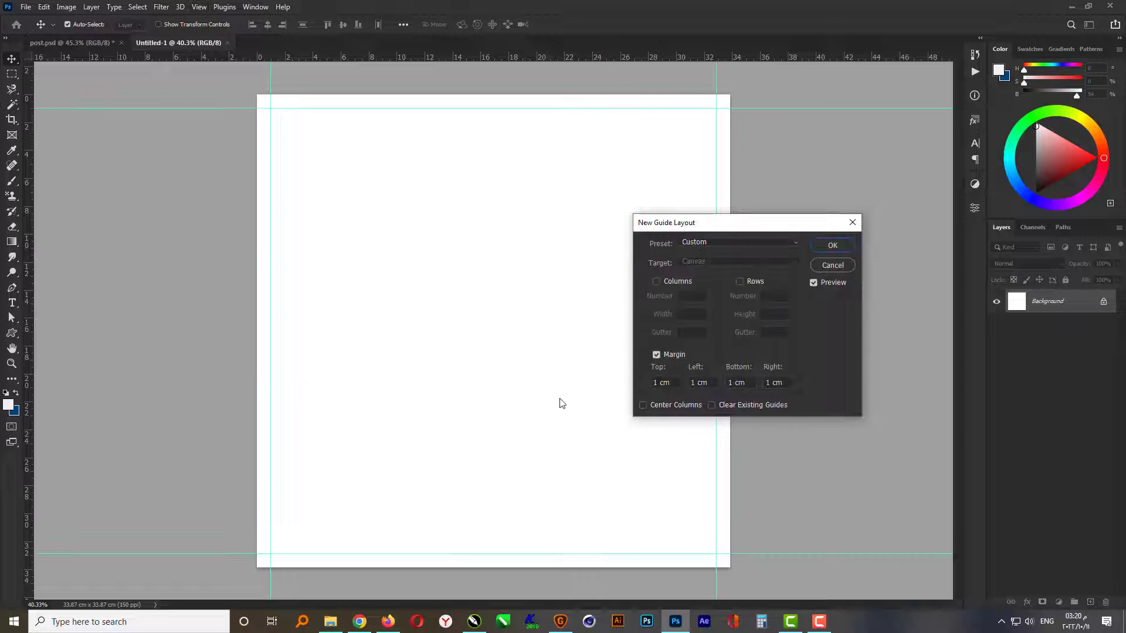
# - Apply a guide layout with 1 cm margins on all sides and add a vertical guide at the canvas centre
pyautogui.click(837, 245)
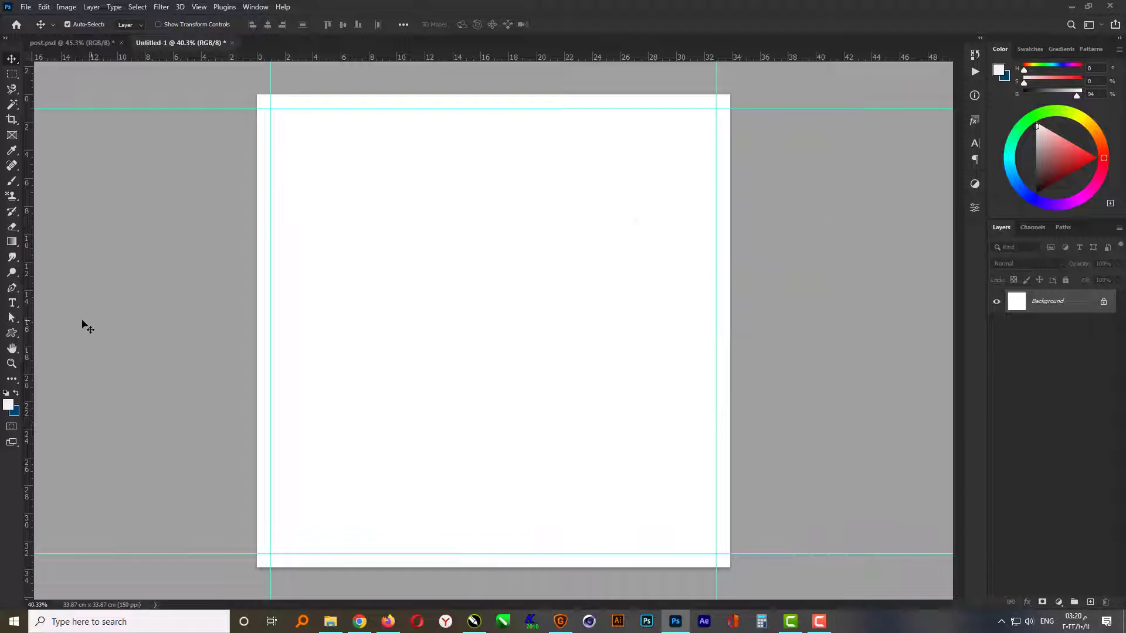
pyautogui.moveTo(34, 319); pyautogui.dragTo(492, 326)
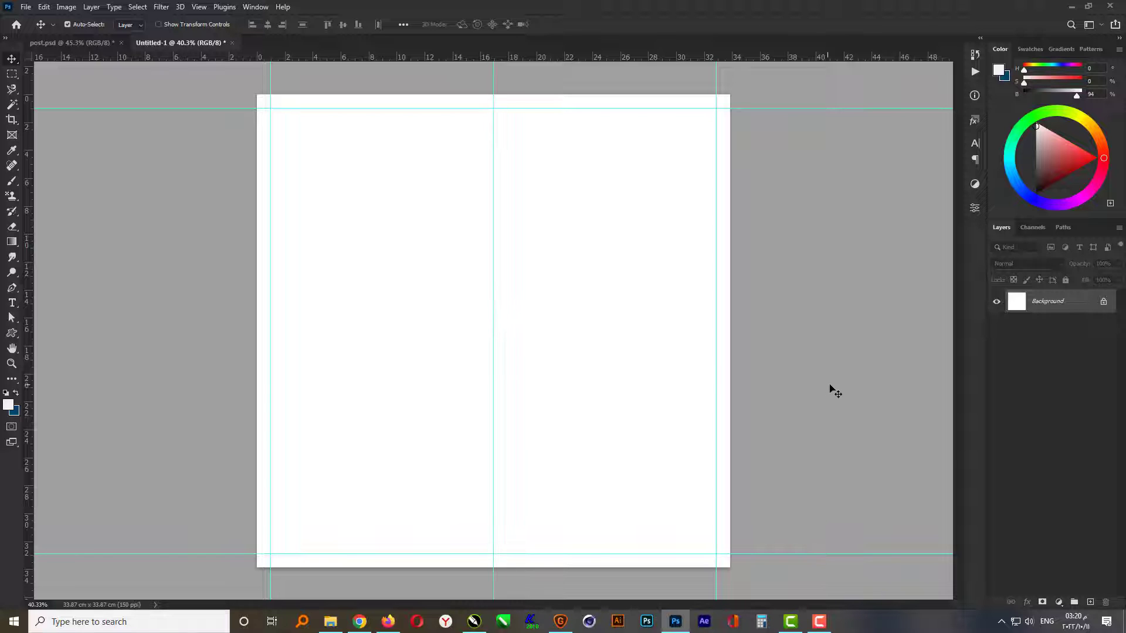
# - Add a solid colour fill layer in light grey #f0f0f0 above the background
pyautogui.click(1058, 602)
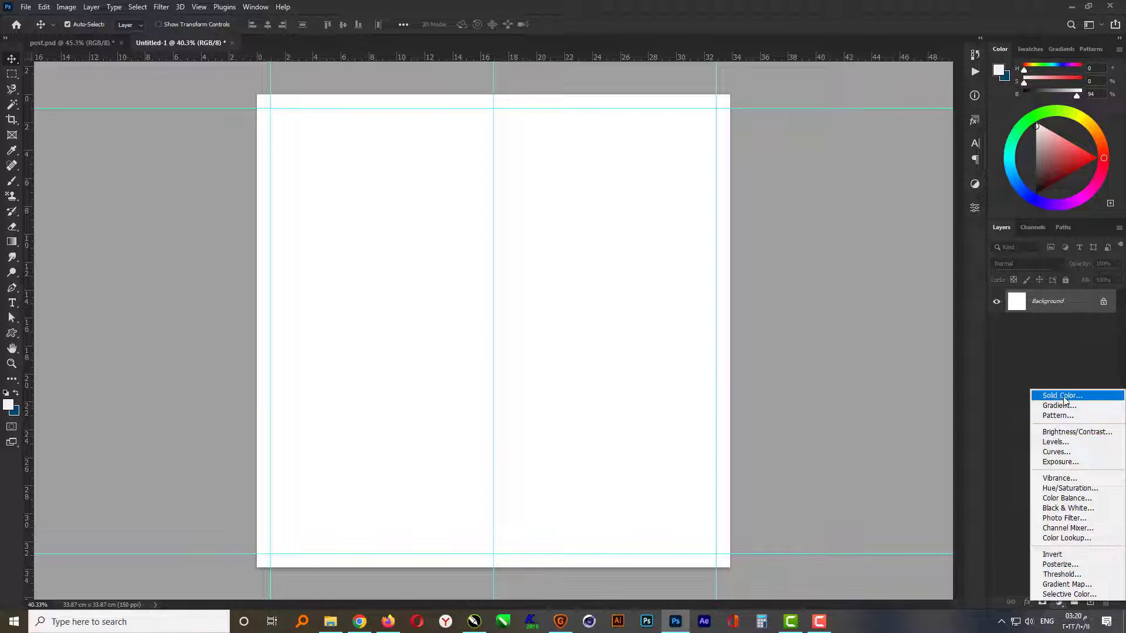
pyautogui.click(1036, 394)
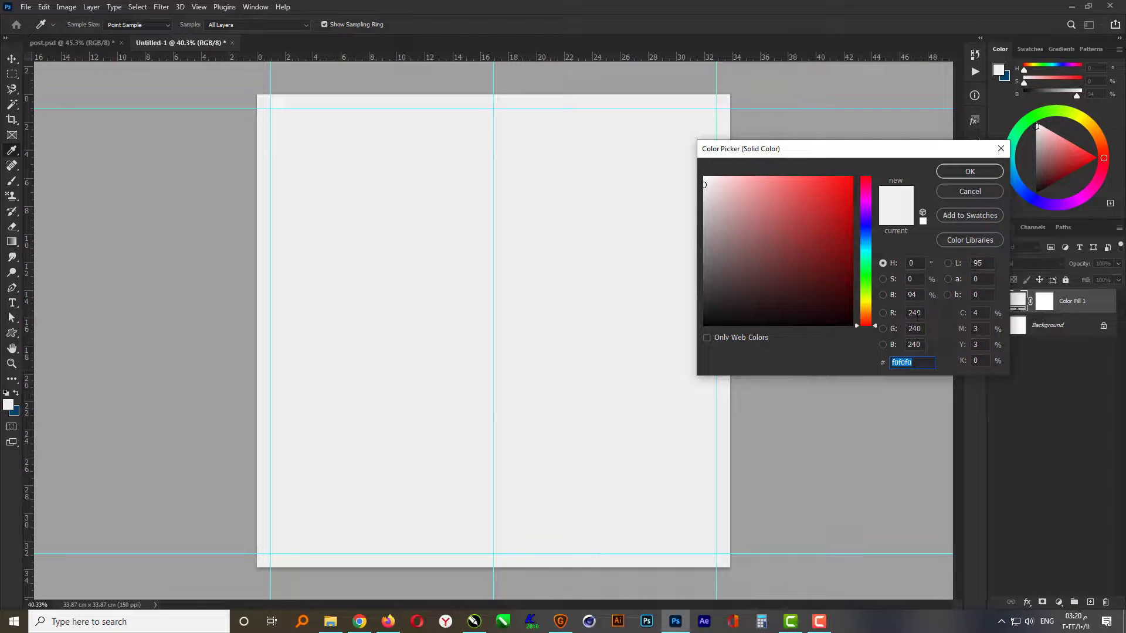
pyautogui.click(970, 171)
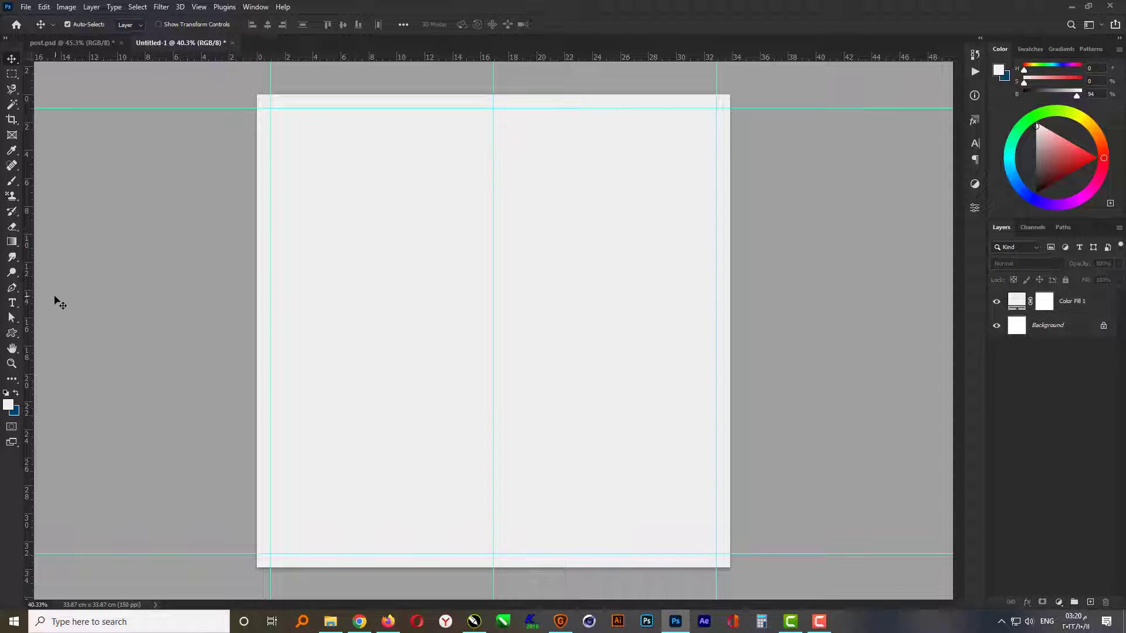
# - Draw a rectangle about 1112 by 2177 px covering the left half of the canvas up to the centre guide
pyautogui.click(11, 335)
pyautogui.click(47, 333)
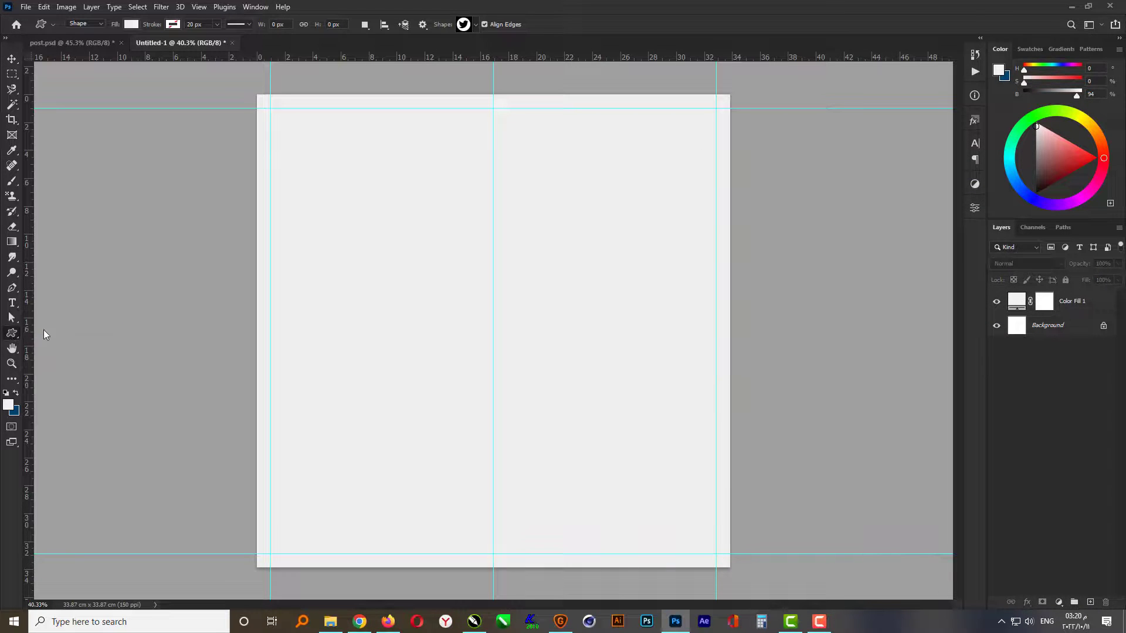
pyautogui.moveTo(231, 76); pyautogui.dragTo(493, 591)
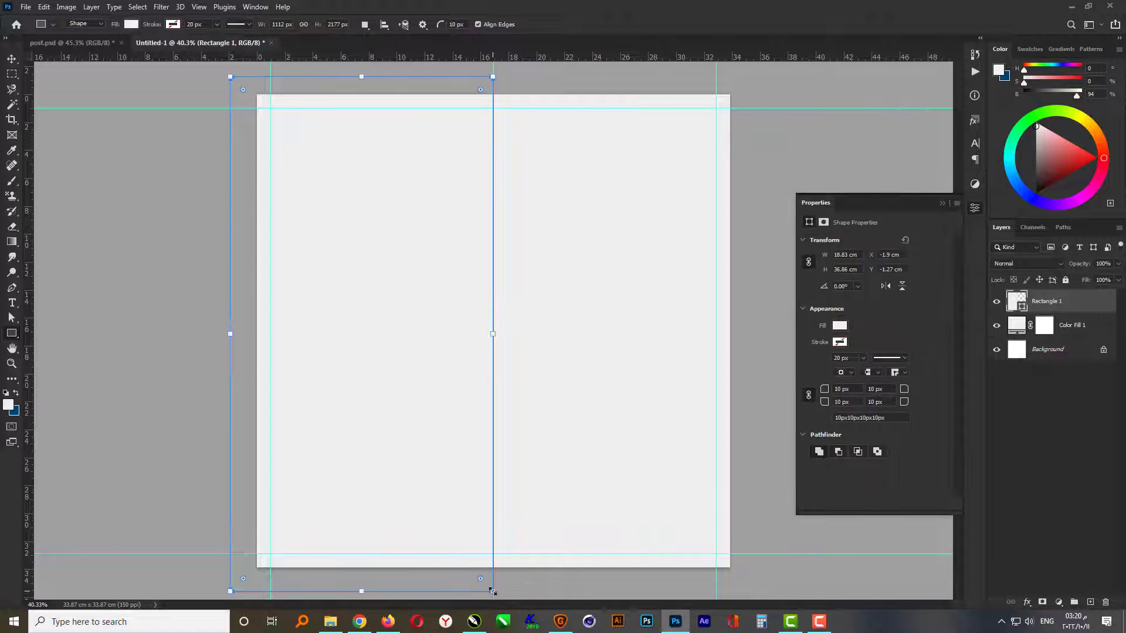
pyautogui.press('Return')
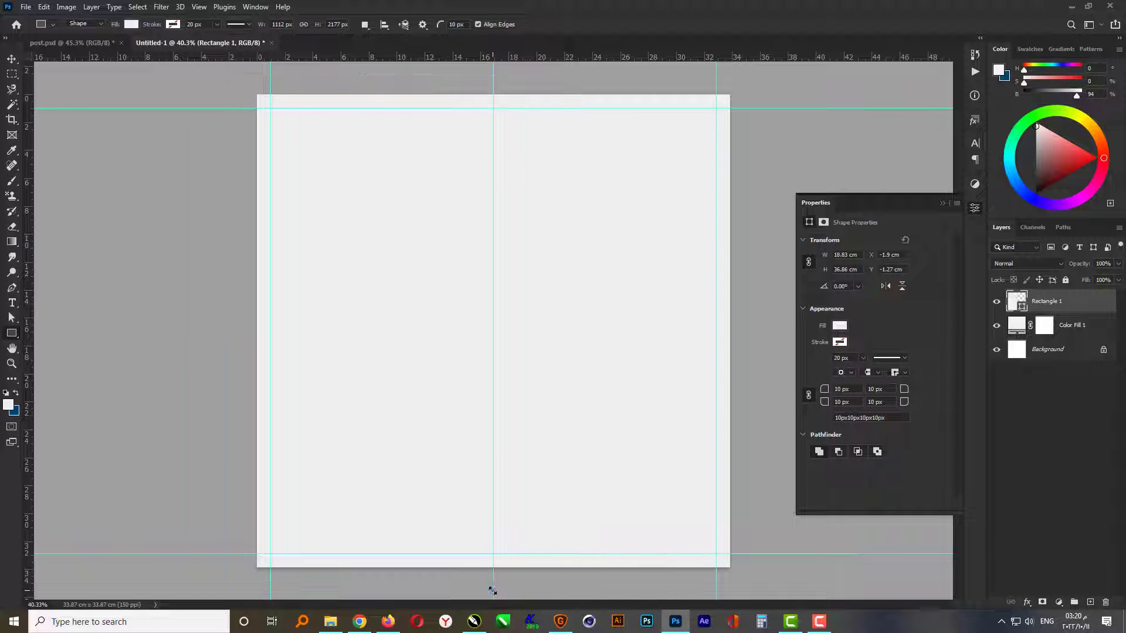
pyautogui.click(941, 204)
# - Set the rectangle's fill colour to dark blue, RGB 25, 50, 75
pyautogui.doubleClick(1022, 305)
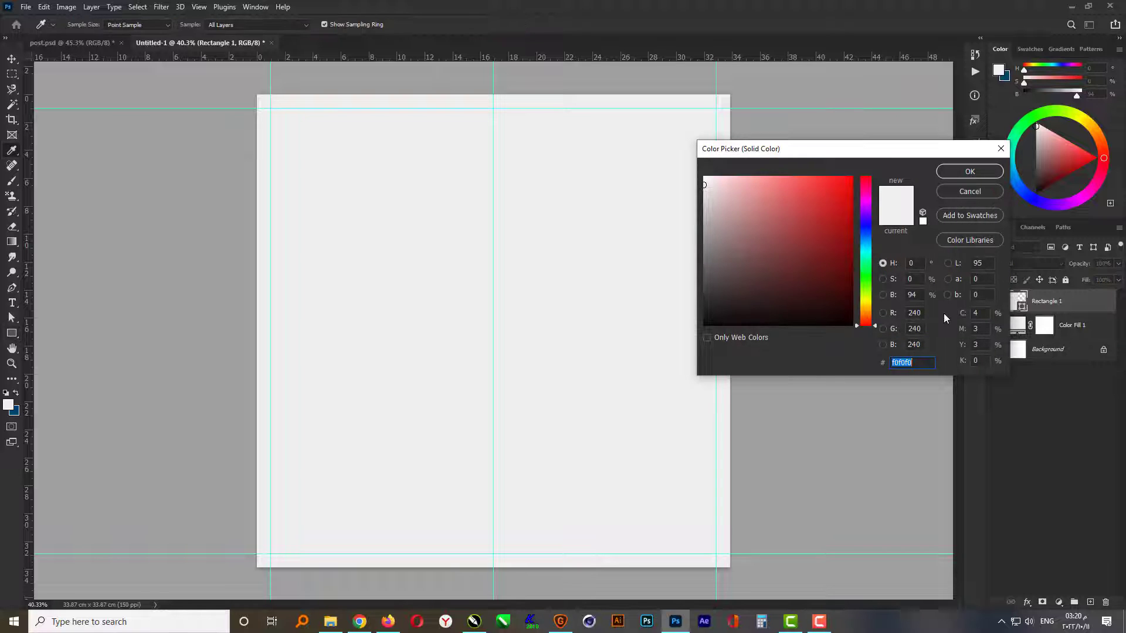
pyautogui.click(921, 312)
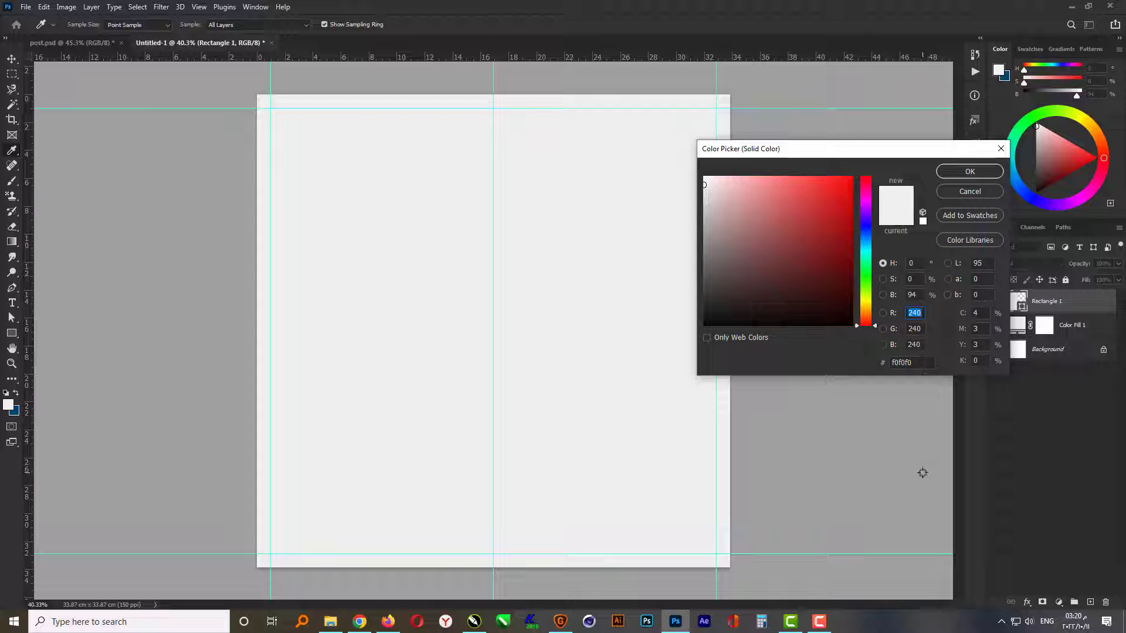
pyautogui.write('25')
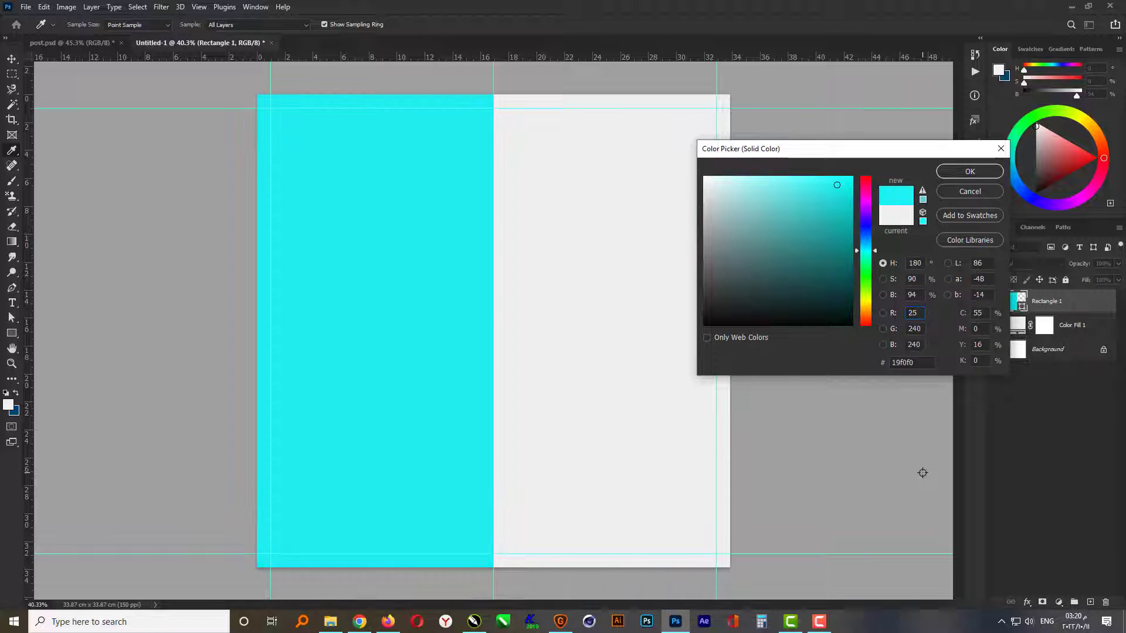
pyautogui.press('Tab')
pyautogui.write('50')
pyautogui.press('Tab')
pyautogui.write('75')
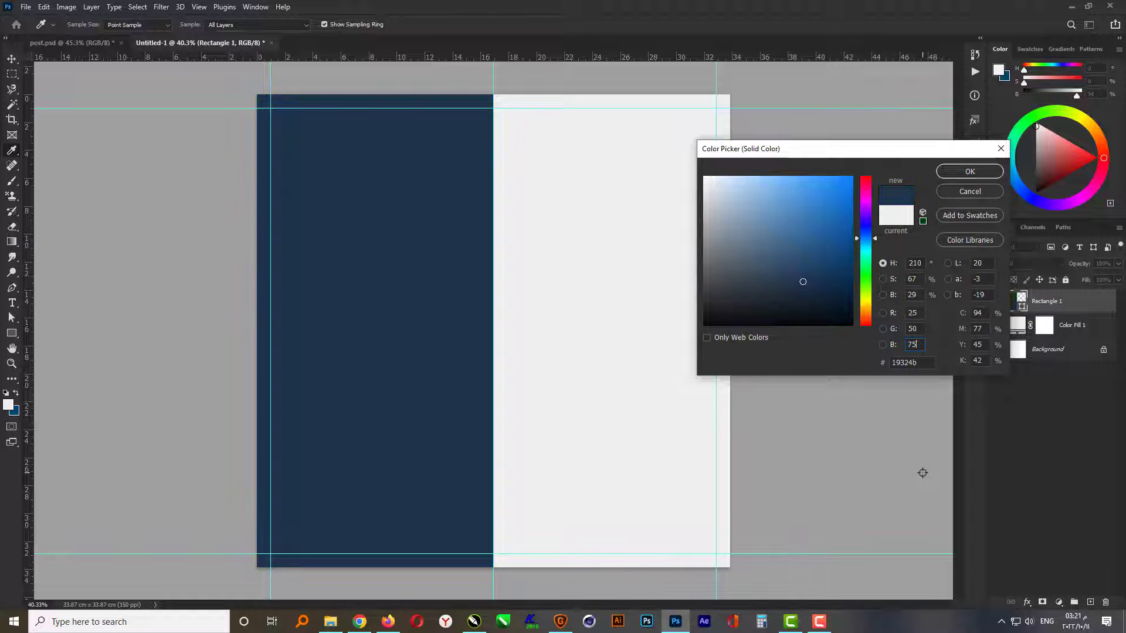
pyautogui.press('Return')
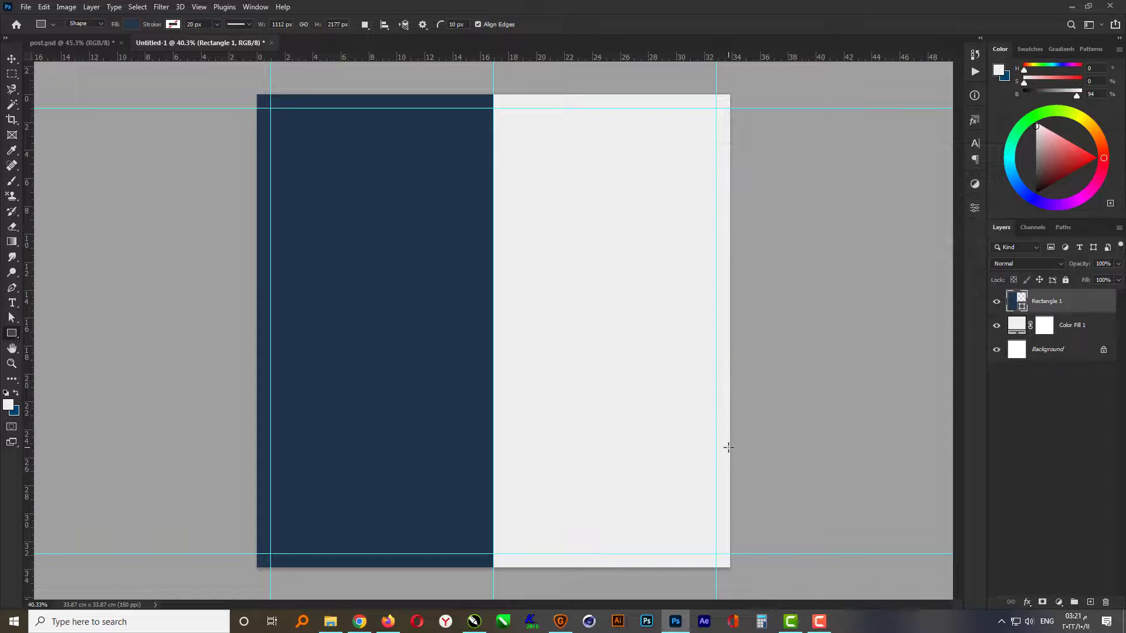
# - Group the rectangle and colour fill layers and lock the group
pyautogui.click(12, 59)
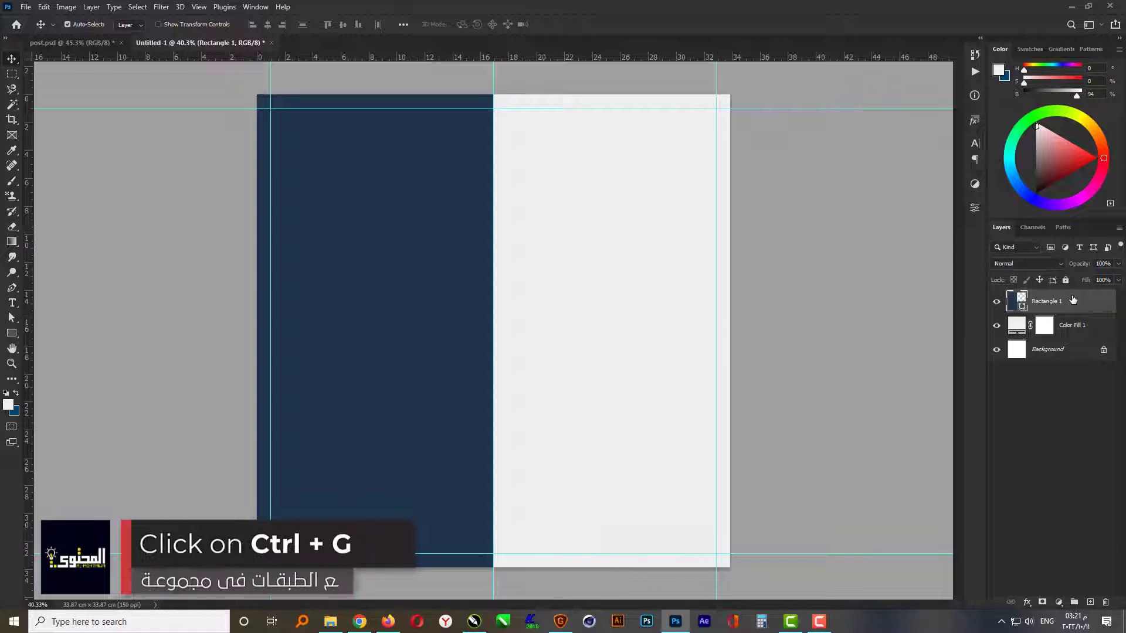
pyautogui.keyDown('shift'); pyautogui.click(1081, 330); pyautogui.keyUp('shift')
pyautogui.hotkey('ctrl', 'g')
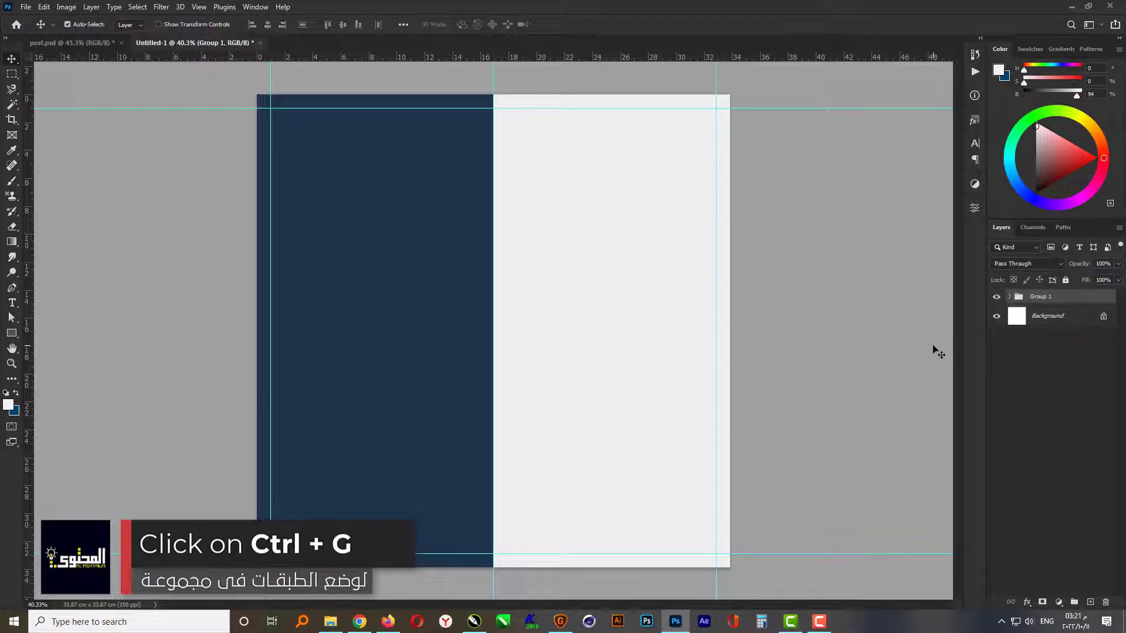
pyautogui.click(1065, 280)
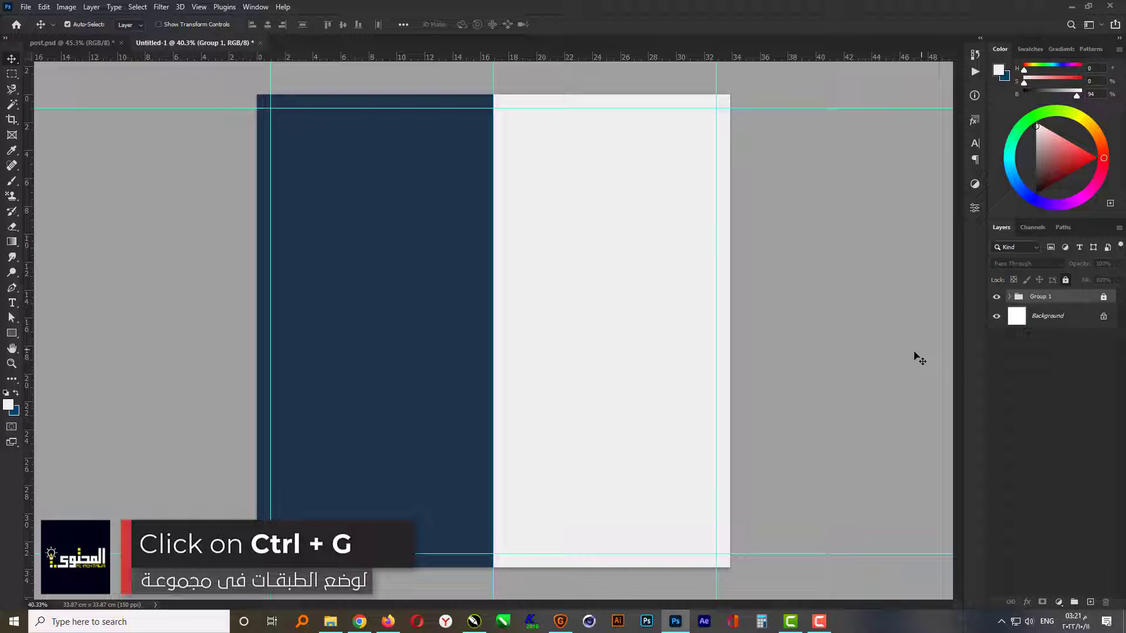
pyautogui.click(863, 393)
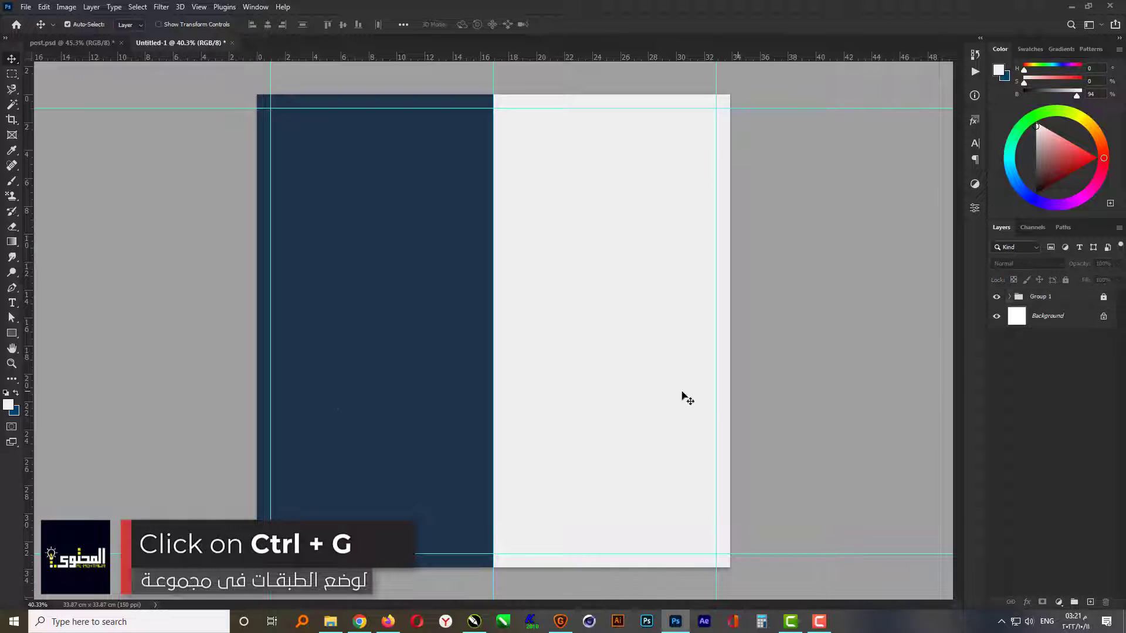
# - Place the Adidas image from File Explorer into the document and scale it down slightly to fit inside the side margins
pyautogui.click(331, 623)
pyautogui.moveTo(157, 112); pyautogui.dragTo(541, 403)
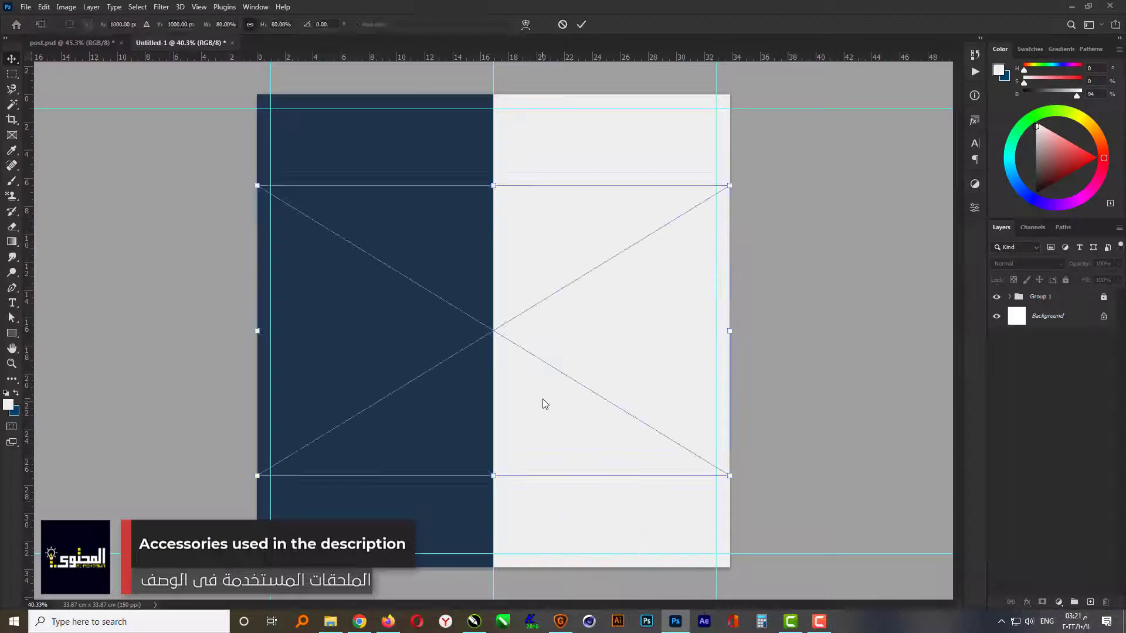
pyautogui.moveTo(729, 188); pyautogui.dragTo(703, 207)
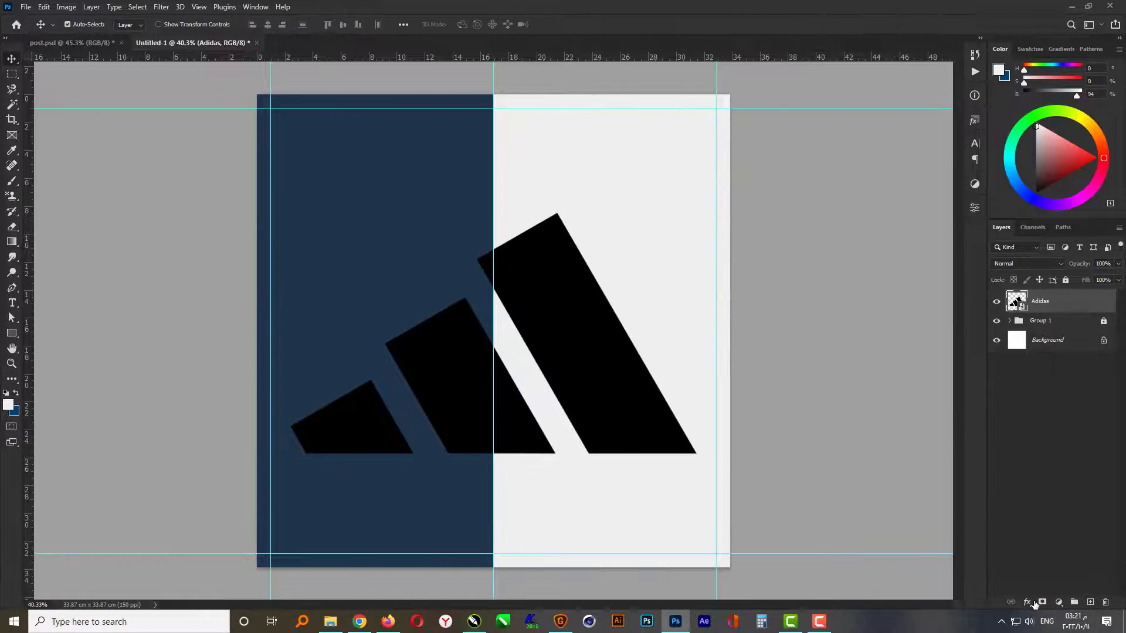
# - Apply a Color Overlay effect in orange #c8641e at 100% opacity to the Adidas logo layer
pyautogui.click(1027, 603)
pyautogui.click(1050, 555)
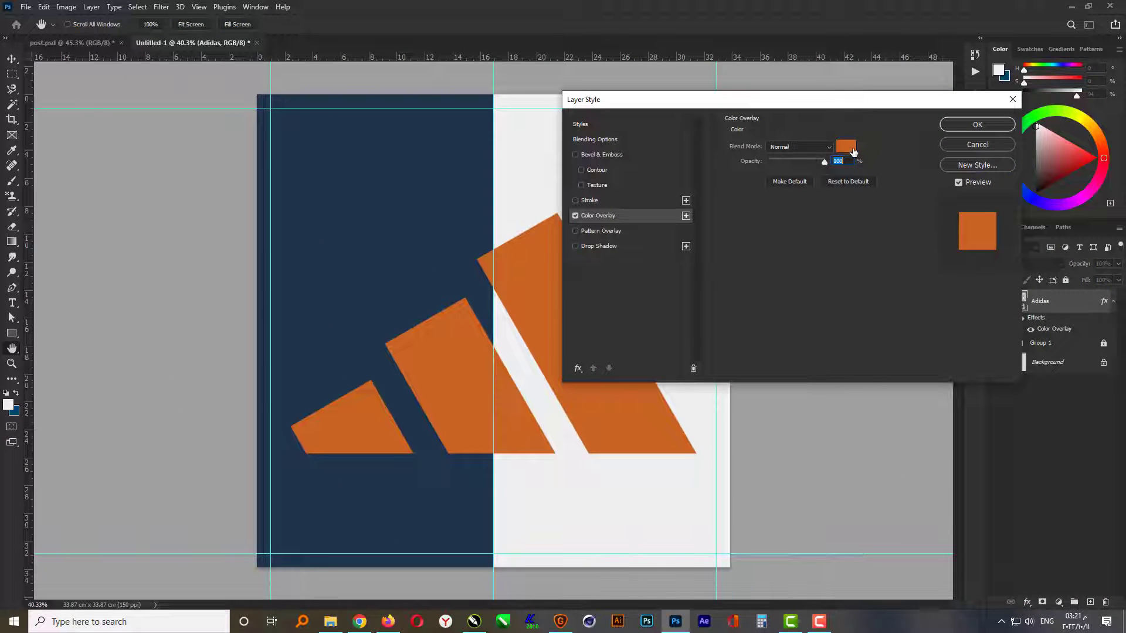
pyautogui.click(849, 148)
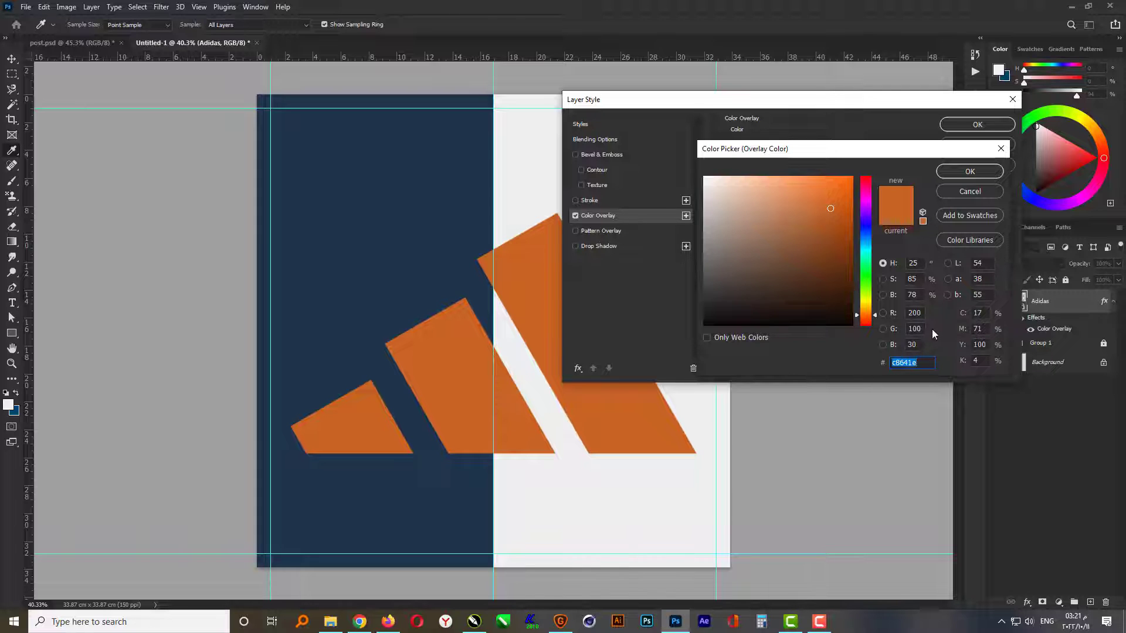
pyautogui.click(969, 171)
pyautogui.click(976, 125)
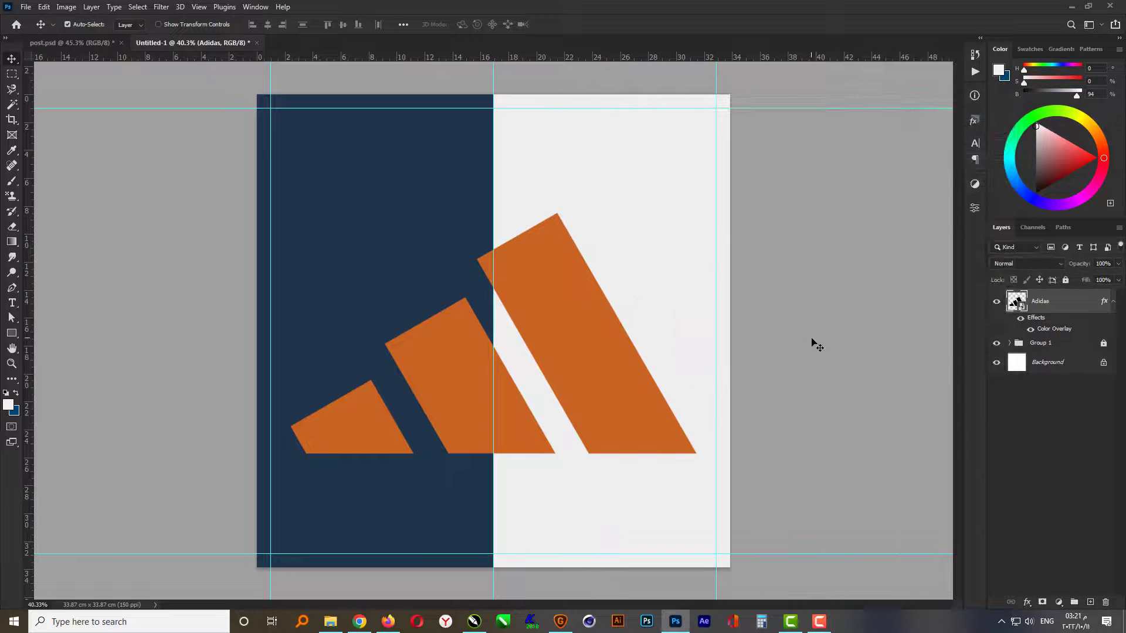
pyautogui.click(817, 345)
# - Place the Capture wrinkled-paper image from File Explorer, rotate it -90° and stretch it to cover the whole canvas
pyautogui.click(331, 622)
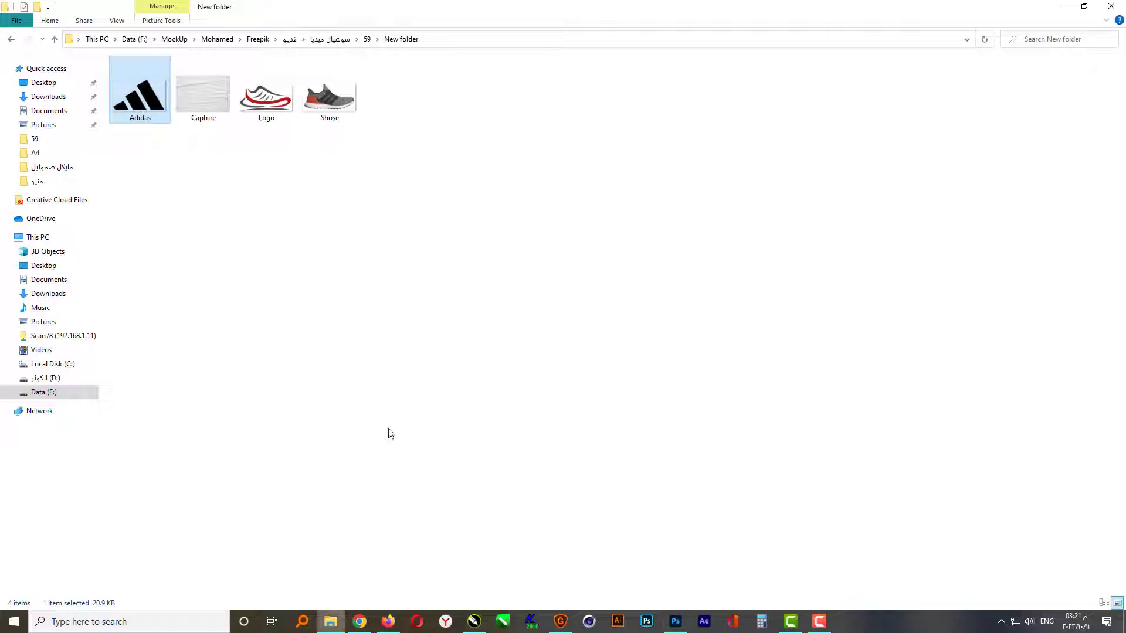
pyautogui.click(206, 104)
pyautogui.moveTo(203, 101); pyautogui.dragTo(597, 389)
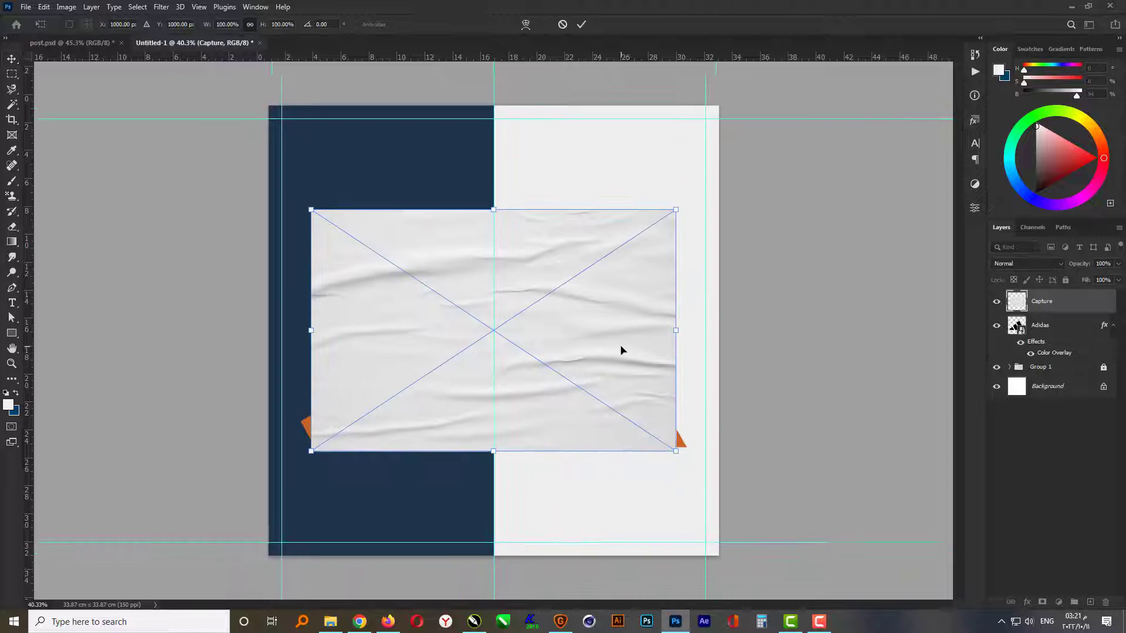
pyautogui.moveTo(672, 451); pyautogui.dragTo(649, 108)
pyautogui.moveTo(648, 334); pyautogui.dragTo(720, 340)
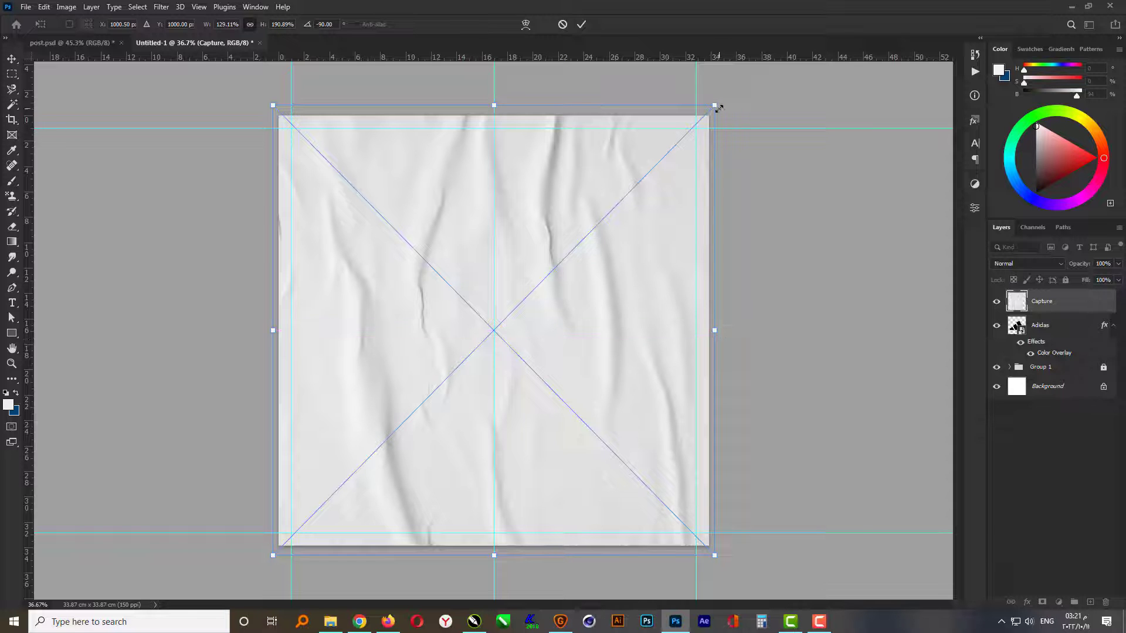
pyautogui.moveTo(719, 108); pyautogui.dragTo(717, 111)
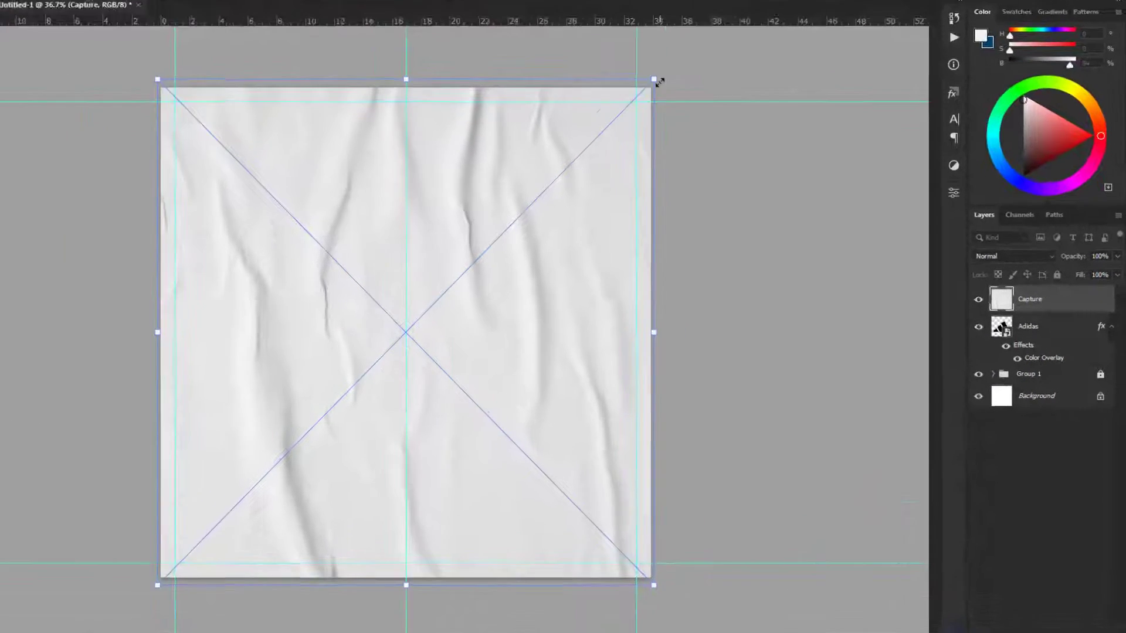
pyautogui.press('Return')
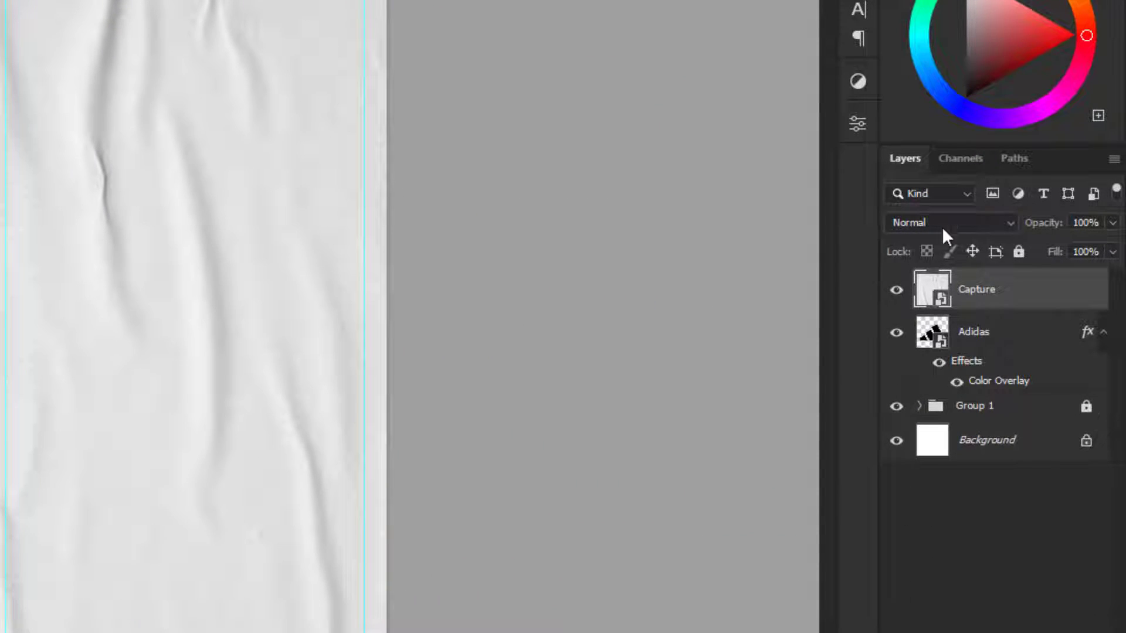
# - Set the Capture texture layer's blend mode to Linear Burn
pyautogui.click(943, 229)
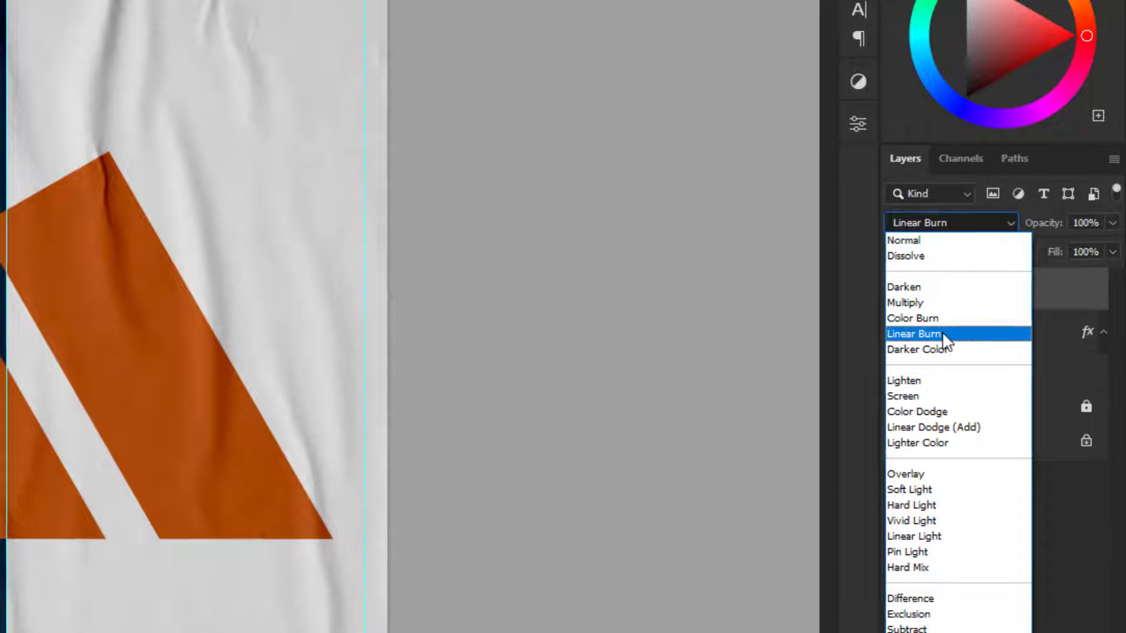
pyautogui.click(944, 335)
pyautogui.hotkey('ctrl', '0')
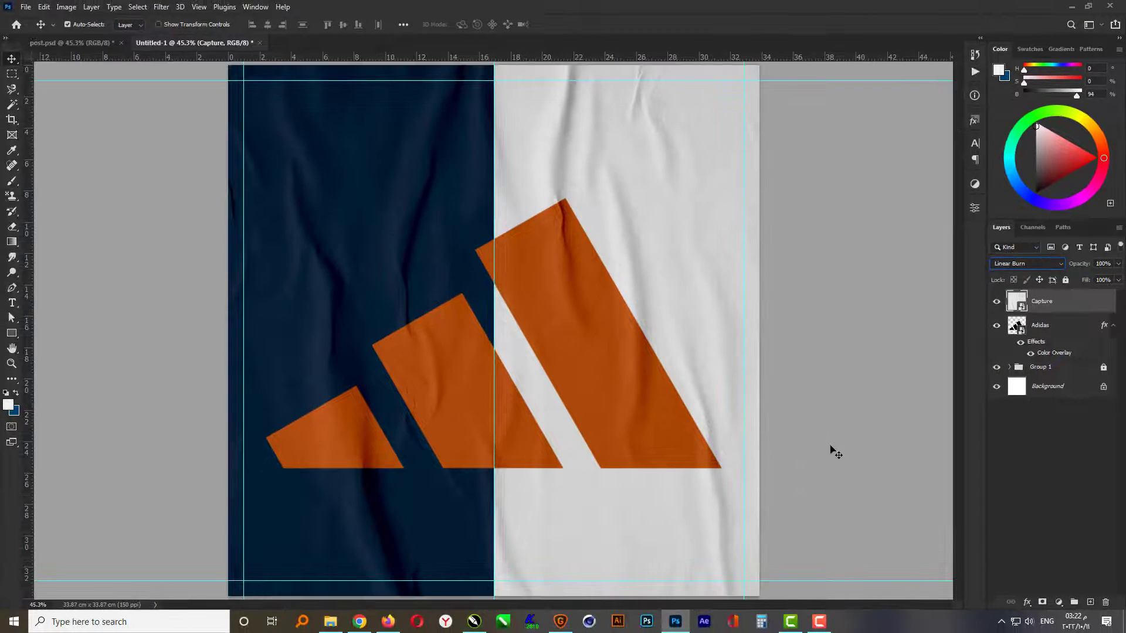
pyautogui.click(836, 465)
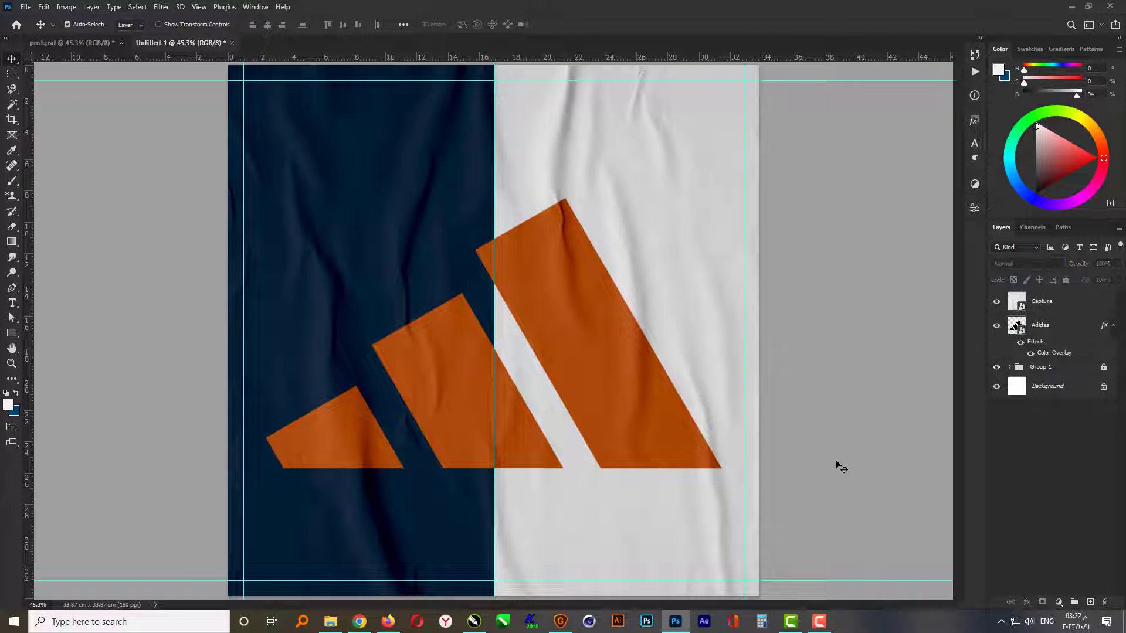
# - Place the Shose image from File Explorer, scale it to about 31.23% and rotate it 30°
pyautogui.click(328, 623)
pyautogui.click(332, 106)
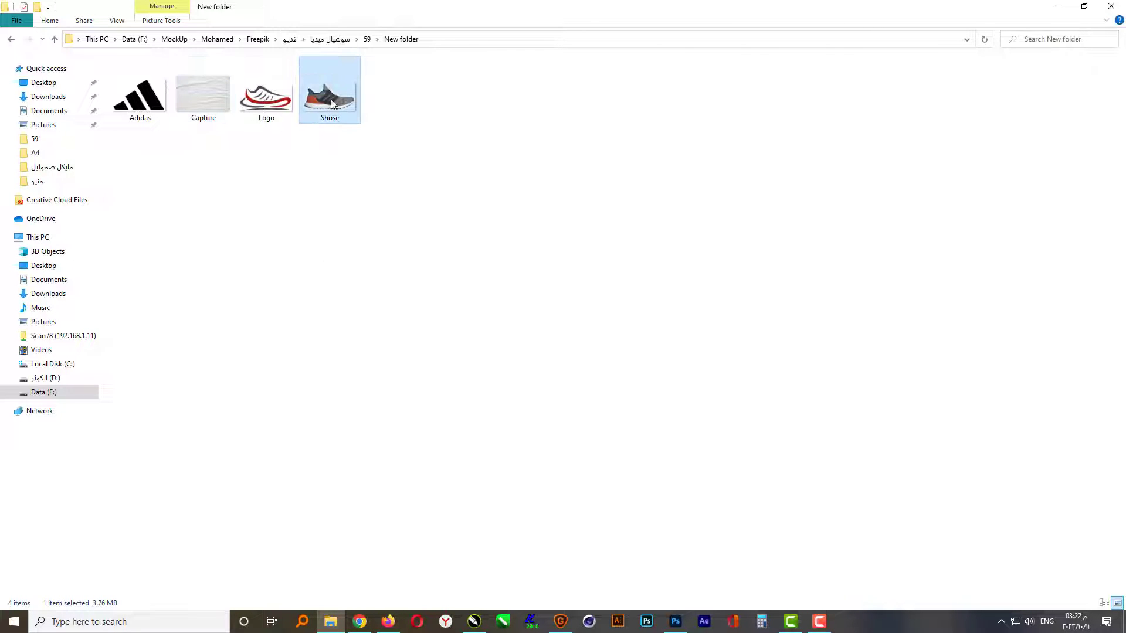
pyautogui.moveTo(331, 105); pyautogui.dragTo(604, 444)
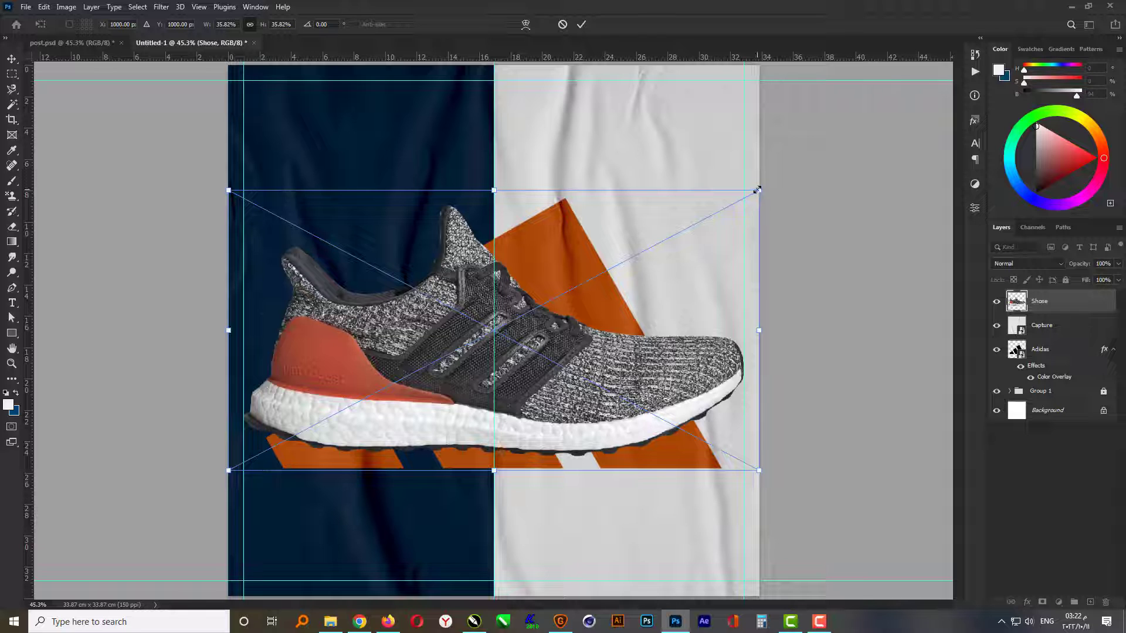
pyautogui.moveTo(757, 190); pyautogui.dragTo(778, 314)
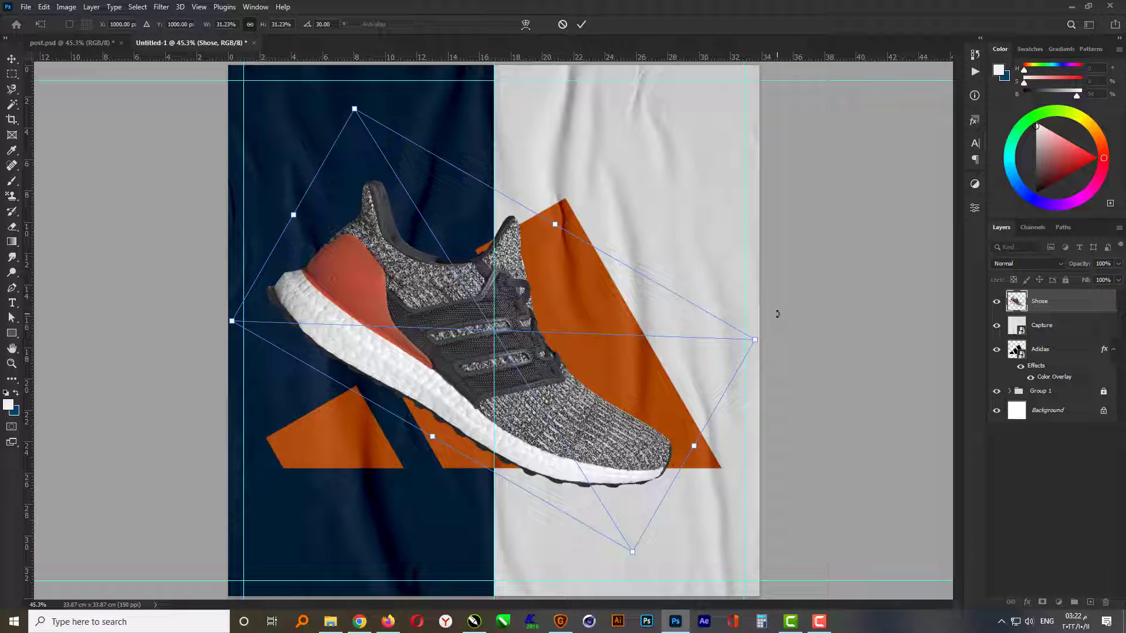
pyautogui.press('Return')
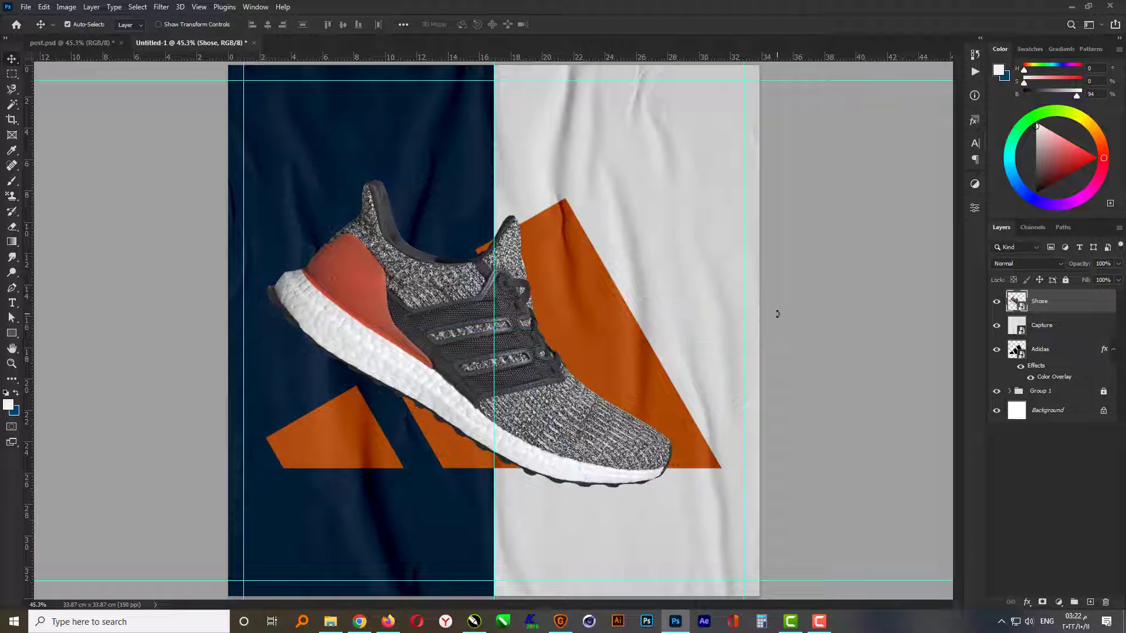
# - Select the whole canvas and centre the shoe horizontally within it
pyautogui.hotkey('ctrl', 'a')
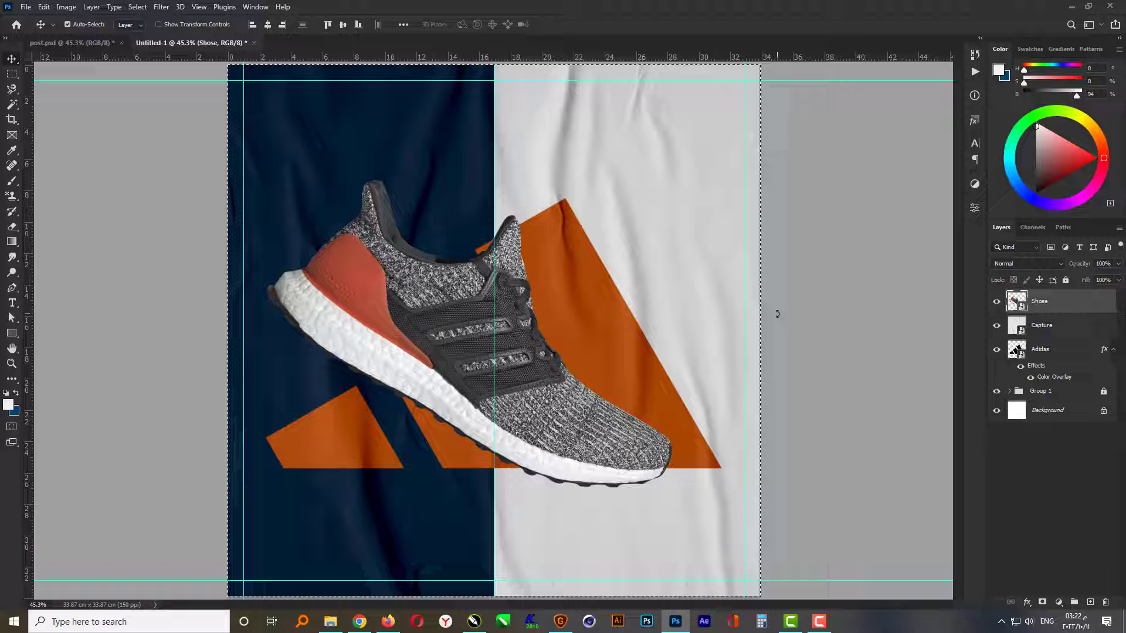
pyautogui.click(268, 24)
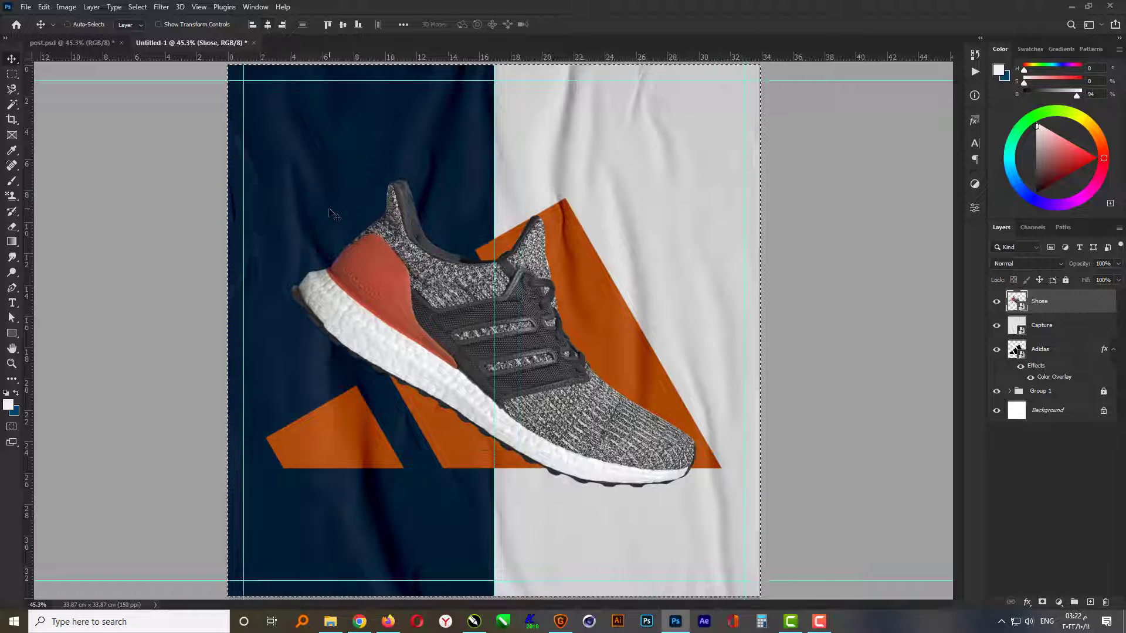
# - Deselect the canvas and move the shoe down so it sits lower over the orange logo
pyautogui.hotkey('ctrl', 'd')
pyautogui.moveTo(336, 266); pyautogui.dragTo(340, 274)
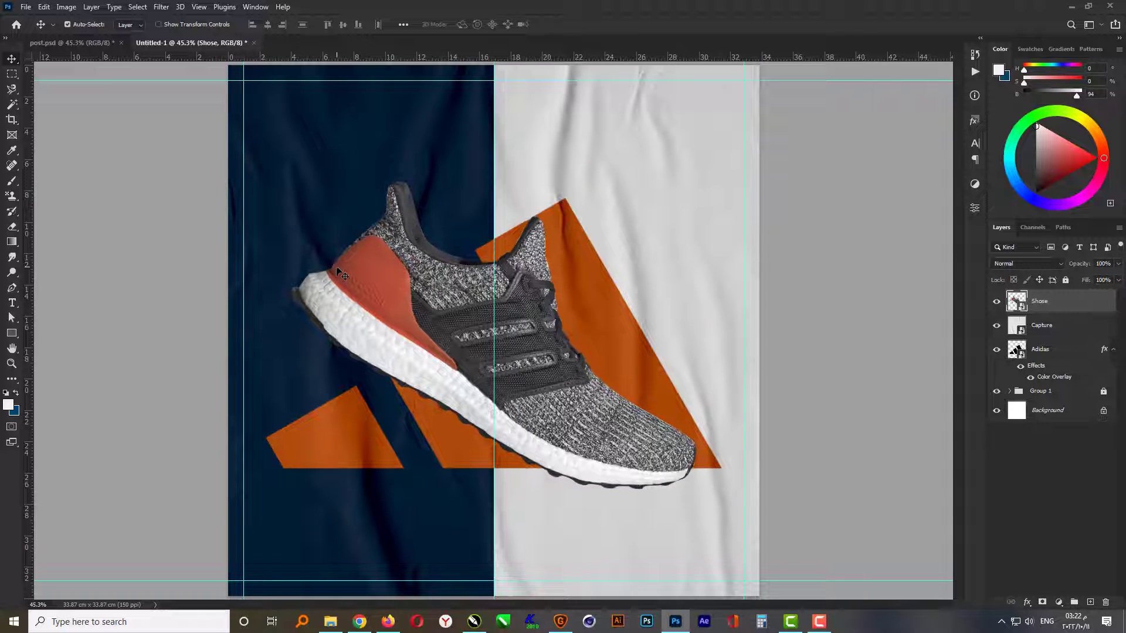
pyautogui.hotkey('shift', 'Down')
pyautogui.hotkey('shift', 'Down')
pyautogui.hotkey('shift', 'Down')
pyautogui.hotkey('shift', 'Down')
pyautogui.hotkey('shift', 'Down')
pyautogui.hotkey('shift', 'Down')
pyautogui.hotkey('shift', 'Down')
pyautogui.hotkey('shift', 'Down')
pyautogui.hotkey('shift', 'Down')
pyautogui.hotkey('shift', 'Down')
pyautogui.hotkey('shift', 'Down')
pyautogui.hotkey('shift', 'Down')
pyautogui.hotkey('shift', 'Down')
pyautogui.hotkey('shift', 'Down')
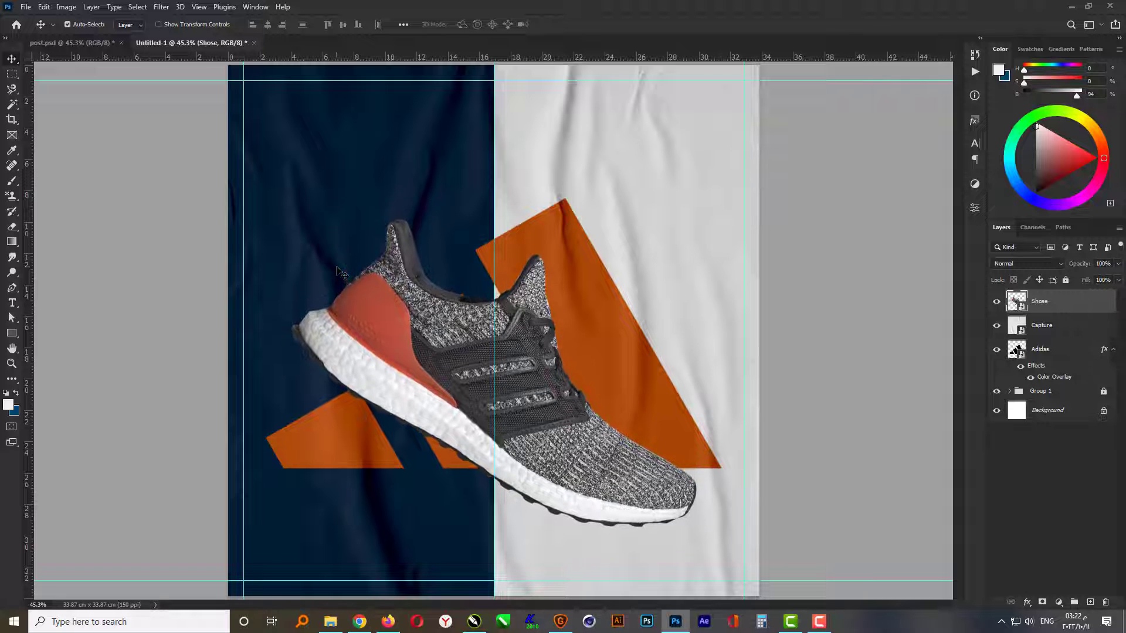
pyautogui.hotkey('shift', 'Down')
pyautogui.hotkey('shift', 'Down')
pyautogui.hotkey('shift', 'Down')
pyautogui.hotkey('shift', 'Down')
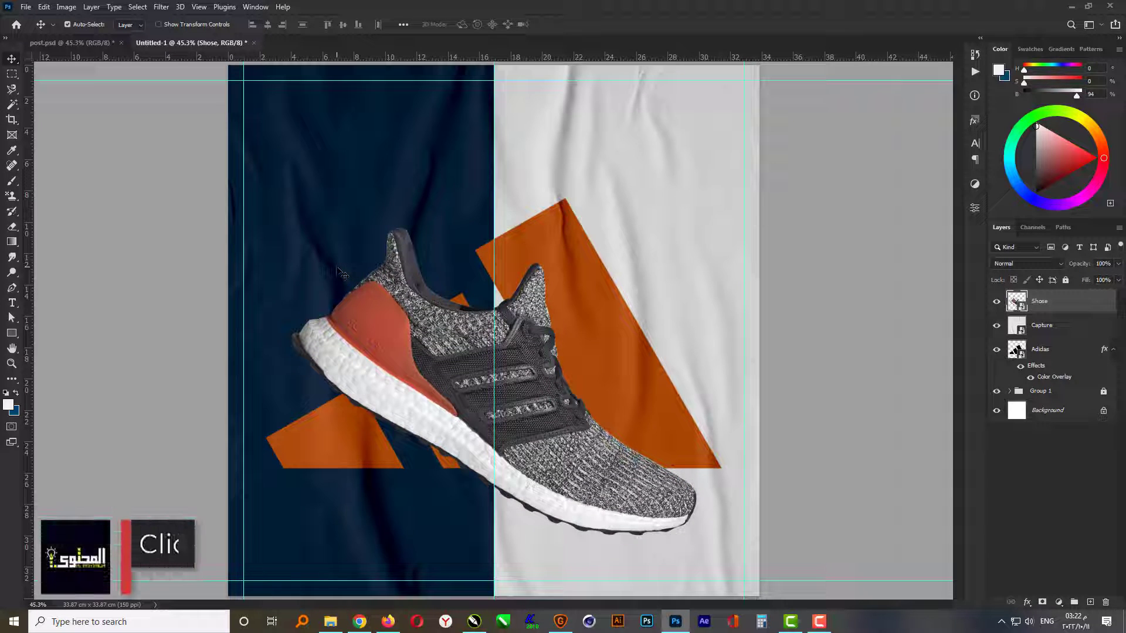
# - Scale the shoe down proportionally to about 29.98% around its centre
pyautogui.hotkey('ctrl', 't')
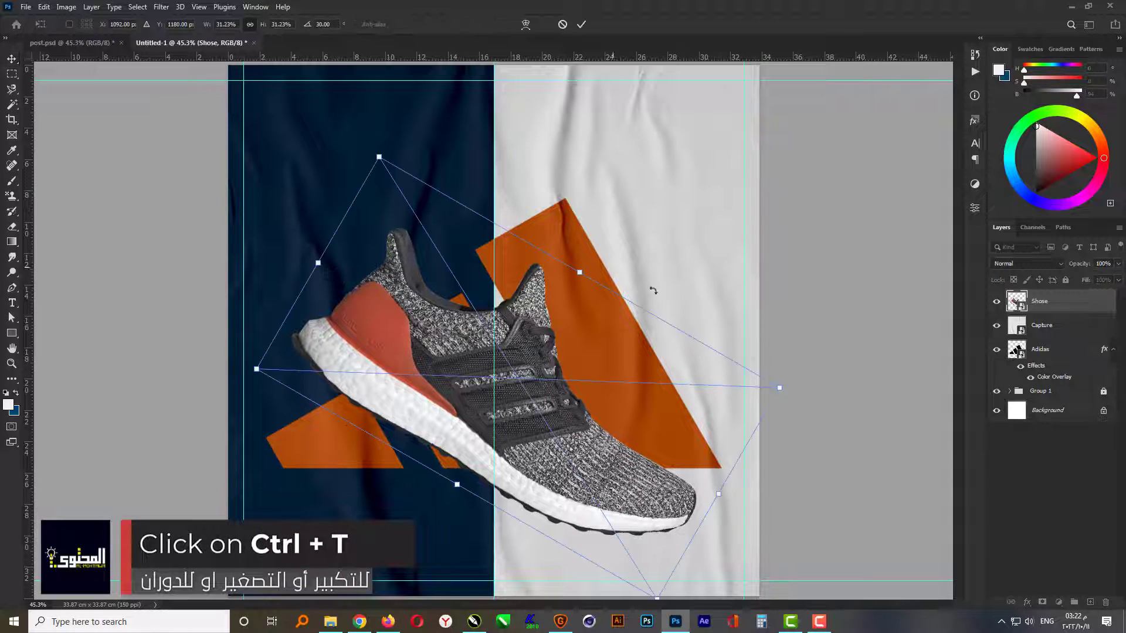
pyautogui.moveTo(780, 389); pyautogui.dragTo(770, 388)
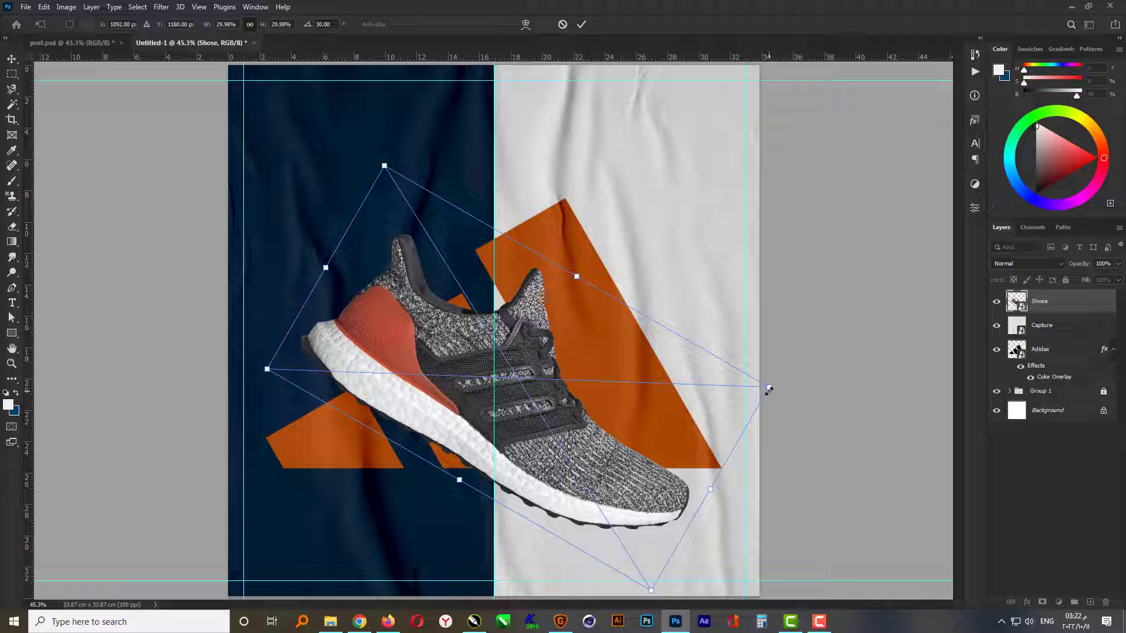
pyautogui.press('Return')
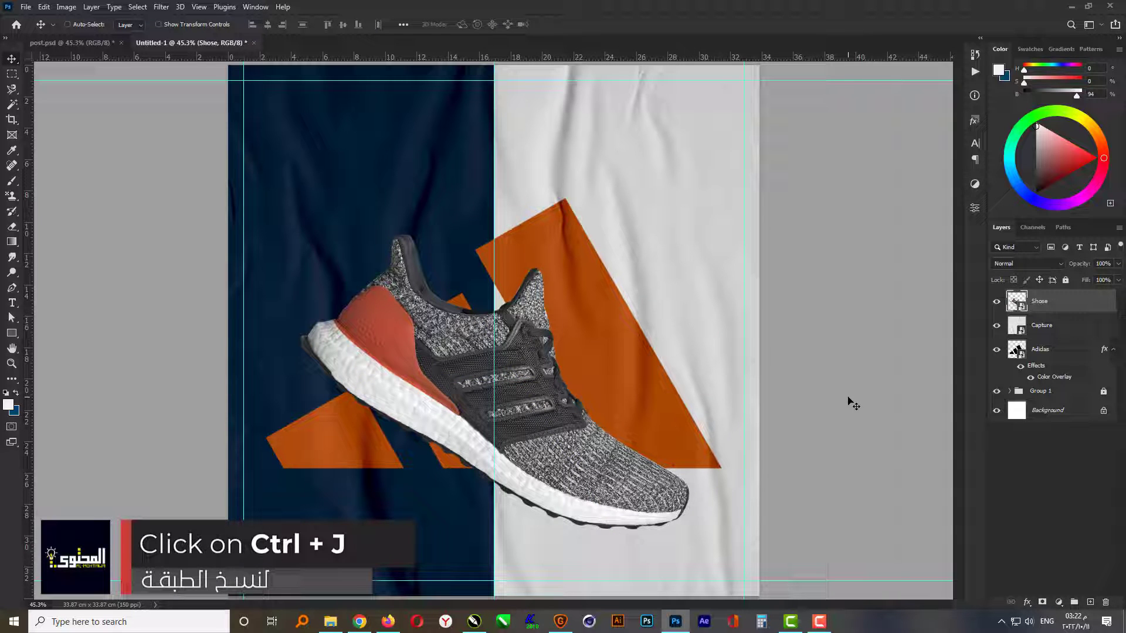
# - Duplicate the Shose layer, then shift the original beneath the copy down and to the left as a shadow base
pyautogui.hotkey('ctrl', 'j')
pyautogui.click(1050, 330)
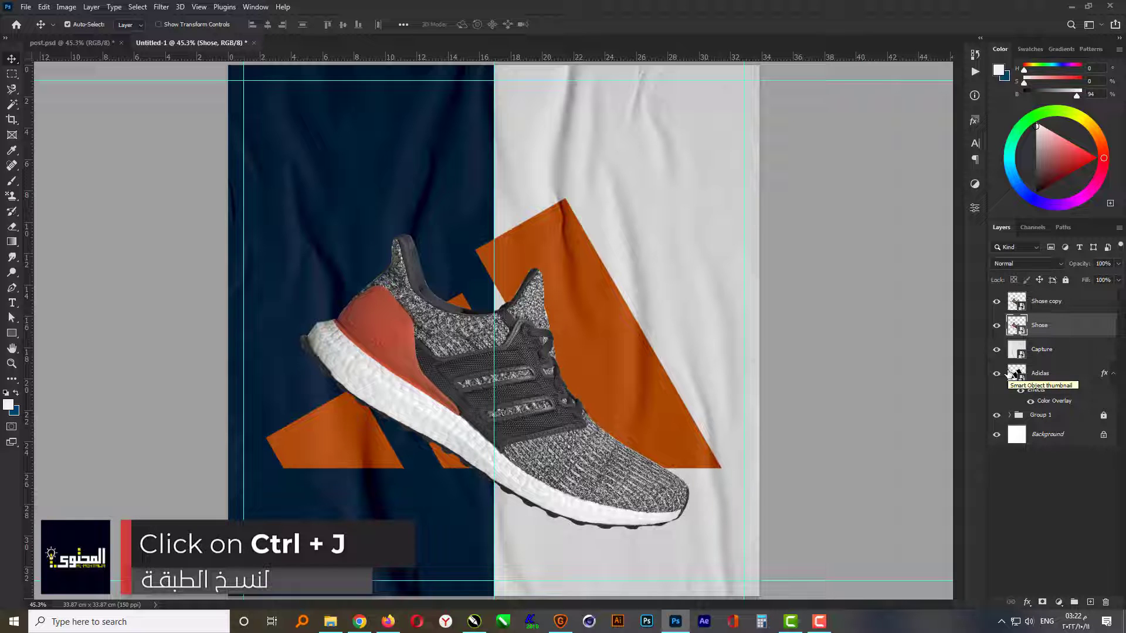
pyautogui.hotkey('shift', 'Down')
pyautogui.hotkey('shift', 'Down')
pyautogui.hotkey('shift', 'Down')
pyautogui.hotkey('shift', 'Left')
pyautogui.hotkey('shift', 'Left')
pyautogui.hotkey('shift', 'Left')
pyautogui.hotkey('shift', 'Left')
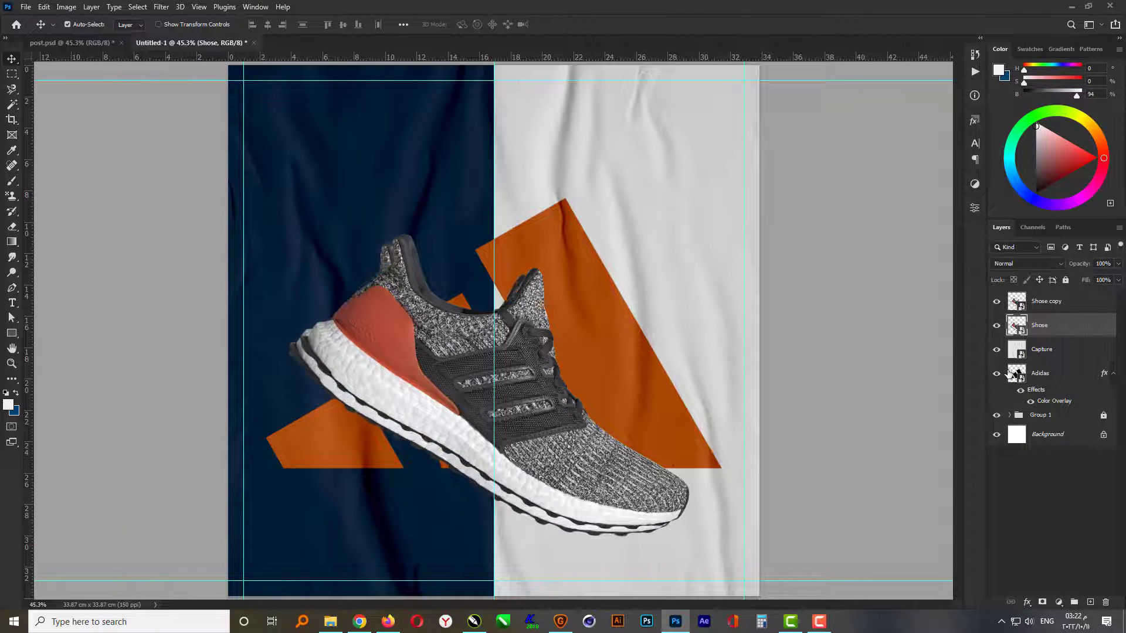
pyautogui.hotkey('shift', 'Left')
pyautogui.hotkey('shift', 'Left')
pyautogui.hotkey('shift', 'Left')
pyautogui.hotkey('shift', 'Left')
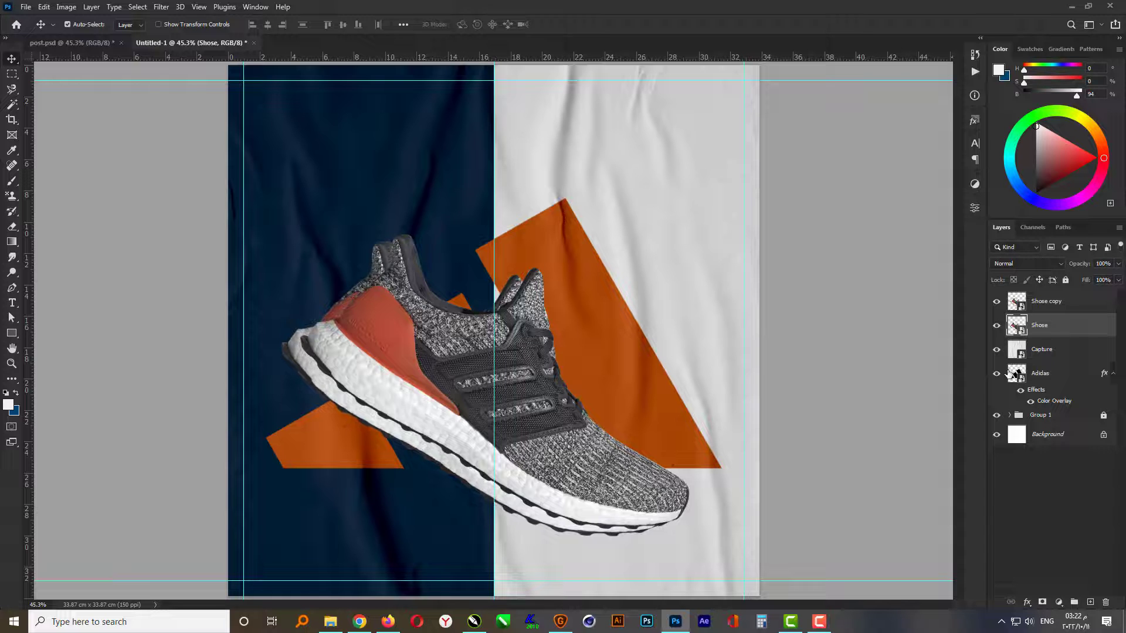
# - Add a black Color Overlay (RGB 0, 0, 0) to the original Shose layer beneath the copy
pyautogui.click(1034, 604)
pyautogui.click(1050, 556)
pyautogui.click(847, 147)
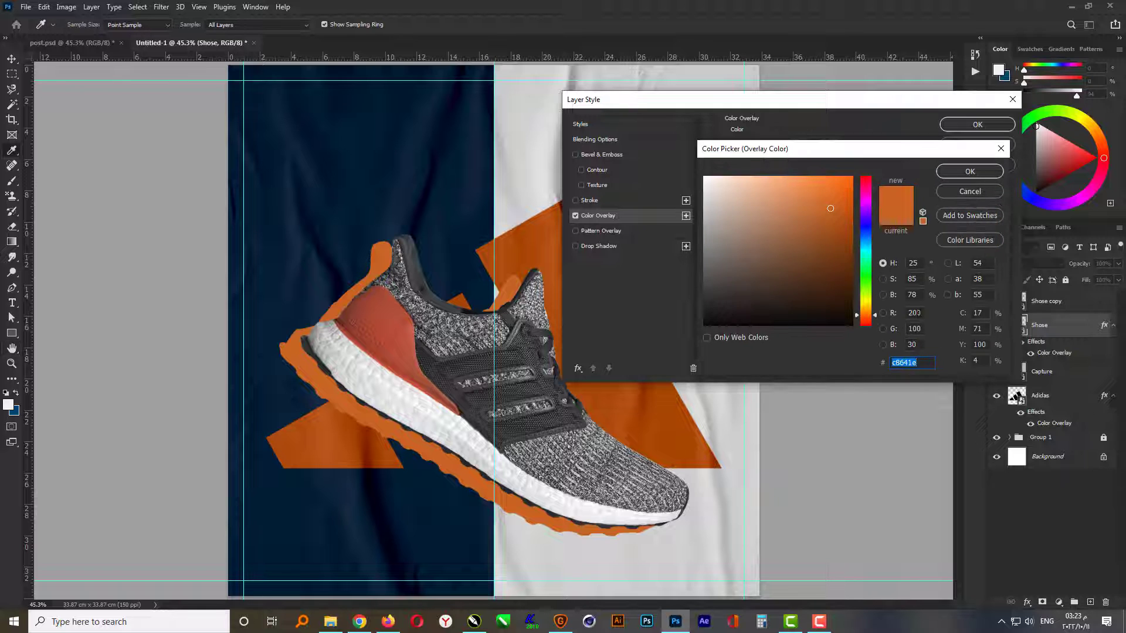
pyautogui.moveTo(919, 313); pyautogui.dragTo(886, 330)
pyautogui.write('0')
pyautogui.press('Tab')
pyautogui.write('0')
pyautogui.press('Tab')
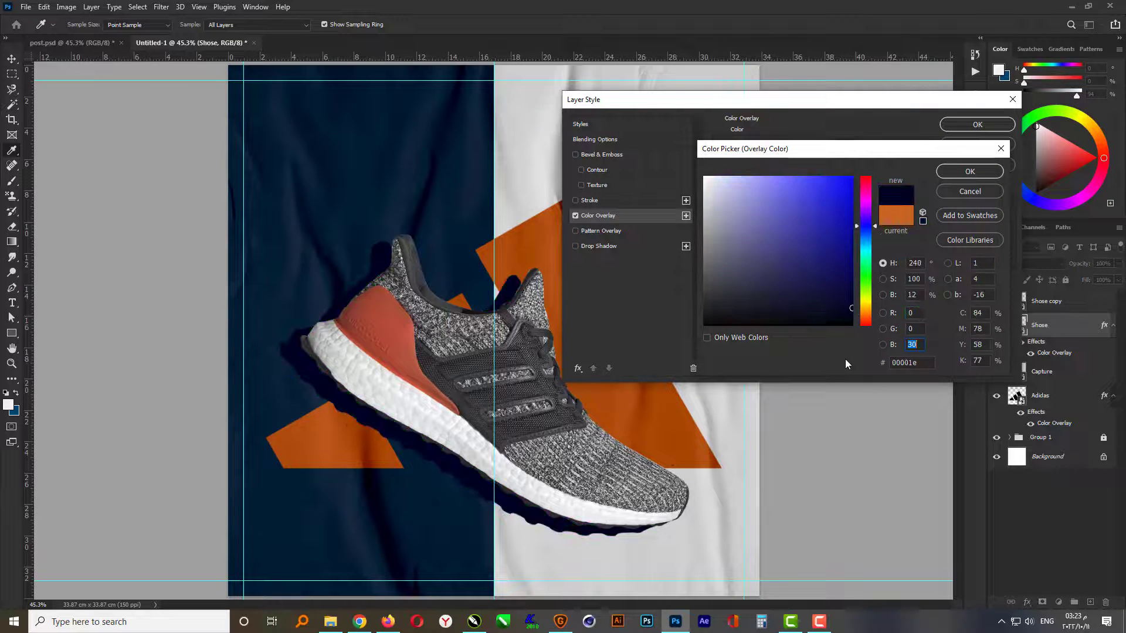
pyautogui.write('0')
pyautogui.press('Return')
pyautogui.press('Return')
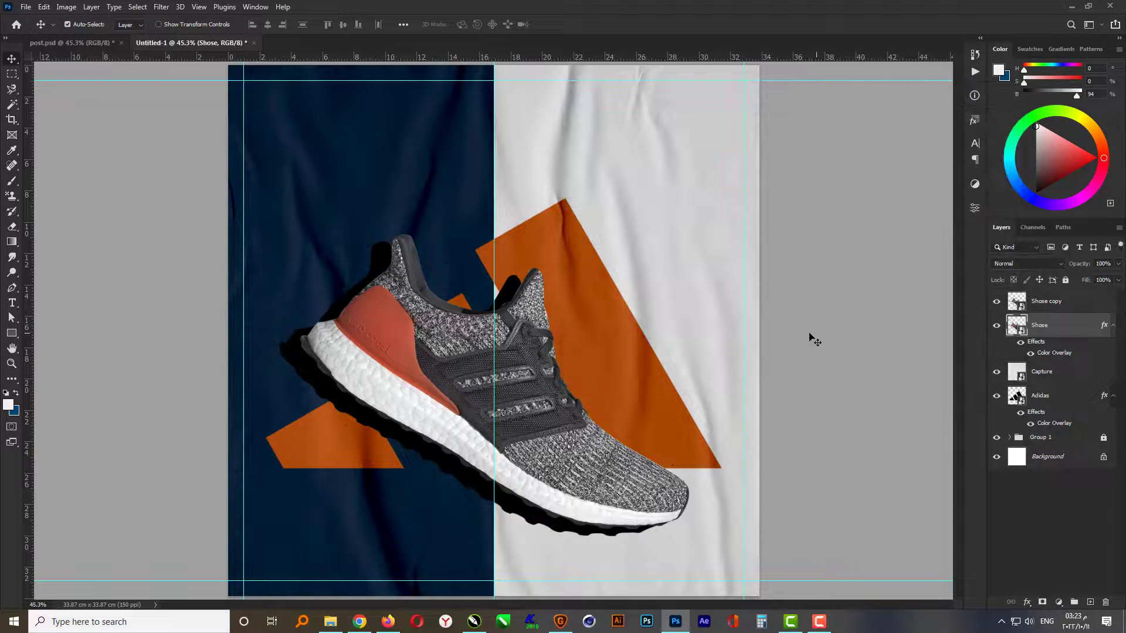
# - Nudge the black shoe silhouette slightly further left and down from the shoe above it
pyautogui.press('Left')
pyautogui.press('Left')
pyautogui.press('Left')
pyautogui.press('Left')
pyautogui.press('Left')
pyautogui.press('Left')
pyautogui.press('Left')
pyautogui.press('Left')
pyautogui.press('Left')
pyautogui.press('Left')
pyautogui.press('Left')
pyautogui.press('Left')
pyautogui.press('Left')
pyautogui.press('Left')
pyautogui.press('Left')
pyautogui.press('Left')
pyautogui.press('Left')
pyautogui.press('Left')
pyautogui.press('Left')
pyautogui.press('Left')
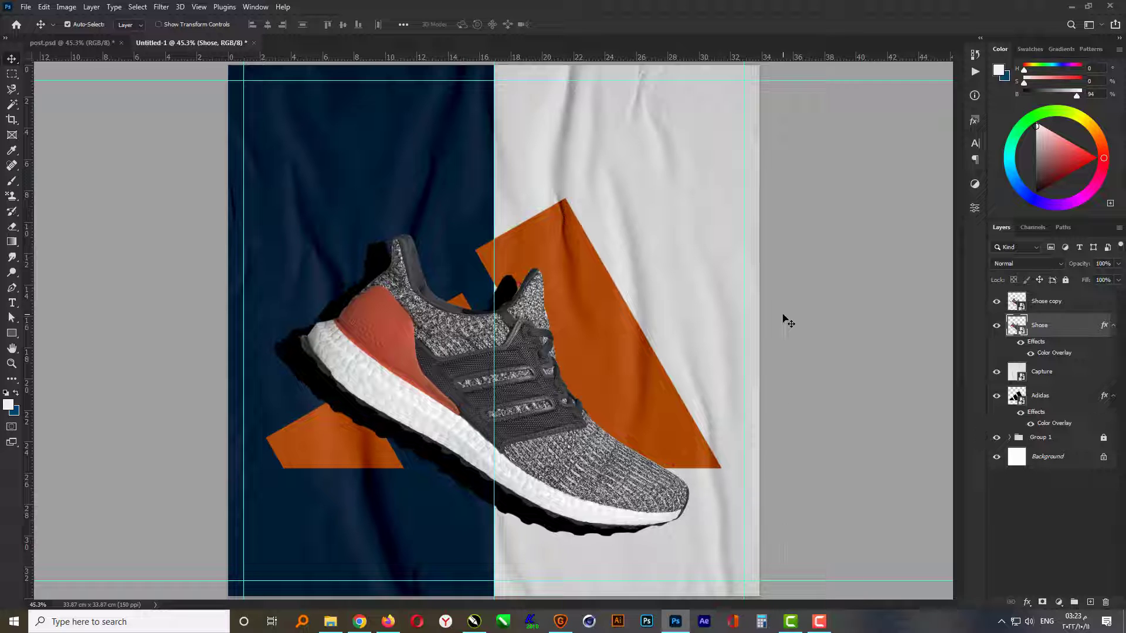
pyautogui.press('Down')
pyautogui.press('Down')
pyautogui.press('Down')
pyautogui.press('Down')
pyautogui.press('Down')
pyautogui.press('Down')
pyautogui.press('Down')
pyautogui.press('Down')
pyautogui.press('Down')
pyautogui.press('Down')
pyautogui.press('Down')
pyautogui.press('Down')
pyautogui.press('Down')
pyautogui.press('Down')
pyautogui.press('Down')
pyautogui.press('Down')
pyautogui.press('Down')
pyautogui.press('Down')
pyautogui.press('Down')
pyautogui.press('Down')
pyautogui.press('Down')
pyautogui.press('Down')
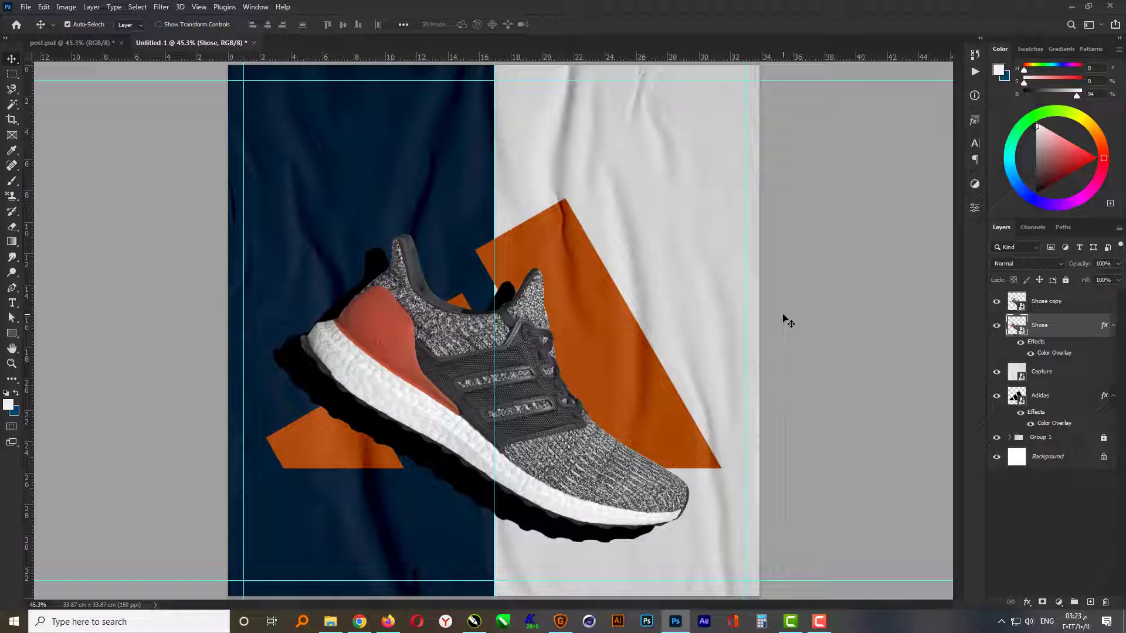
# - Soften the black shoe silhouette with a Gaussian Blur of 40 pixels radius
pyautogui.click(162, 7)
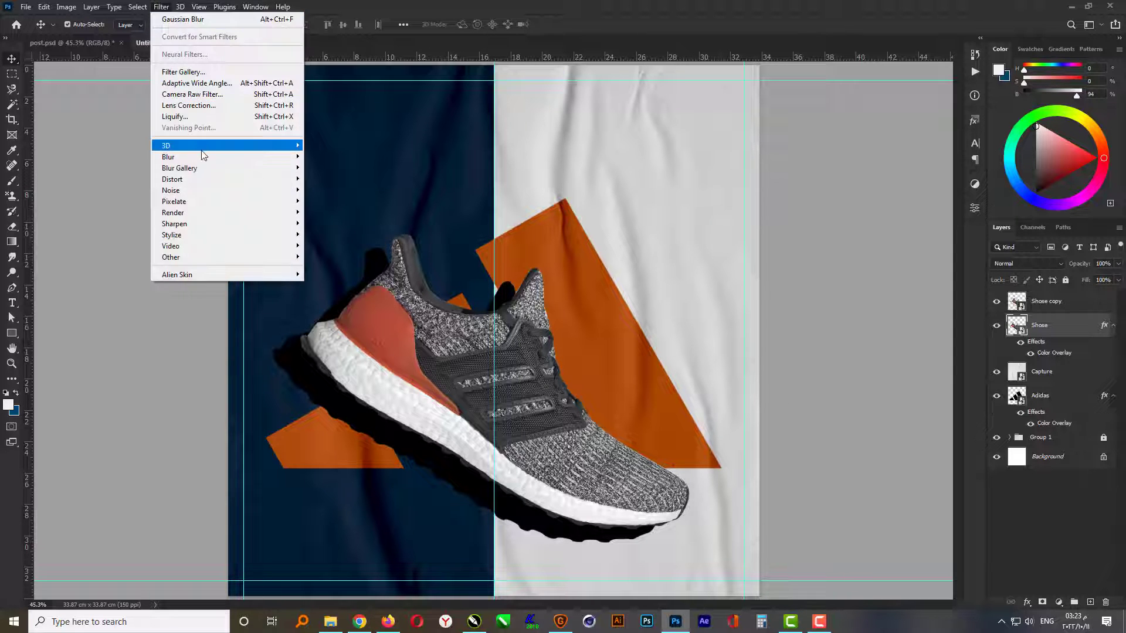
pyautogui.moveTo(203, 157)
pyautogui.click(330, 200)
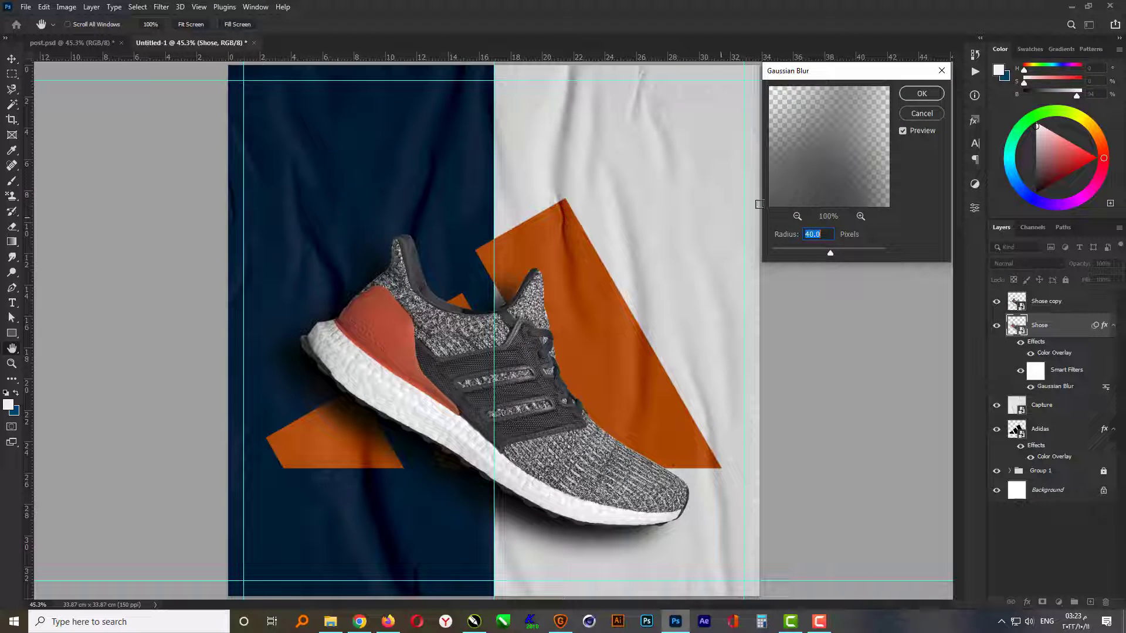
pyautogui.click(920, 95)
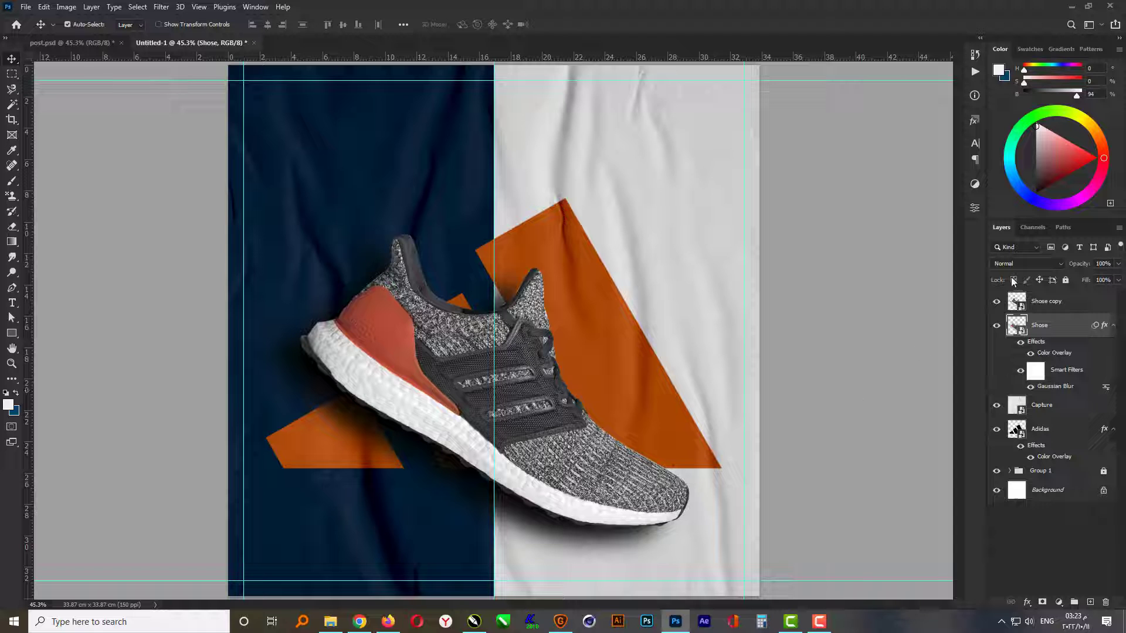
# - Set the blurred shadow layer's blend mode to Multiply and its opacity to 70%
pyautogui.click(1037, 263)
pyautogui.click(1036, 306)
pyautogui.write('70')
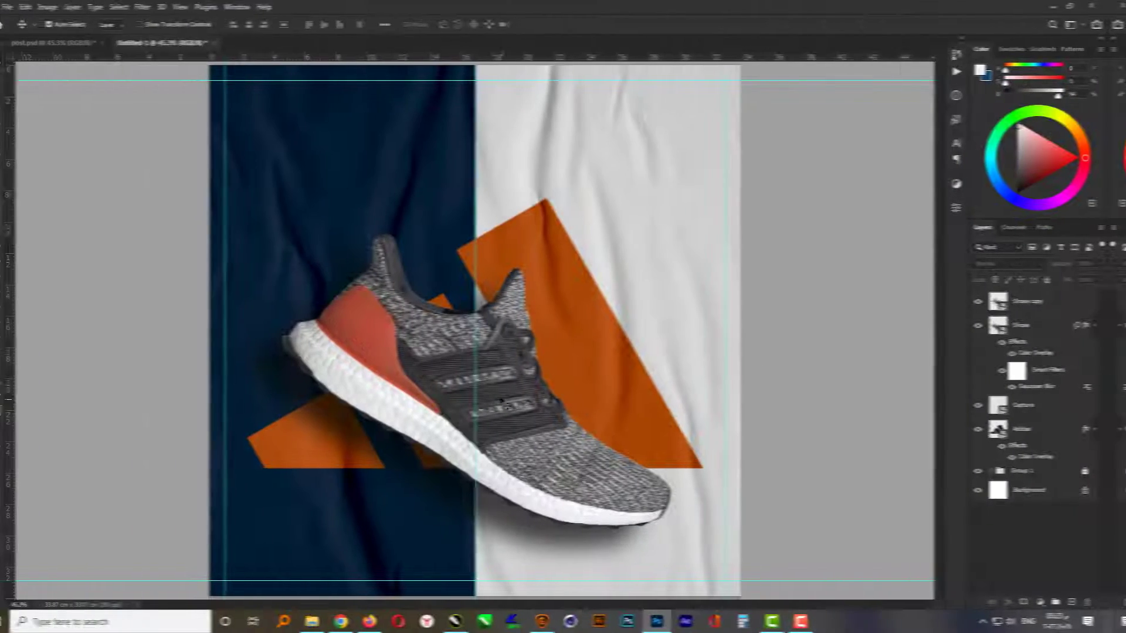
# - Raise the Shose copy layer's contrast with a Curves adjustment, using points at input 62, output 48 and input 184, output 200
pyautogui.click(477, 346)
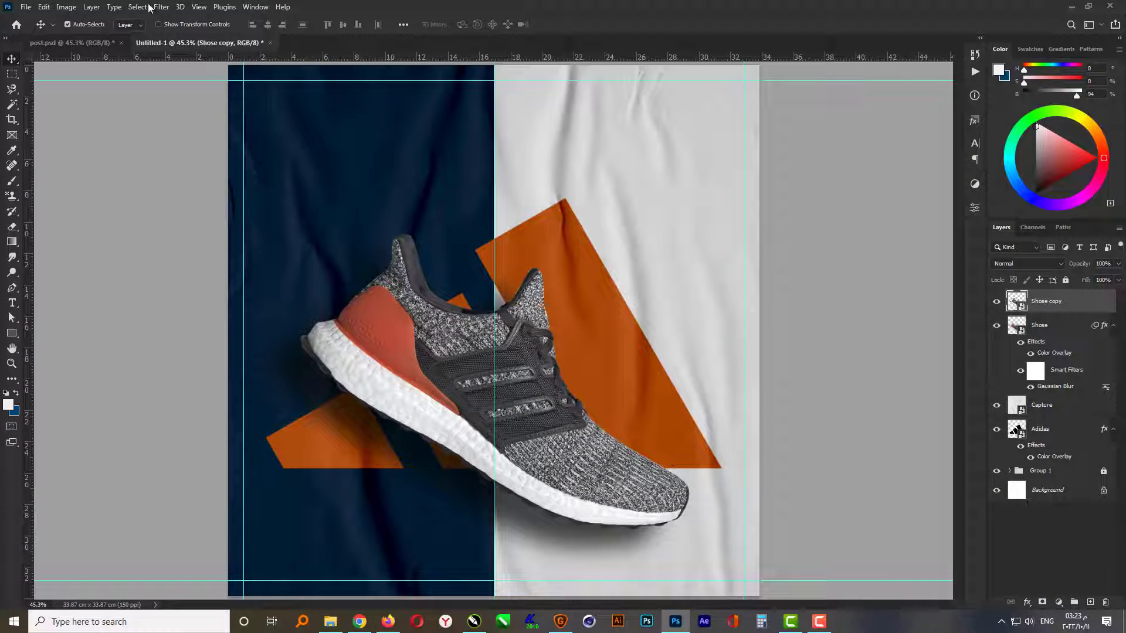
pyautogui.click(66, 7)
pyautogui.moveTo(94, 38)
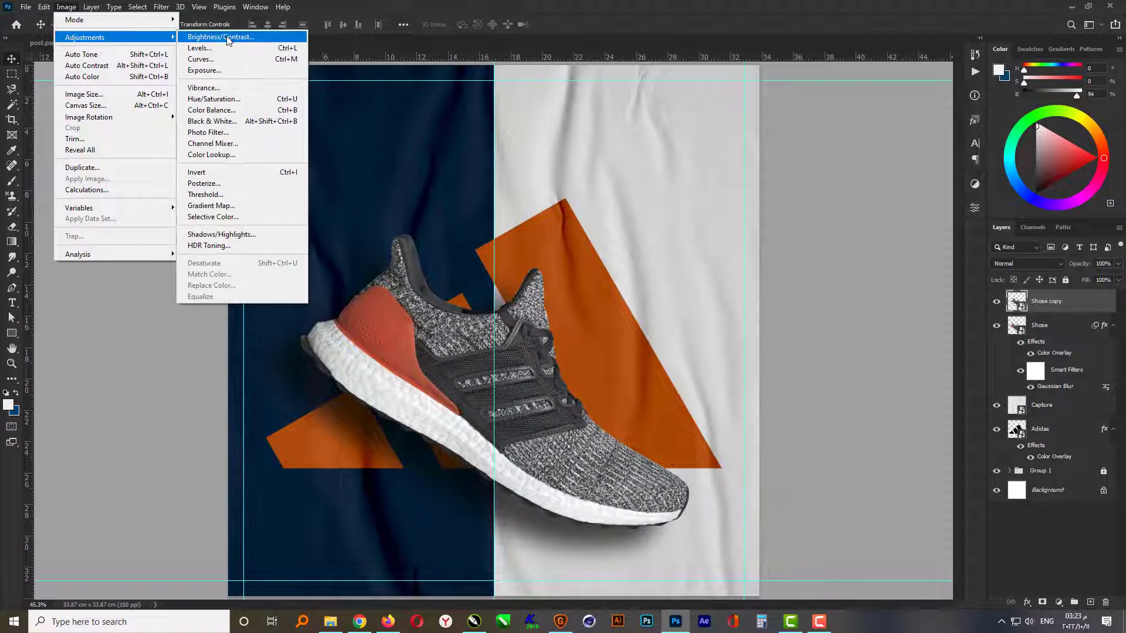
pyautogui.click(231, 59)
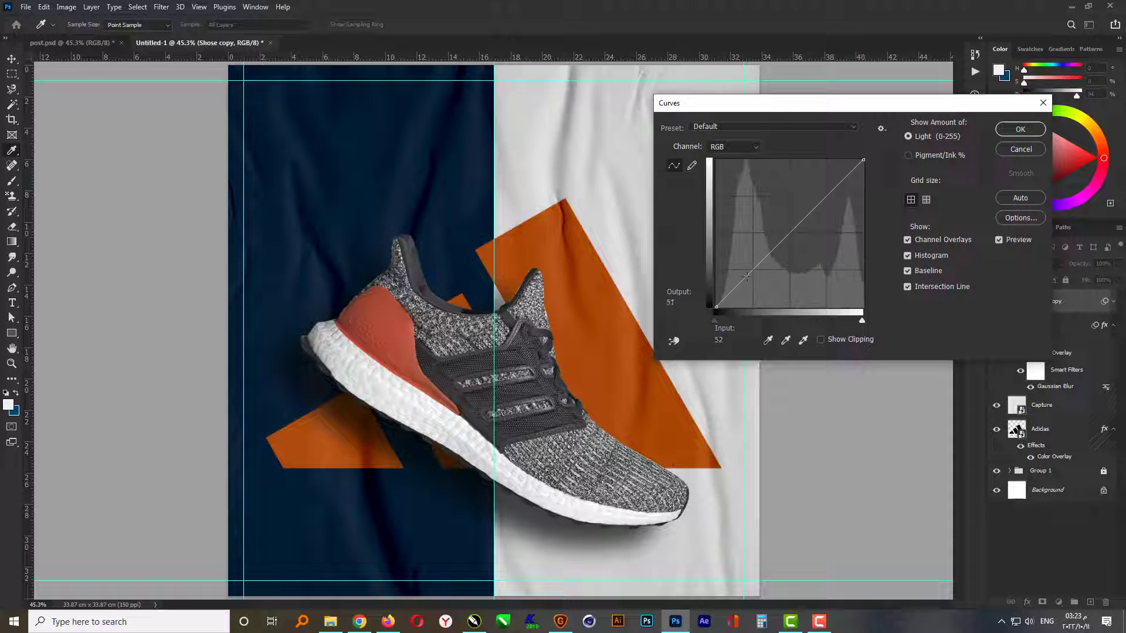
pyautogui.moveTo(747, 275); pyautogui.dragTo(751, 279)
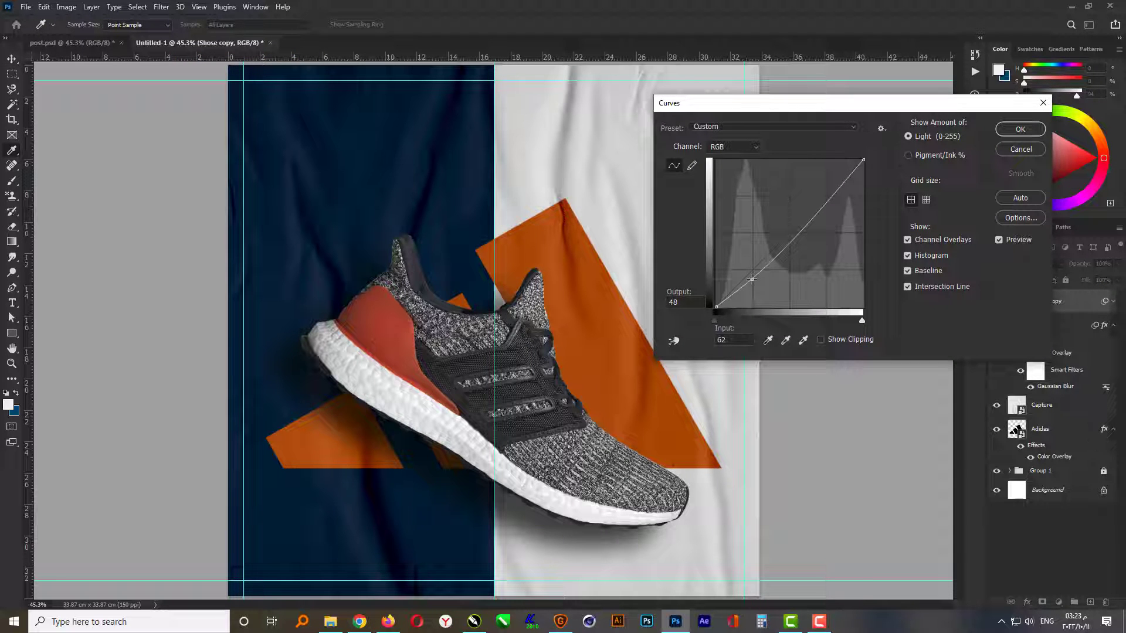
pyautogui.moveTo(826, 199); pyautogui.dragTo(823, 191)
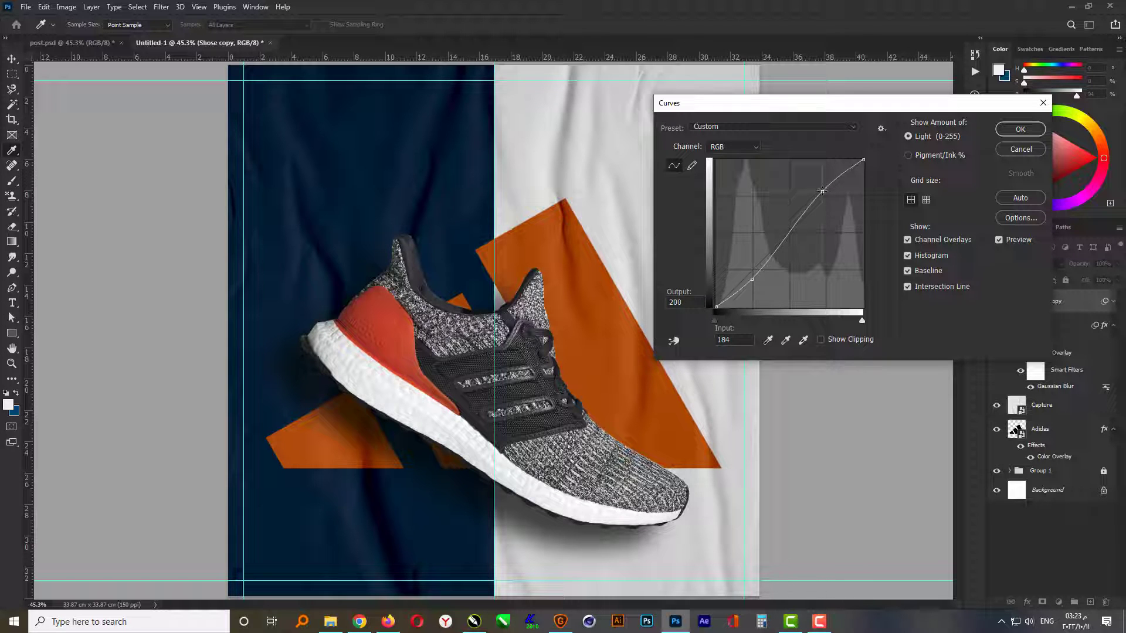
pyautogui.click(1014, 134)
# - Apply Hue/Saturation to the Shose copy layer, raising saturation to +5 and shifting the hue until the red heel matches the orange logo
pyautogui.click(66, 7)
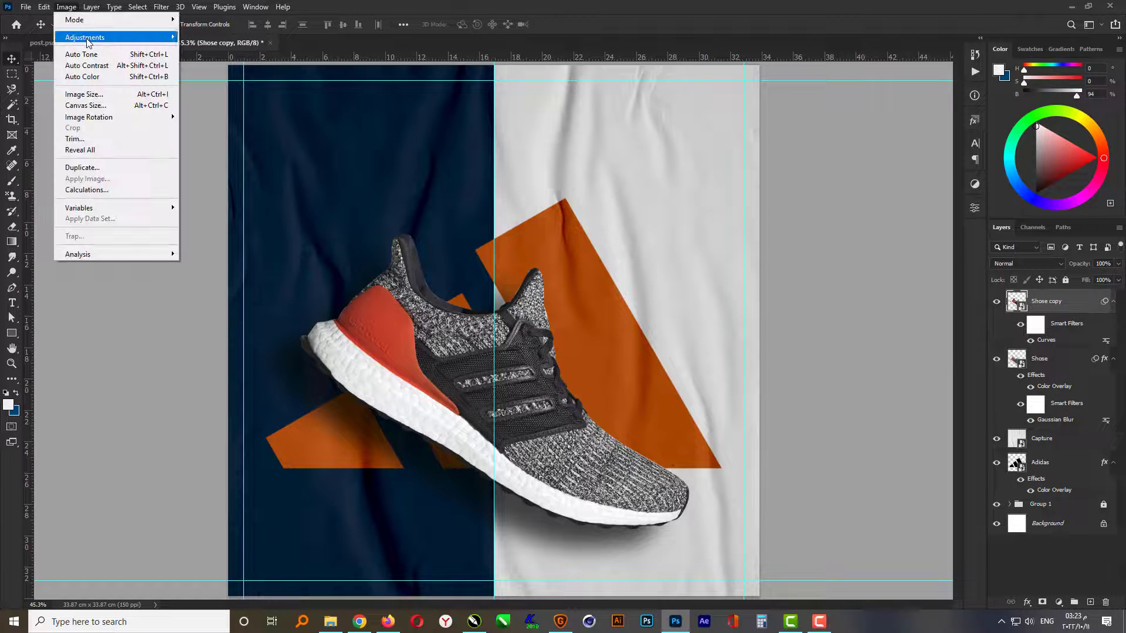
pyautogui.moveTo(85, 37)
pyautogui.click(237, 100)
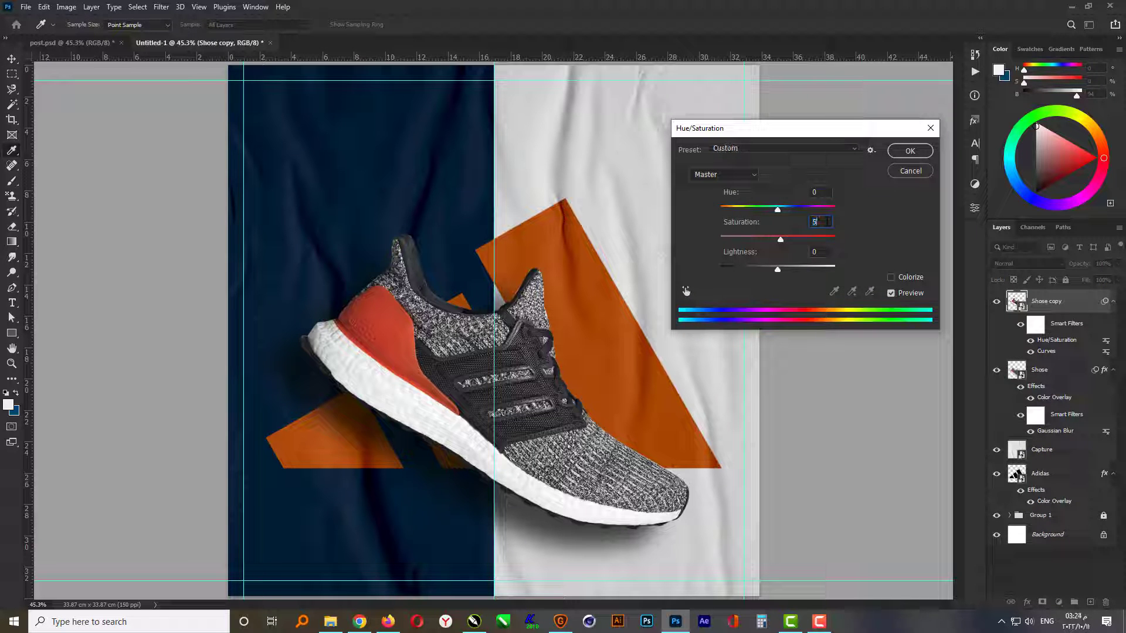
pyautogui.click(824, 194)
pyautogui.scroll(7, 824, 194)
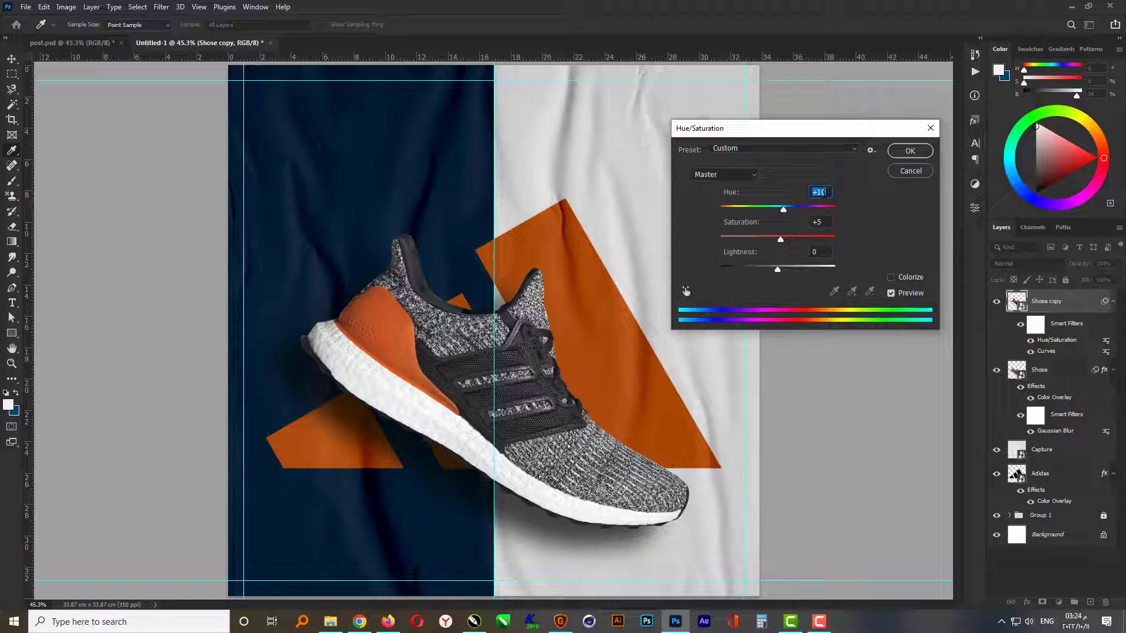
pyautogui.click(910, 152)
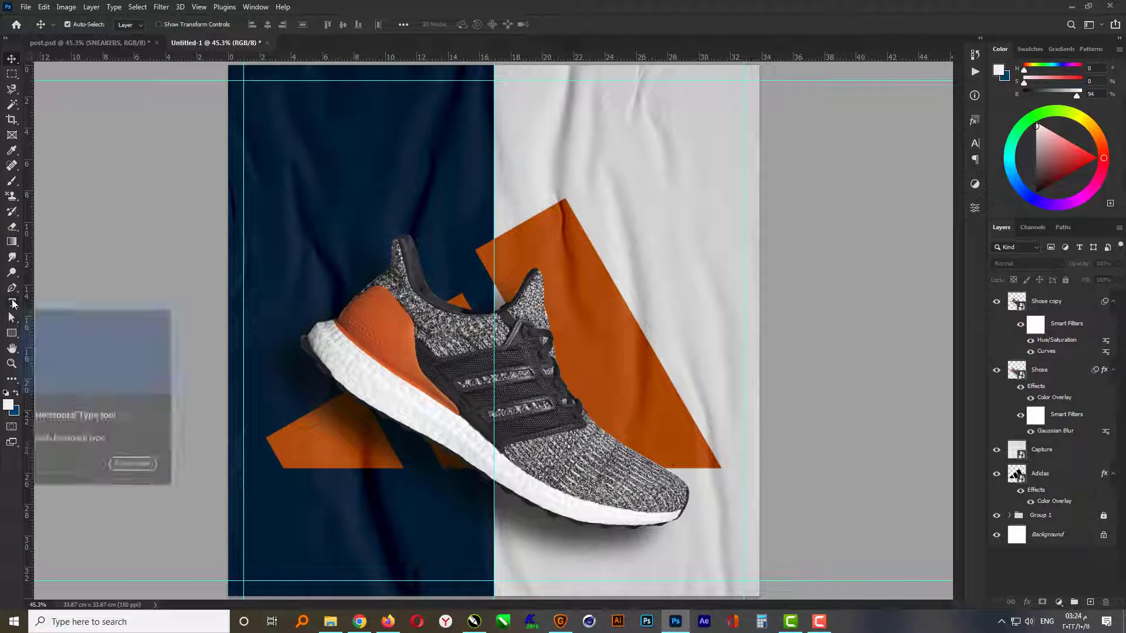
# - Add the pasted heading SNEAKERS above the shoe in Arkitech Stencil Medium, 50 pt, with white and navy letters
pyautogui.click(12, 302)
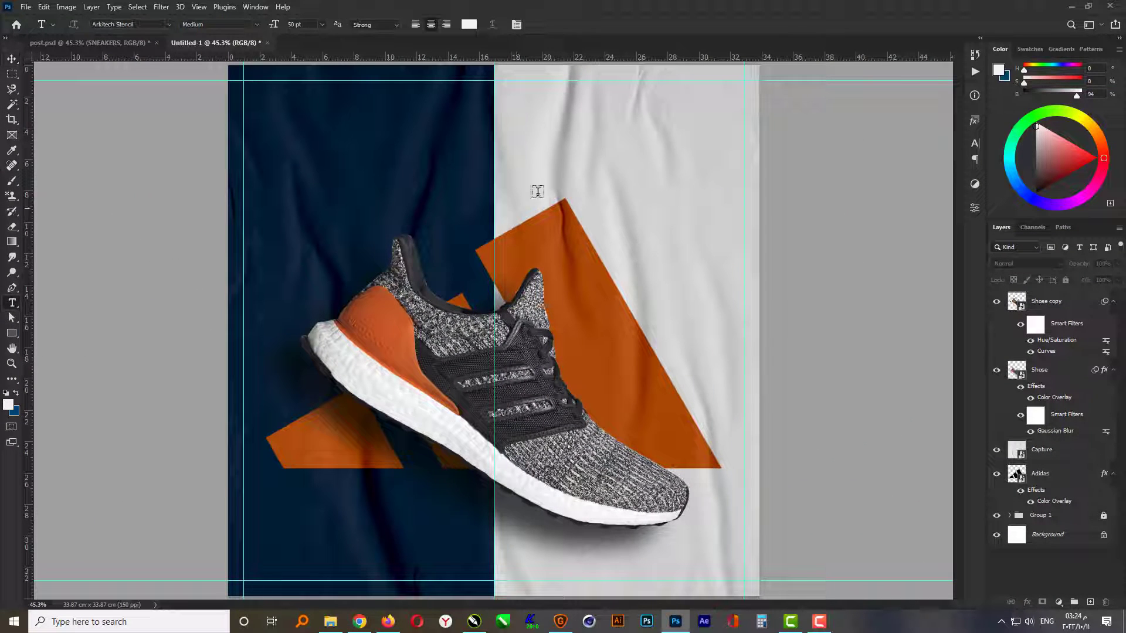
pyautogui.click(484, 157)
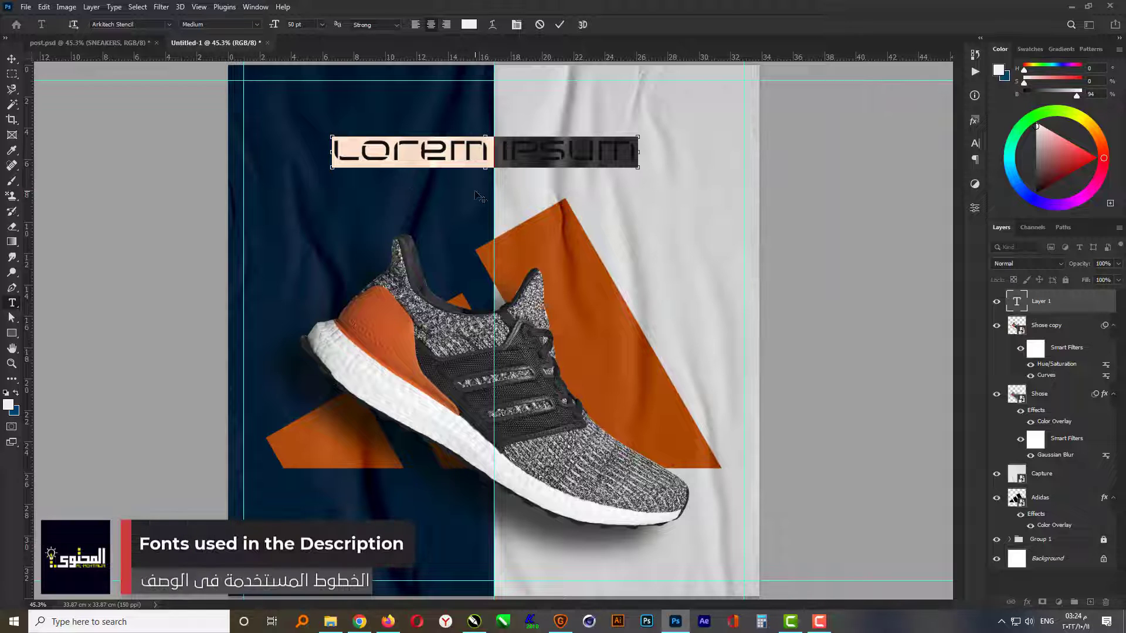
pyautogui.write('SNEAKERS')
pyautogui.hotkey('ctrl', 'Return')
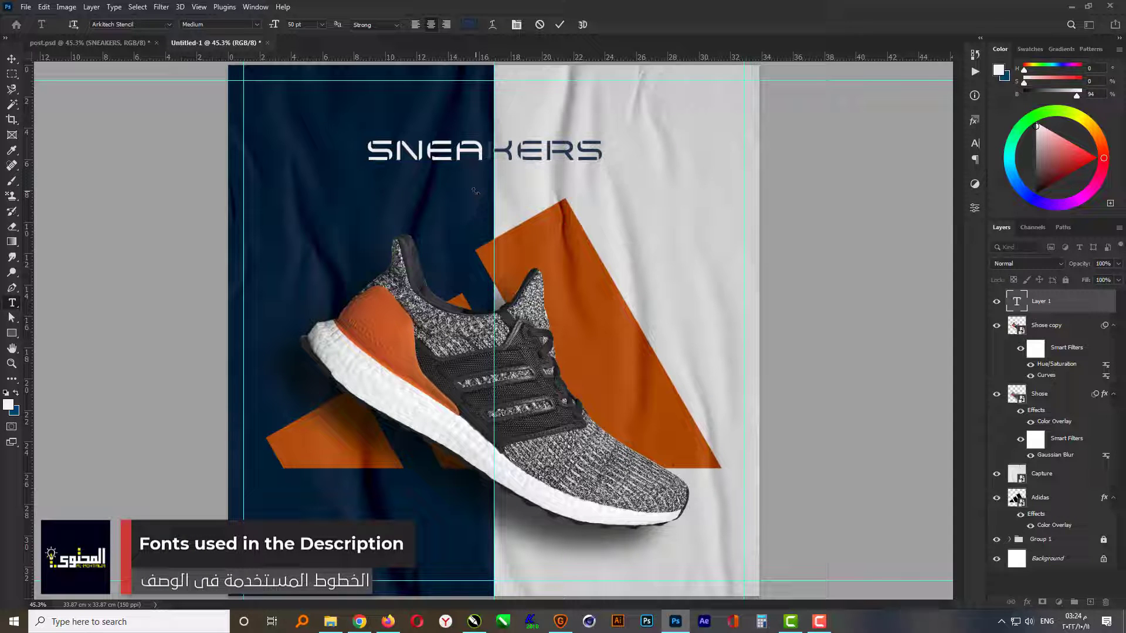
# - Centre the SNEAKERS heading horizontally on the whole canvas, then deselect
pyautogui.press('v')
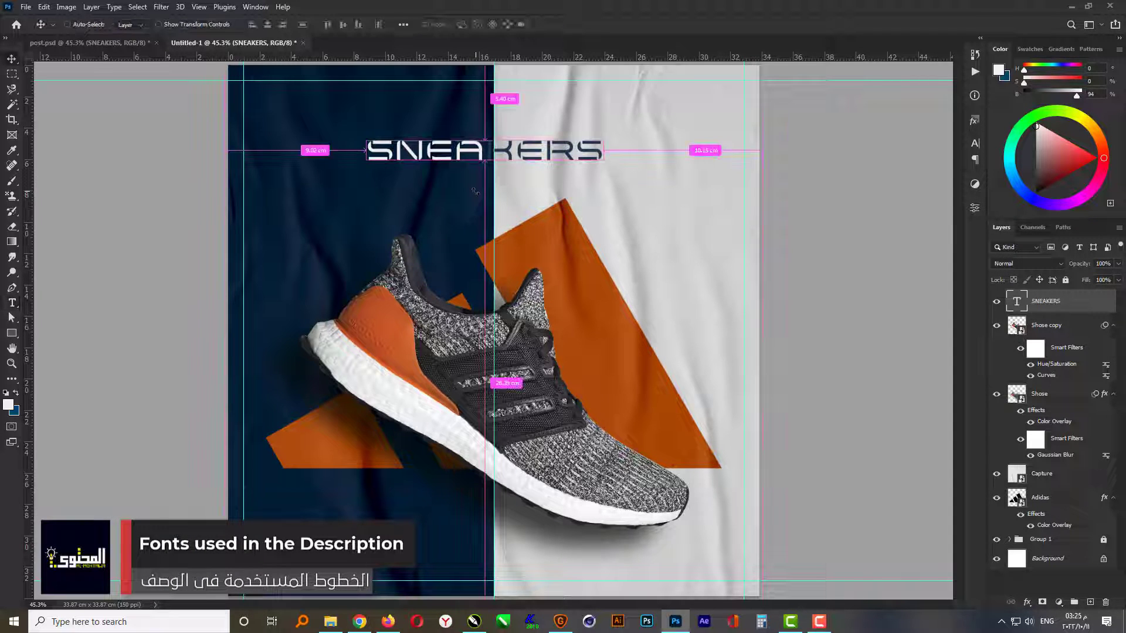
pyautogui.hotkey('ctrl', 'a')
pyautogui.click(268, 24)
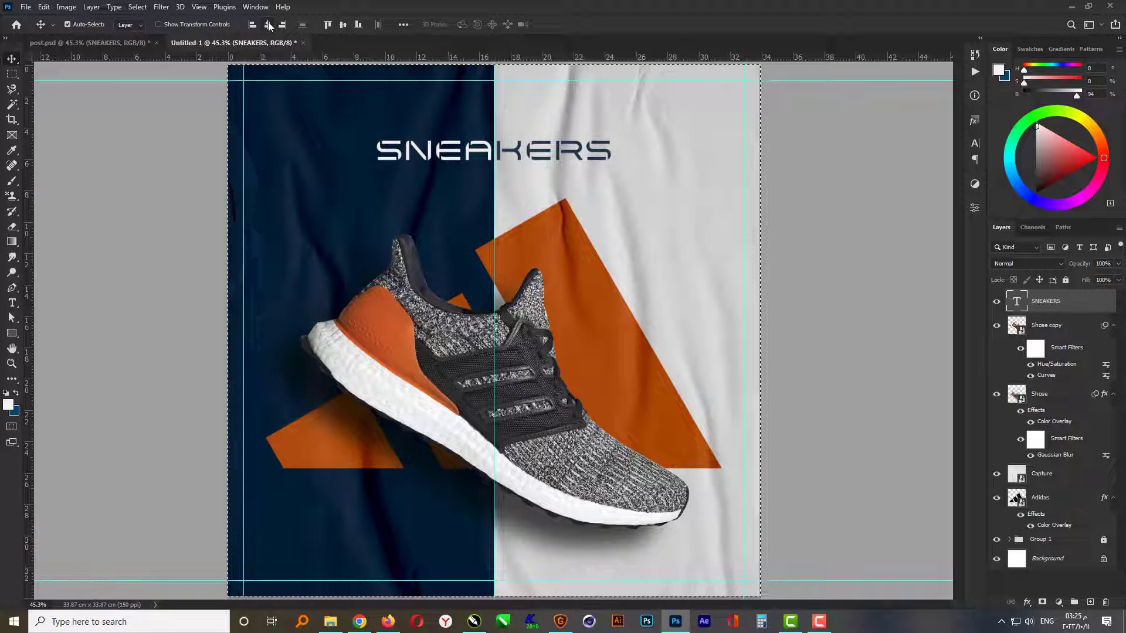
pyautogui.hotkey('ctrl', 'd')
# - Enlarge the SNEAKERS heading around its centre to about one and a half times its size and nudge it slightly down
pyautogui.hotkey('ctrl', 't')
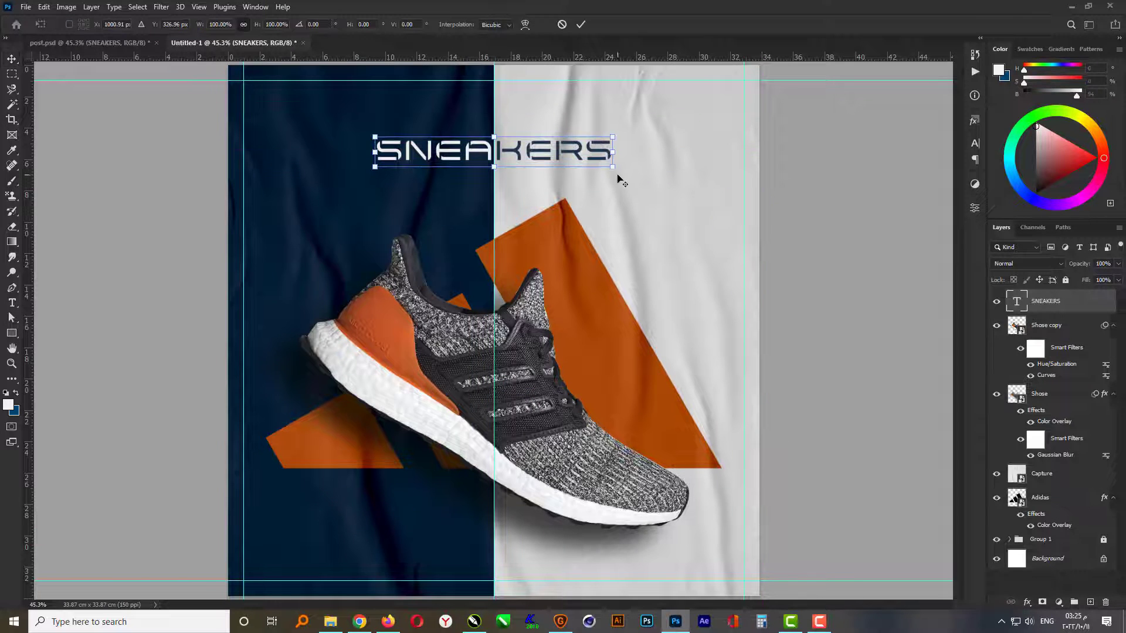
pyautogui.moveTo(613, 169); pyautogui.dragTo(673, 188)
pyautogui.press('Return')
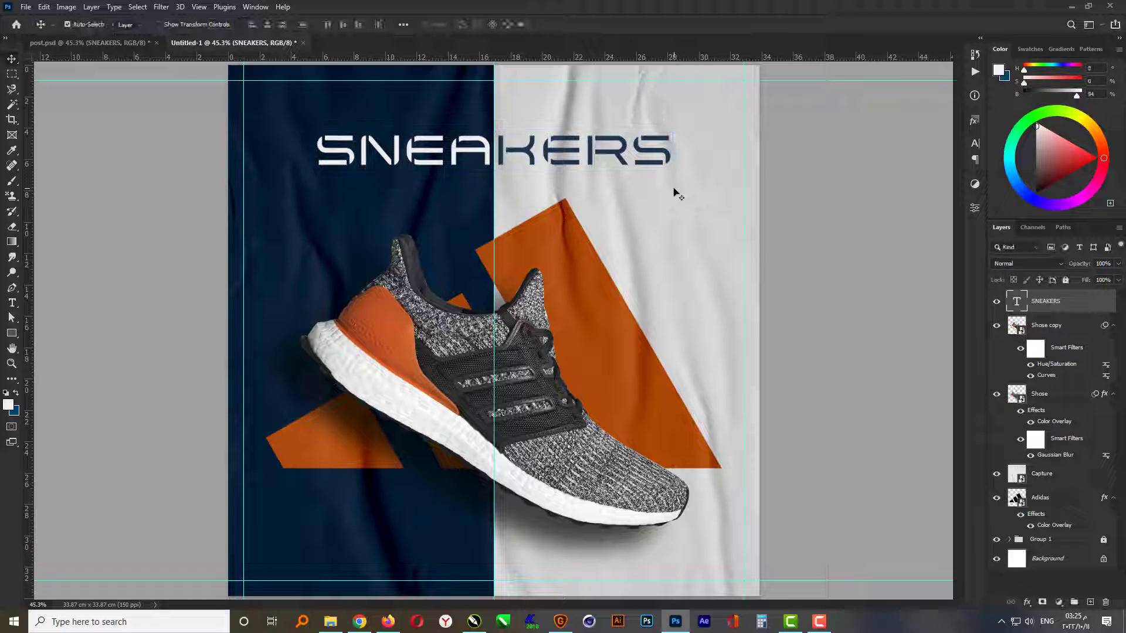
pyautogui.press('Down')
pyautogui.press('Down')
pyautogui.press('Down')
pyautogui.press('Down')
pyautogui.press('Down')
pyautogui.press('Down')
pyautogui.press('Down')
pyautogui.press('Down')
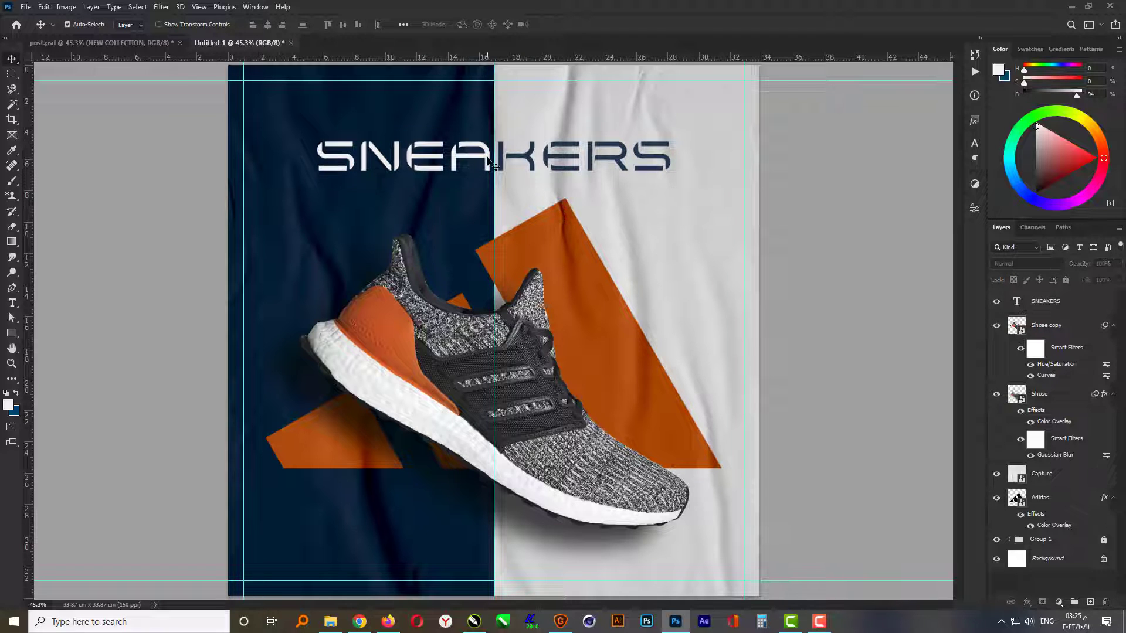
# - Duplicate the SNEAKERS heading, place the copy directly below it and replace its text with the pasted NEW COLLECTION
pyautogui.click(487, 157)
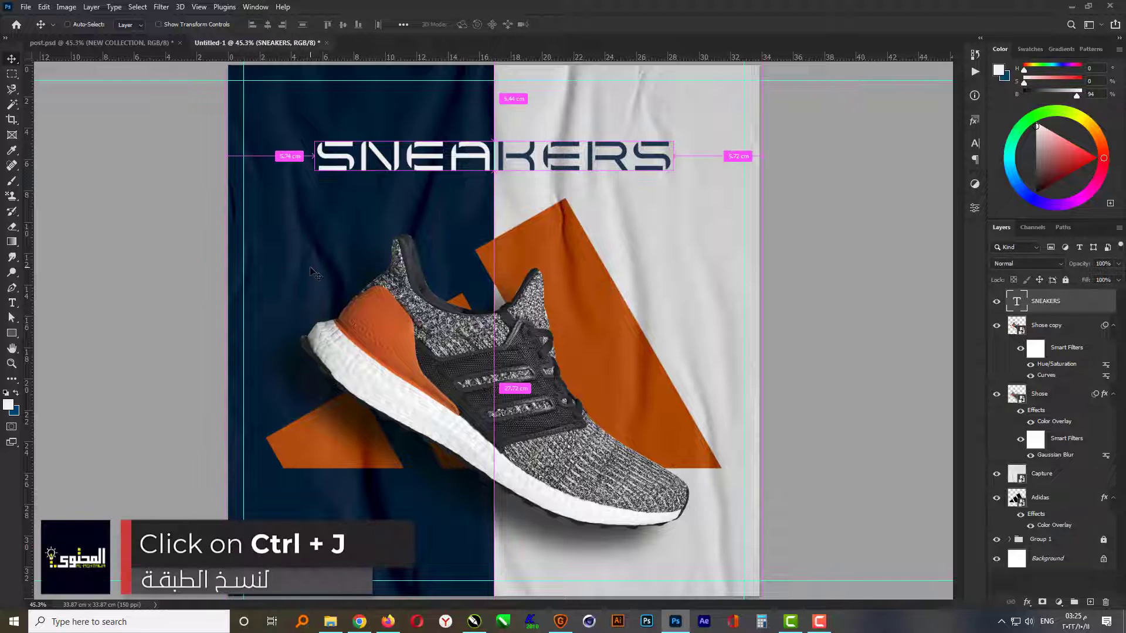
pyautogui.hotkey('ctrl', 'j')
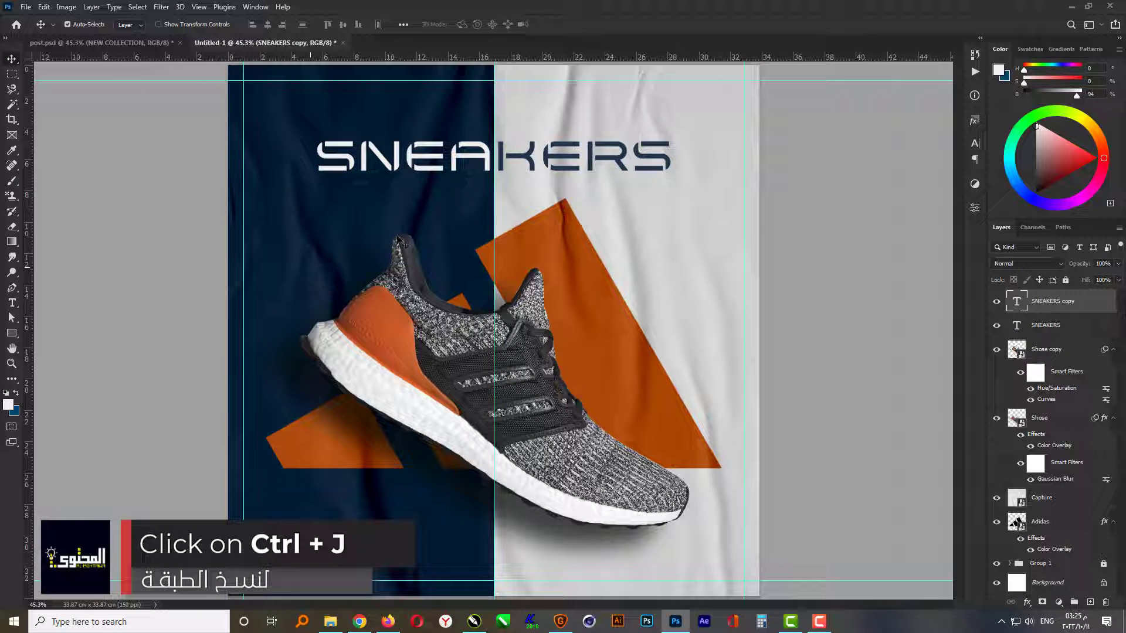
pyautogui.moveTo(451, 193); pyautogui.dragTo(451, 229)
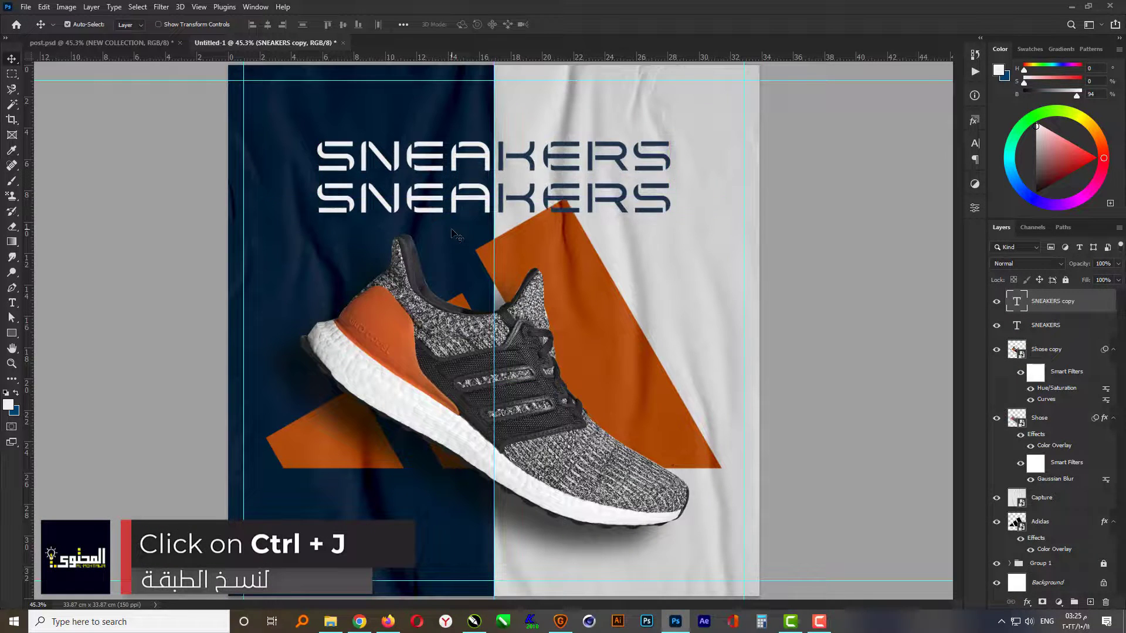
pyautogui.doubleClick(463, 195)
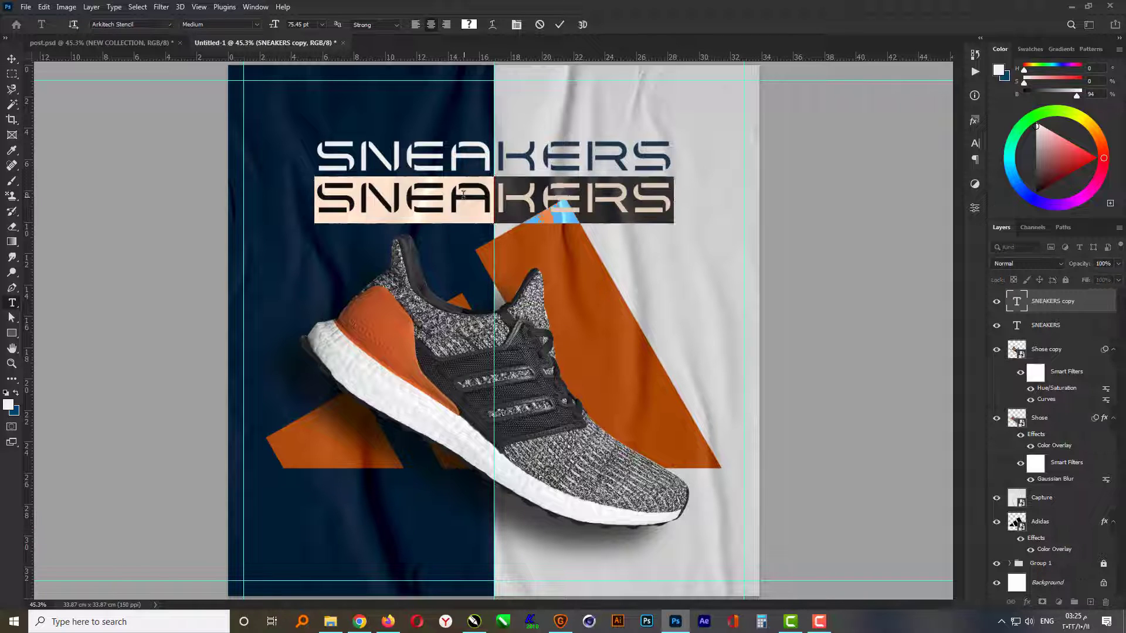
pyautogui.write('NEW COLLECTION')
pyautogui.hotkey('ctrl', 'Return')
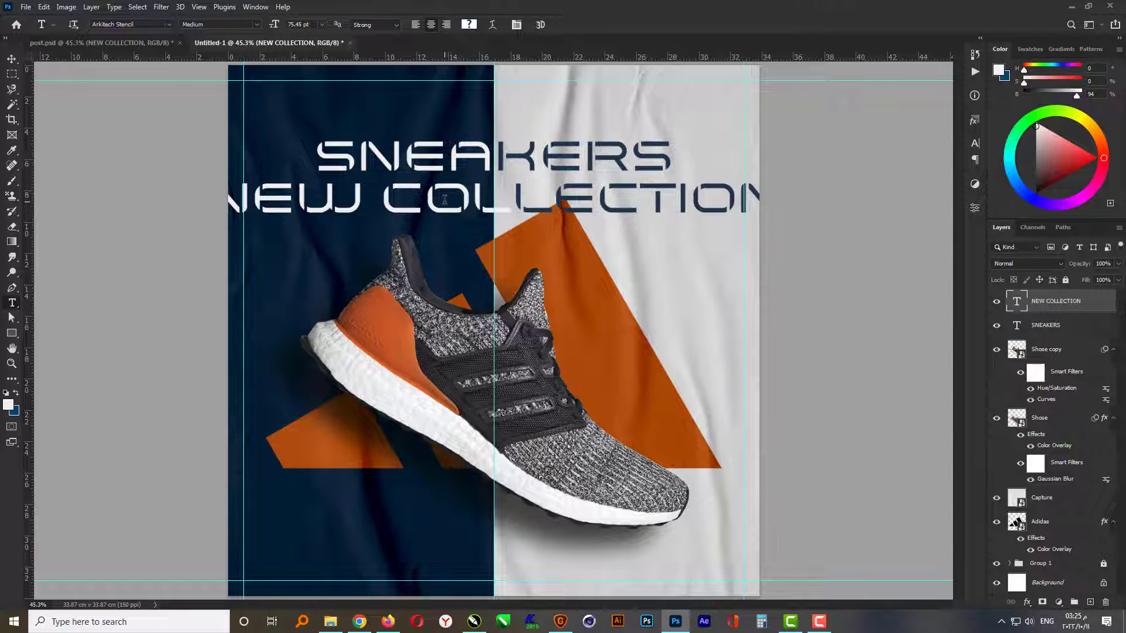
# - Scale the NEW COLLECTION line around its centre to about 43% and nudge it up close beneath SNEAKERS
pyautogui.hotkey('ctrl', 't')
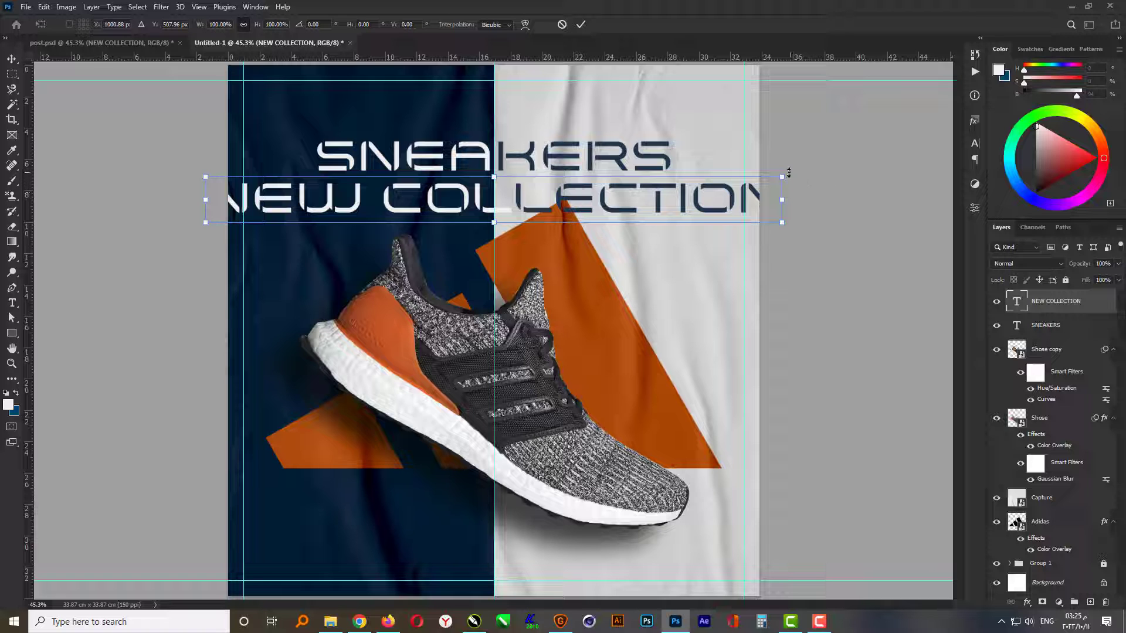
pyautogui.moveTo(789, 173); pyautogui.dragTo(621, 192)
pyautogui.press('Up')
pyautogui.hotkey('shift', 'Up')
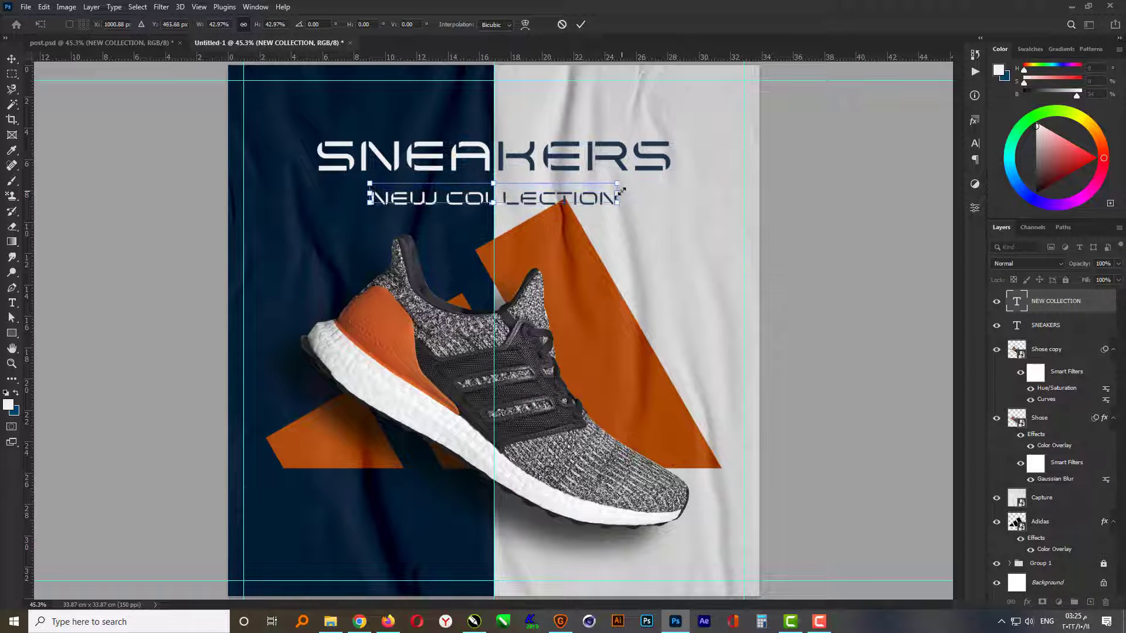
pyautogui.hotkey('shift', 'Up')
pyautogui.hotkey('shift', 'Up')
pyautogui.hotkey('shift', 'Up')
pyautogui.hotkey('shift', 'Up')
pyautogui.press('Return')
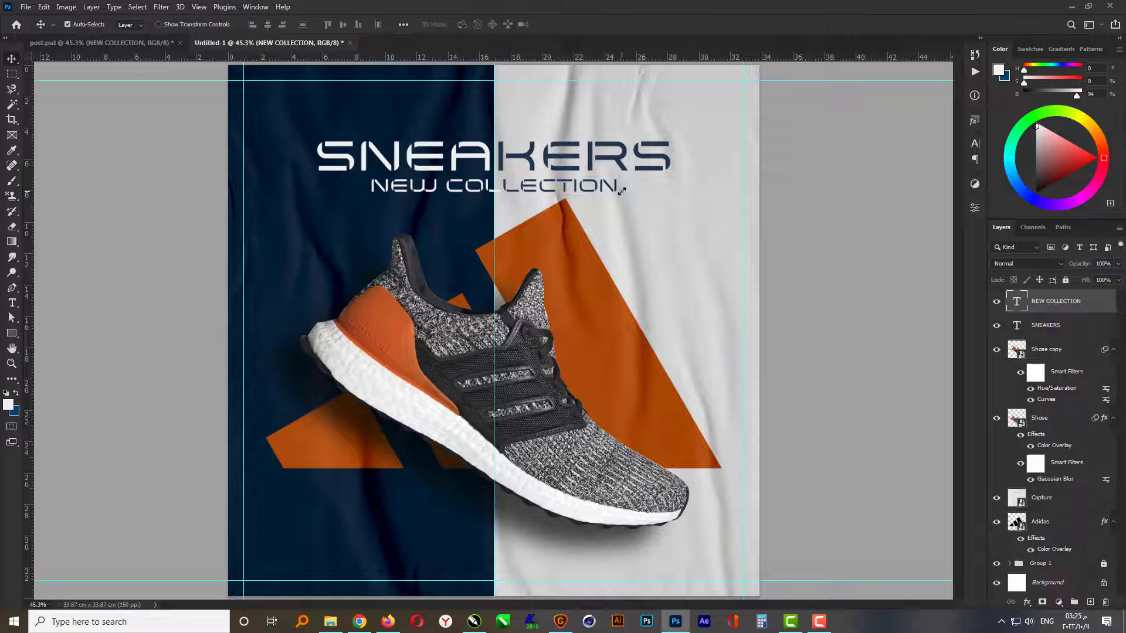
# - Enlarge the Shose copy, Shose and Adidas layers together to about 103% and move them slightly down, then deselect
pyautogui.click(1060, 354)
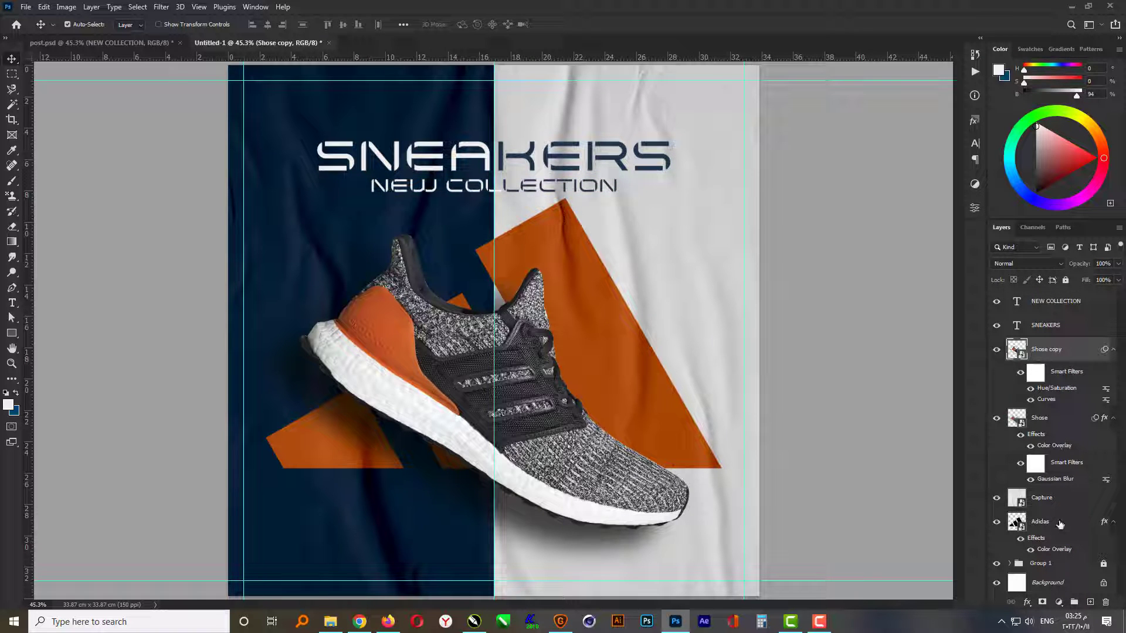
pyautogui.keyDown('shift'); pyautogui.click(1059, 427); pyautogui.keyUp('shift')
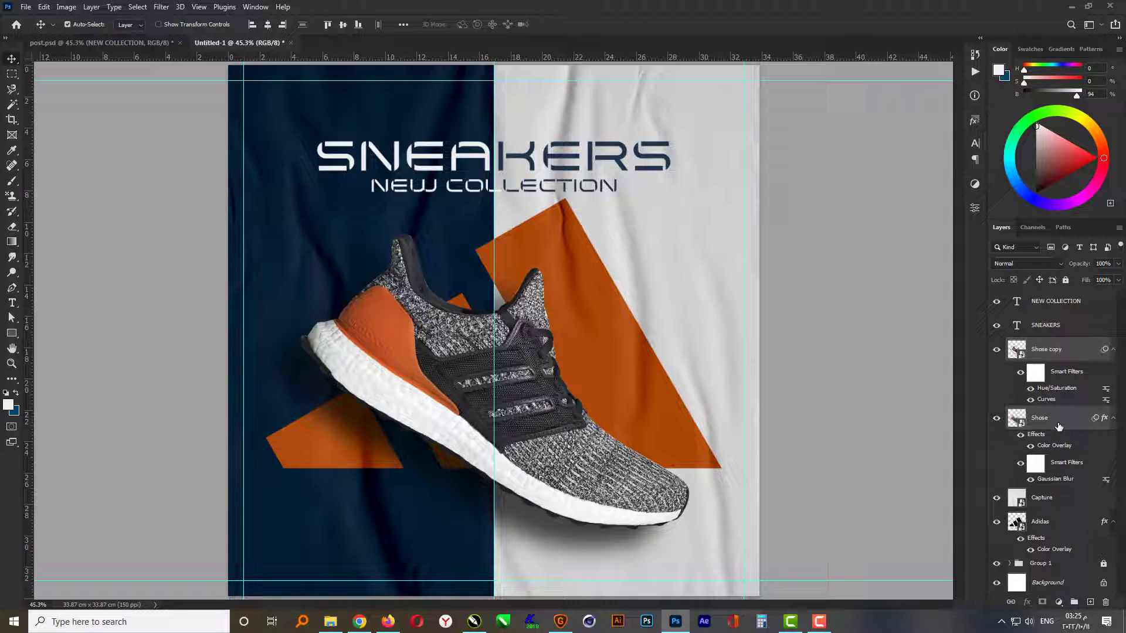
pyautogui.keyDown('ctrl'); pyautogui.click(1059, 525); pyautogui.keyUp('ctrl')
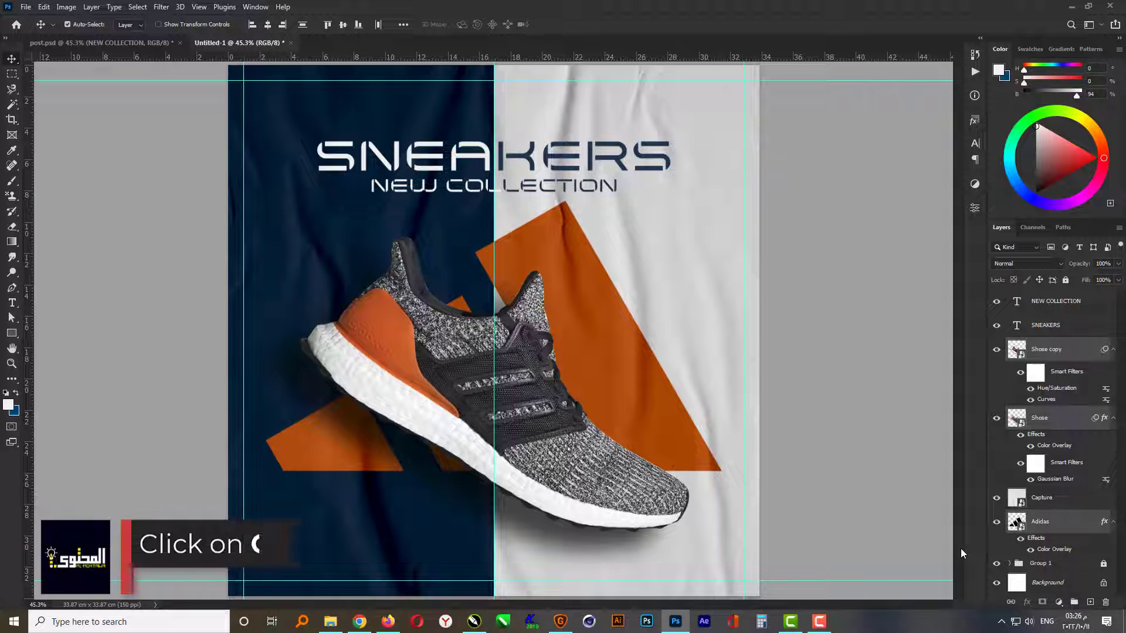
pyautogui.hotkey('ctrl', 't')
pyautogui.press('Return')
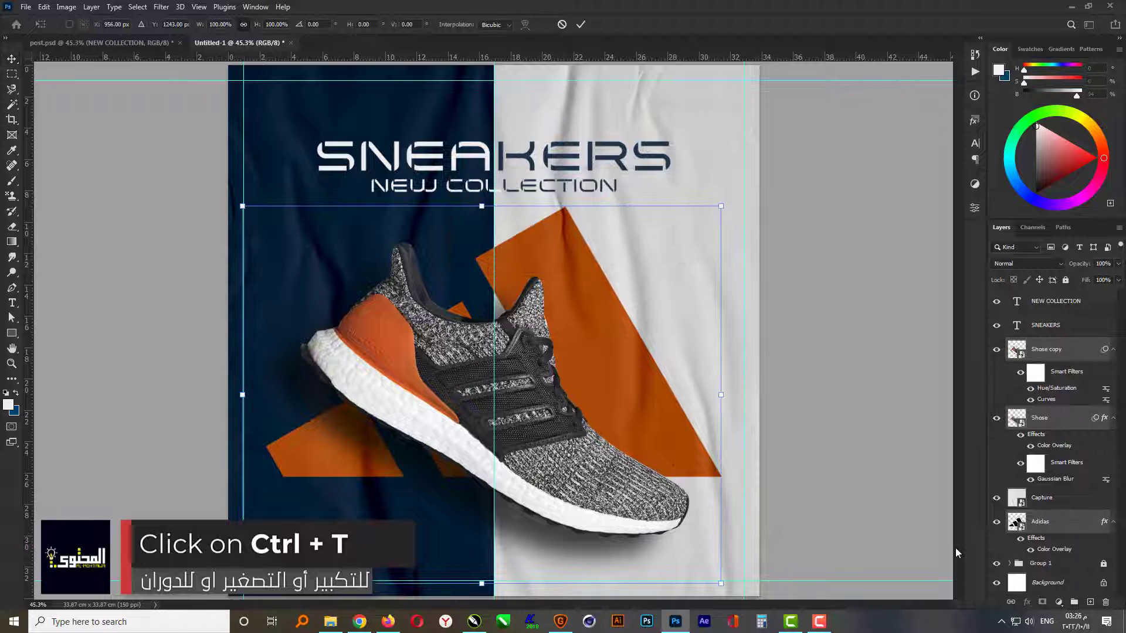
pyautogui.moveTo(723, 207); pyautogui.dragTo(732, 203)
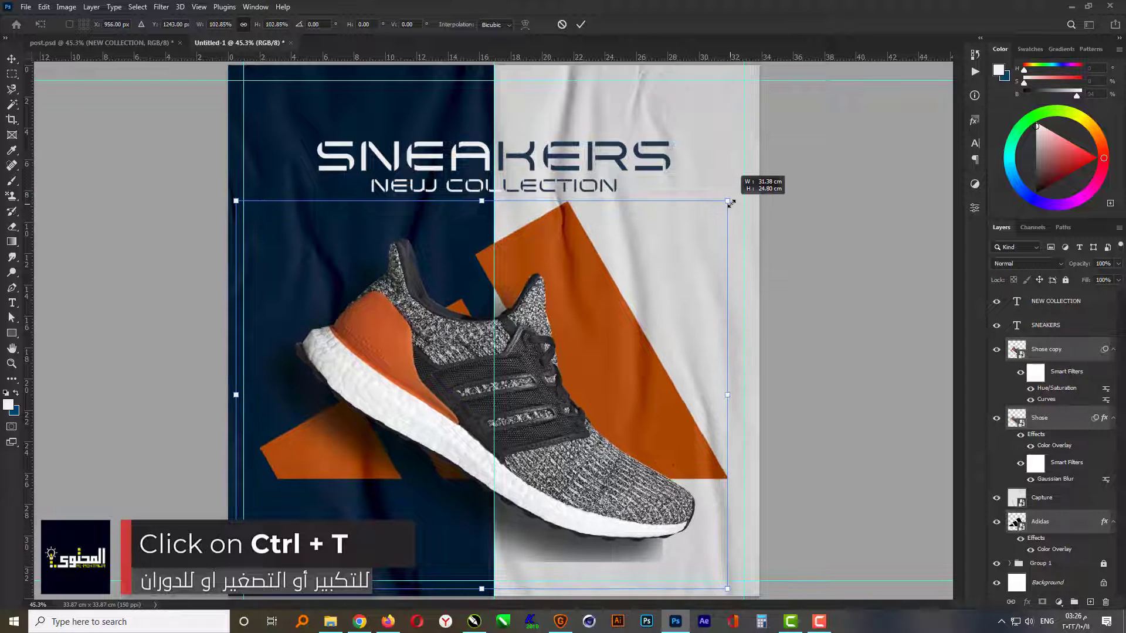
pyautogui.press('Down')
pyautogui.press('Down')
pyautogui.press('Down')
pyautogui.press('Down')
pyautogui.press('Down')
pyautogui.press('Down')
pyautogui.press('Down')
pyautogui.press('Down')
pyautogui.press('Down')
pyautogui.press('Down')
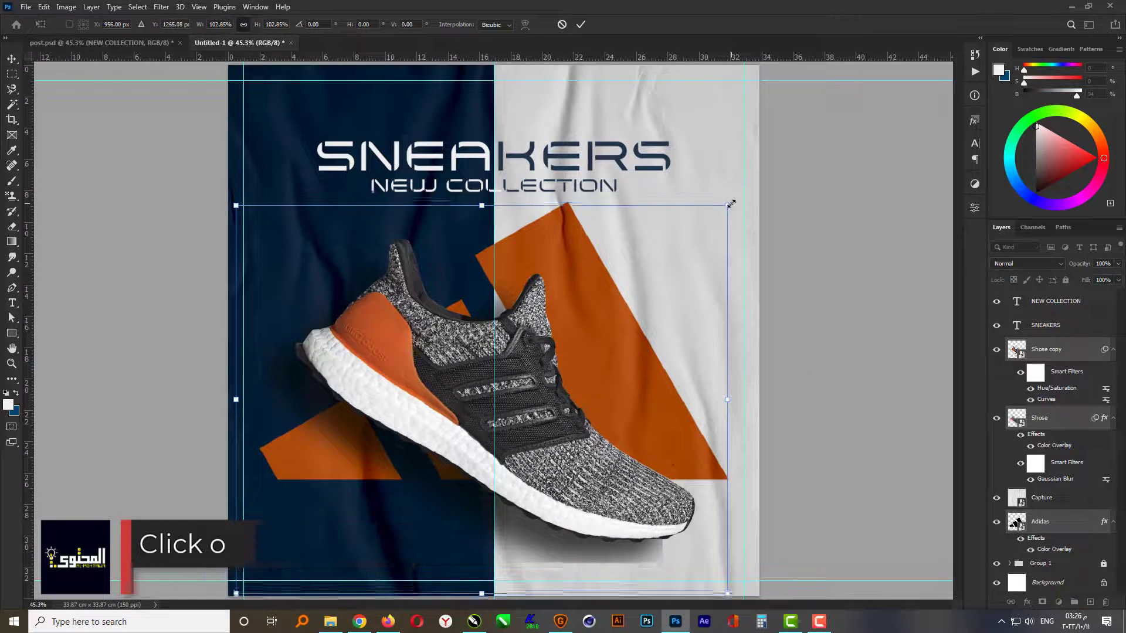
pyautogui.press('Down')
pyautogui.press('Down')
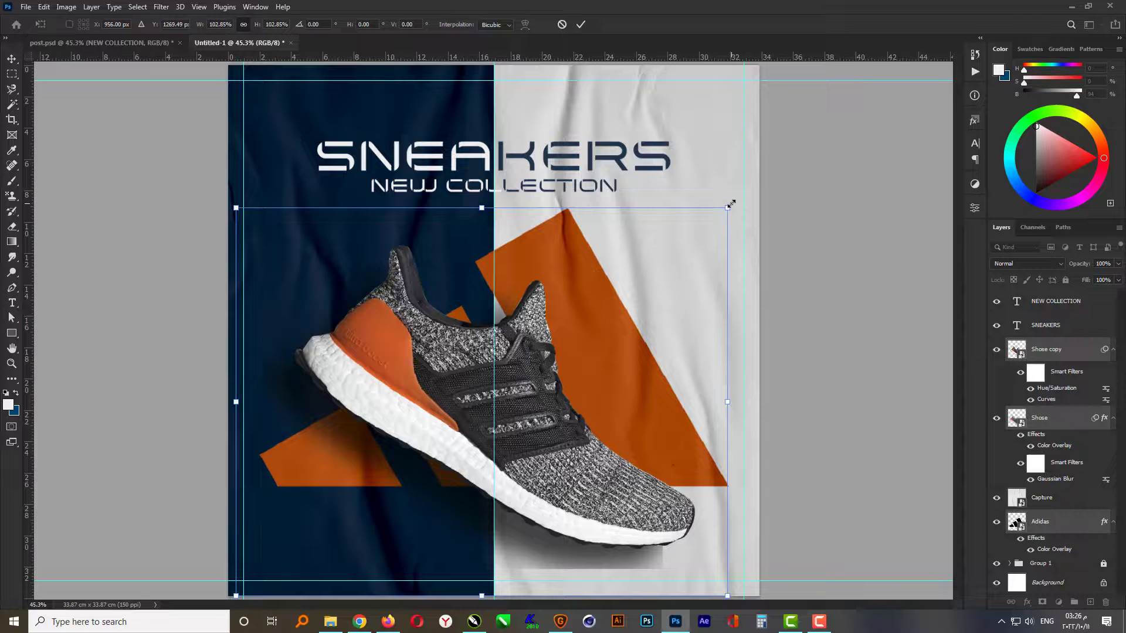
pyautogui.press('Return')
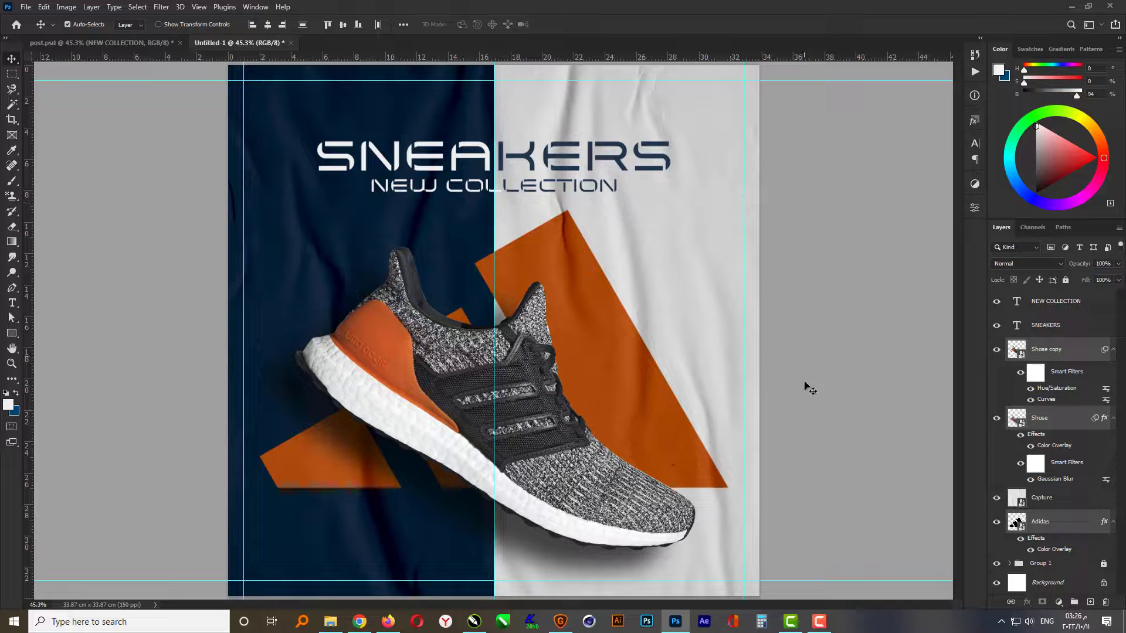
pyautogui.click(810, 388)
# - Nudge the SNEAKERS and NEW COLLECTION lines down together and enlarge them slightly around their shared centre, then deselect
pyautogui.click(514, 154)
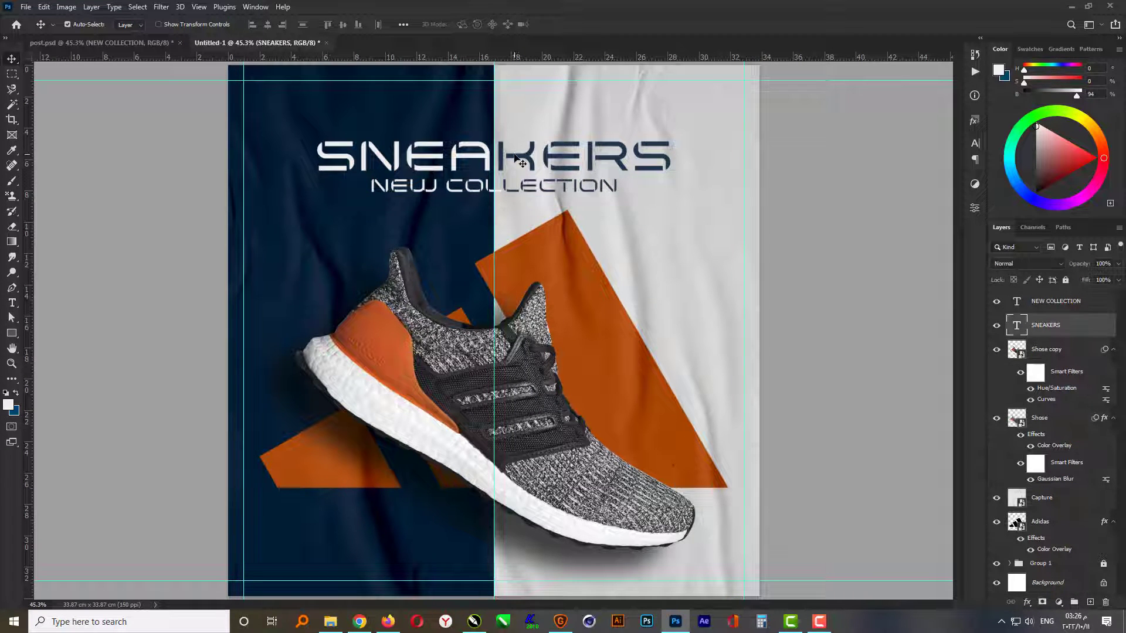
pyautogui.keyDown('shift'); pyautogui.click(1047, 302); pyautogui.keyUp('shift')
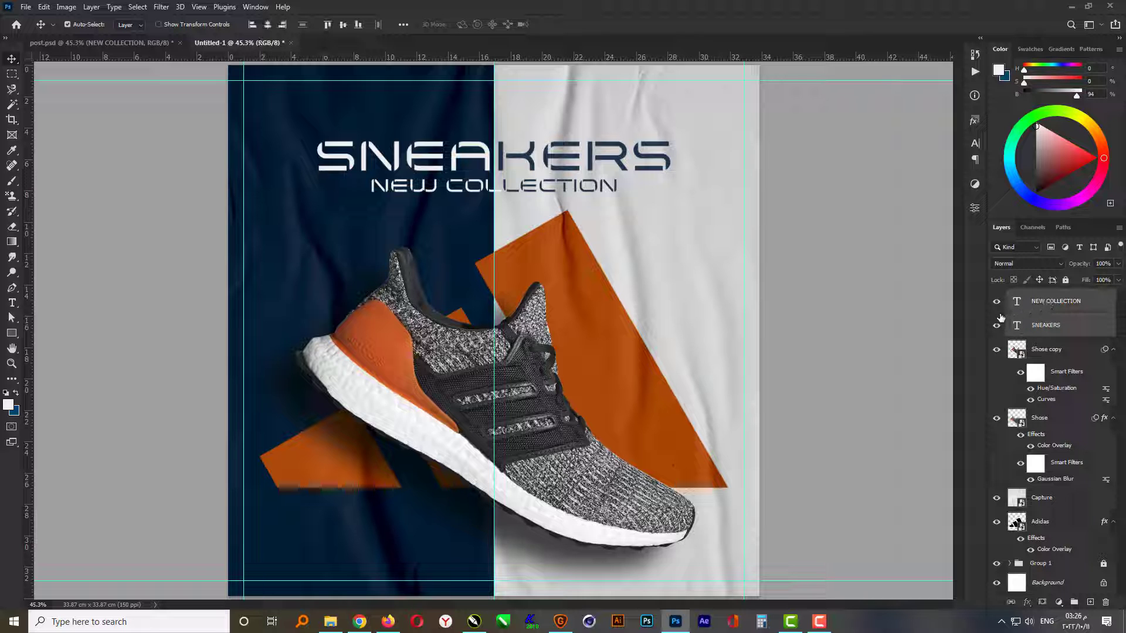
pyautogui.hotkey('shift', 'Down')
pyautogui.hotkey('shift', 'Down')
pyautogui.hotkey('shift', 'Down')
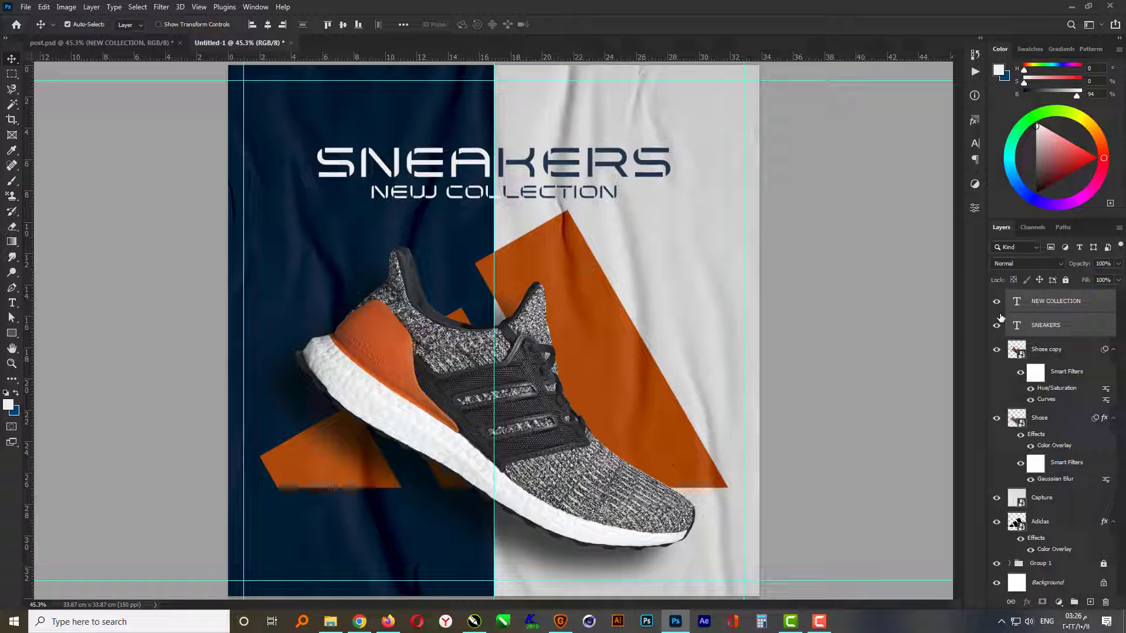
pyautogui.hotkey('ctrl', 't')
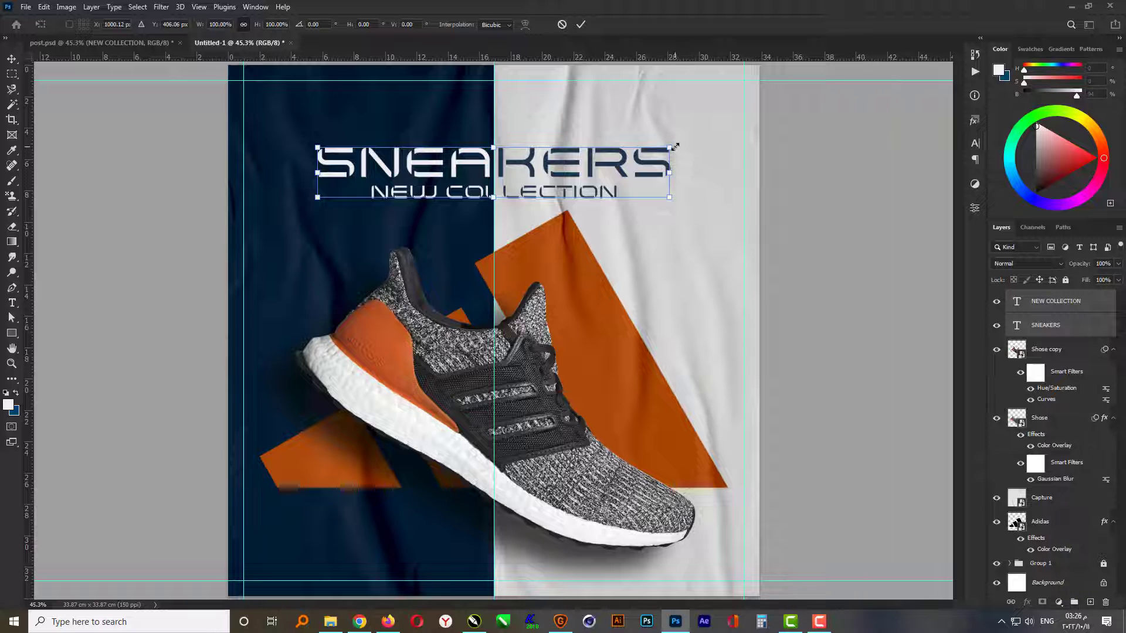
pyautogui.moveTo(674, 146); pyautogui.dragTo(688, 147)
pyautogui.press('Return')
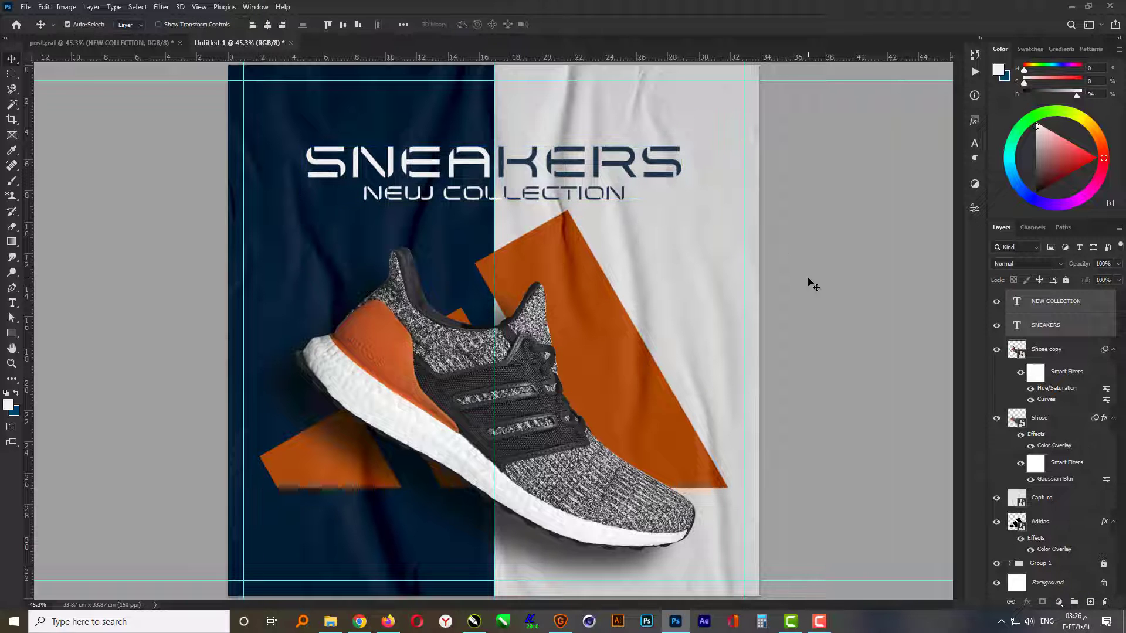
pyautogui.click(809, 280)
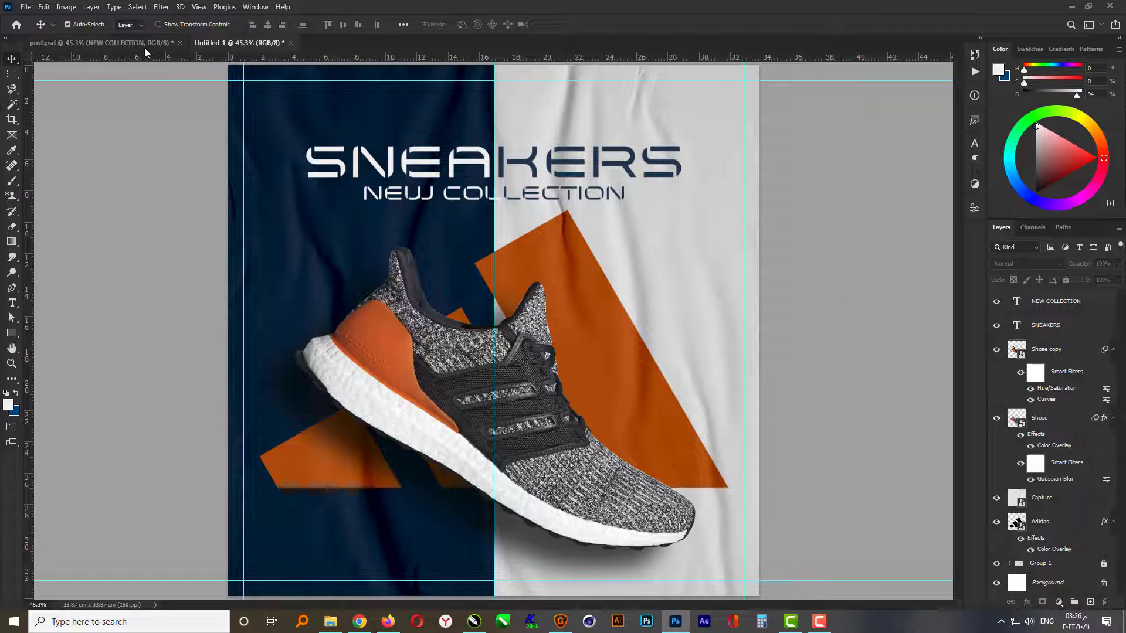
# - Draw a near-white rectangle about 568 by 94 px above the SNEAKERS heading, with 30 px corner radii
pyautogui.click(11, 333)
pyautogui.click(41, 333)
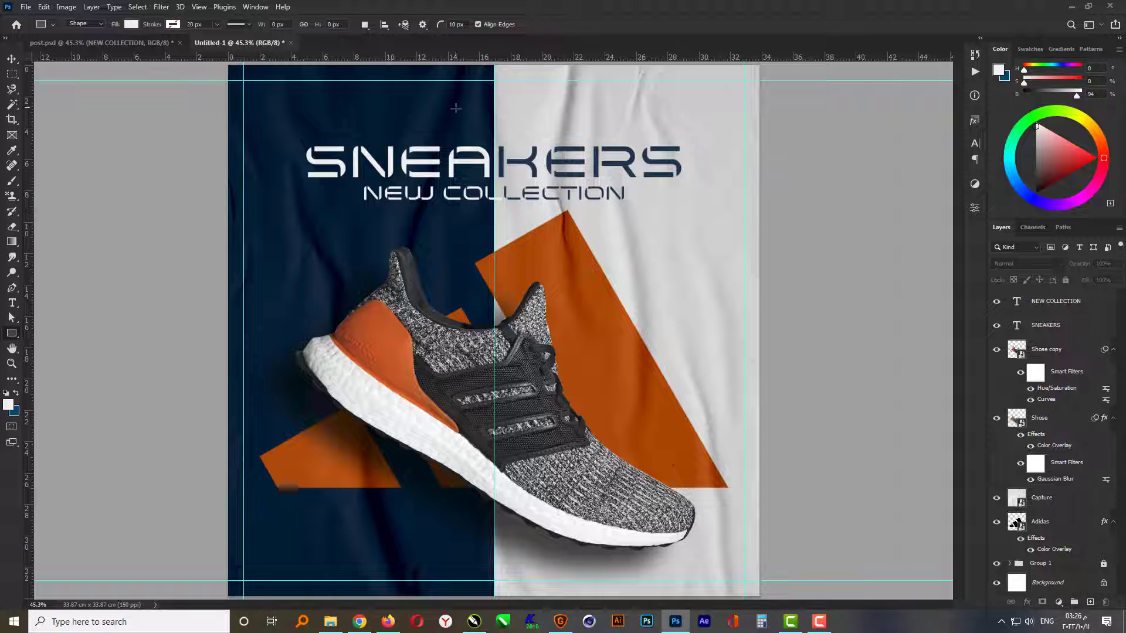
pyautogui.moveTo(422, 113); pyautogui.dragTo(560, 130)
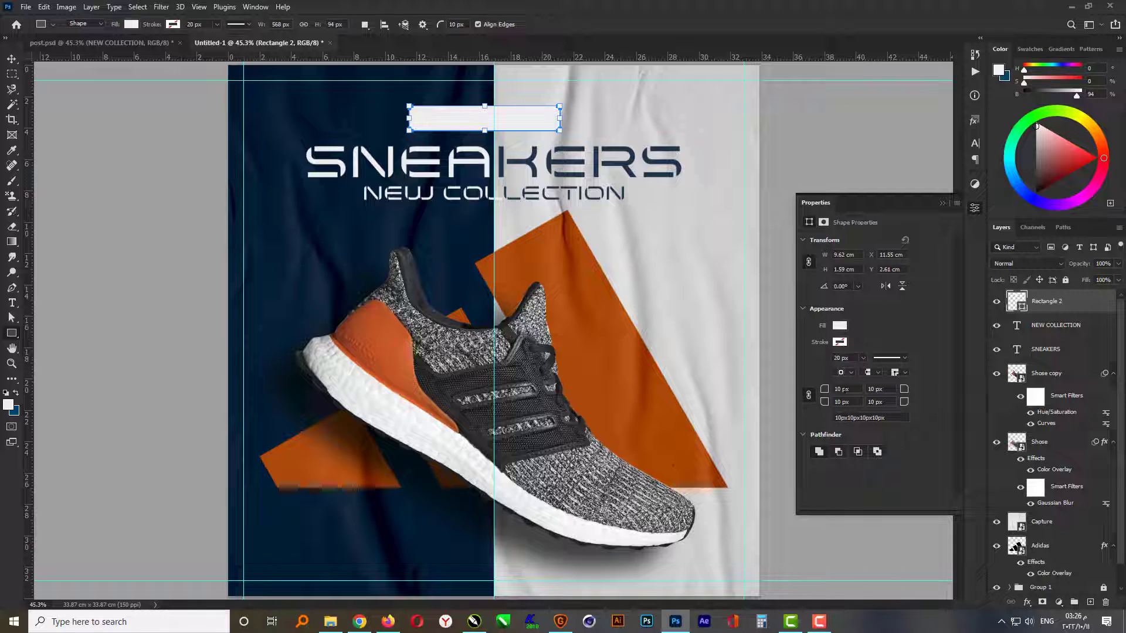
pyautogui.press('Return')
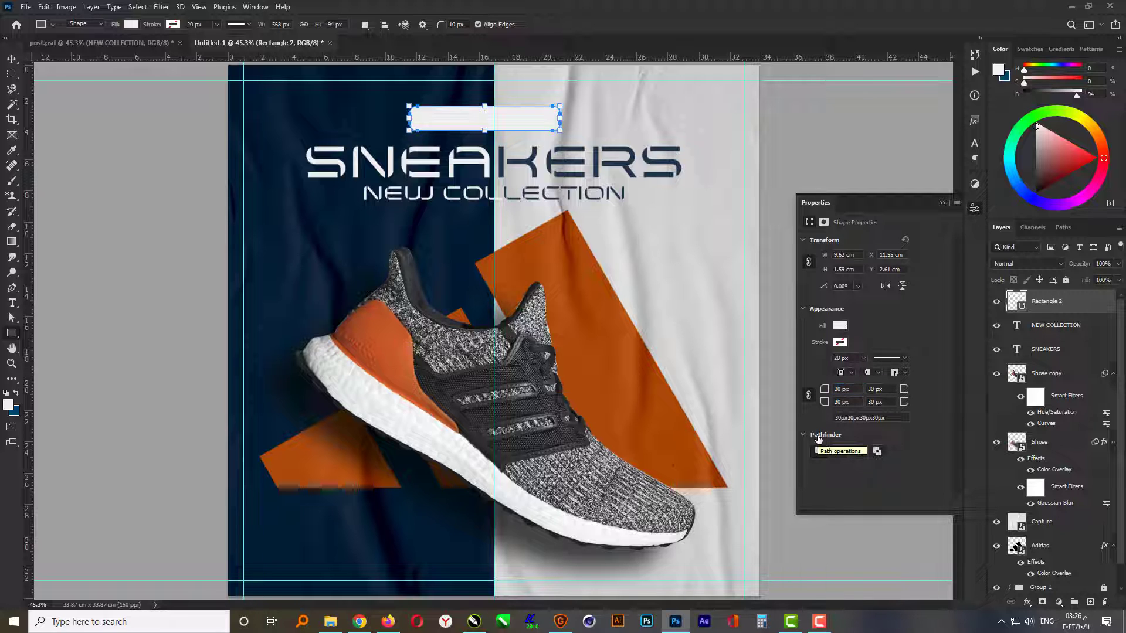
pyautogui.click(942, 203)
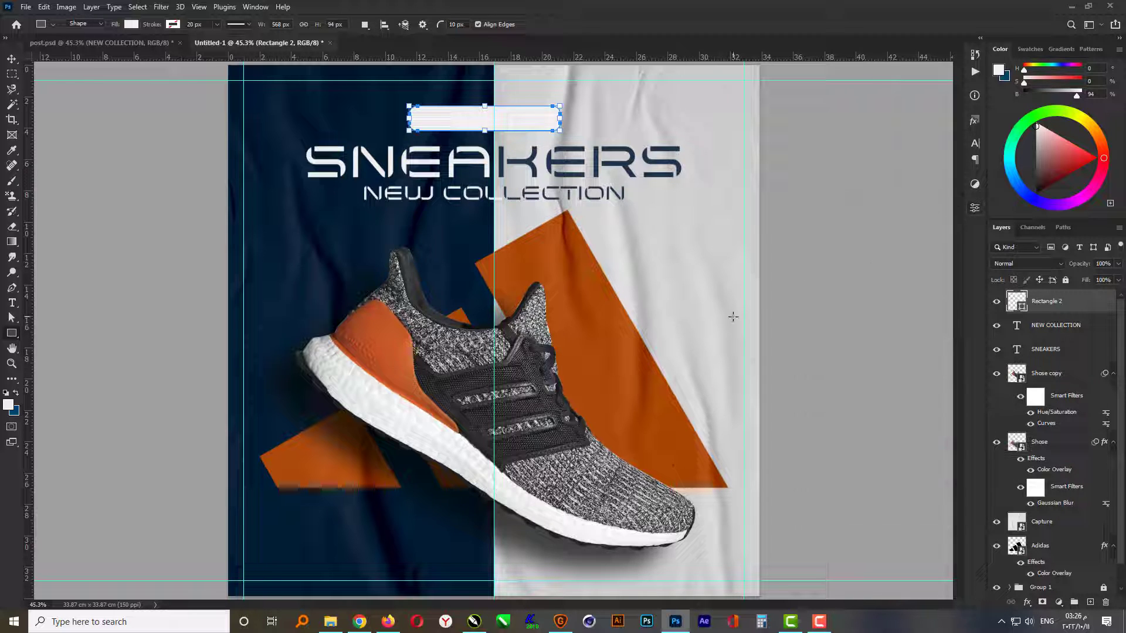
# - Centre the rounded rectangle horizontally on the whole canvas, then deselect the canvas
pyautogui.press('v')
pyautogui.hotkey('ctrl', 'a')
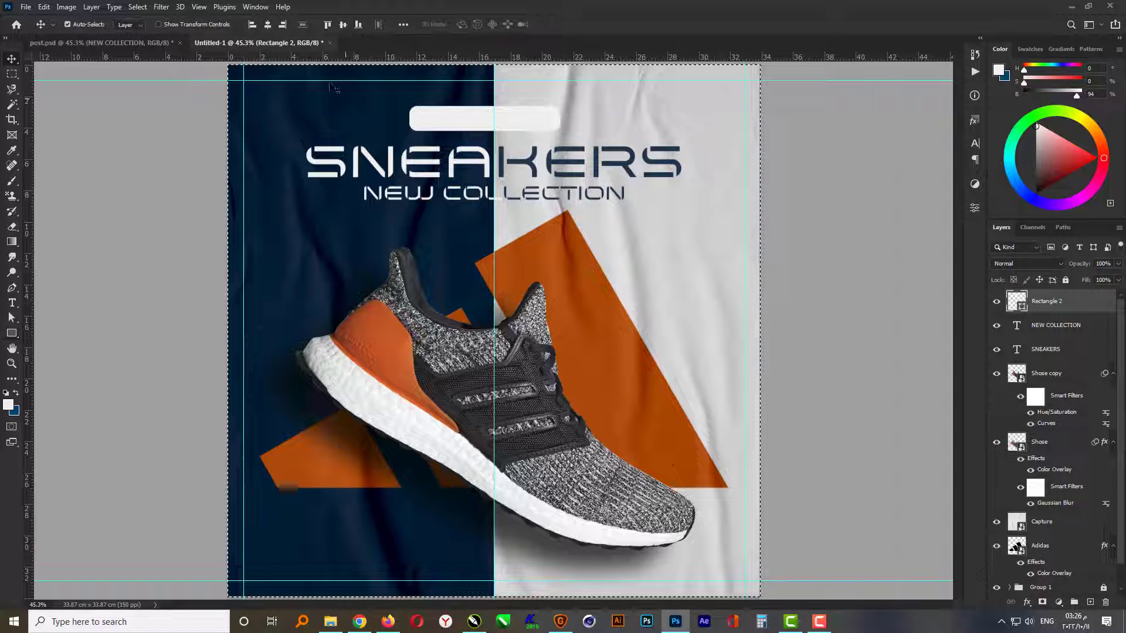
pyautogui.click(268, 24)
pyautogui.hotkey('ctrl', 'd')
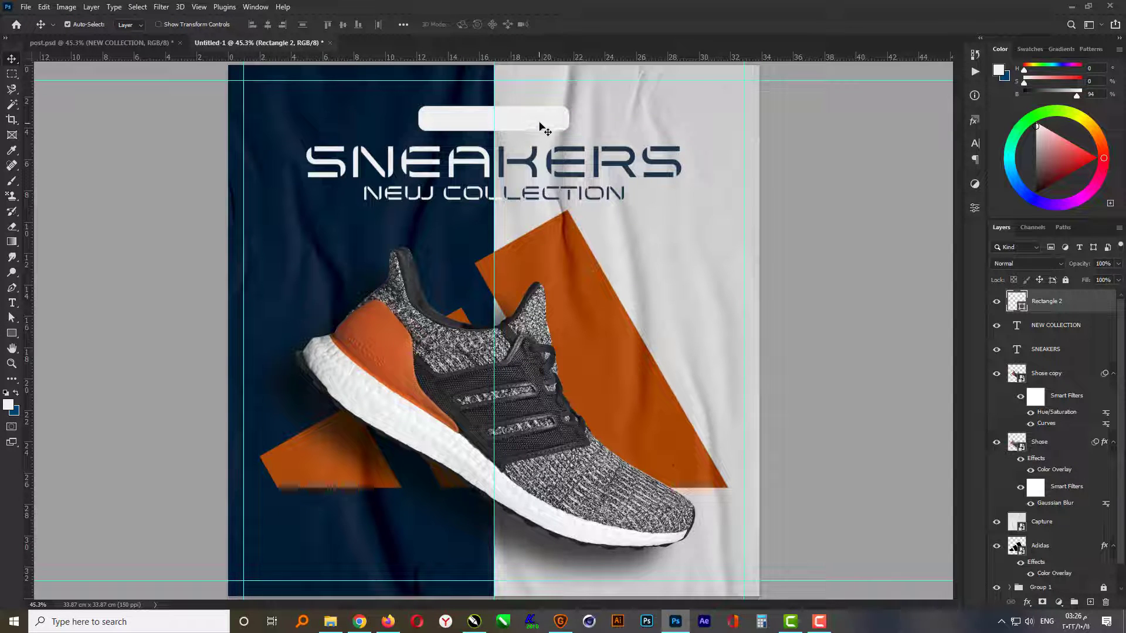
# - Recolour the rounded rectangle orange with RGB values 200, 100, 30
pyautogui.doubleClick(1017, 301)
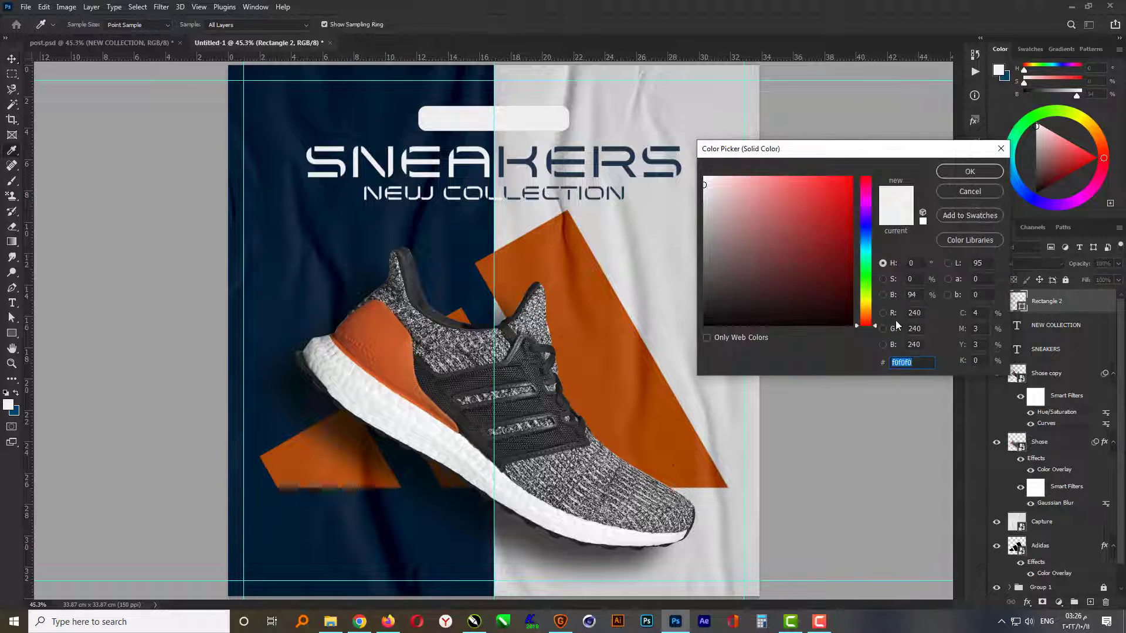
pyautogui.write('200')
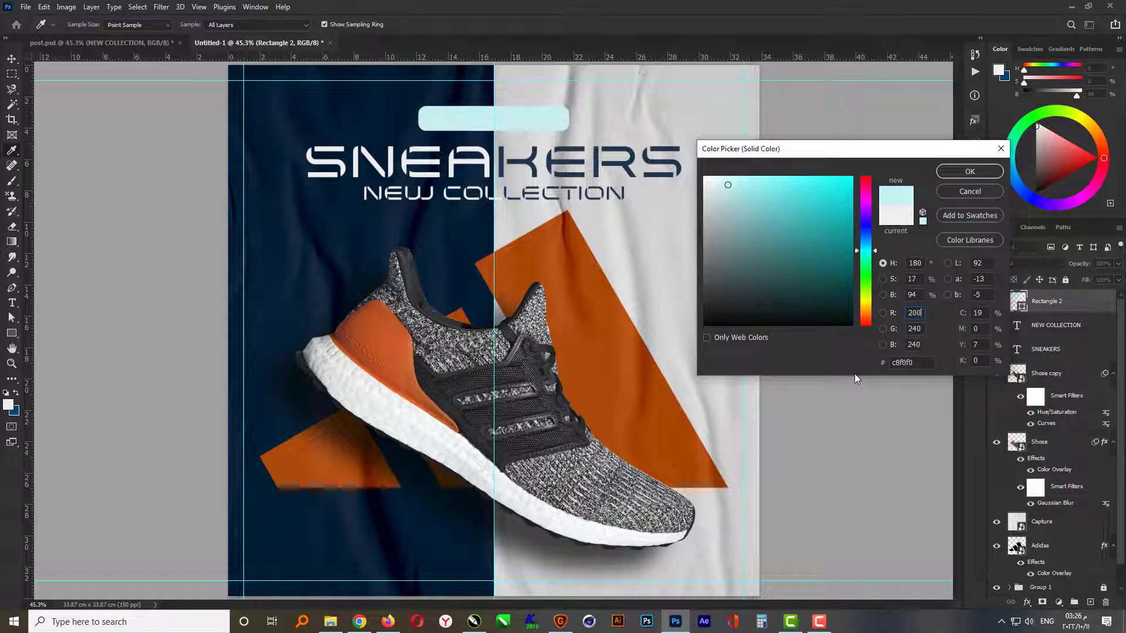
pyautogui.press('Tab')
pyautogui.write('100')
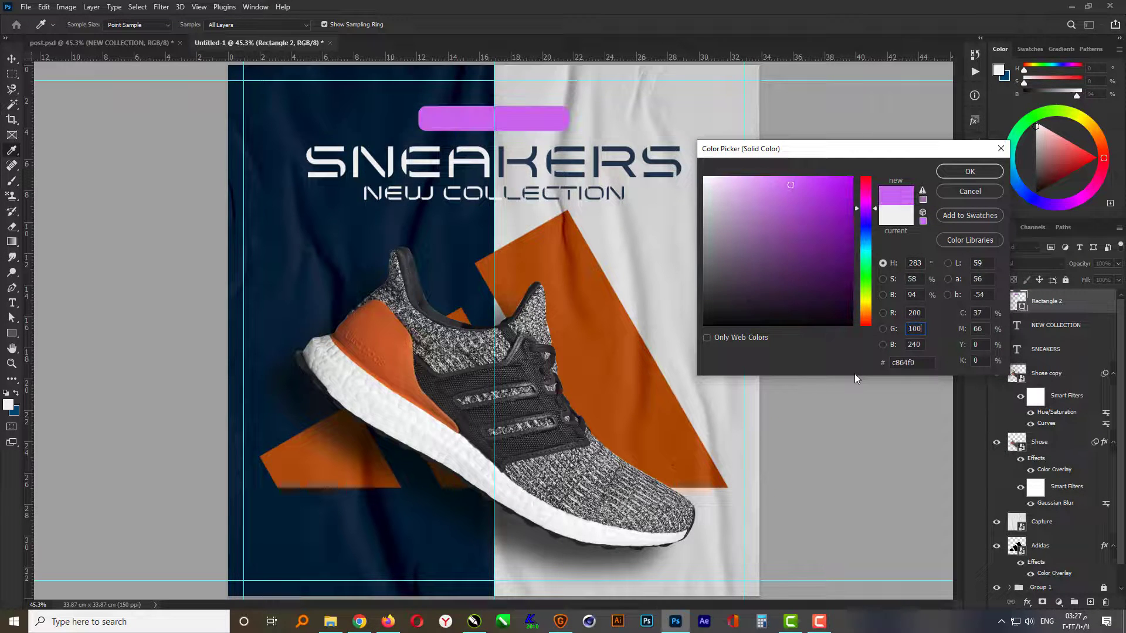
pyautogui.press('Tab')
pyautogui.write('30')
pyautogui.press('Return')
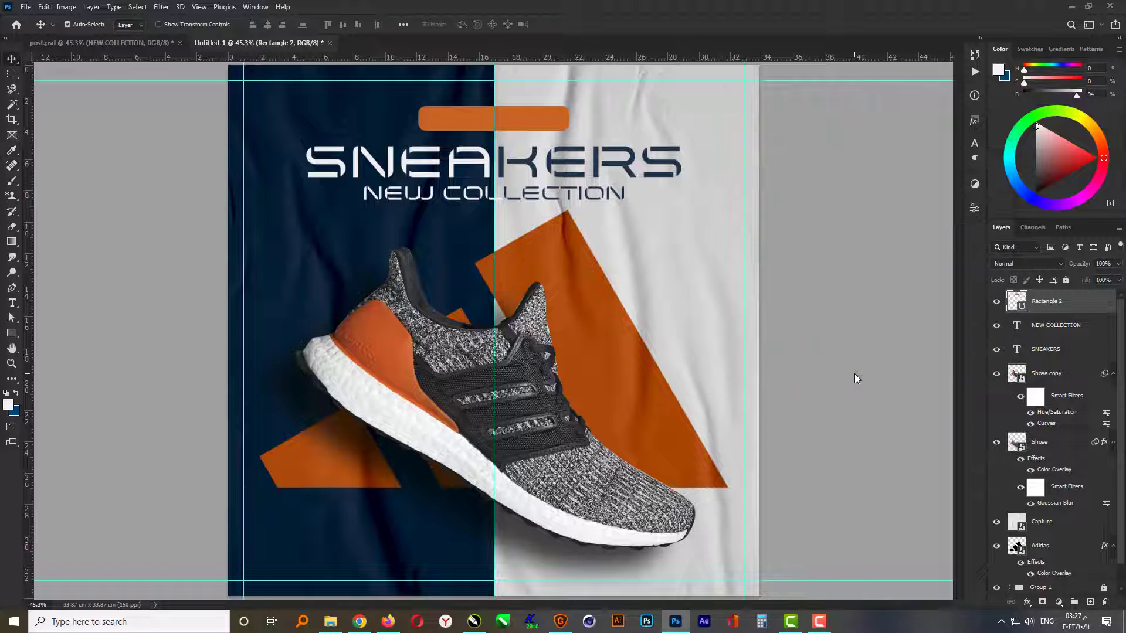
# - Duplicate the orange rounded rectangle and set the fill of the original Rectangle 2 layer to 0%
pyautogui.press('ctrl')
pyautogui.hotkey('ctrl', 'j')
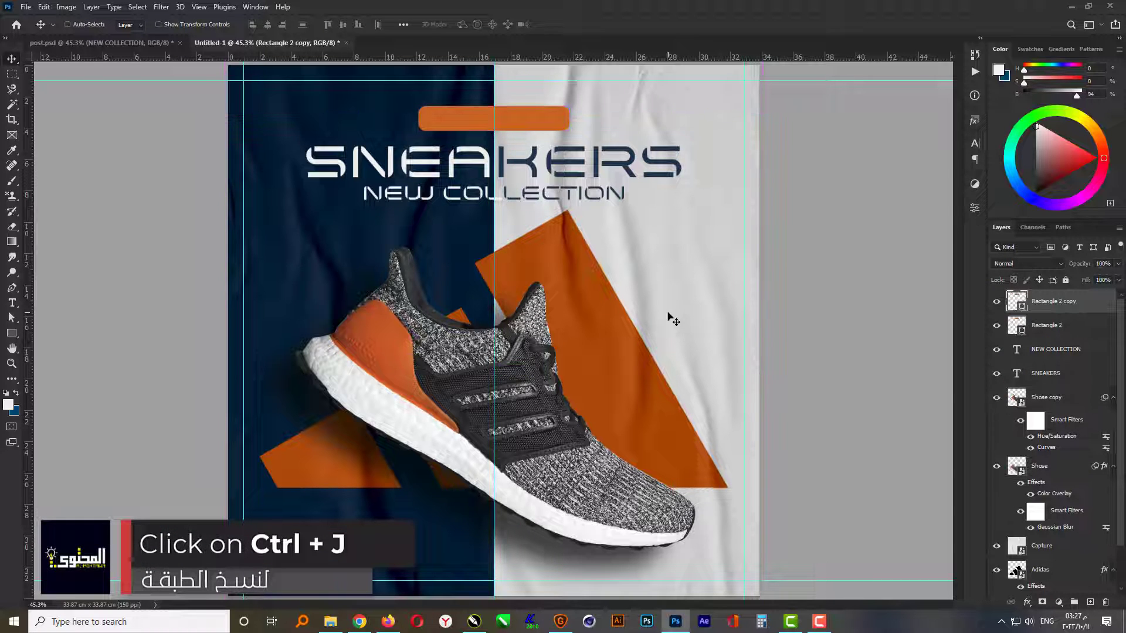
pyautogui.click(1051, 330)
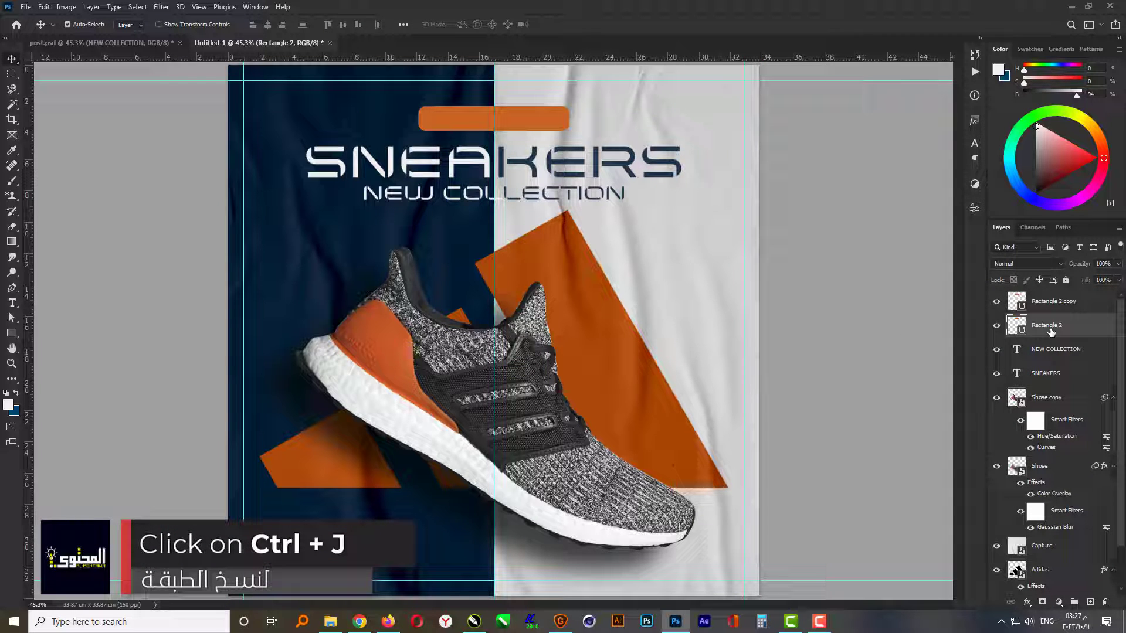
pyautogui.click(1103, 281)
pyautogui.write('0')
pyautogui.press('Return')
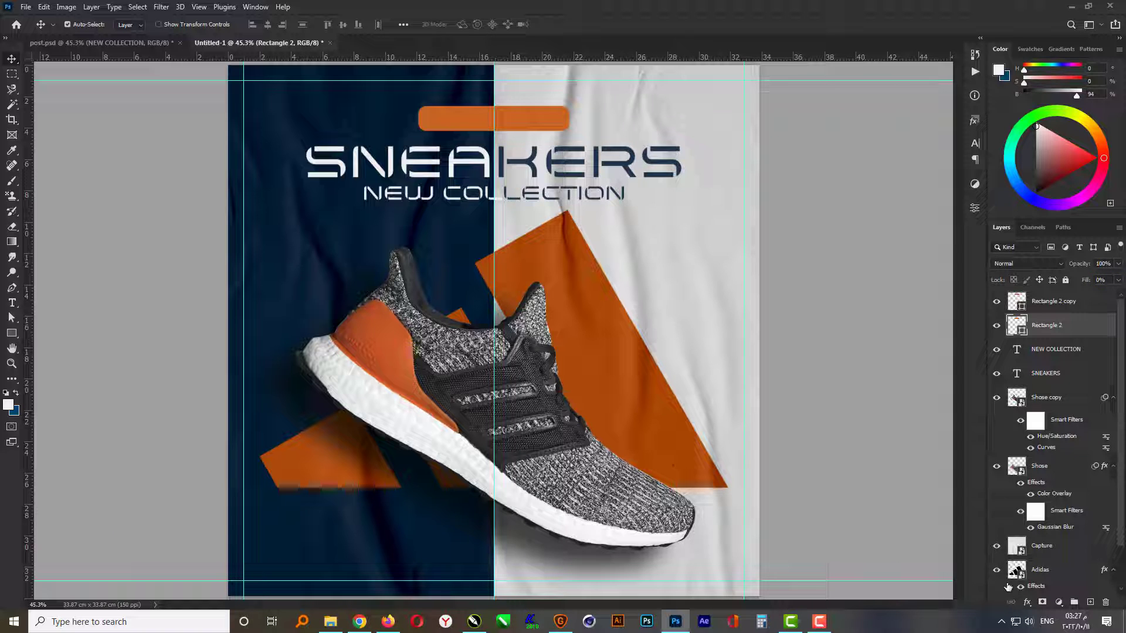
# - Add a 3 px outside stroke in the label's orange, c8641e, to the Rectangle 2 layer
pyautogui.click(1027, 603)
pyautogui.click(1048, 514)
pyautogui.click(756, 232)
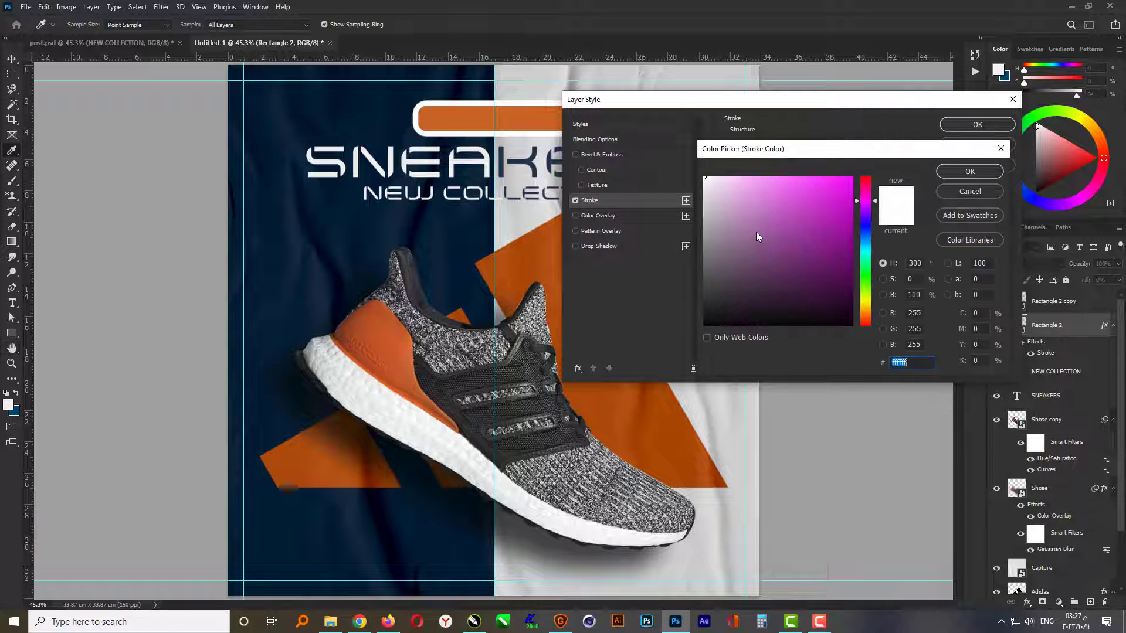
pyautogui.click(541, 119)
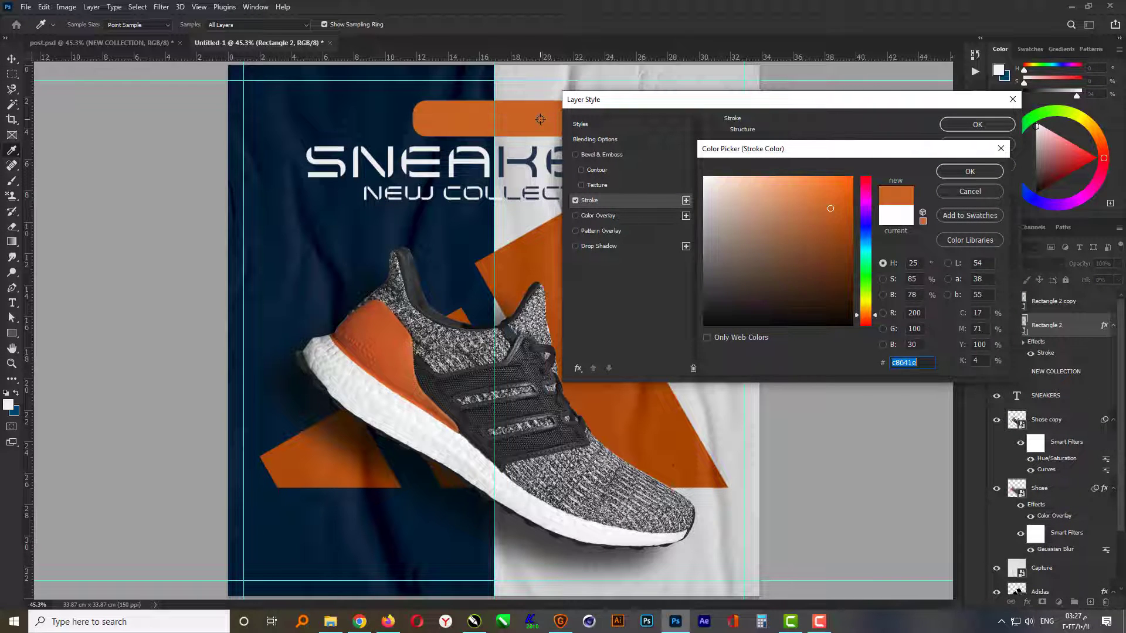
pyautogui.click(947, 173)
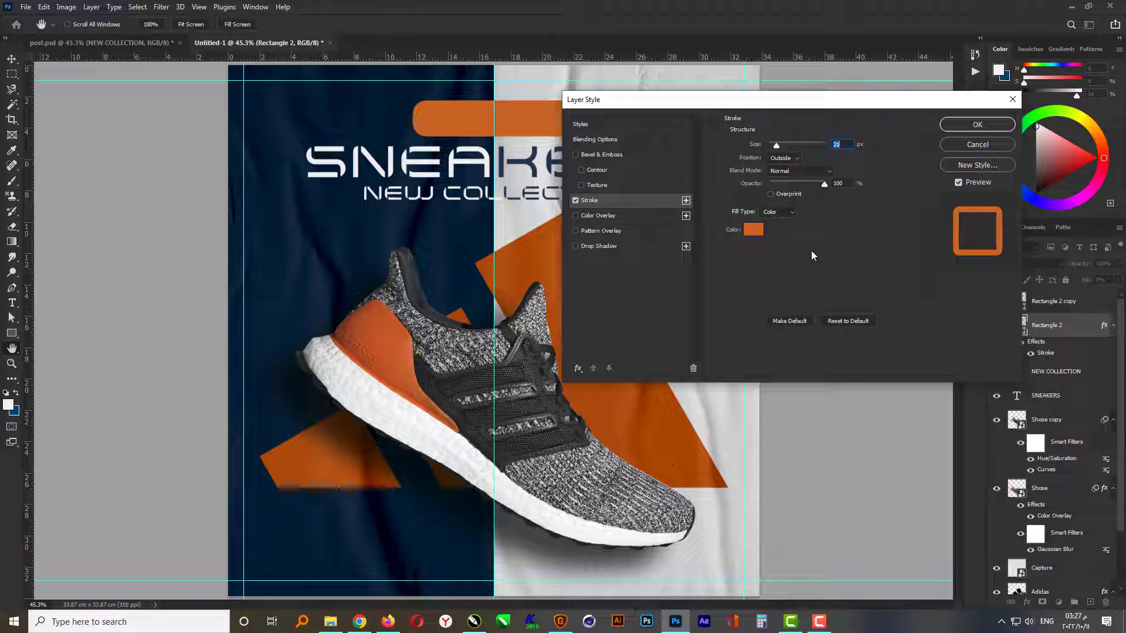
pyautogui.write('3')
pyautogui.press('Return')
# - Rotate the outlined Rectangle 2 shape counter-clockwise to about -3.25°
pyautogui.hotkey('ctrl', 't')
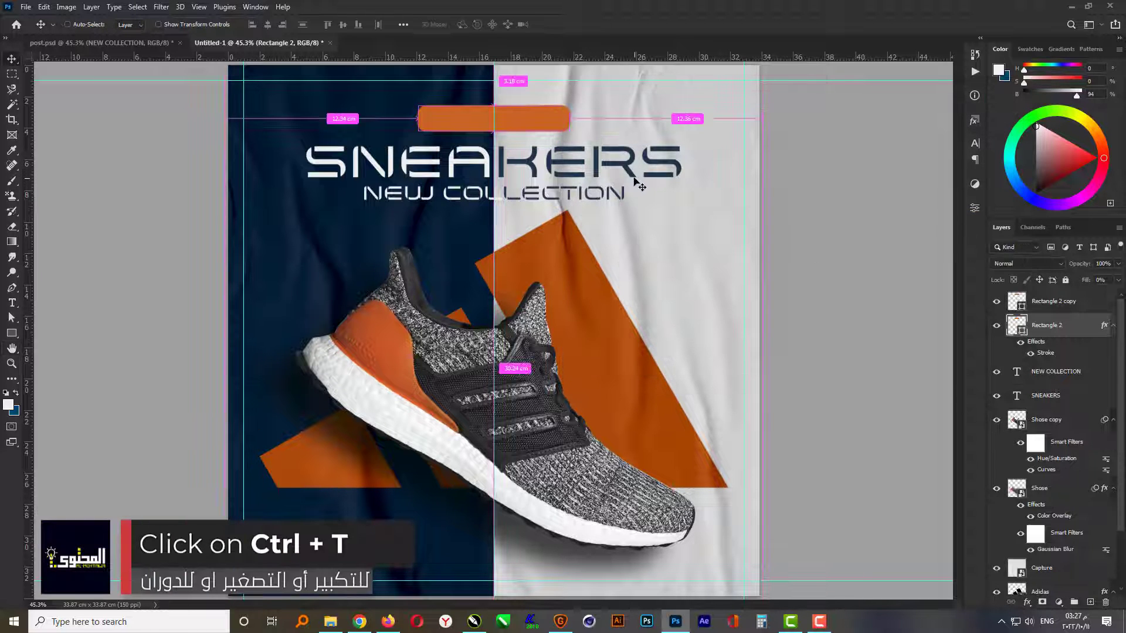
pyautogui.scroll(5, 529, 84)
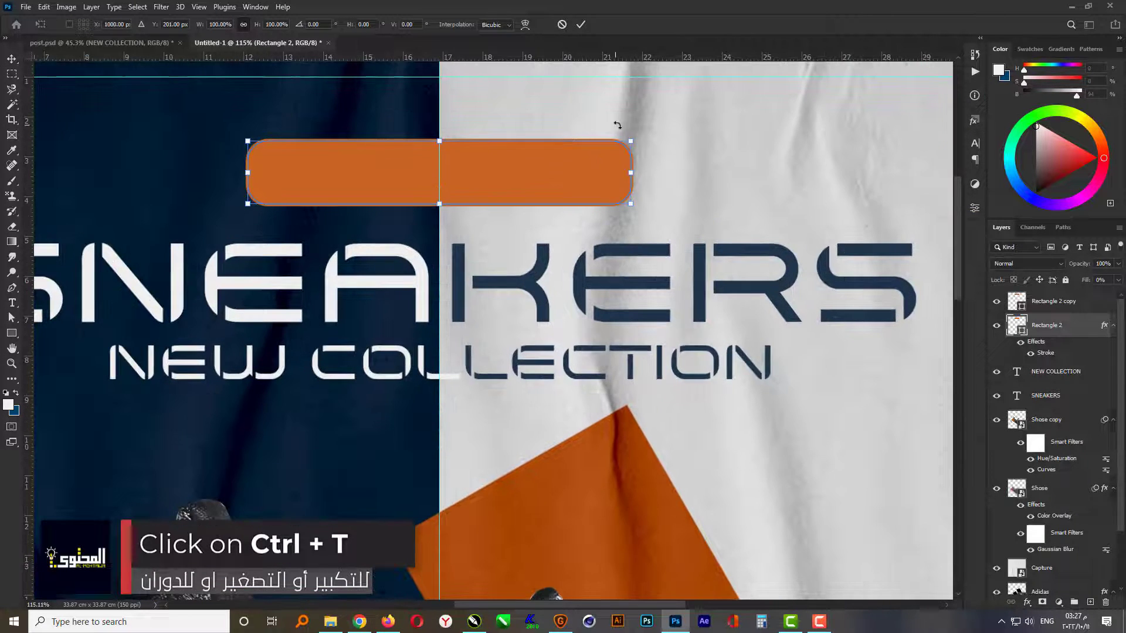
pyautogui.moveTo(645, 134); pyautogui.dragTo(646, 111)
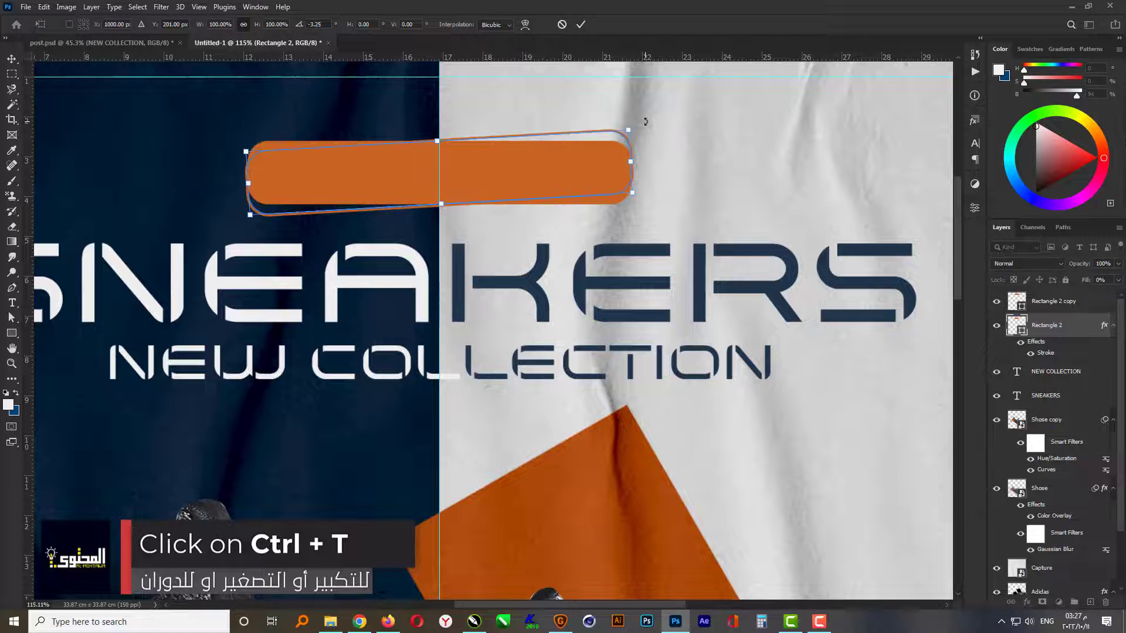
pyautogui.press('Return')
# - Rotate the filled Rectangle 2 copy slightly clockwise so it crosses the tilted outline
pyautogui.click(1054, 300)
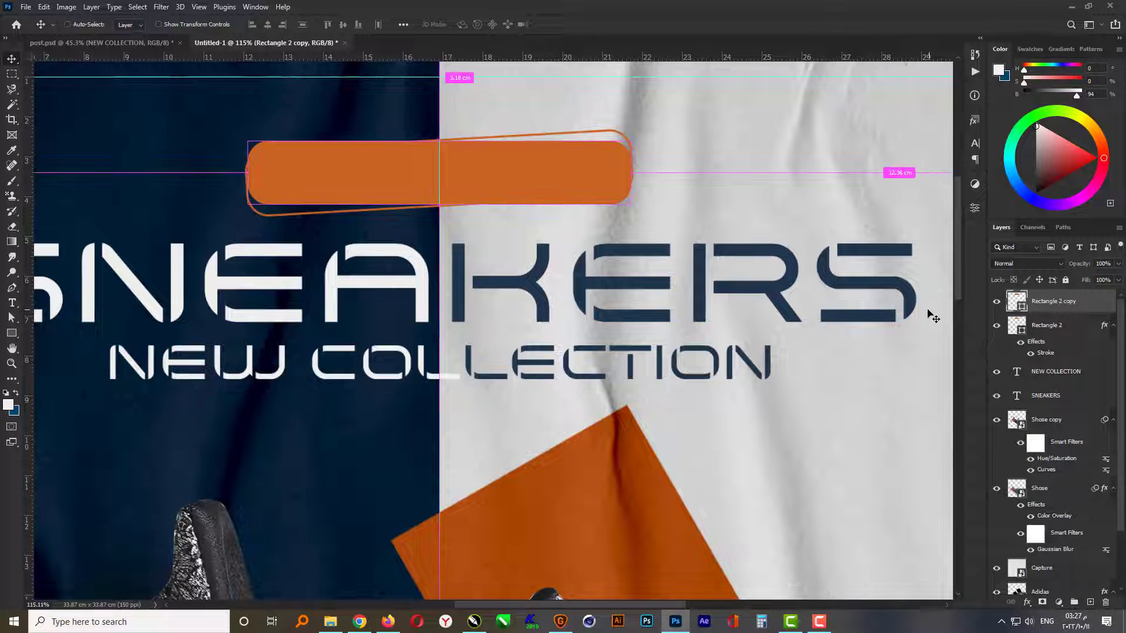
pyautogui.hotkey('ctrl', 't')
pyautogui.moveTo(654, 143); pyautogui.dragTo(655, 149)
pyautogui.press('Return')
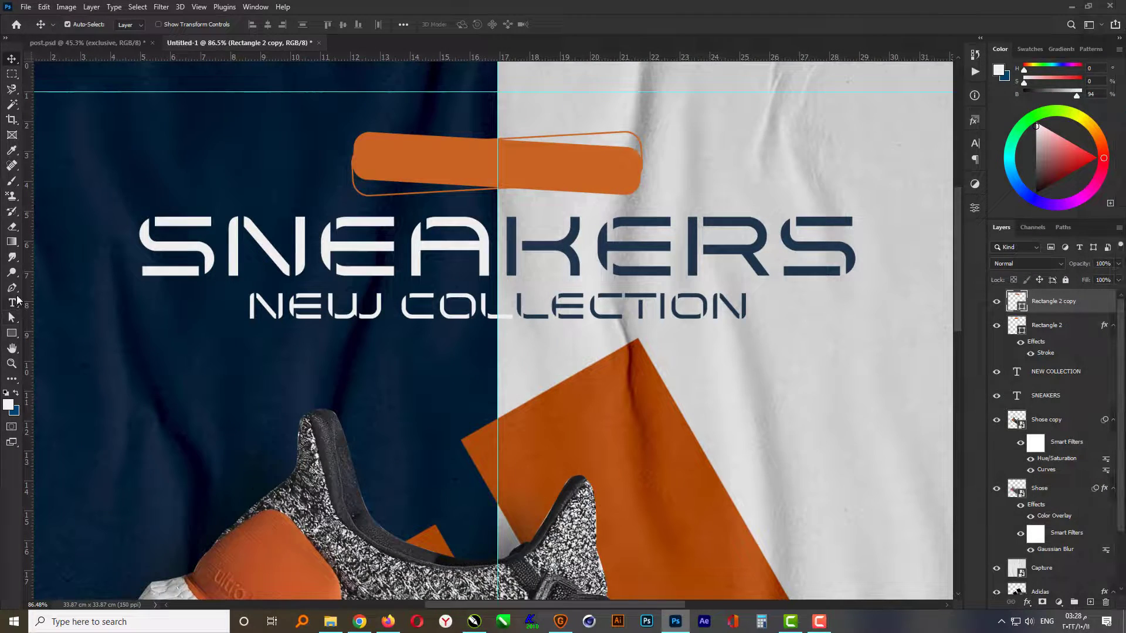
# - Add the pasted text "exclusive" beside the orange label in the Bewise font at 50 pt
pyautogui.click(17, 300)
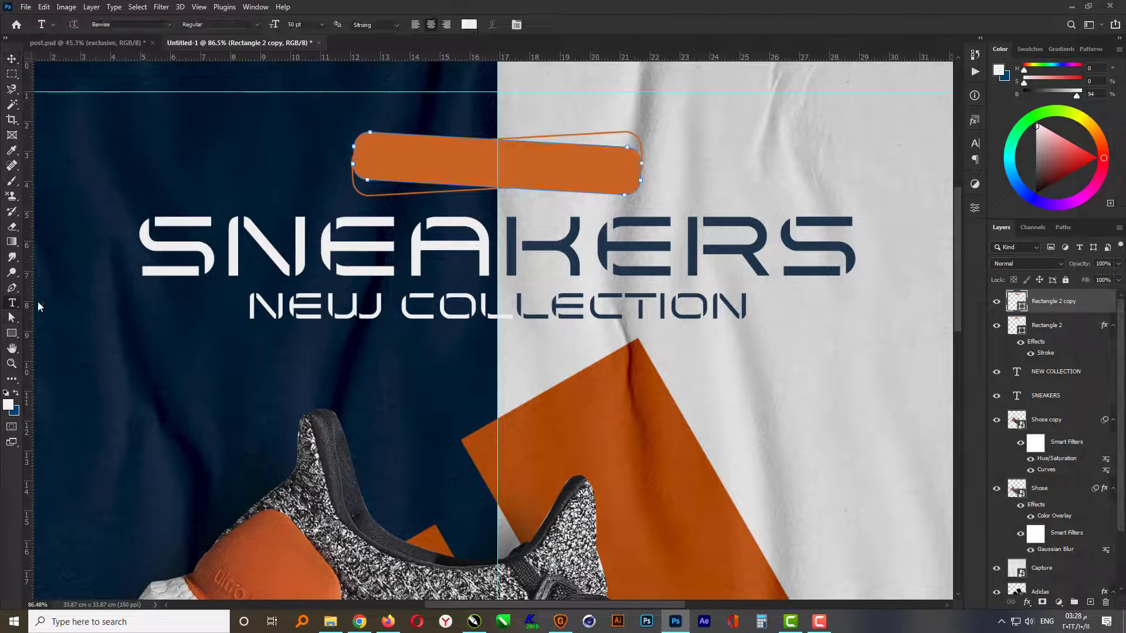
pyautogui.click(684, 175)
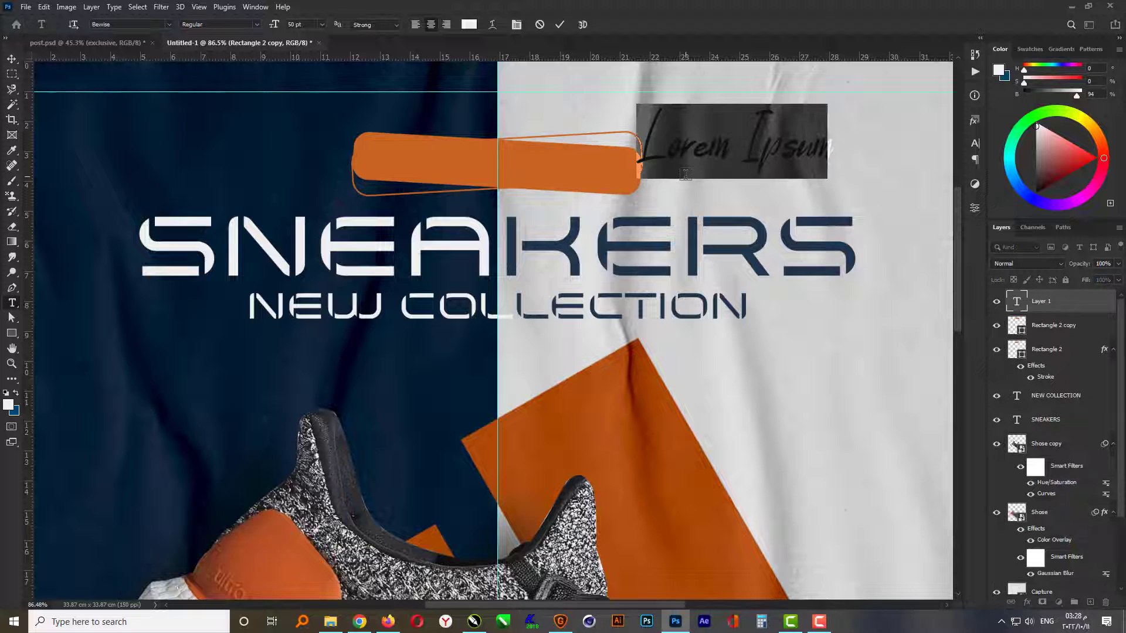
pyautogui.write('exclusive')
pyautogui.hotkey('ctrl', 'Return')
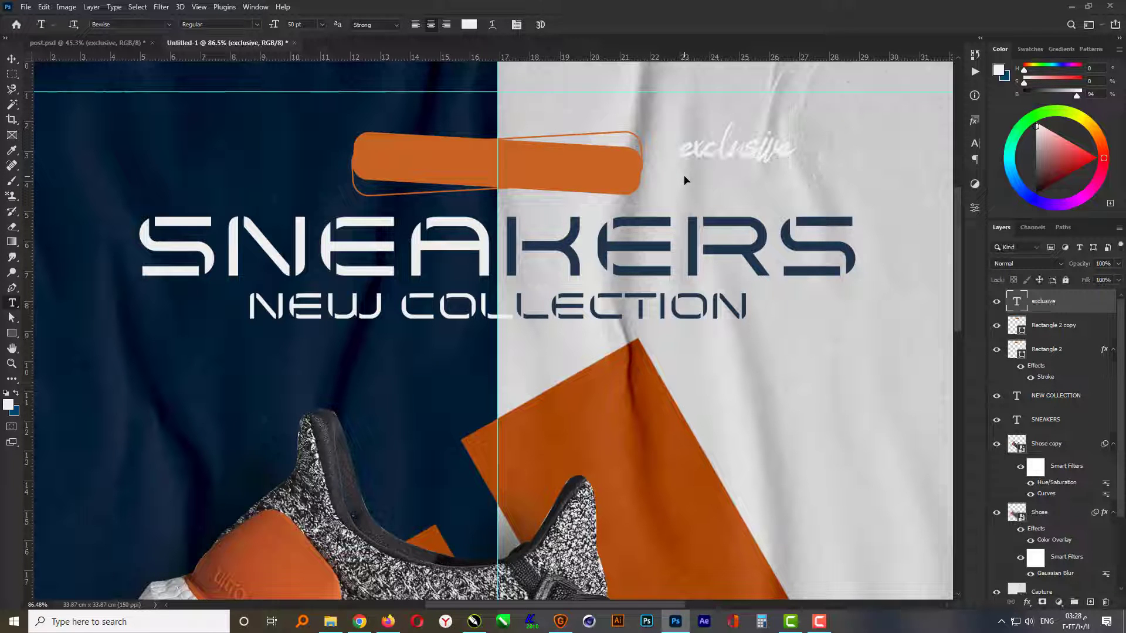
# - Move the exclusive text onto the orange label, enlarge it to about 186% and nudge it upward to centre it
pyautogui.press('v')
pyautogui.moveTo(727, 157); pyautogui.dragTo(477, 170)
pyautogui.hotkey('ctrl', 't')
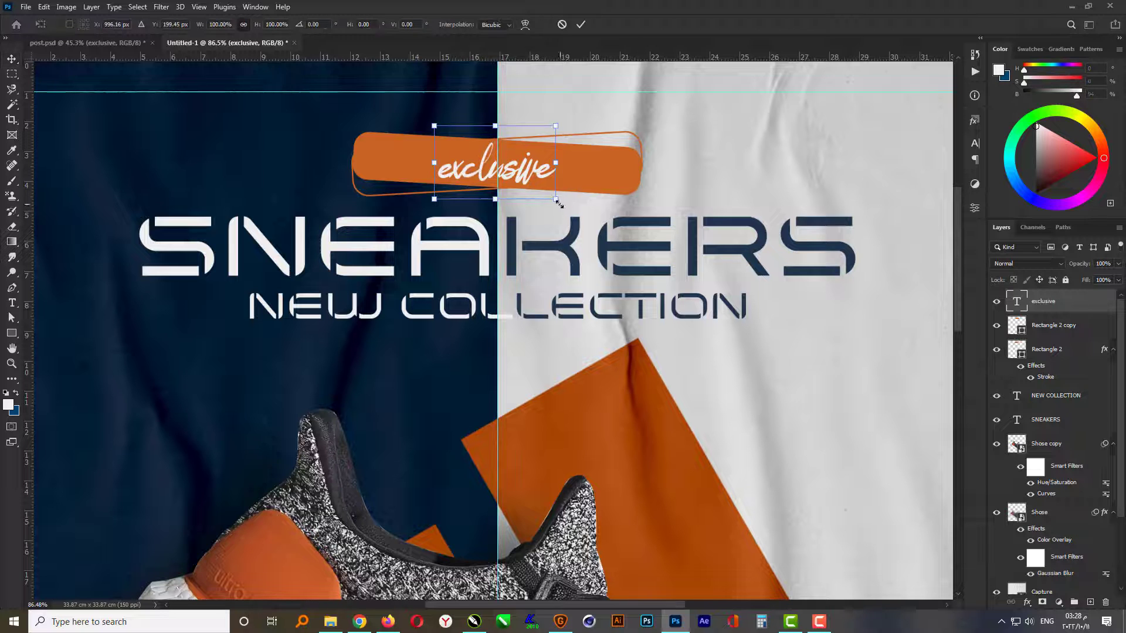
pyautogui.moveTo(557, 200); pyautogui.dragTo(600, 223)
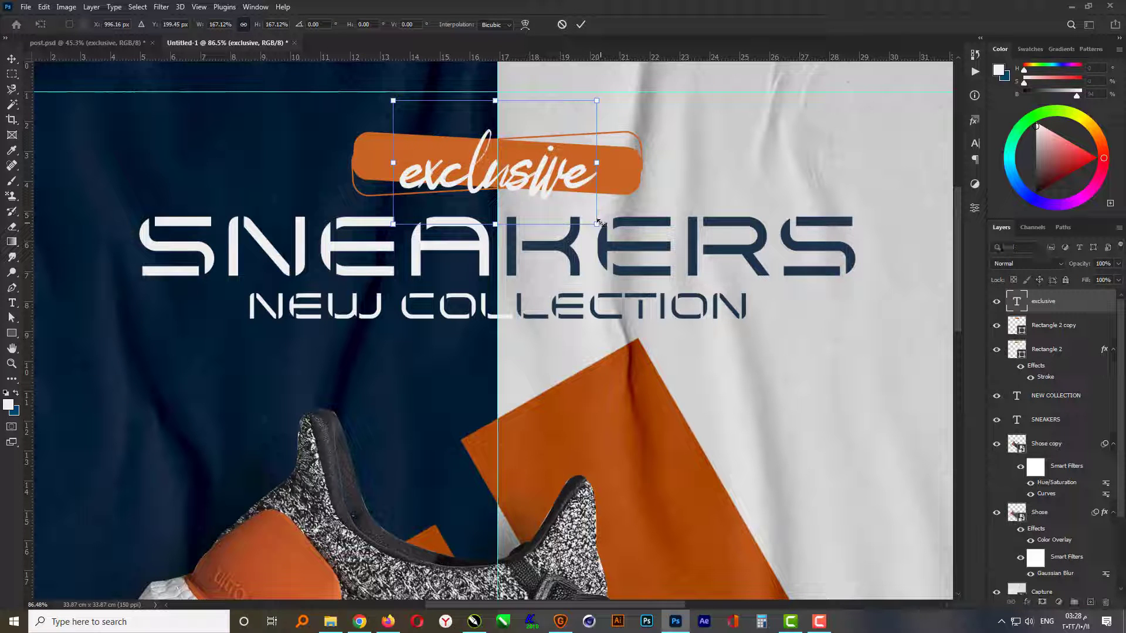
pyautogui.press('Up')
pyautogui.press('Up')
pyautogui.press('Up')
pyautogui.press('Up')
pyautogui.press('Up')
pyautogui.press('Up')
pyautogui.press('Up')
pyautogui.press('Up')
pyautogui.press('Up')
pyautogui.press('Up')
pyautogui.press('Up')
pyautogui.press('Up')
pyautogui.press('Up')
pyautogui.press('Up')
pyautogui.press('Up')
pyautogui.press('Up')
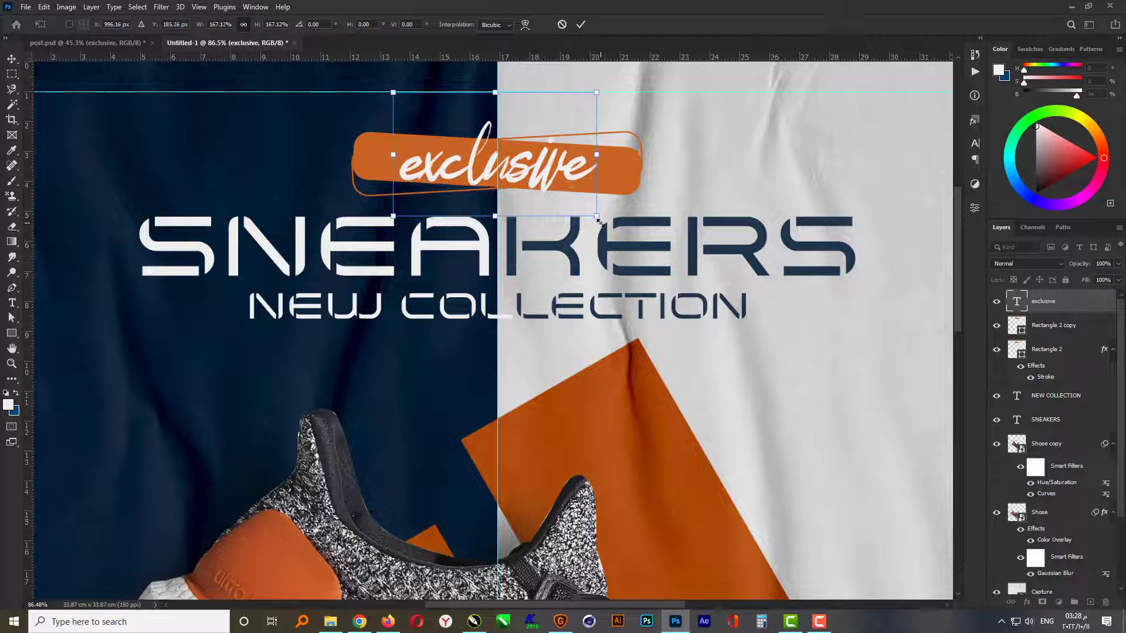
pyautogui.moveTo(597, 215); pyautogui.dragTo(610, 223)
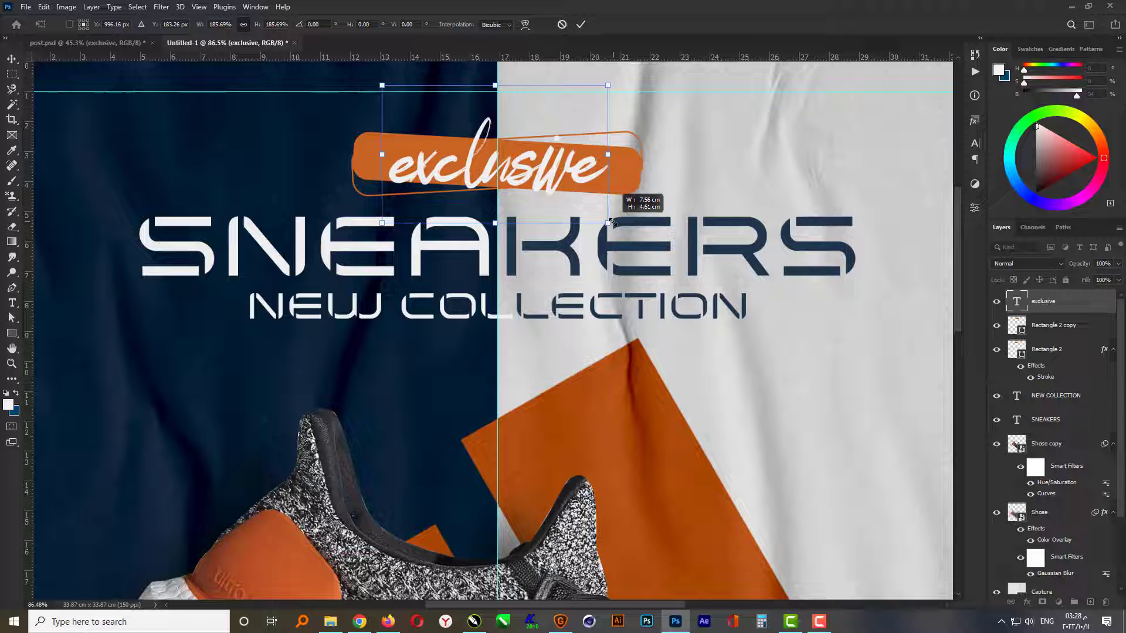
pyautogui.press('Return')
# - Rotate the filled orange rectangle behind the exclusive text slightly counter-clockwise to reduce its tilt
pyautogui.click(630, 193)
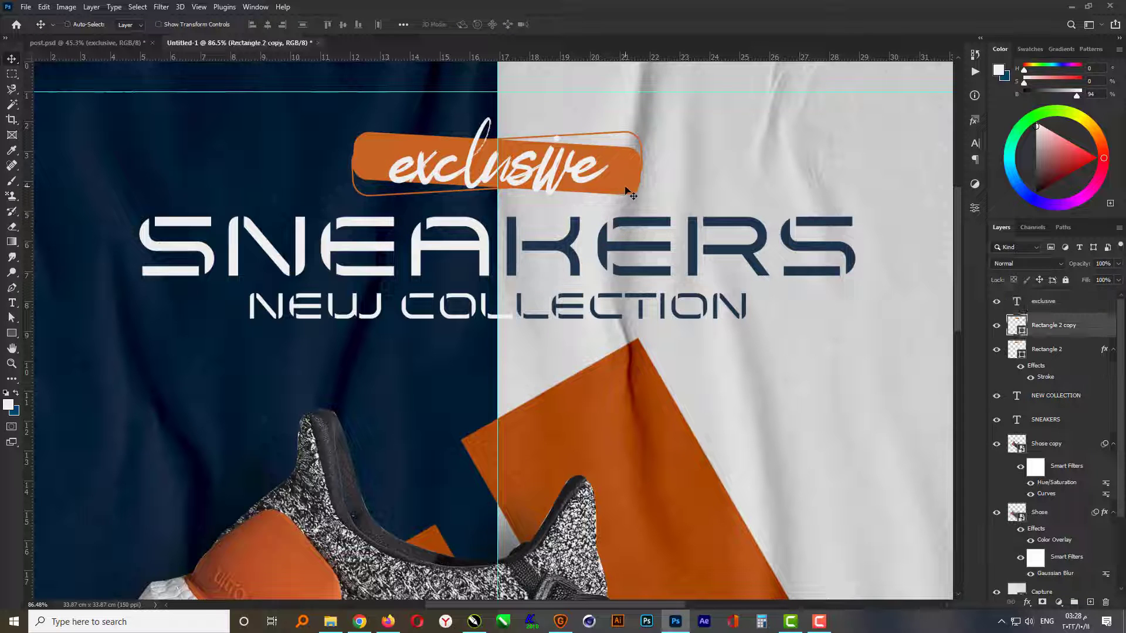
pyautogui.hotkey('ctrl', 't')
pyautogui.moveTo(650, 204); pyautogui.dragTo(658, 200)
pyautogui.press('Return')
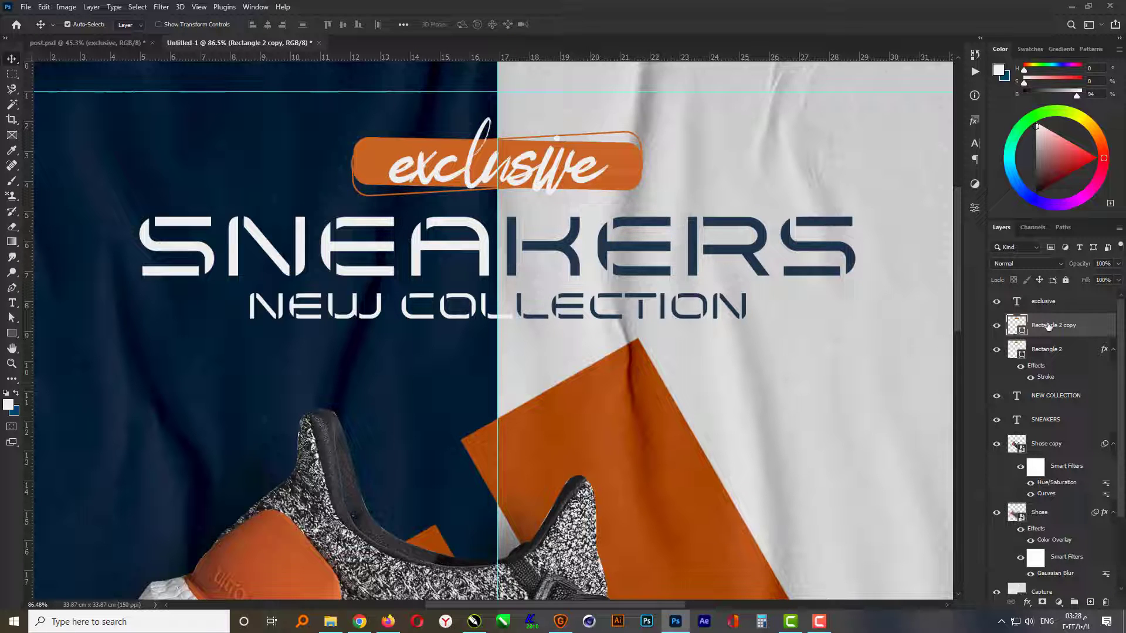
# - Move the exclusive text and both label rectangle layers beneath the Capture texture layer, above the Adidas layer
pyautogui.click(1060, 302)
pyautogui.keyDown('shift'); pyautogui.click(1056, 352); pyautogui.keyUp('shift')
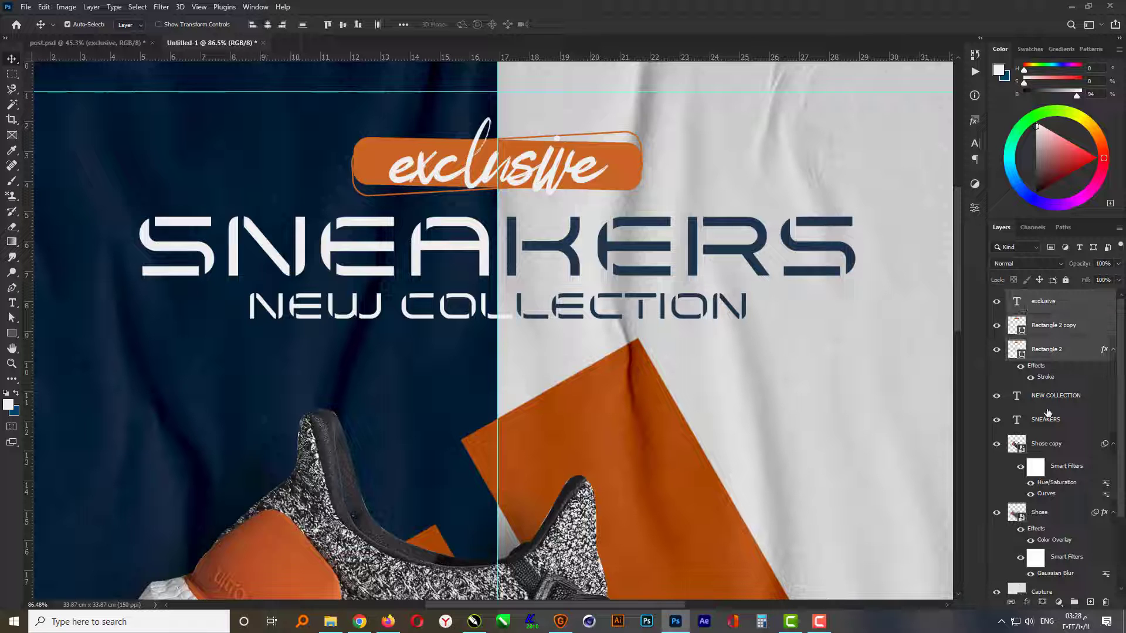
pyautogui.scroll(-1, 1052, 391)
pyautogui.scroll(-1, 1058, 390)
pyautogui.scroll(1, 1058, 377)
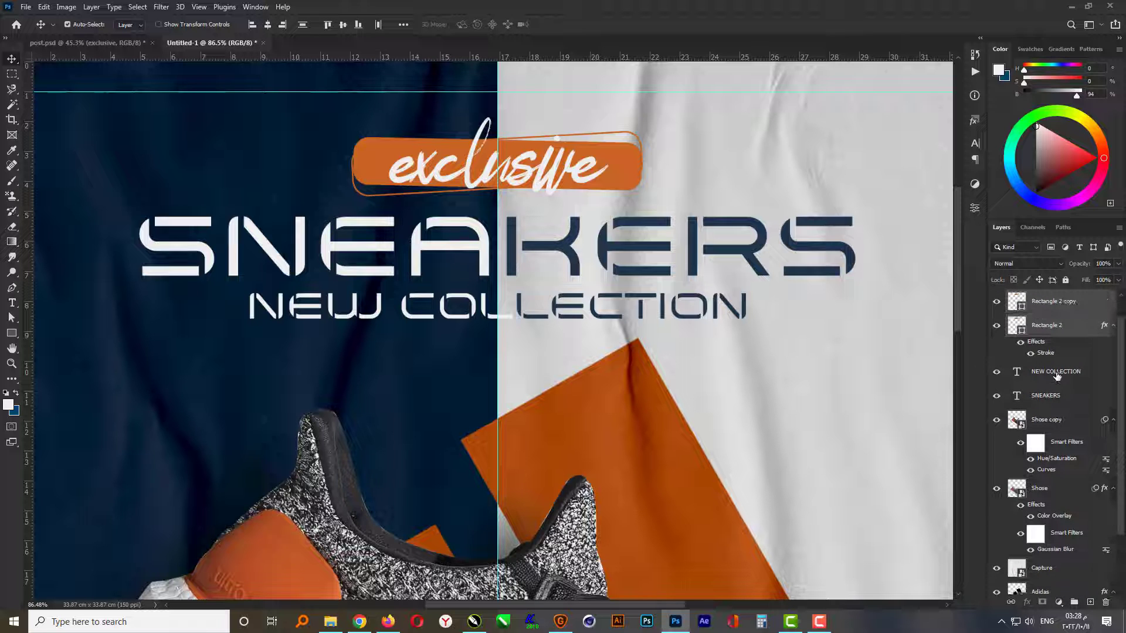
pyautogui.moveTo(1055, 330); pyautogui.dragTo(1067, 510)
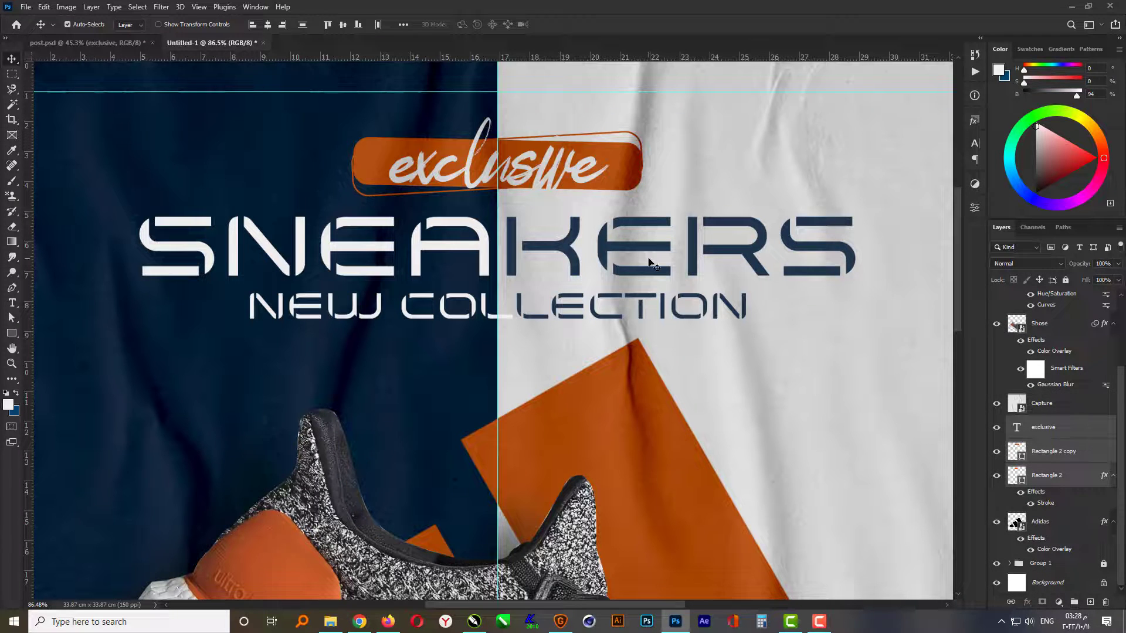
# - Move the exclusive text layer up to directly below the SNEAKERS layer and confirm its text colour as f0f0f0
pyautogui.click(1073, 433)
pyautogui.scroll(3, 1076, 440)
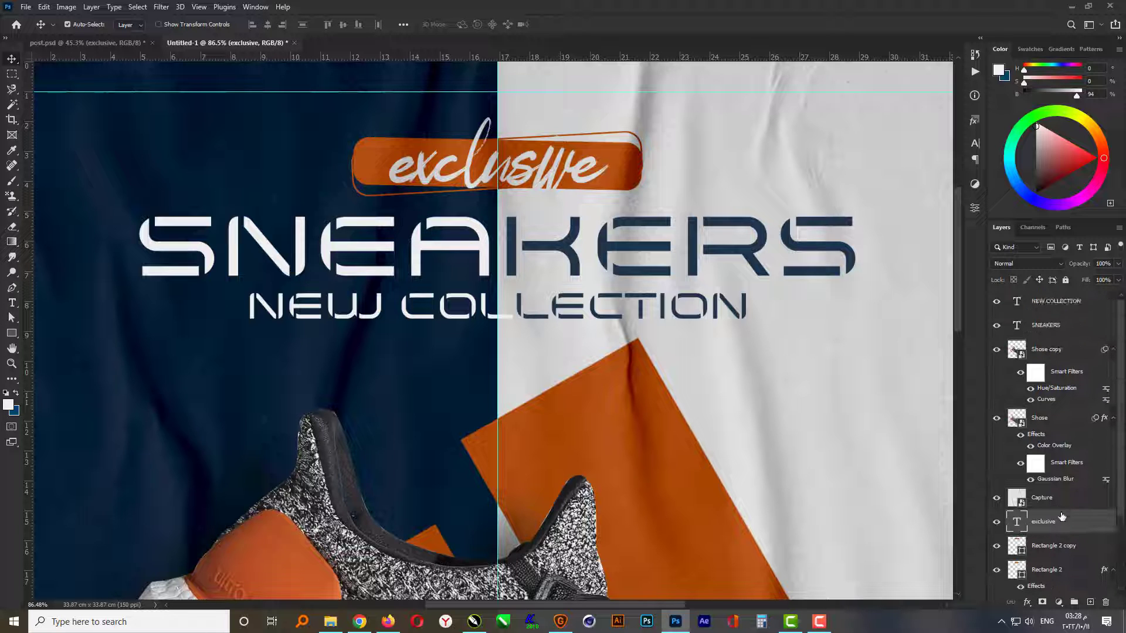
pyautogui.moveTo(1061, 516); pyautogui.dragTo(1073, 333)
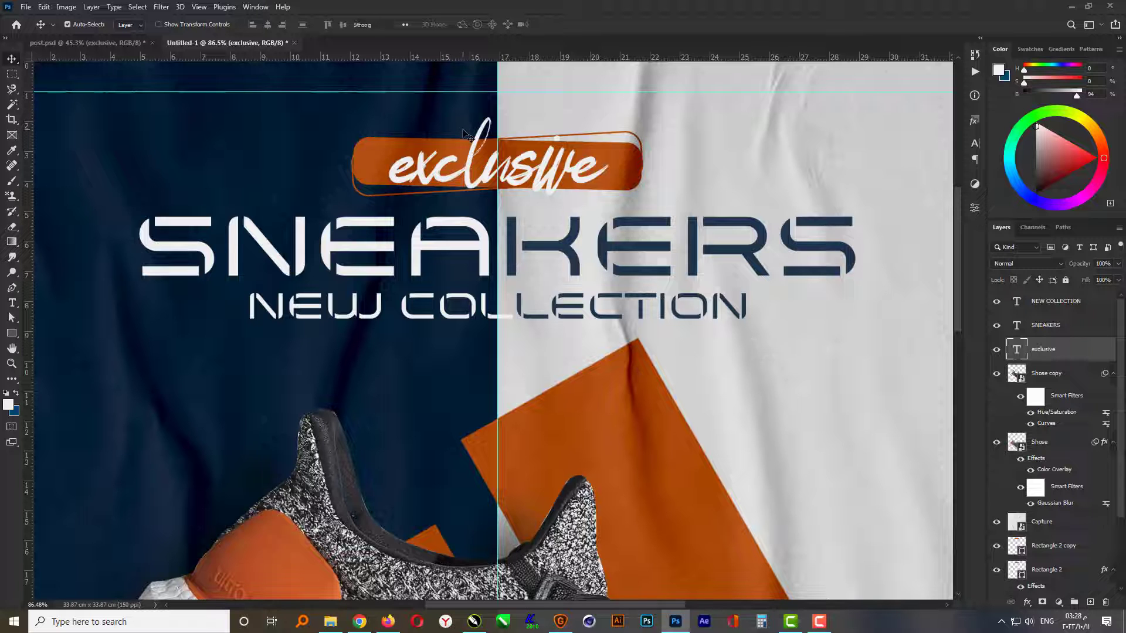
pyautogui.press('t')
pyautogui.click(475, 25)
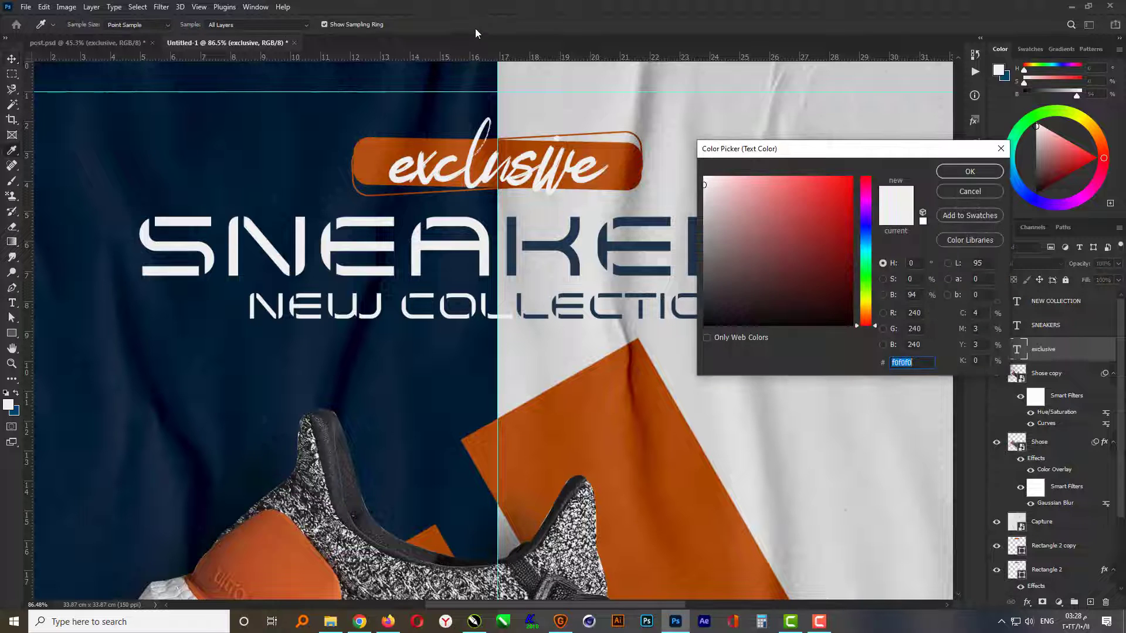
pyautogui.click(970, 171)
pyautogui.hotkey('ctrl', '0')
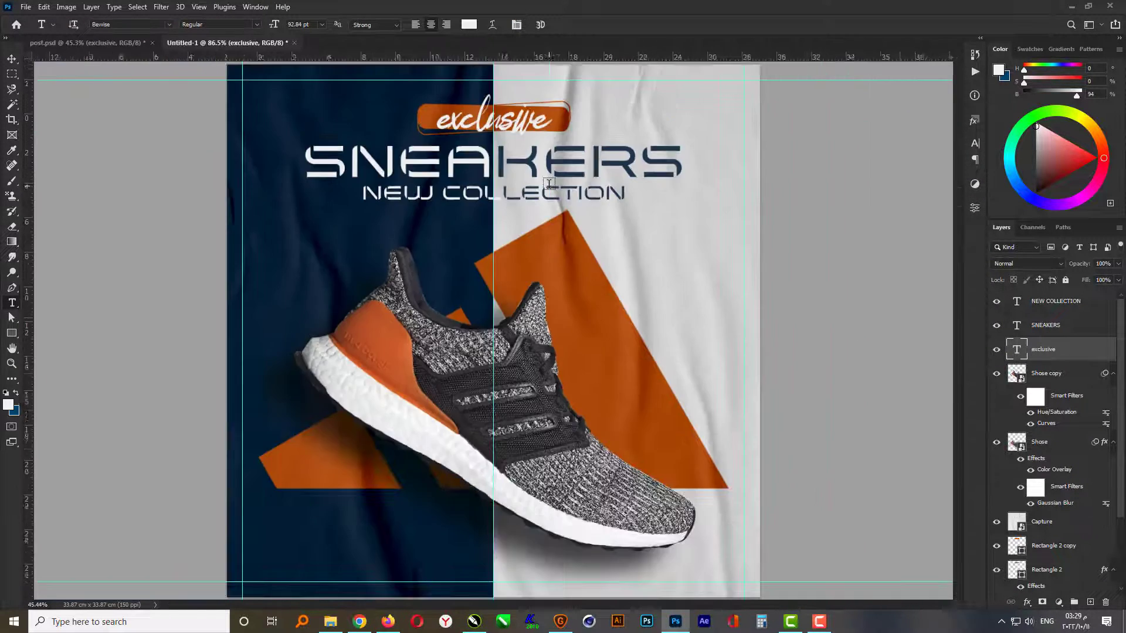
# - Duplicate the filled and outlined label rectangles together to the navy area below the logo's lower-left shape
pyautogui.press('v')
pyautogui.scroll(-3, 1090, 490)
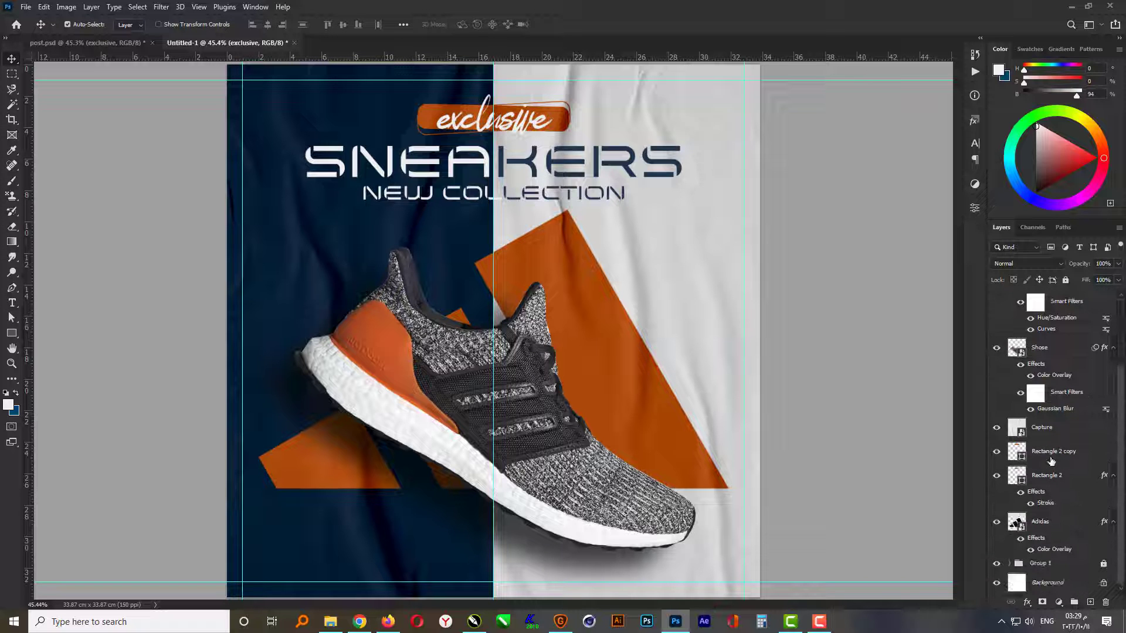
pyautogui.click(1055, 465)
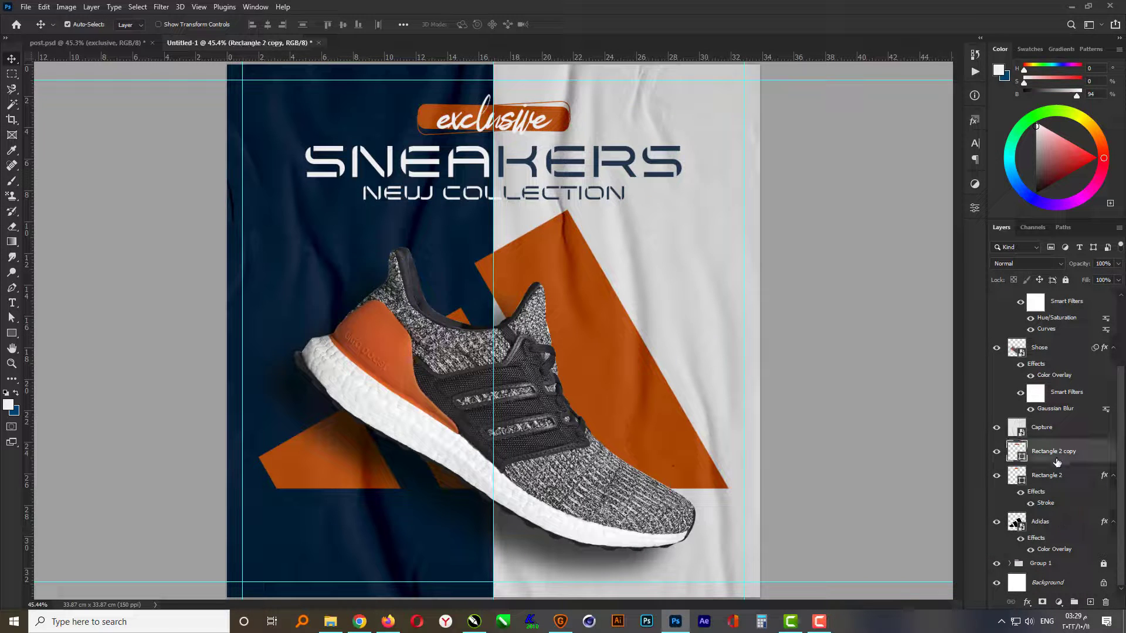
pyautogui.keyDown('shift'); pyautogui.click(1053, 476); pyautogui.keyUp('shift')
pyautogui.press('alt')
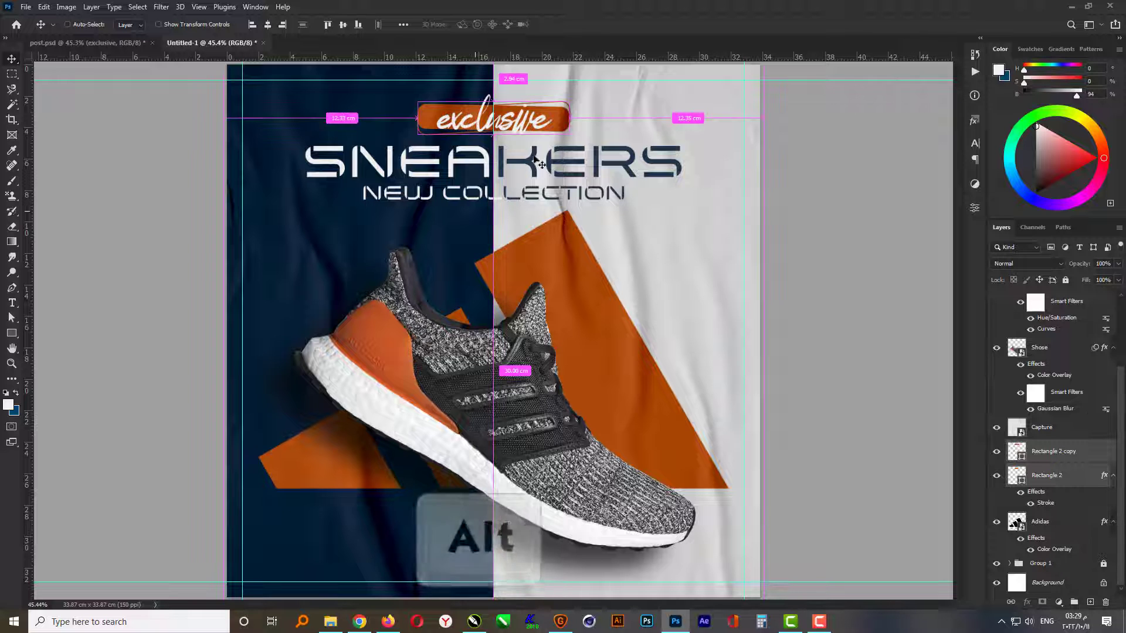
pyautogui.moveTo(544, 144); pyautogui.dragTo(408, 554)
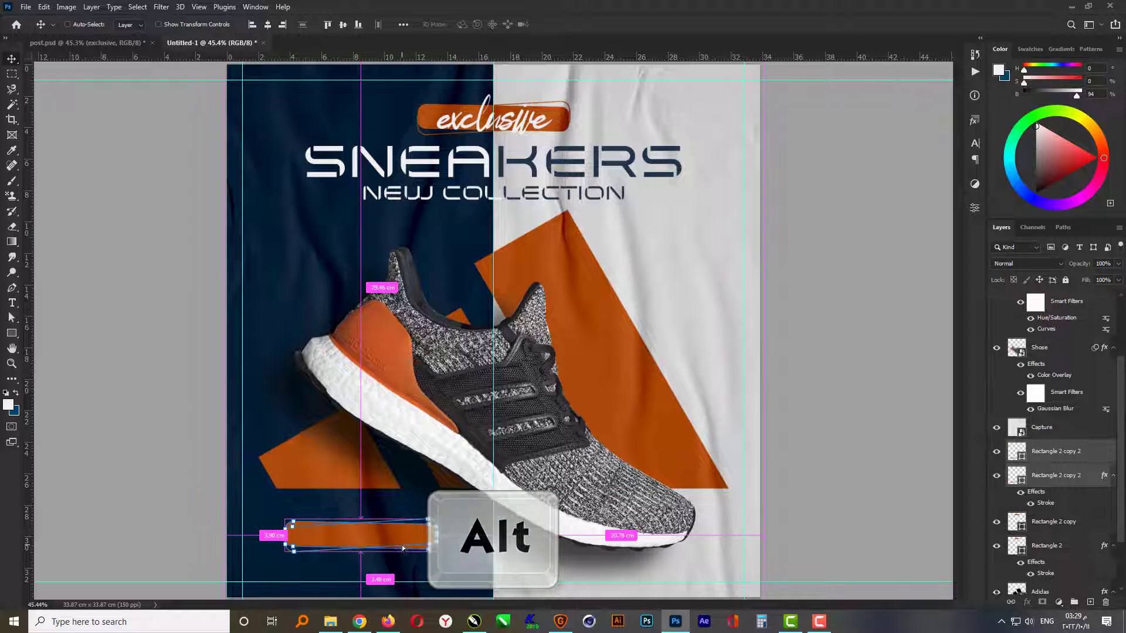
# - Scale the duplicated label rectangles down proportionally towards their lower-left corner
pyautogui.hotkey('ctrl', 't')
pyautogui.scroll(1, 279, 581)
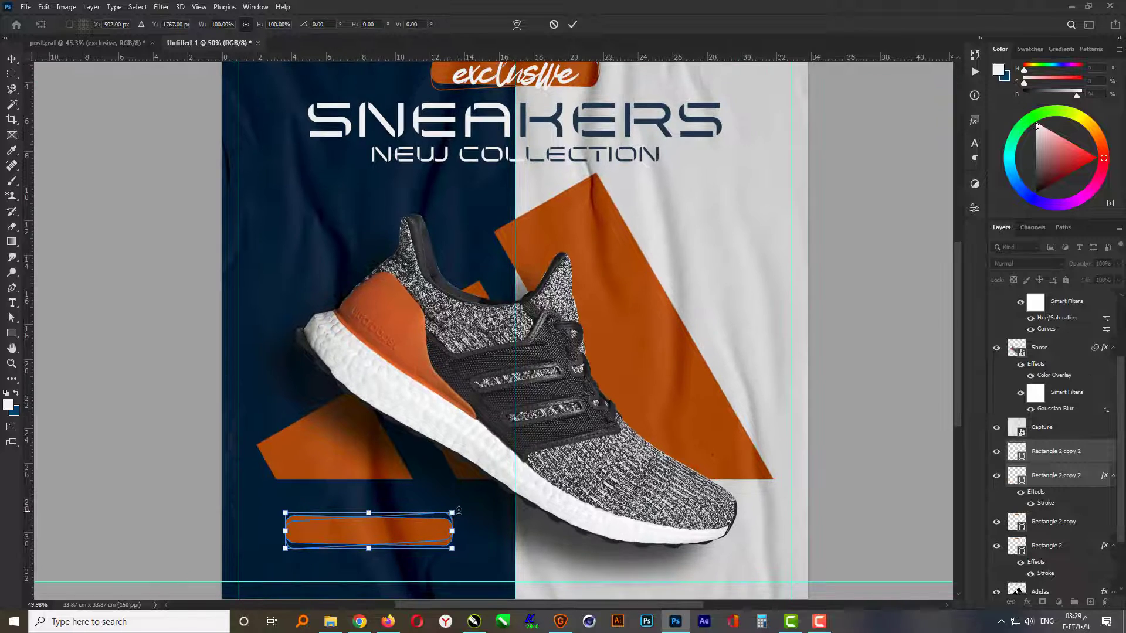
pyautogui.moveTo(452, 512); pyautogui.dragTo(421, 519)
pyautogui.press('Return')
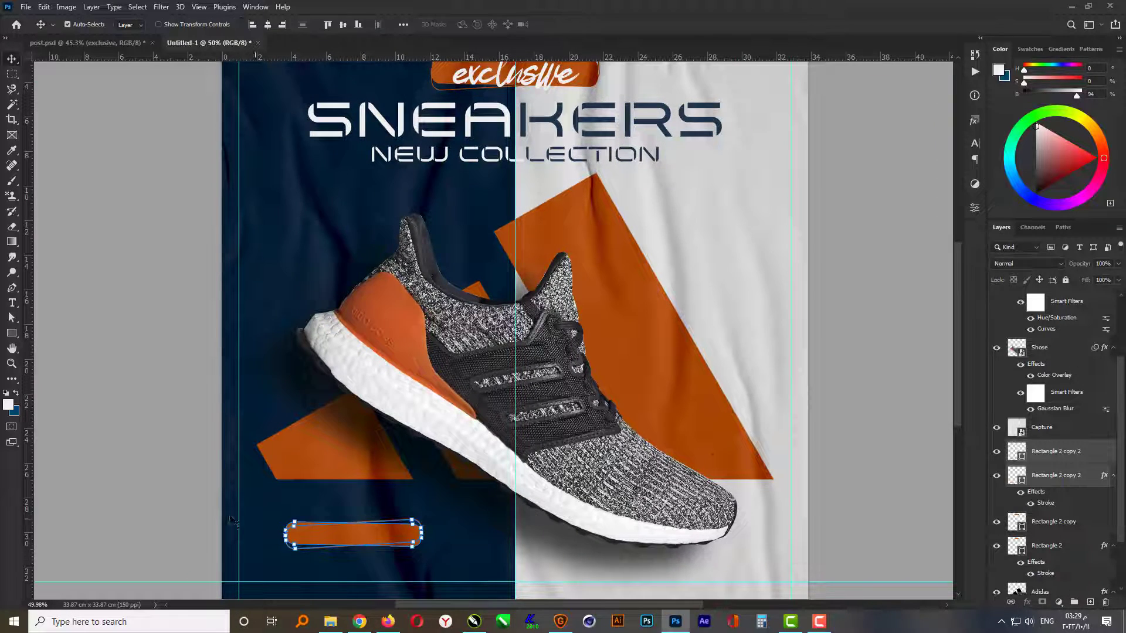
# - Add the text ORDER NOW just above the small duplicated label rectangles in the navy area
pyautogui.scroll(5, 247, 580)
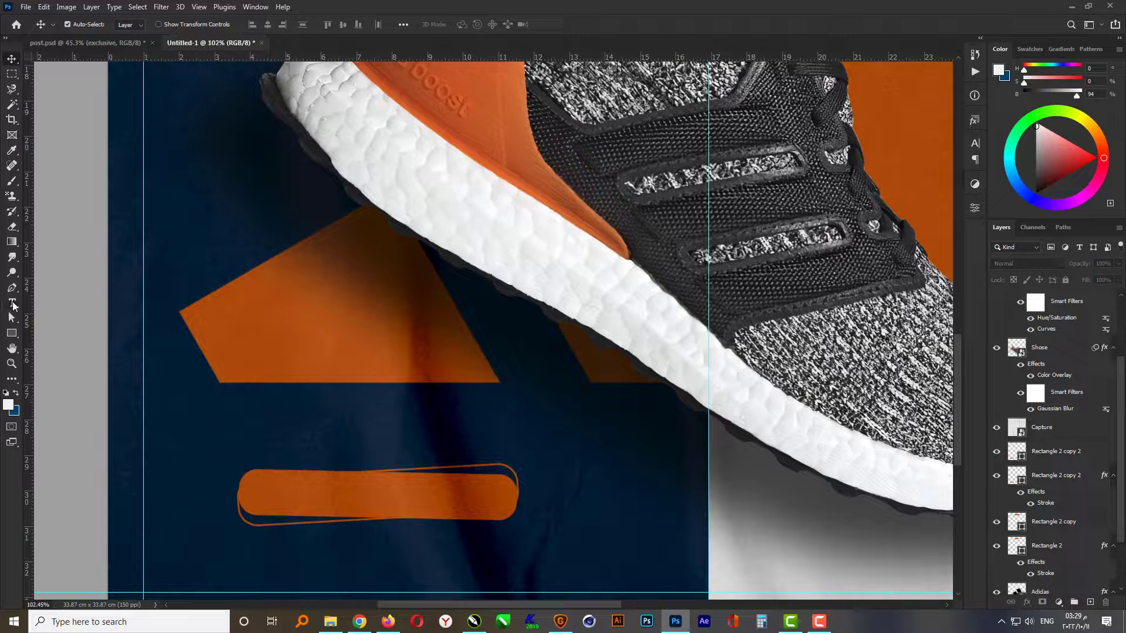
pyautogui.click(12, 304)
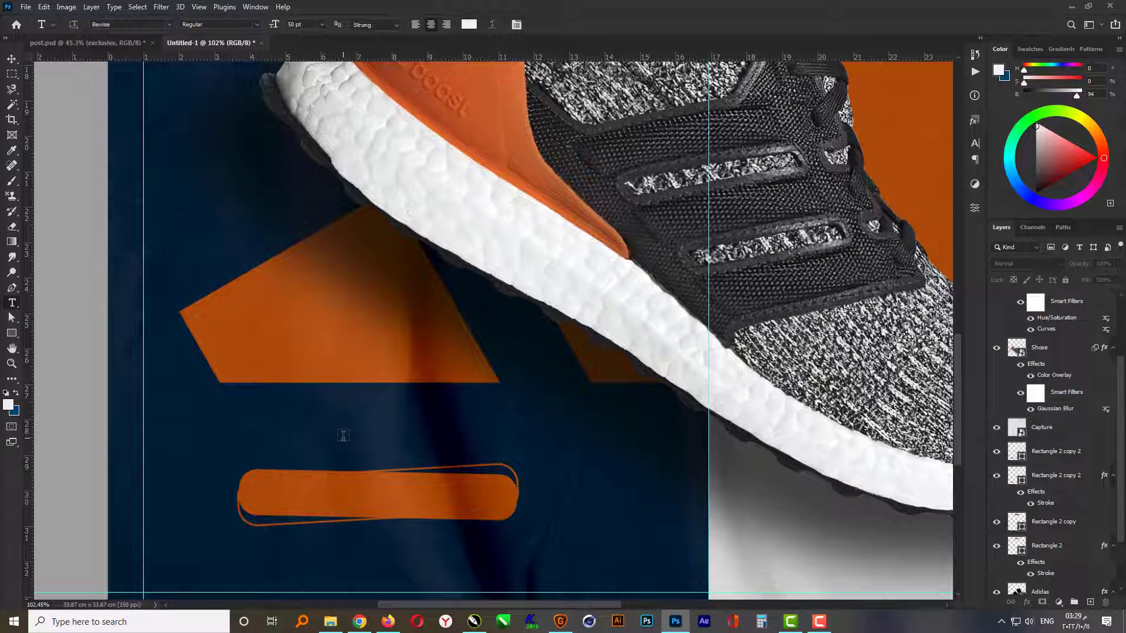
pyautogui.click(343, 435)
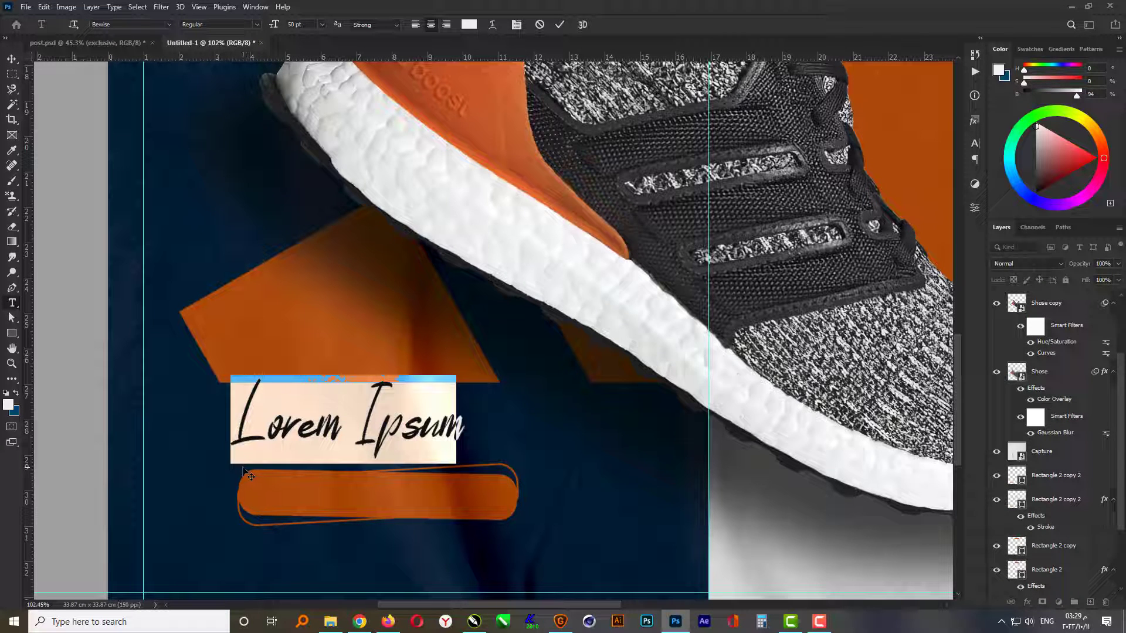
pyautogui.write('OR')
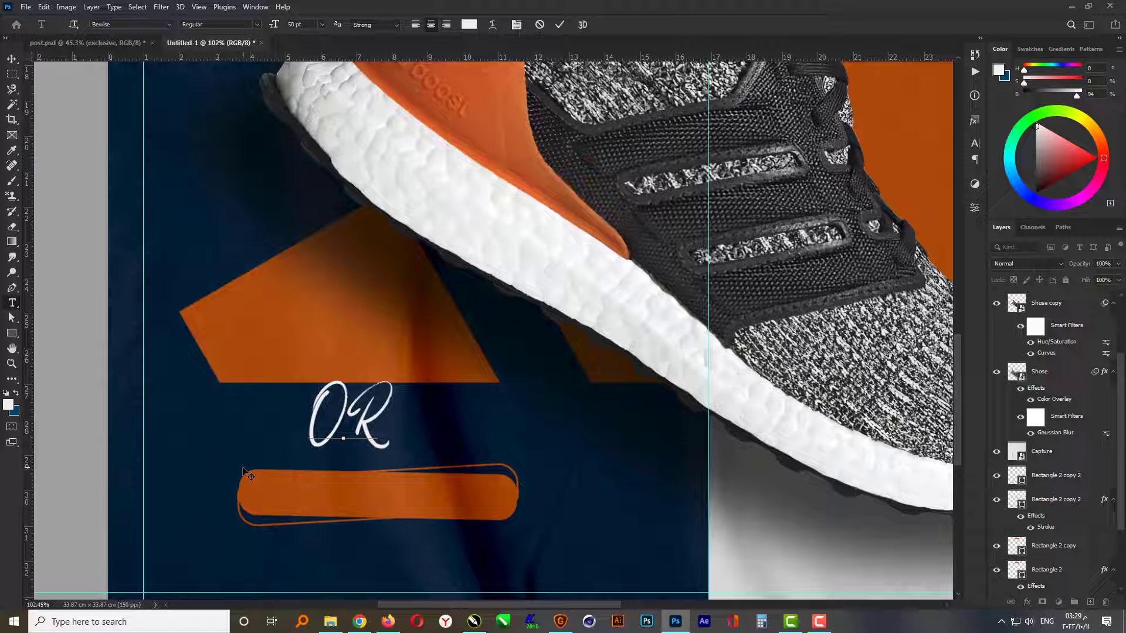
pyautogui.write('DER')
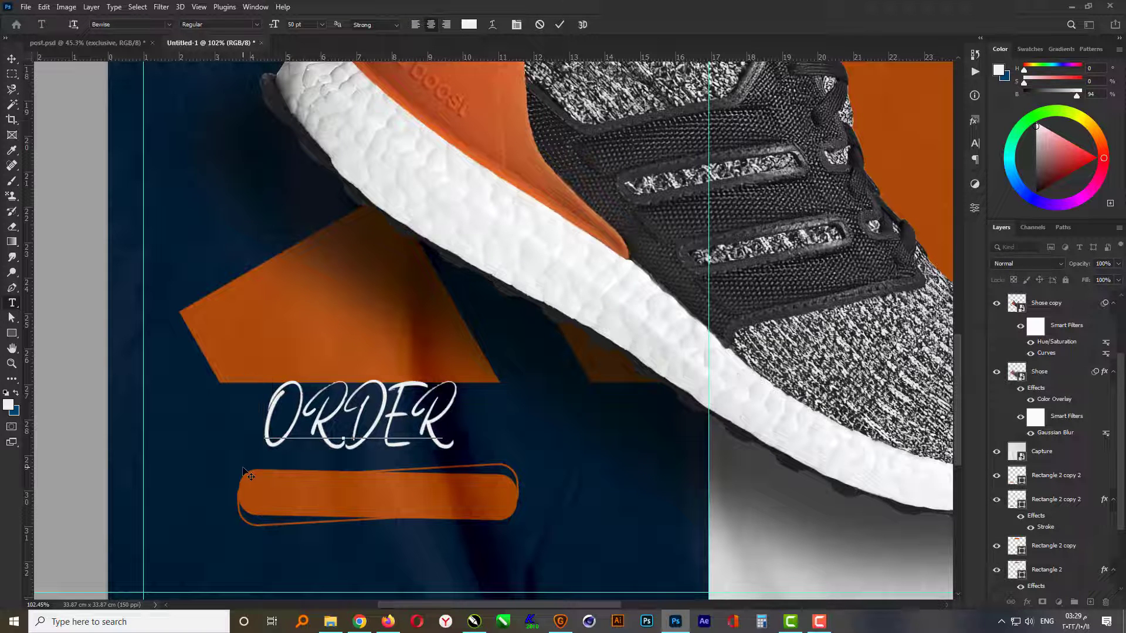
pyautogui.write(' NOW')
pyautogui.hotkey('ctrl', 'Return')
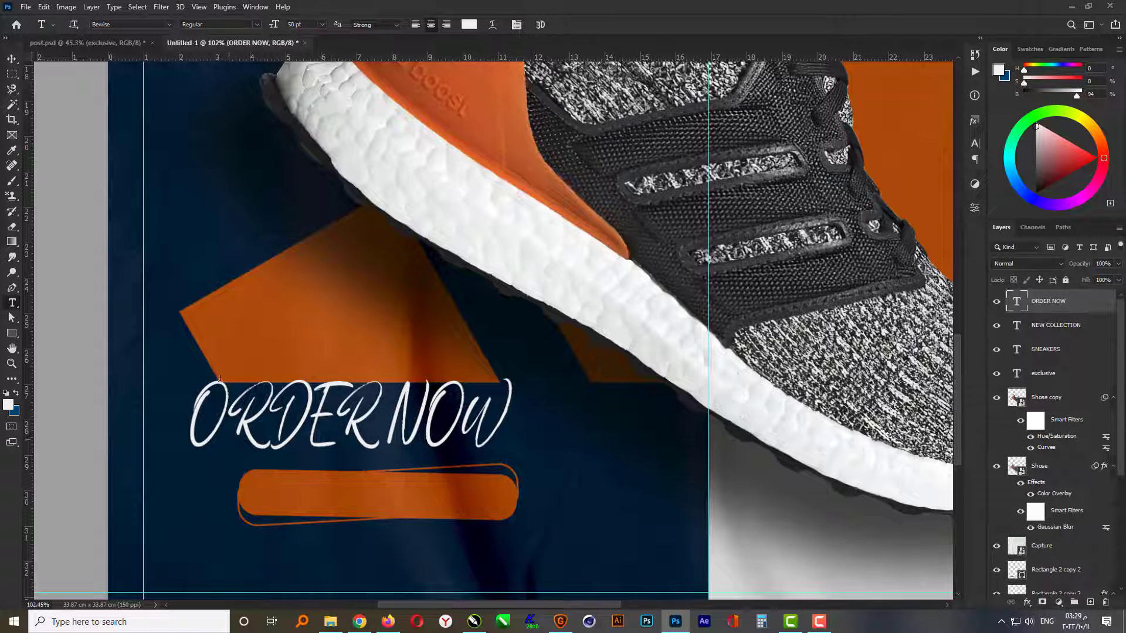
# - Set the ORDER NOW text to Montserrat ExtraBold with a tracking of -25
pyautogui.click(170, 24)
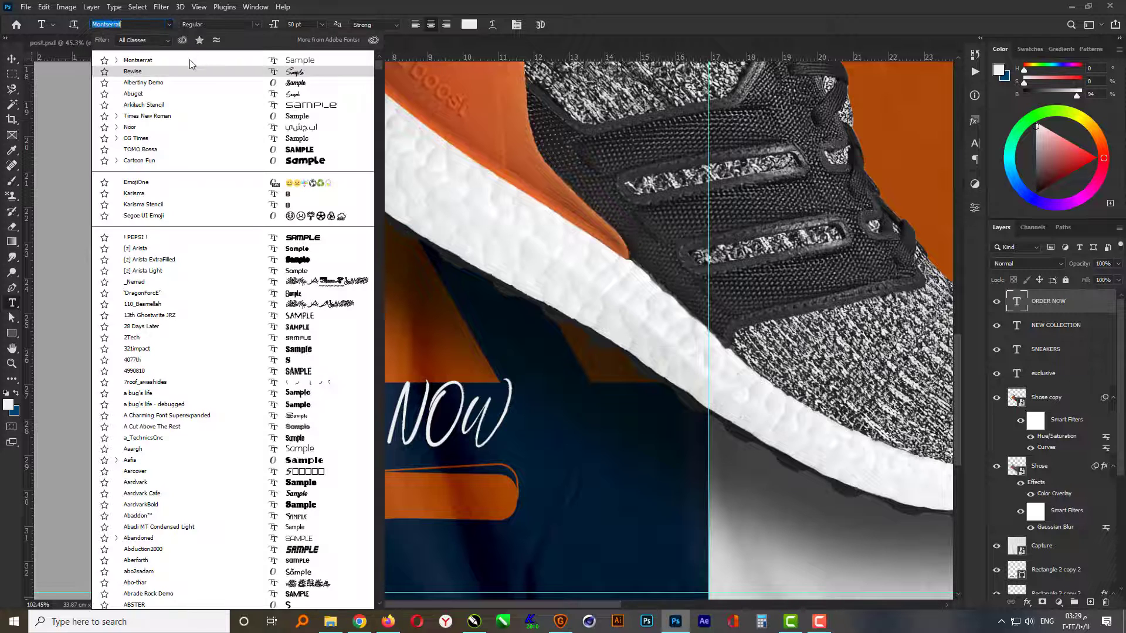
pyautogui.click(234, 47)
pyautogui.click(256, 24)
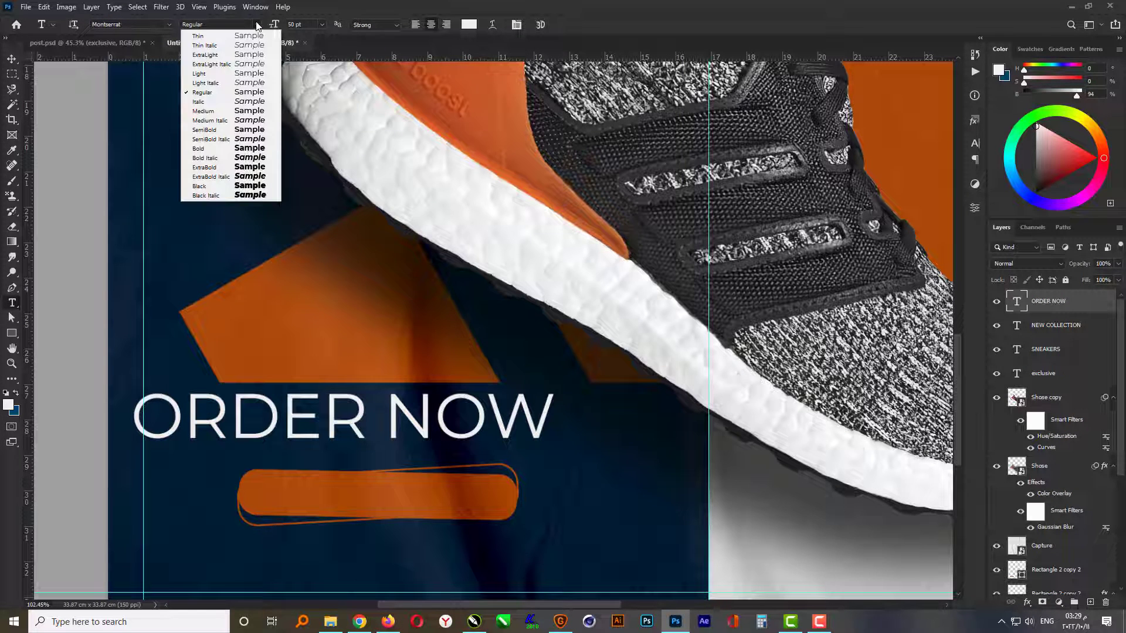
pyautogui.click(226, 169)
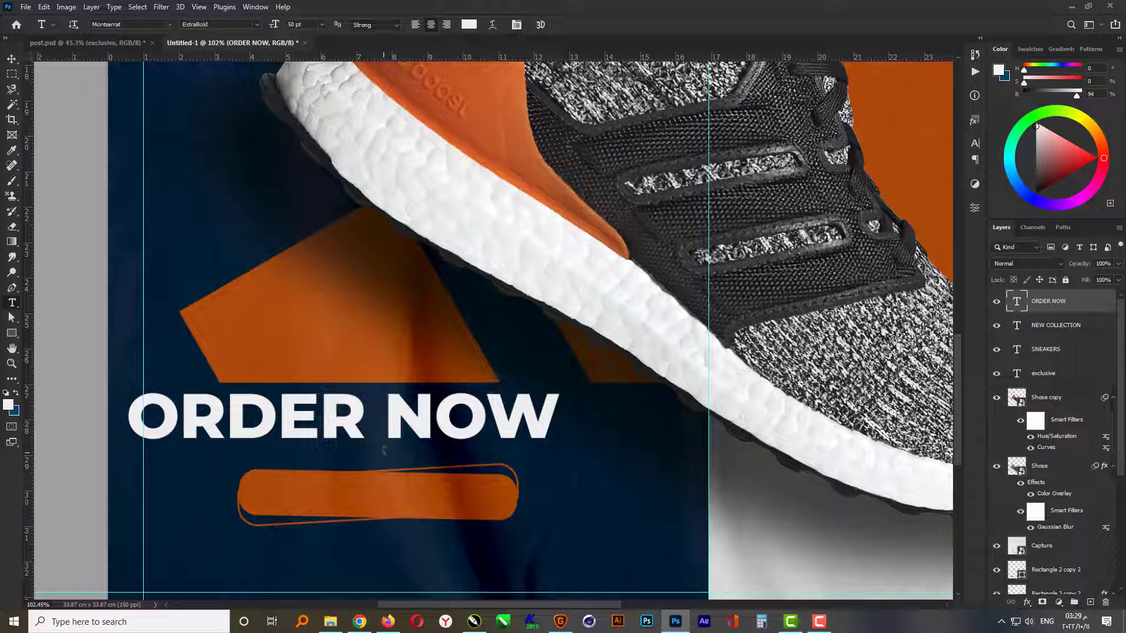
pyautogui.click(976, 143)
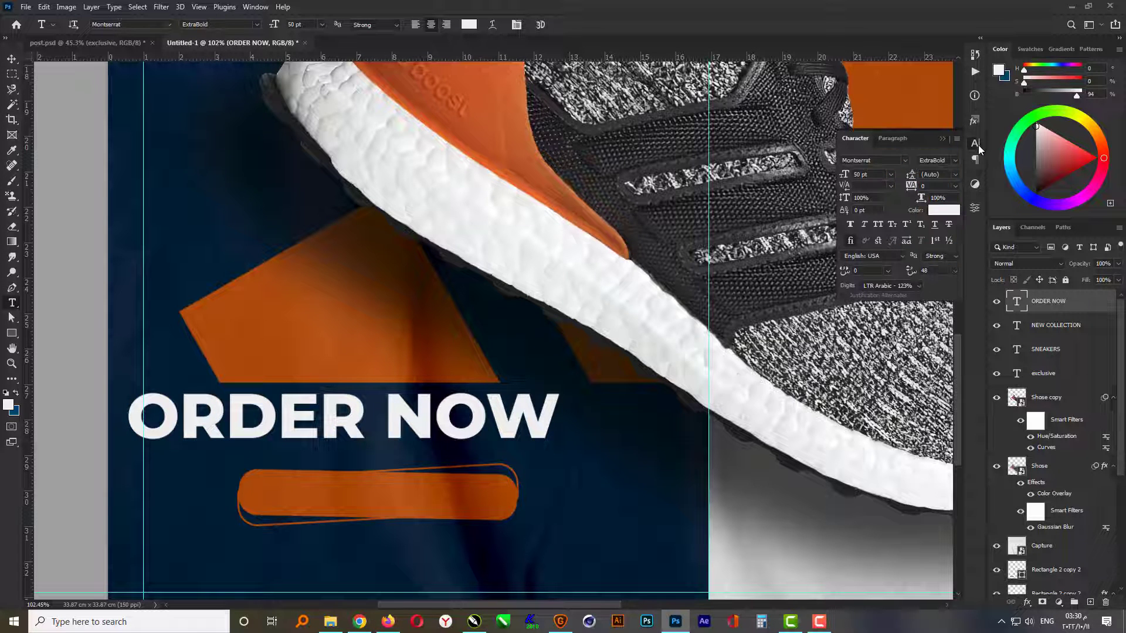
pyautogui.click(956, 186)
pyautogui.click(949, 228)
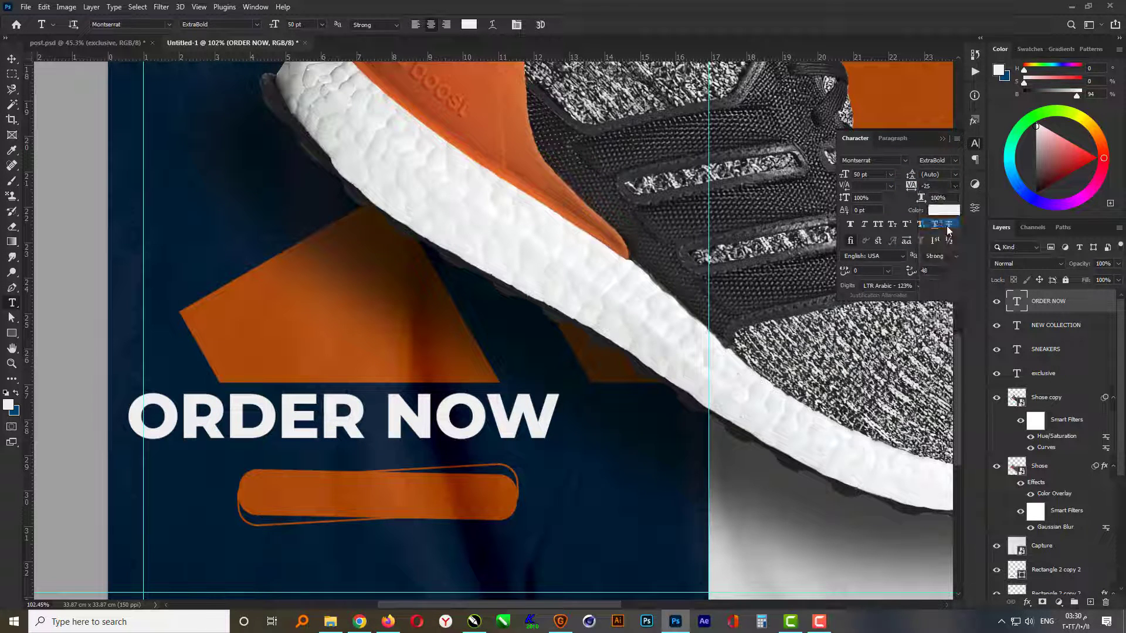
pyautogui.click(943, 139)
# - Scale the ORDER NOW text down proportionally to about 51.5% and centre it on the orange button shape
pyautogui.hotkey('ctrl', 't')
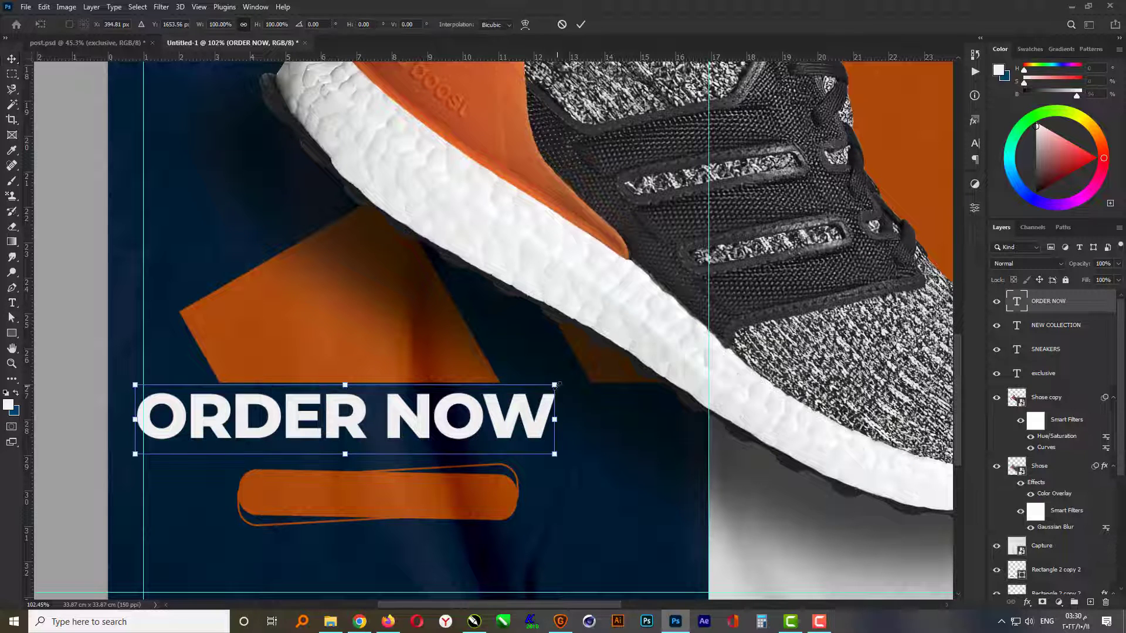
pyautogui.moveTo(556, 385); pyautogui.dragTo(460, 401)
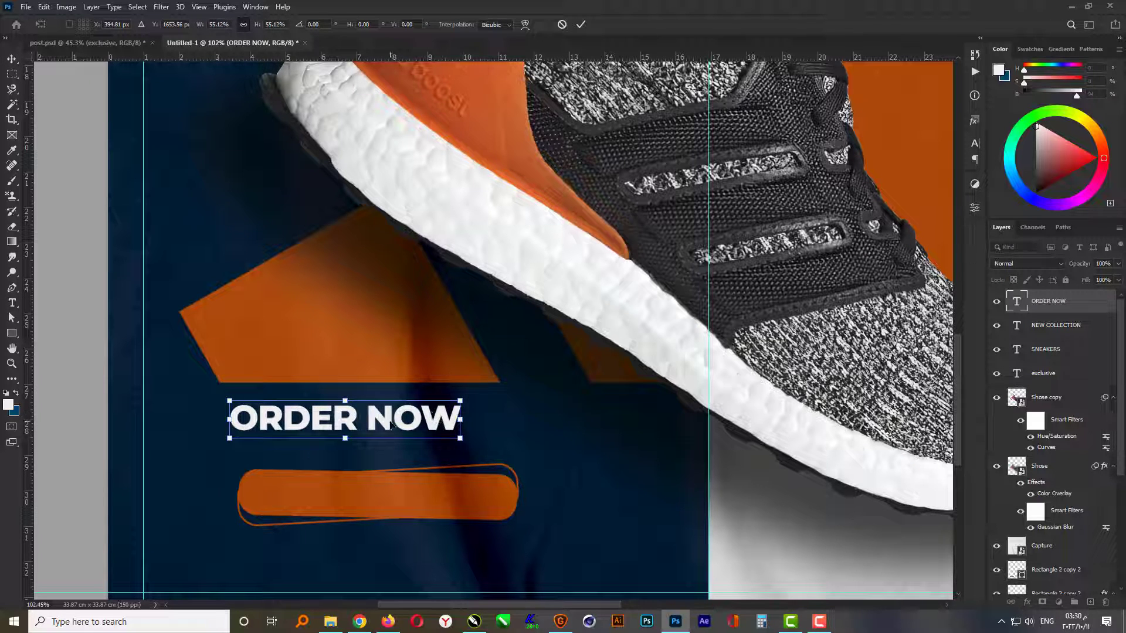
pyautogui.moveTo(391, 425); pyautogui.dragTo(421, 500)
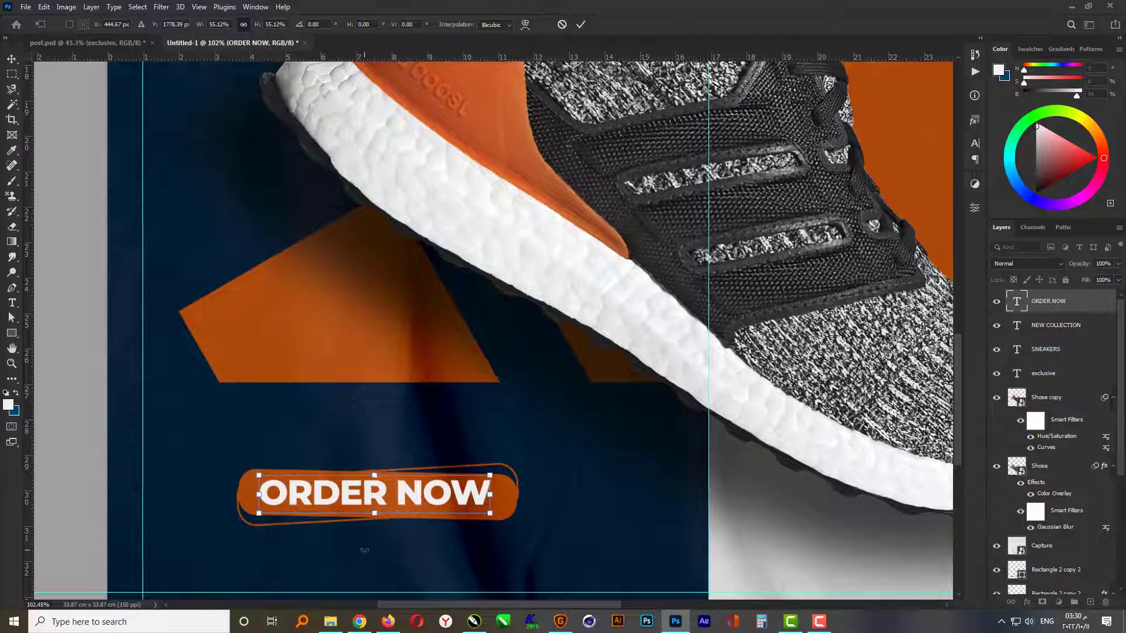
pyautogui.scroll(3, 364, 550)
pyautogui.moveTo(569, 428); pyautogui.dragTo(559, 434)
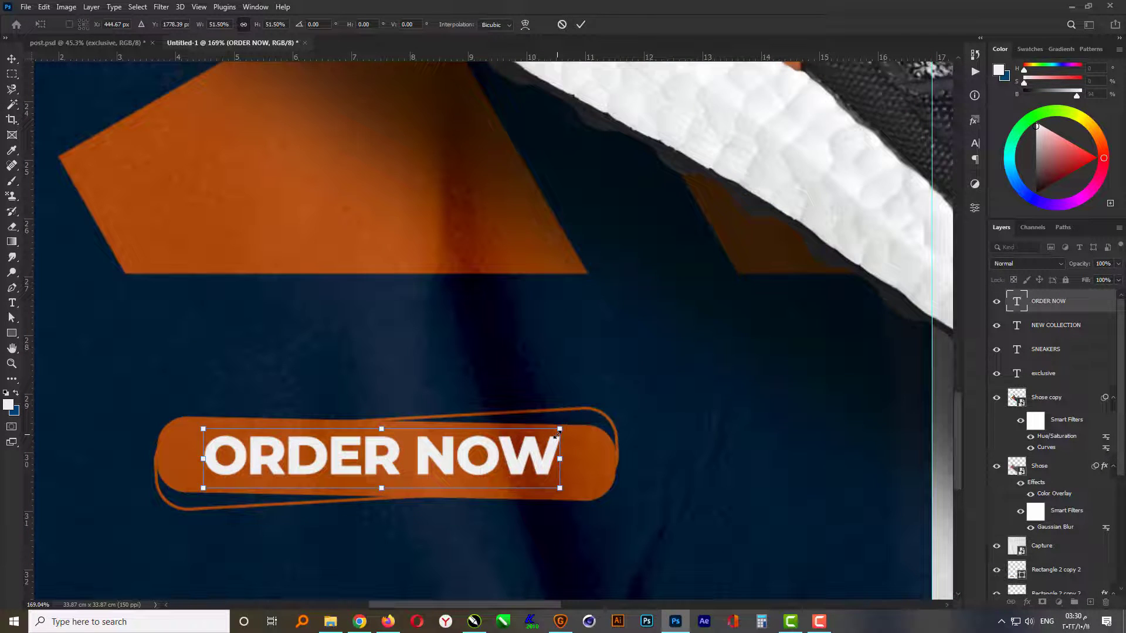
pyautogui.press('Return')
# - Duplicate the ORDER NOW text directly below the button and replace the copy's wording with the contact phone number
pyautogui.scroll(-2, 415, 352)
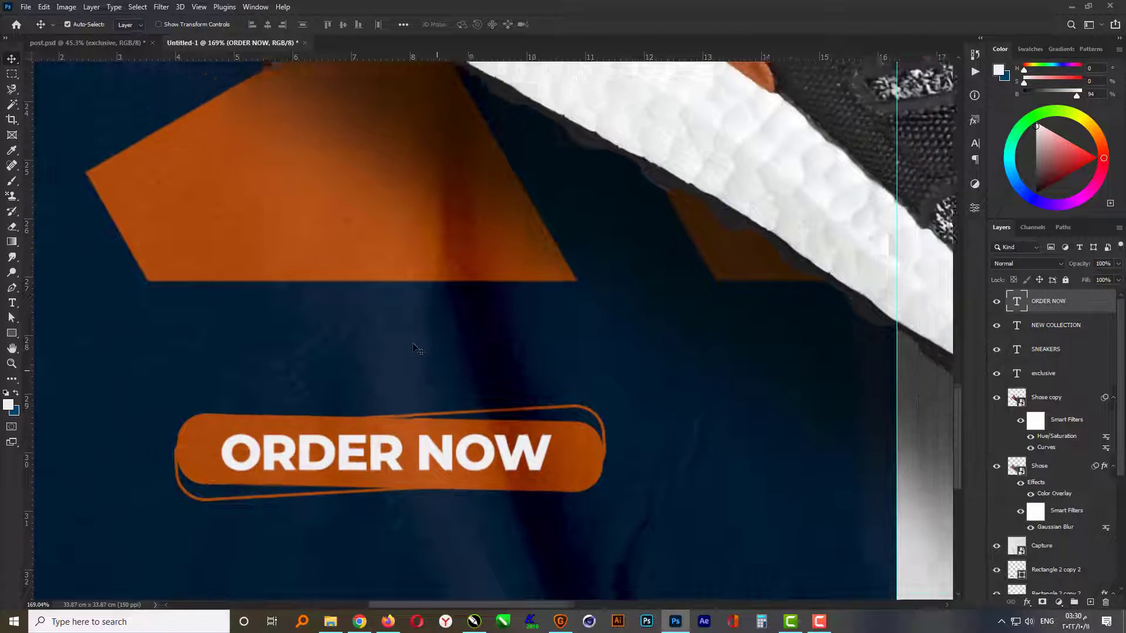
pyautogui.hotkey('ctrl', 'j')
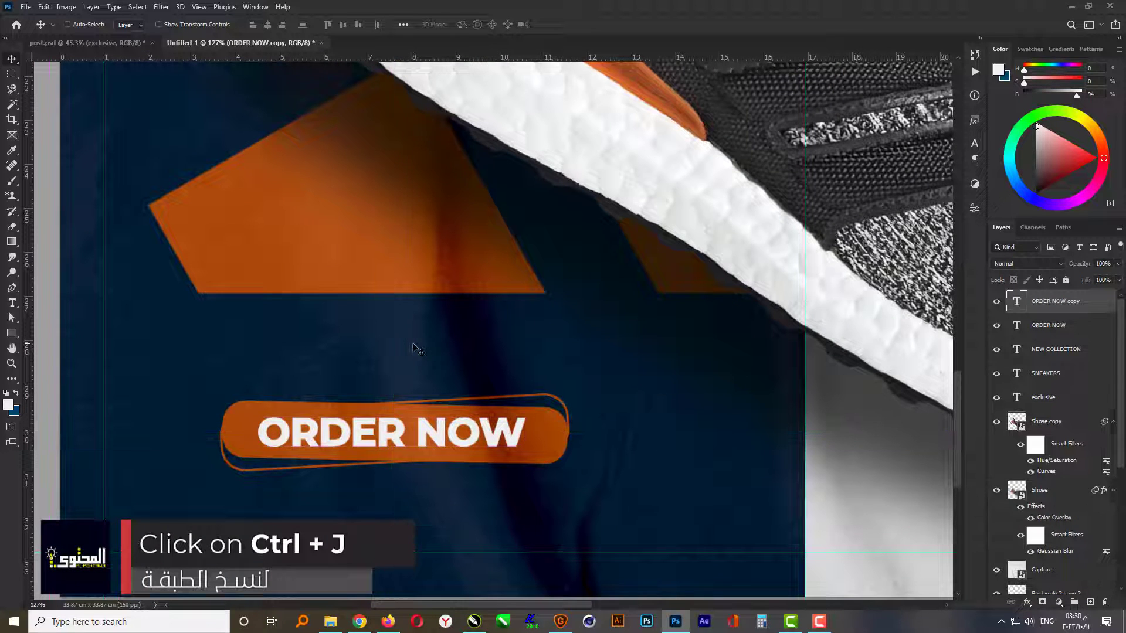
pyautogui.moveTo(399, 474); pyautogui.dragTo(400, 535)
pyautogui.click(414, 500)
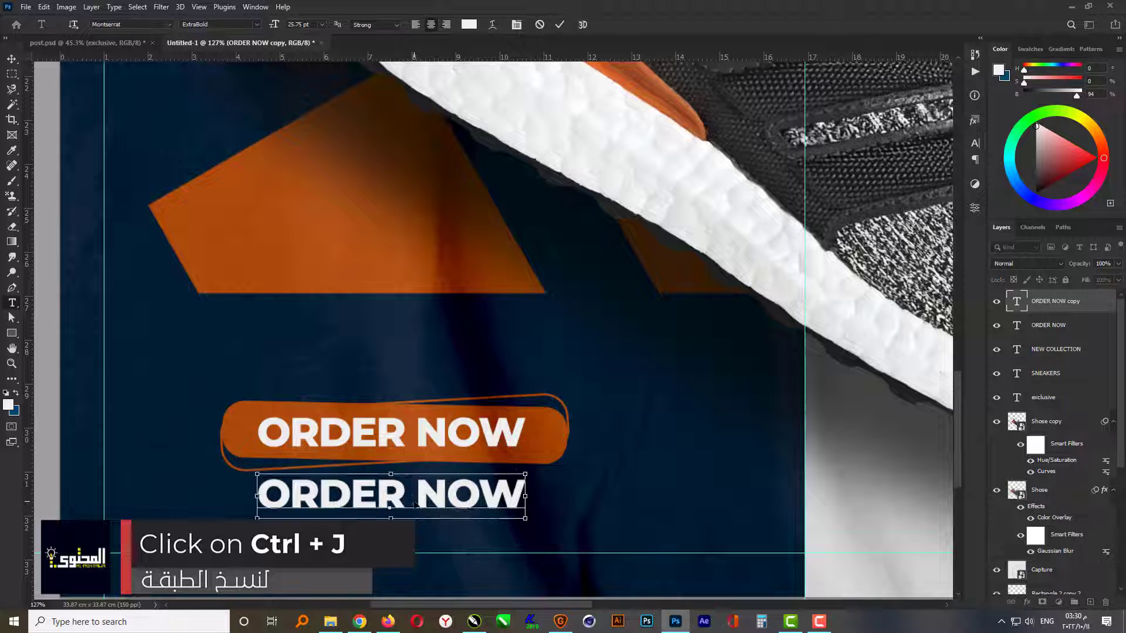
pyautogui.hotkey('ctrl', 'a')
pyautogui.write('+')
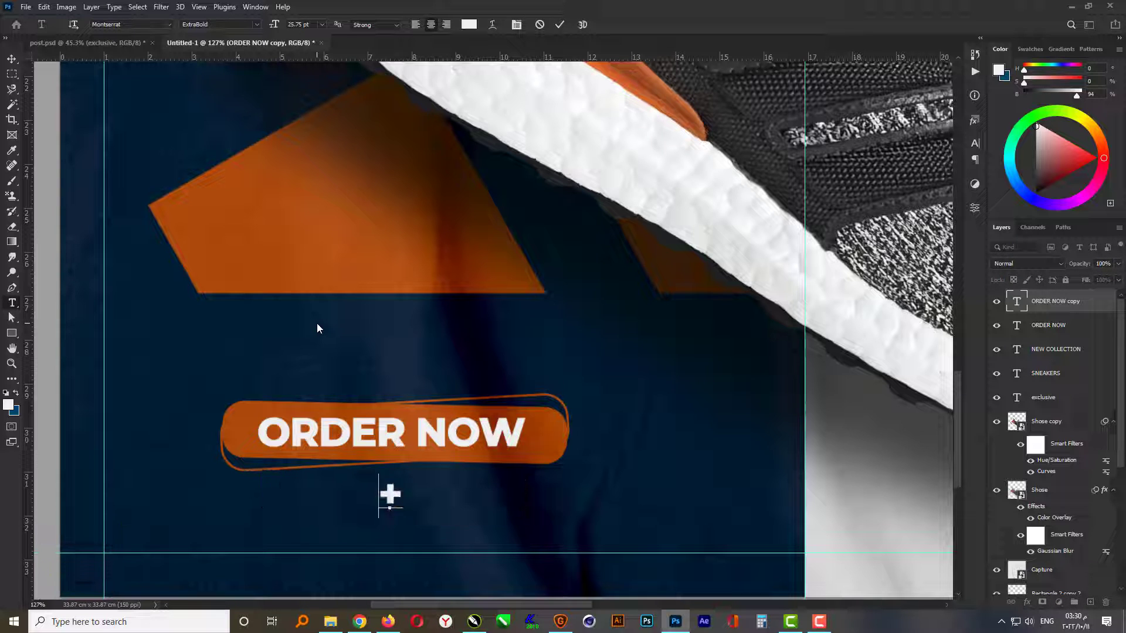
pyautogui.write('0')
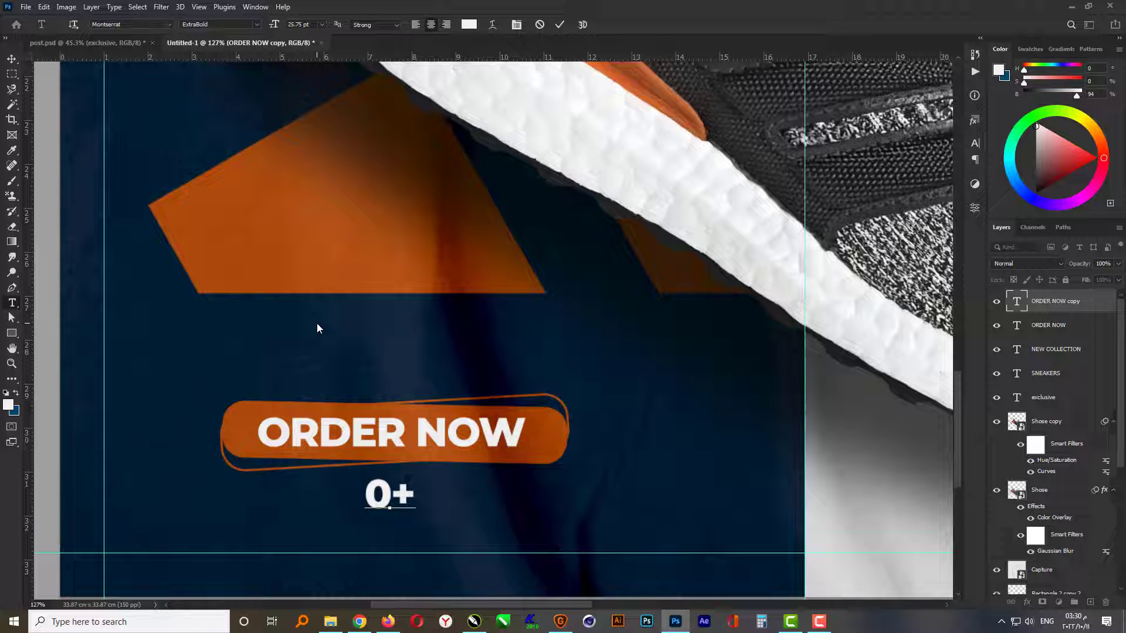
pyautogui.write('01')
pyautogui.write(' 234 567')
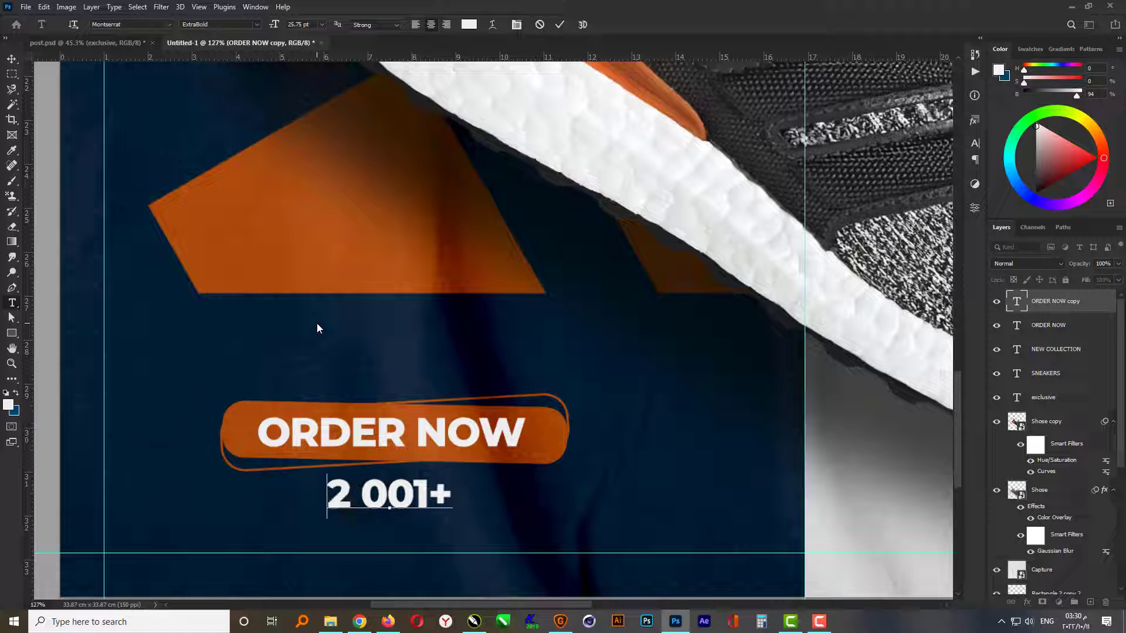
pyautogui.write(' 89')
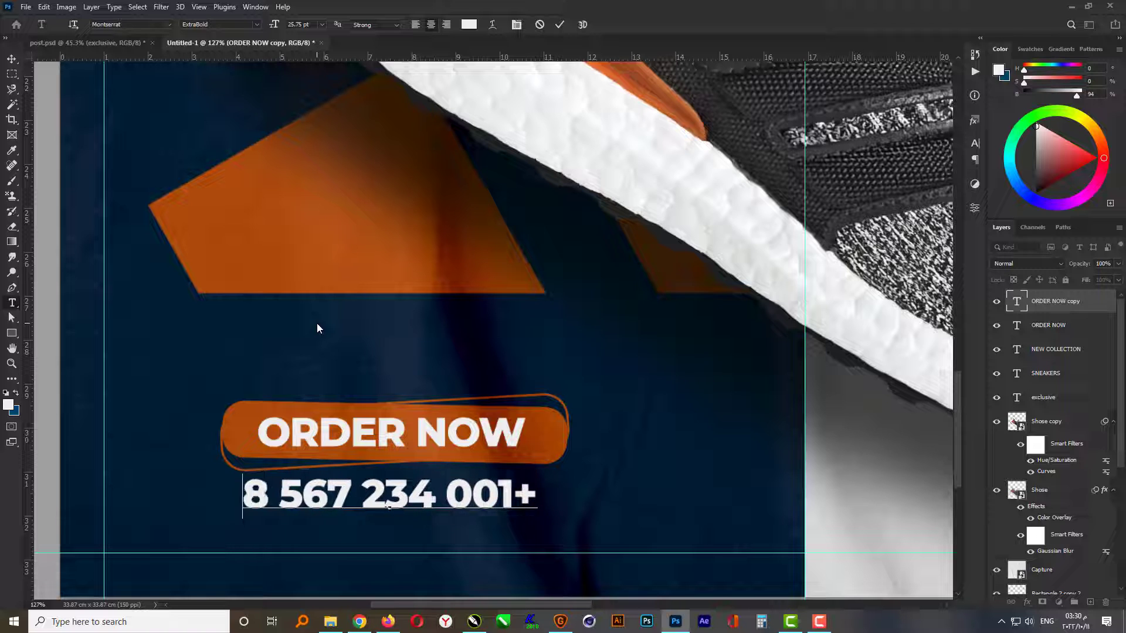
pyautogui.hotkey('ctrl', 'Return')
# - Set the phone number text to left-to-right direction and nudge it slightly up towards the button
pyautogui.click(974, 156)
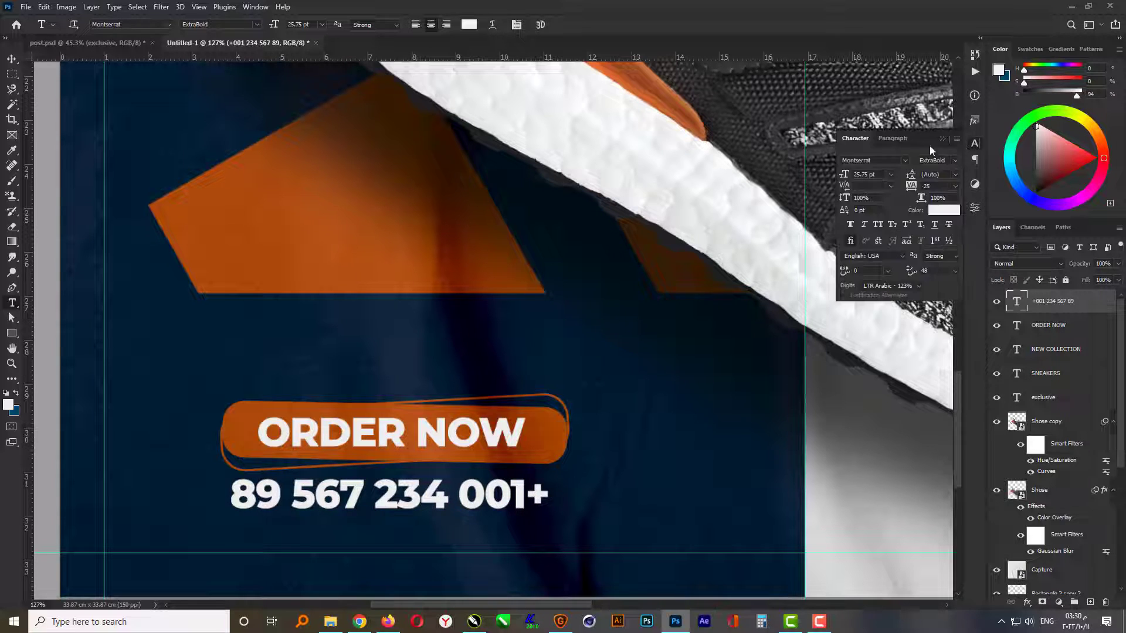
pyautogui.click(849, 226)
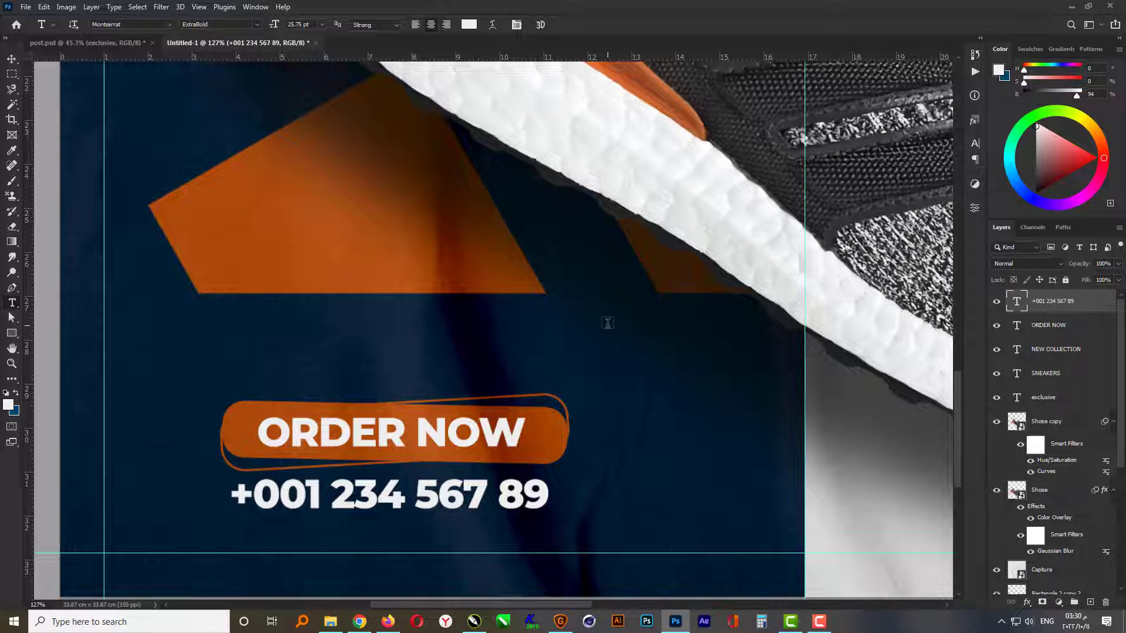
pyautogui.press('v')
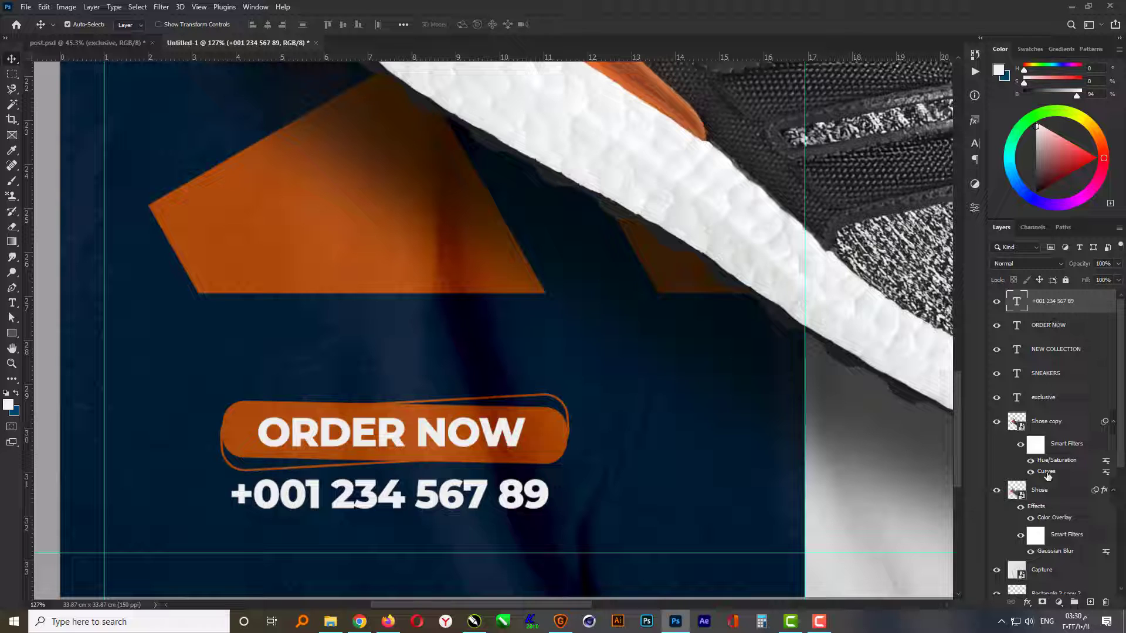
pyautogui.press('Up')
pyautogui.press('Up')
pyautogui.press('Up')
pyautogui.press('Up')
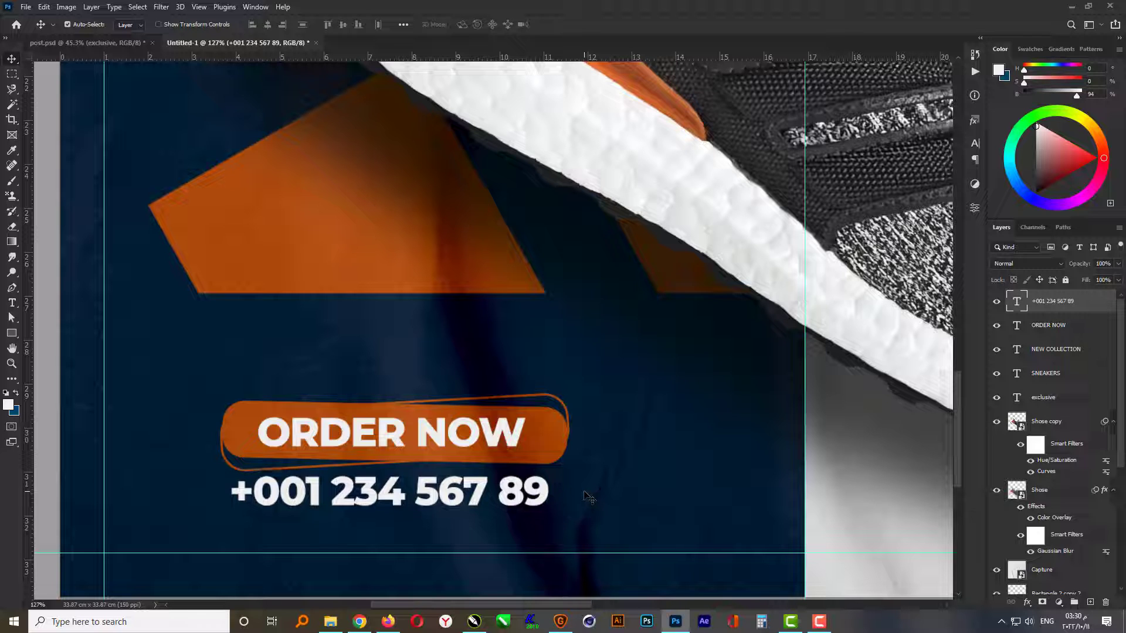
# - Select both small Rectangle 2 copy 2 layers together with the phone number text layer
pyautogui.scroll(-4, 1023, 482)
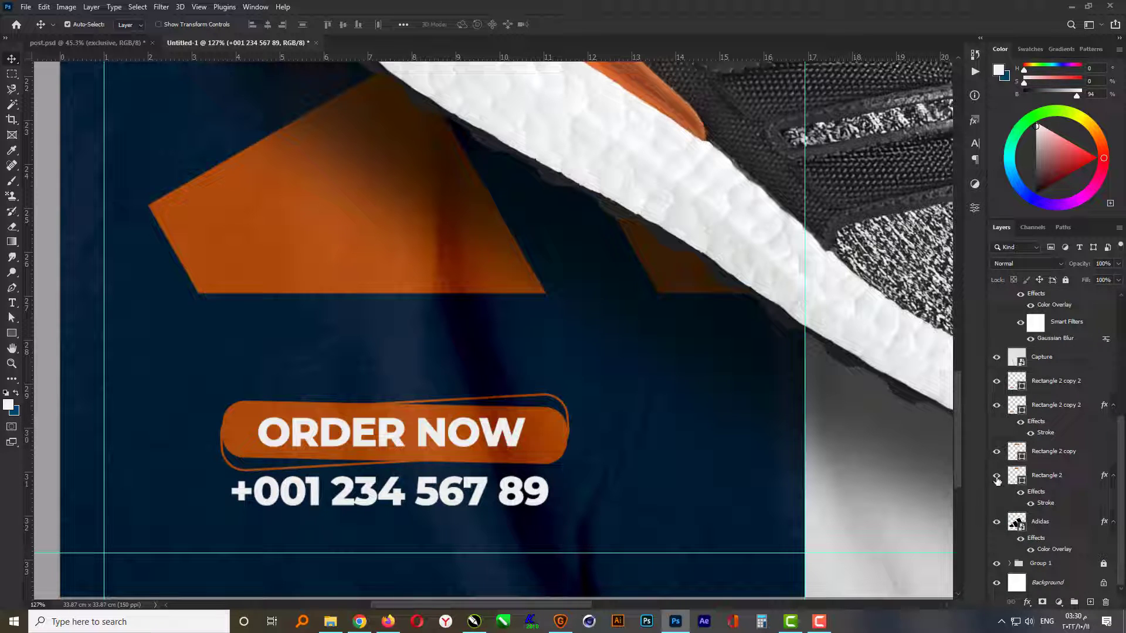
pyautogui.click(997, 383)
pyautogui.click(996, 383)
pyautogui.click(1053, 410)
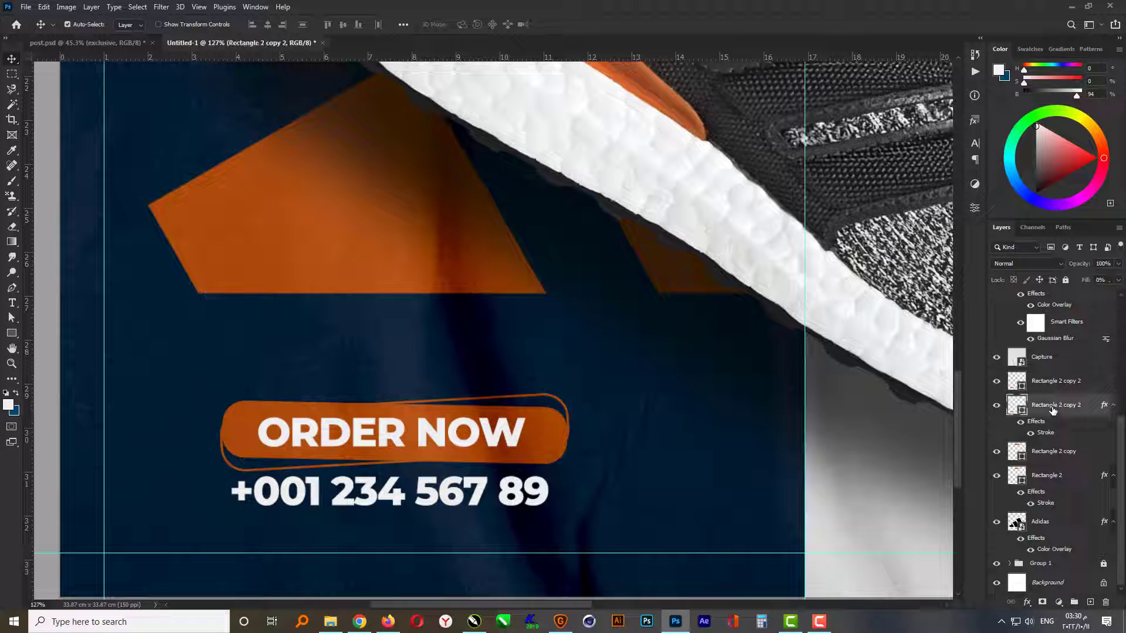
pyautogui.keyDown('shift'); pyautogui.click(1051, 384); pyautogui.keyUp('shift')
pyautogui.scroll(5, 1047, 414)
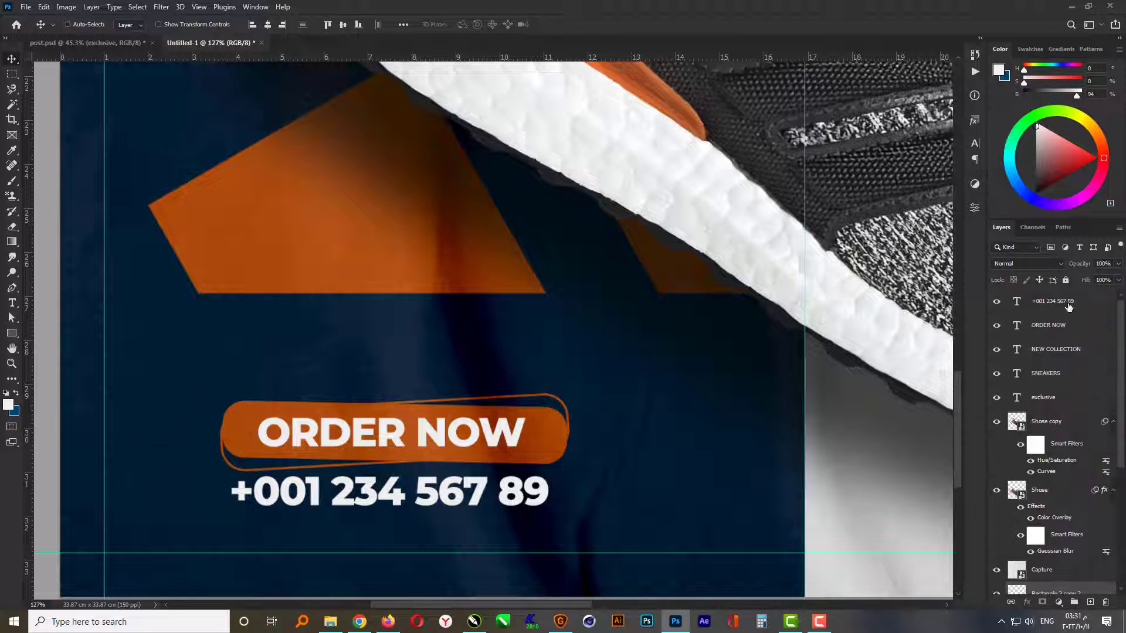
pyautogui.click(1068, 304)
pyautogui.scroll(-6, 376, 530)
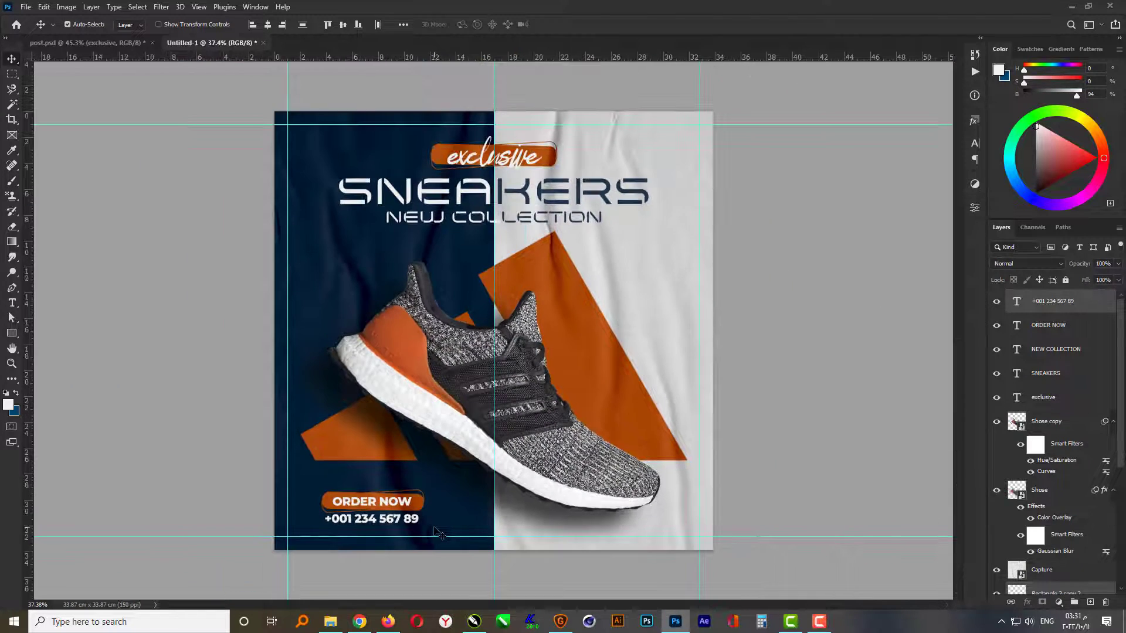
pyautogui.hotkey('ctrl', 't')
pyautogui.press('Left')
pyautogui.press('Left')
pyautogui.press('Left')
pyautogui.press('Left')
pyautogui.press('Left')
pyautogui.press('Left')
pyautogui.press('Left')
pyautogui.press('Left')
pyautogui.press('Left')
pyautogui.press('Left')
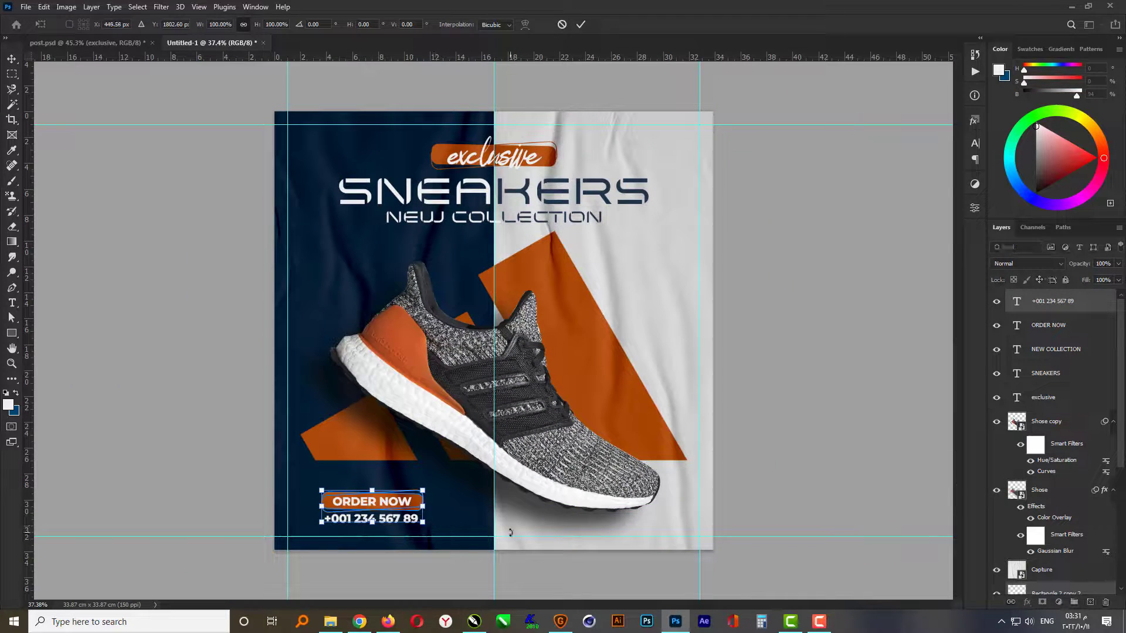
pyautogui.press('Down')
pyautogui.press('Down')
pyautogui.press('Down')
pyautogui.press('Down')
pyautogui.press('Down')
pyautogui.press('Down')
pyautogui.press('Down')
pyautogui.press('Down')
pyautogui.press('Down')
pyautogui.press('Down')
pyautogui.press('Down')
pyautogui.press('Down')
pyautogui.press('Down')
pyautogui.press('Down')
pyautogui.press('Down')
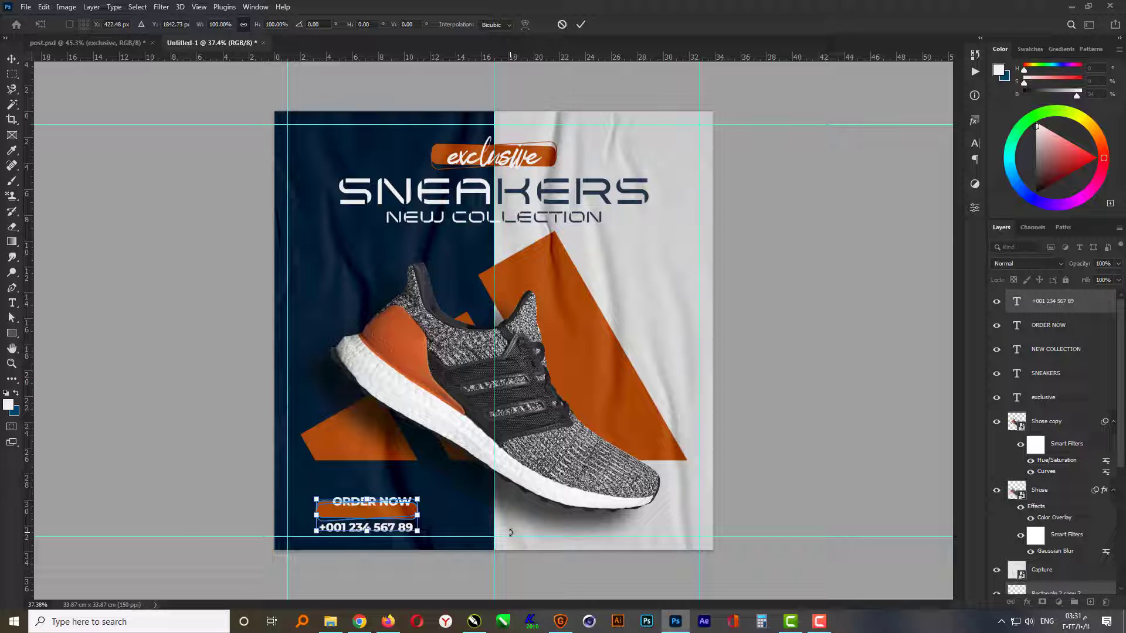
pyautogui.press('Return')
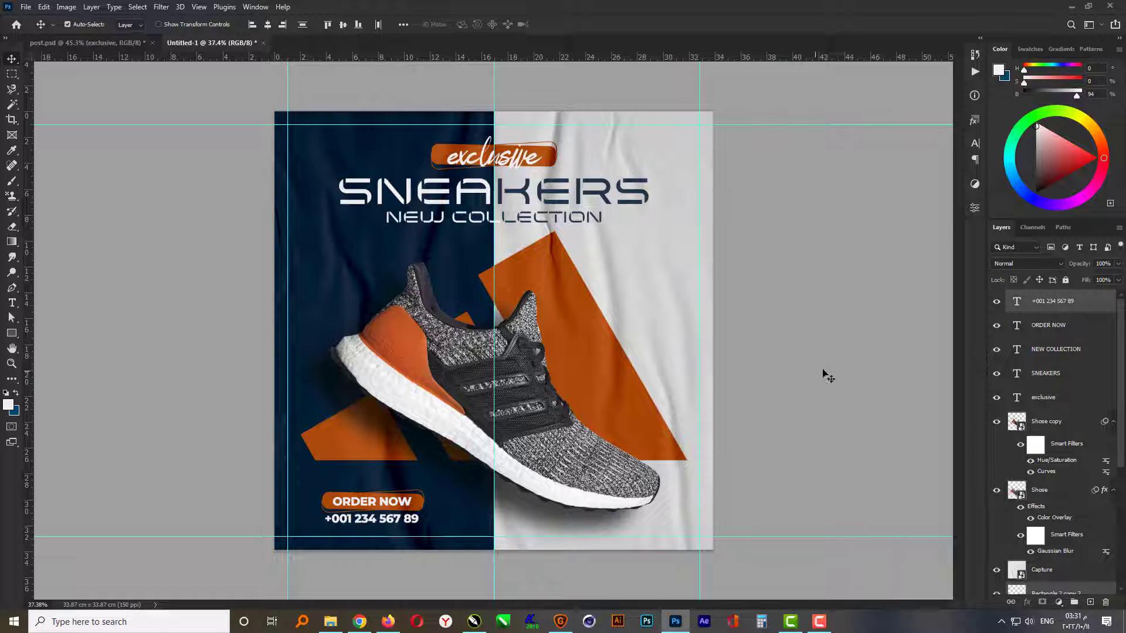
# - Scale the order button together with its ORDER NOW and phone number texts to about 83.7% and shift them down and left
pyautogui.keyDown('shift'); pyautogui.click(1078, 331); pyautogui.keyUp('shift')
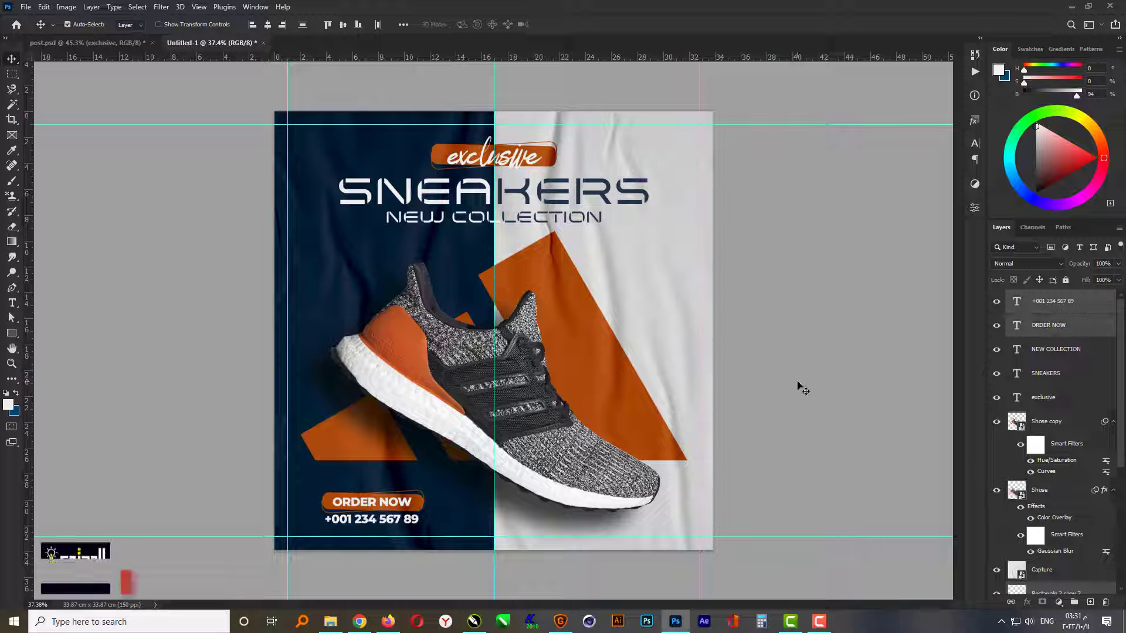
pyautogui.hotkey('ctrl', 't')
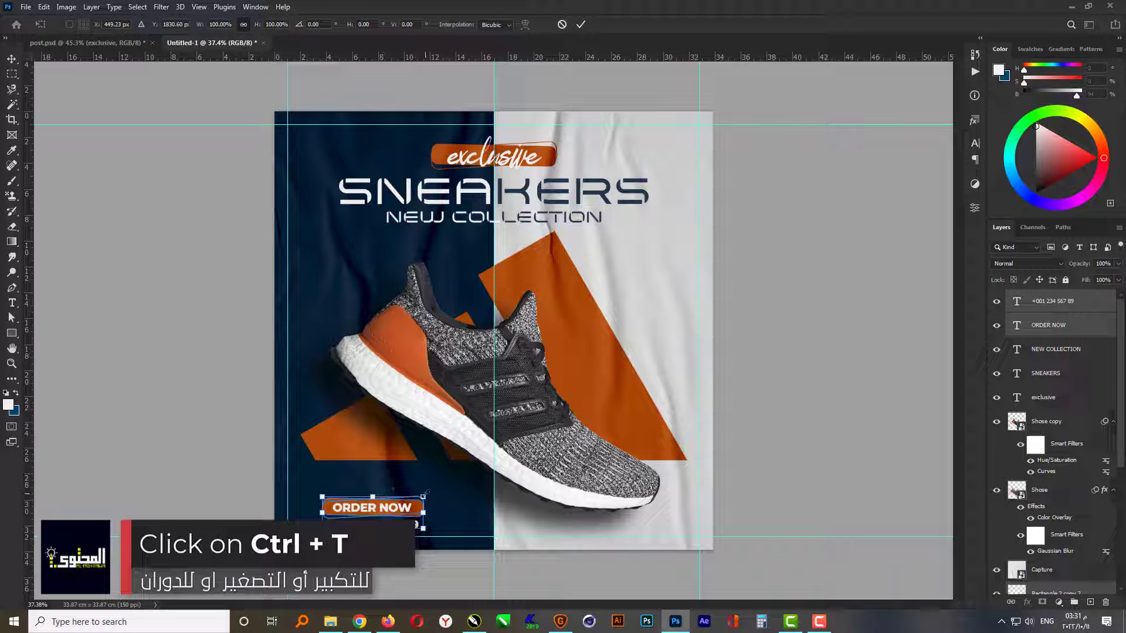
pyautogui.moveTo(424, 496); pyautogui.dragTo(415, 500)
pyautogui.press('Left')
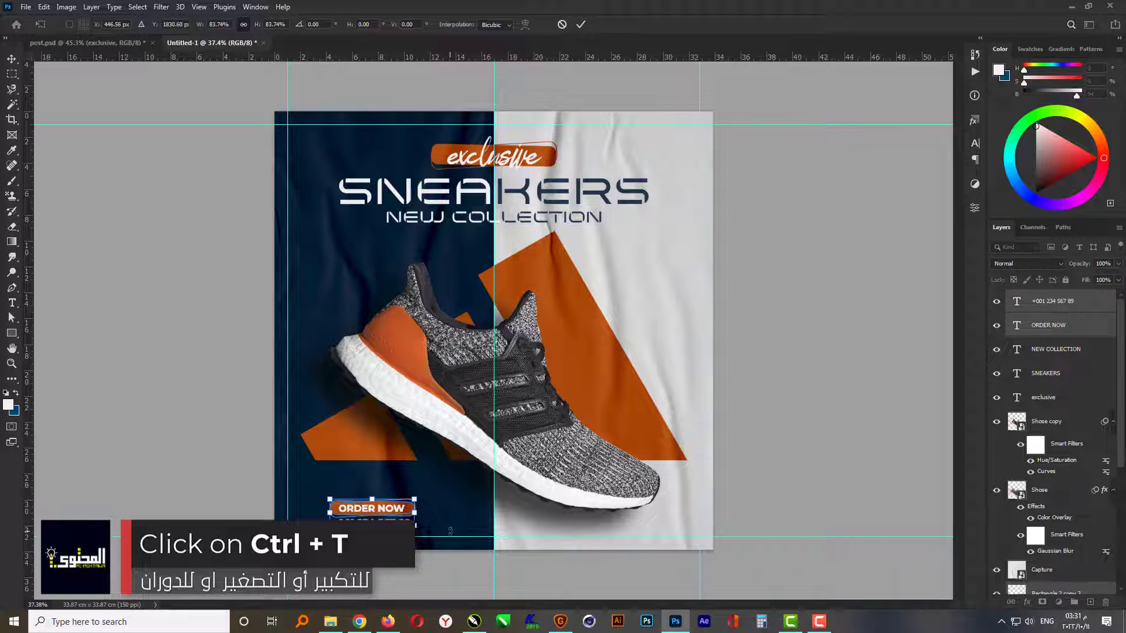
pyautogui.press('Left')
pyautogui.press('Left')
pyautogui.press('Left')
pyautogui.press('Left')
pyautogui.press('Left')
pyautogui.press('Left')
pyautogui.press('Left')
pyautogui.press('Left')
pyautogui.press('Left')
pyautogui.press('Left')
pyautogui.press('Left')
pyautogui.press('Left')
pyautogui.press('Left')
pyautogui.press('Left')
pyautogui.press('Left')
pyautogui.press('Left')
pyautogui.press('Left')
pyautogui.press('Left')
pyautogui.press('Left')
pyautogui.press('Left')
pyautogui.press('Down')
pyautogui.press('Down')
pyautogui.press('Down')
pyautogui.press('Down')
pyautogui.press('Down')
pyautogui.press('Down')
pyautogui.press('Down')
pyautogui.press('Down')
pyautogui.press('Down')
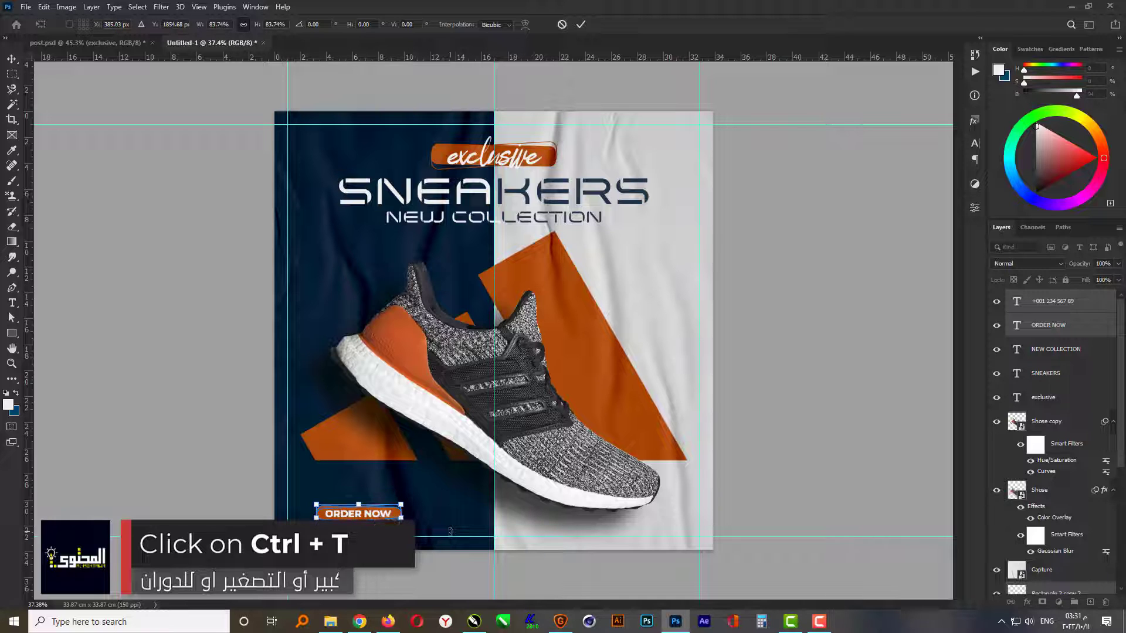
pyautogui.press('Return')
# - Nudge the order button and its texts further left until they sit near the left margin guide, and deselect them
pyautogui.hotkey('shift', 'Left')
pyautogui.hotkey('shift', 'Left')
pyautogui.hotkey('shift', 'Left')
pyautogui.hotkey('shift', 'Left')
pyautogui.hotkey('shift', 'Left')
pyautogui.hotkey('shift', 'Left')
pyautogui.hotkey('shift', 'Left')
pyautogui.hotkey('shift', 'Left')
pyautogui.hotkey('shift', 'Left')
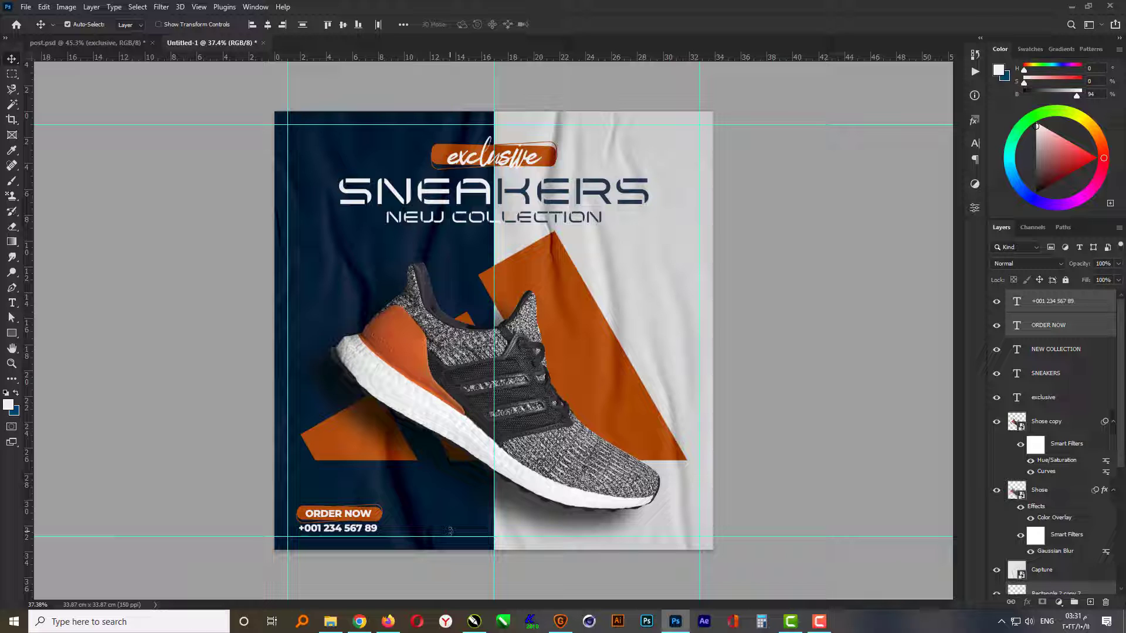
pyautogui.click(749, 446)
# - Draw a Facebook circle icon about 75 px wide with the Custom Shape tool, against the right margin guide beside the shoe's toe
pyautogui.click(12, 333)
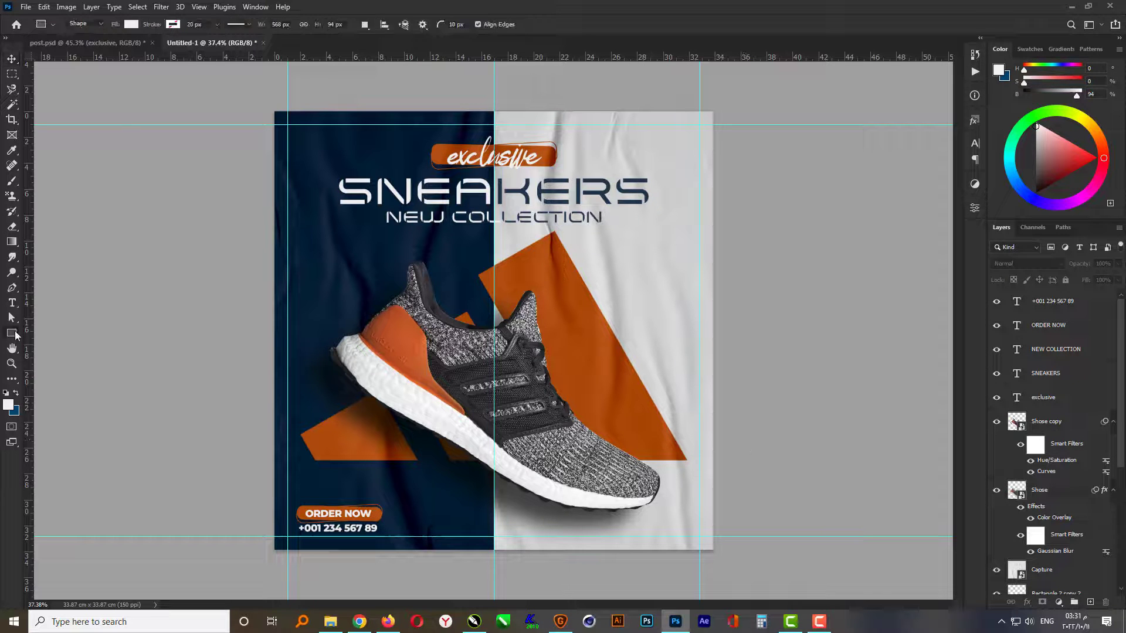
pyautogui.click(58, 392)
pyautogui.click(473, 25)
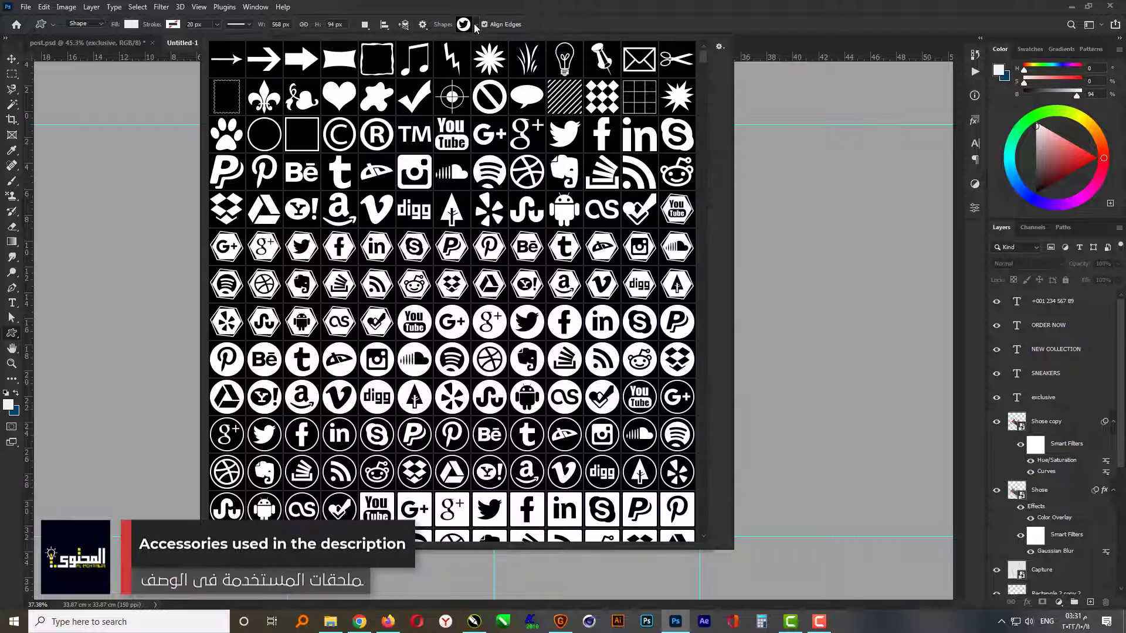
pyautogui.click(577, 324)
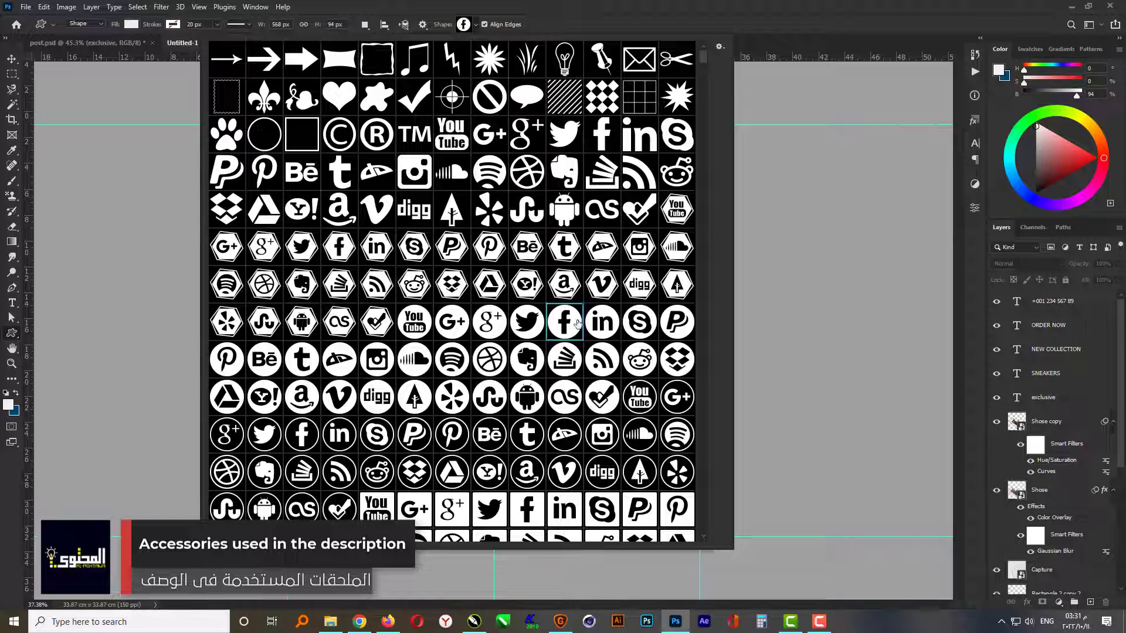
pyautogui.click(719, 24)
pyautogui.scroll(5, 695, 540)
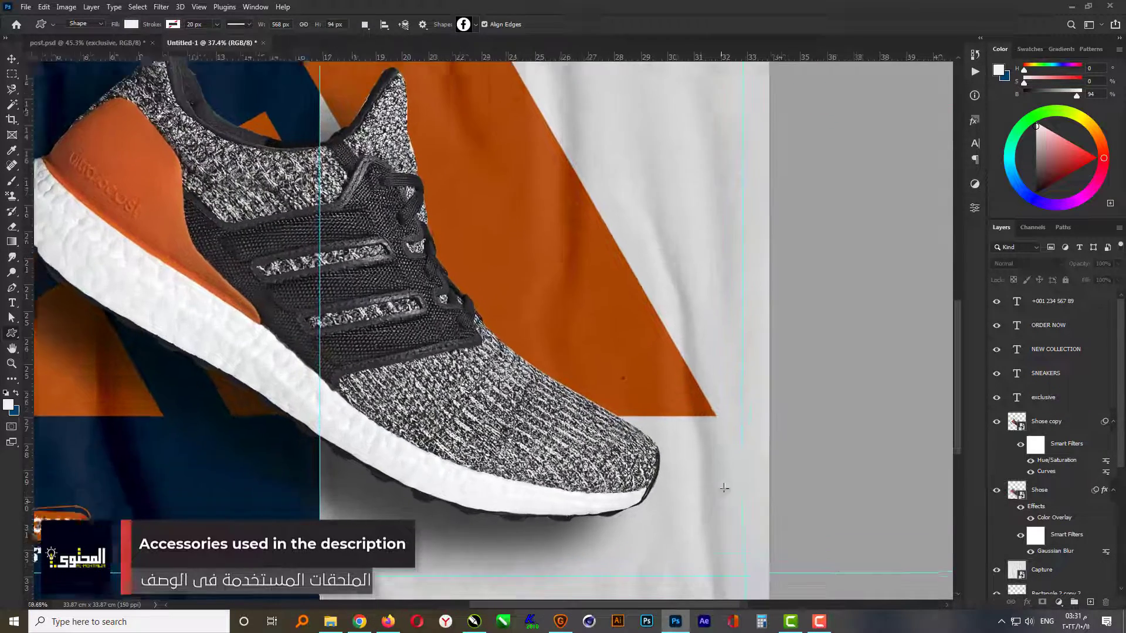
pyautogui.moveTo(746, 447); pyautogui.dragTo(711, 485)
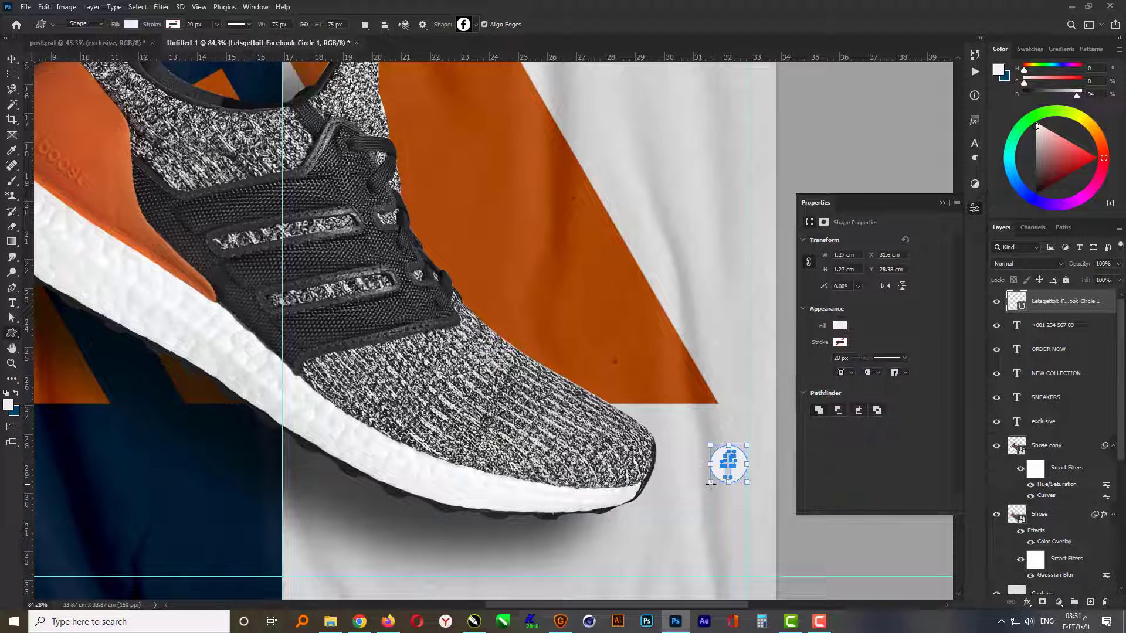
pyautogui.click(944, 203)
pyautogui.press('v')
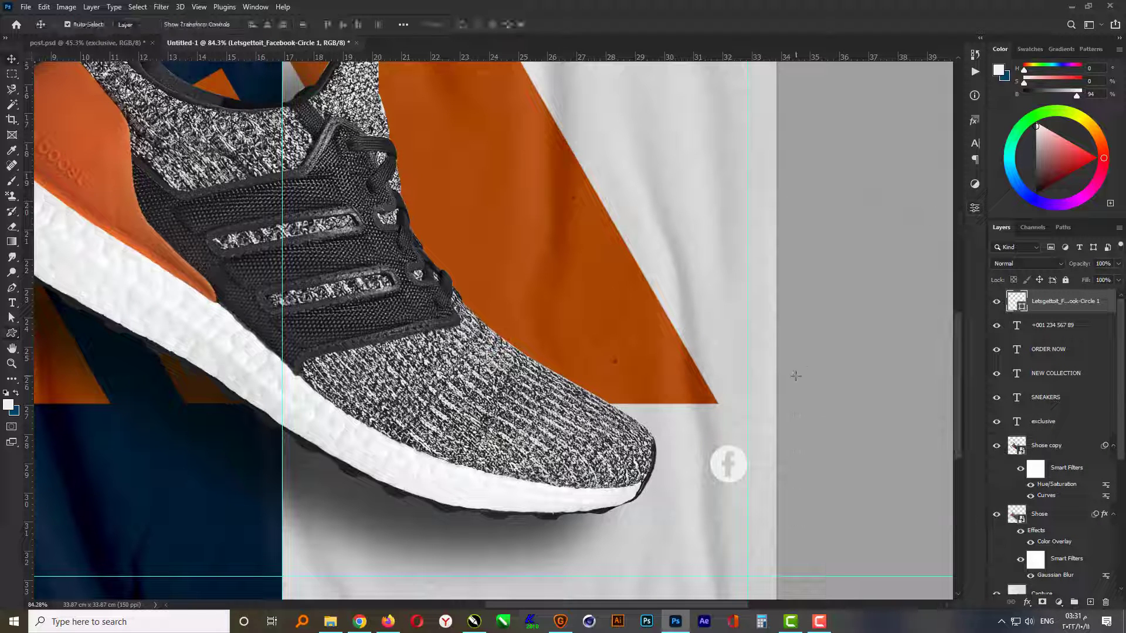
# - Recolour the Facebook icon dark blue with RGB 25, 50, 75
pyautogui.doubleClick(1021, 305)
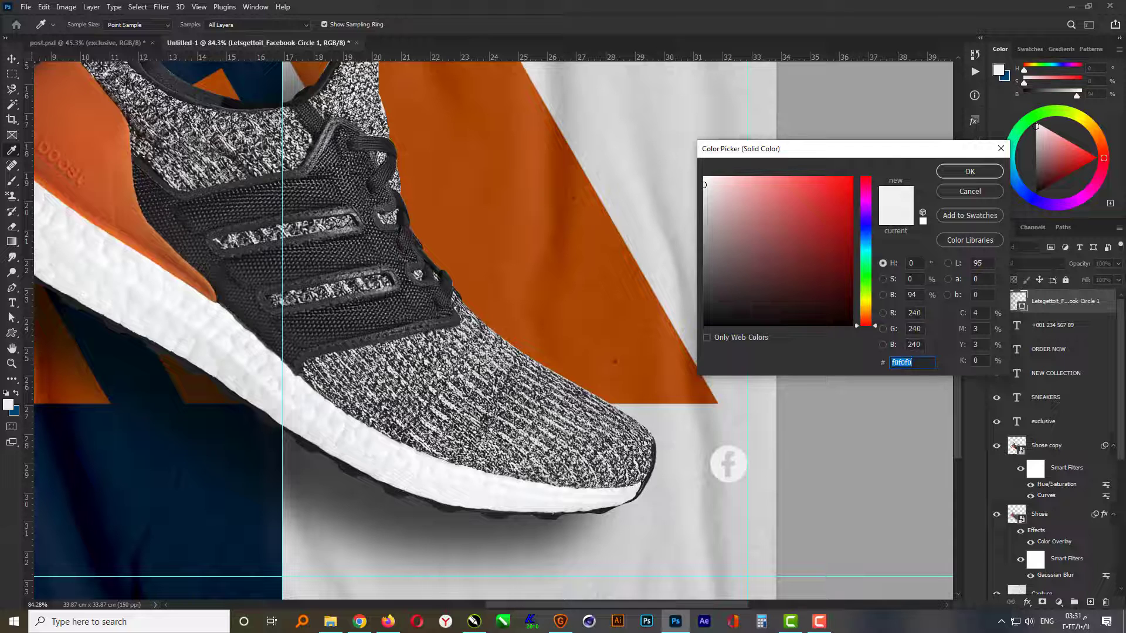
pyautogui.doubleClick(915, 313)
pyautogui.write('25')
pyautogui.write('50')
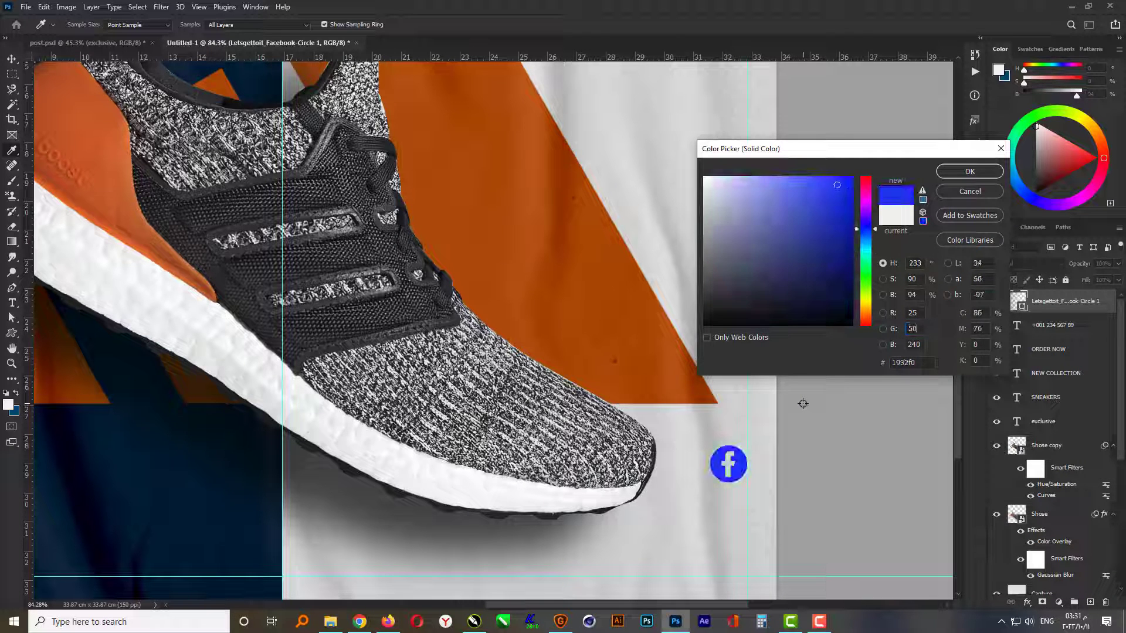
pyautogui.write('94')
pyautogui.press('Return')
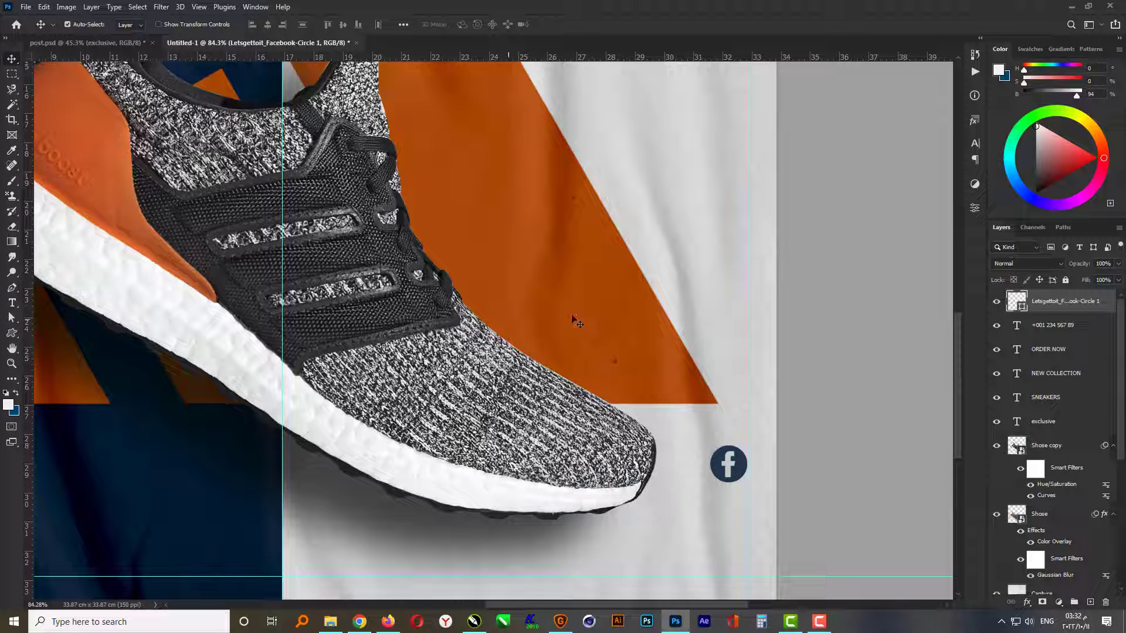
pyautogui.click(799, 305)
# - Draw an Instagram circle icon about 74 px wide directly below the Facebook icon, using the Custom Shape tool
pyautogui.click(11, 334)
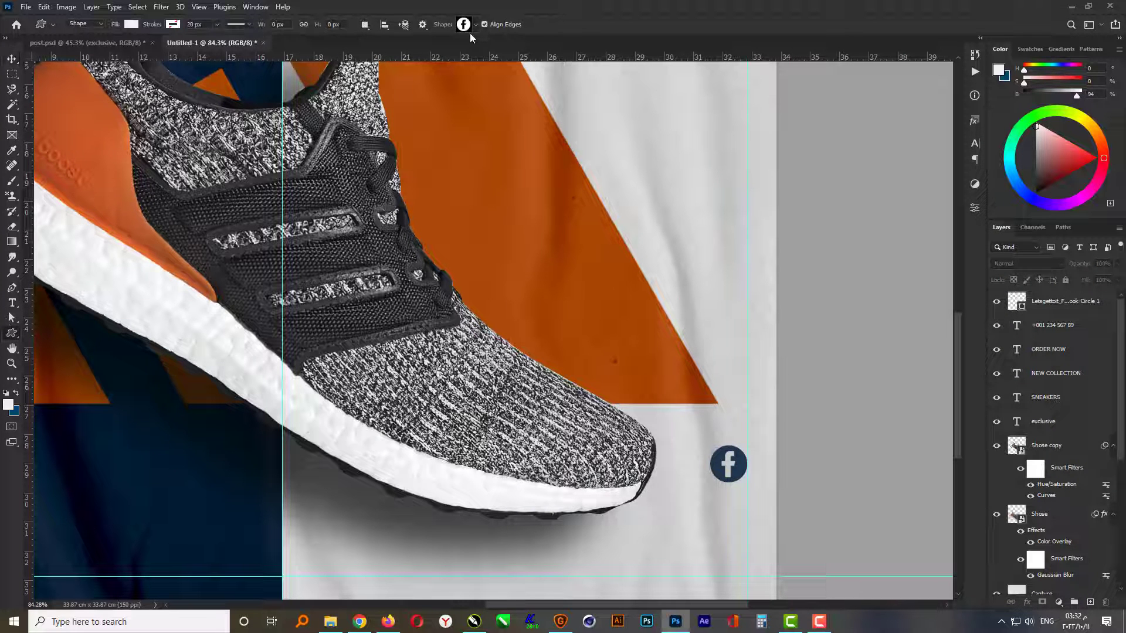
pyautogui.click(475, 24)
pyautogui.click(388, 366)
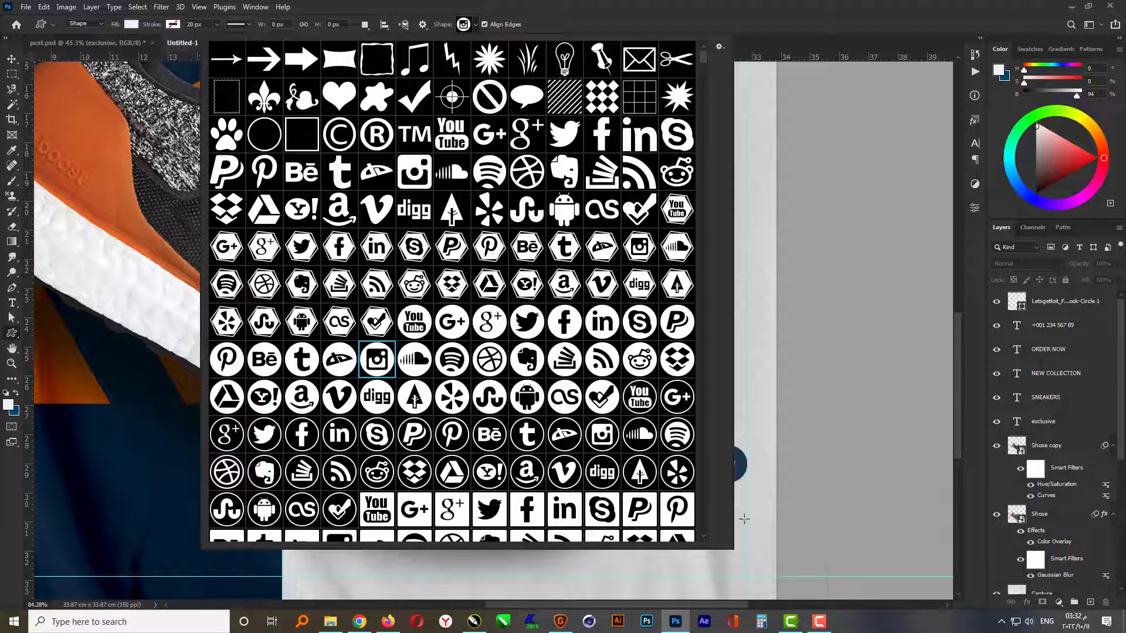
pyautogui.moveTo(747, 490); pyautogui.dragTo(697, 526)
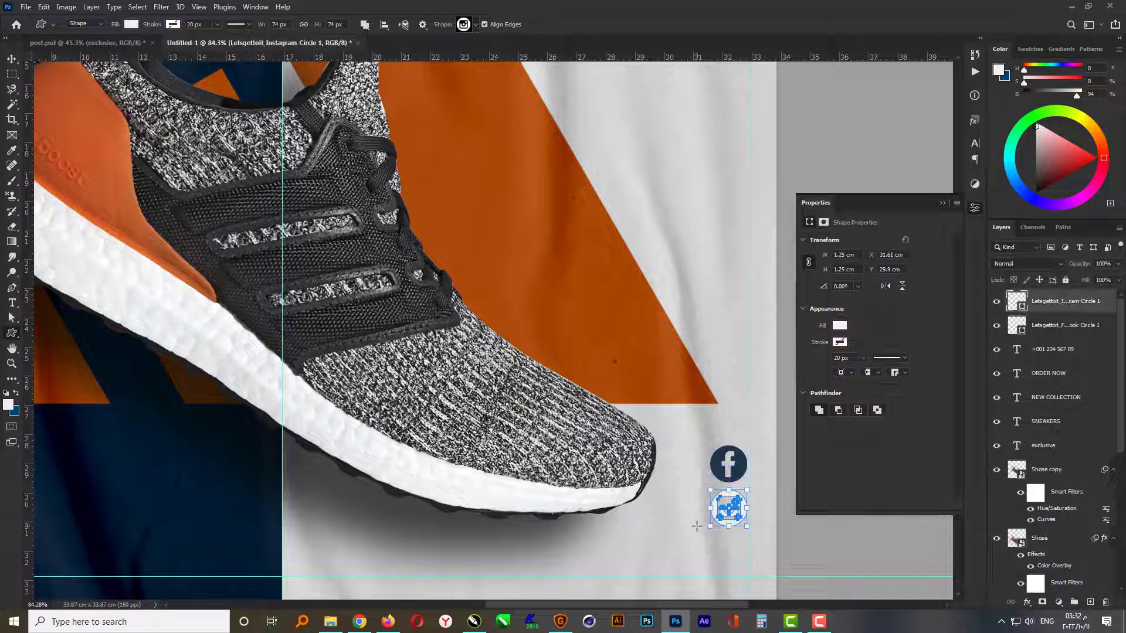
pyautogui.press('v')
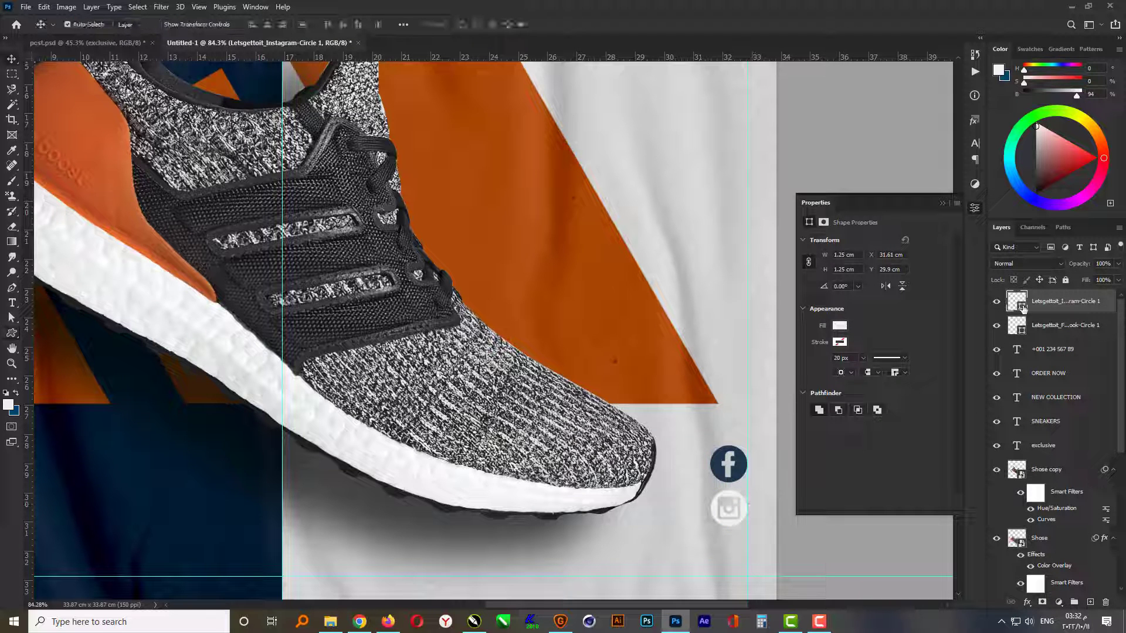
# - Recolour the Instagram icon by sampling the Facebook icon's dark blue (#19324b)
pyautogui.doubleClick(1021, 306)
pyautogui.click(729, 463)
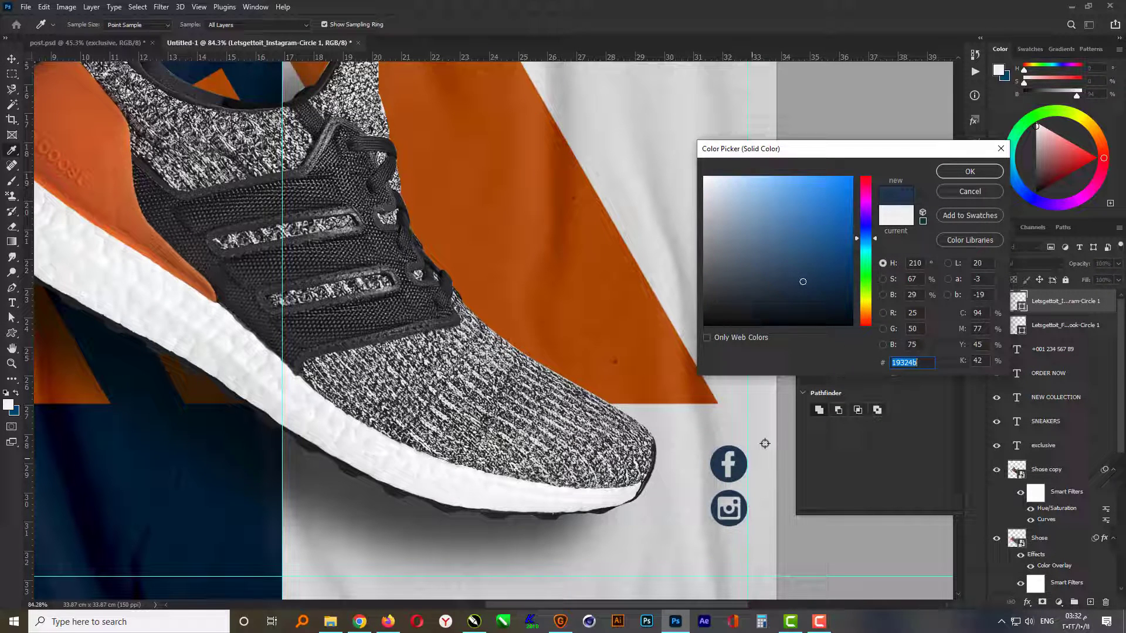
pyautogui.click(952, 175)
pyautogui.click(800, 537)
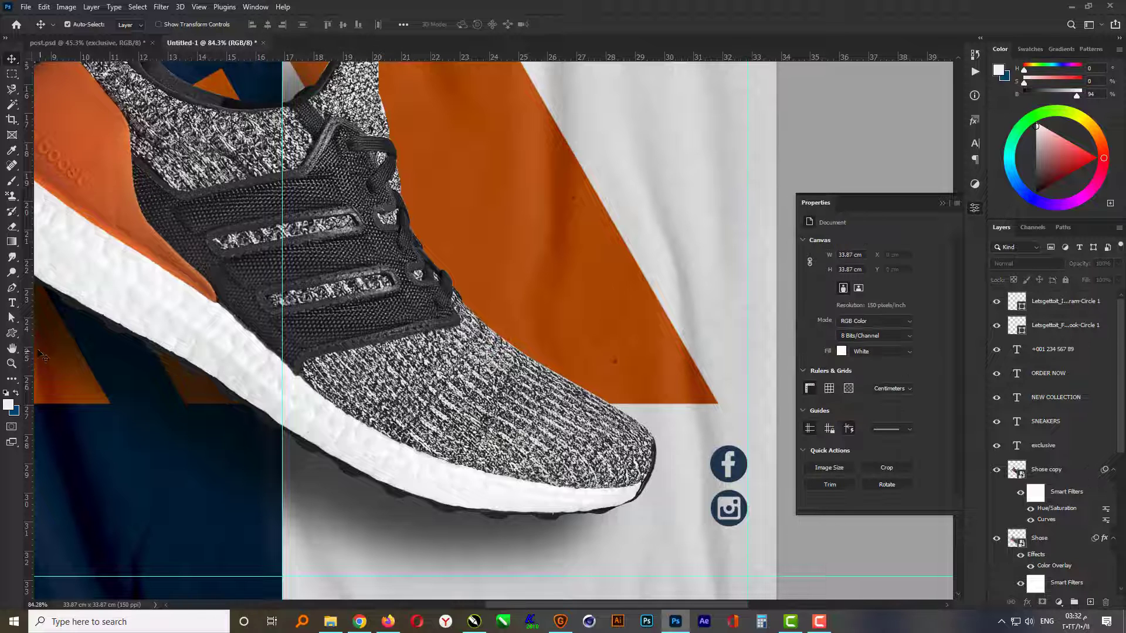
# - Draw a Twitter circle icon about 67 px wide below the Instagram icon, using the Custom Shape tool
pyautogui.click(12, 333)
pyautogui.click(476, 25)
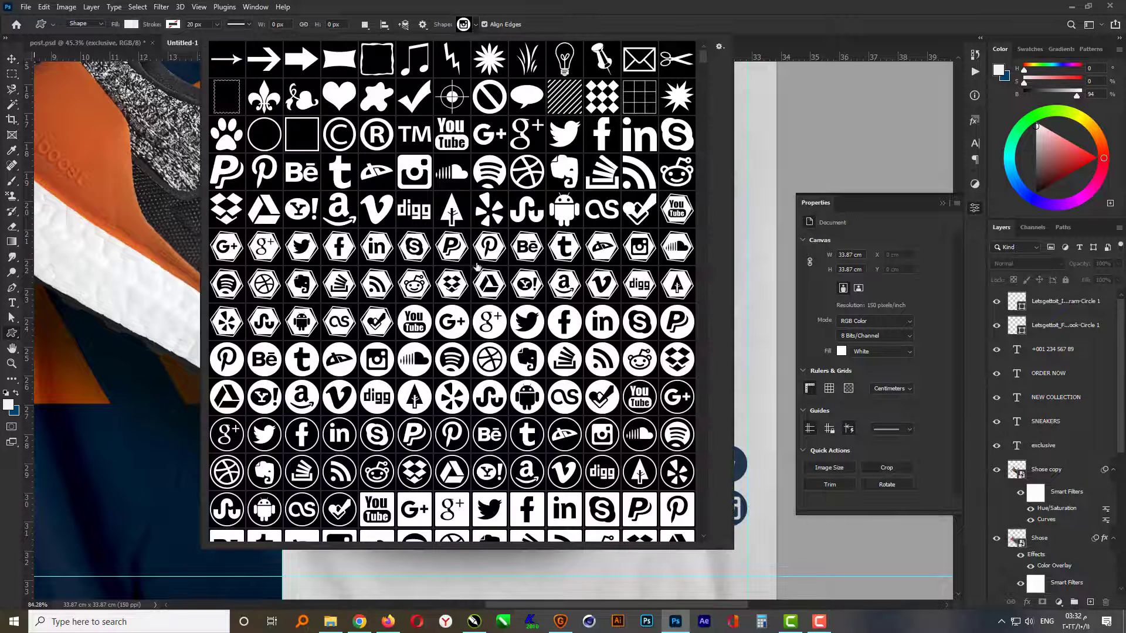
pyautogui.click(537, 328)
pyautogui.moveTo(747, 537); pyautogui.dragTo(692, 569)
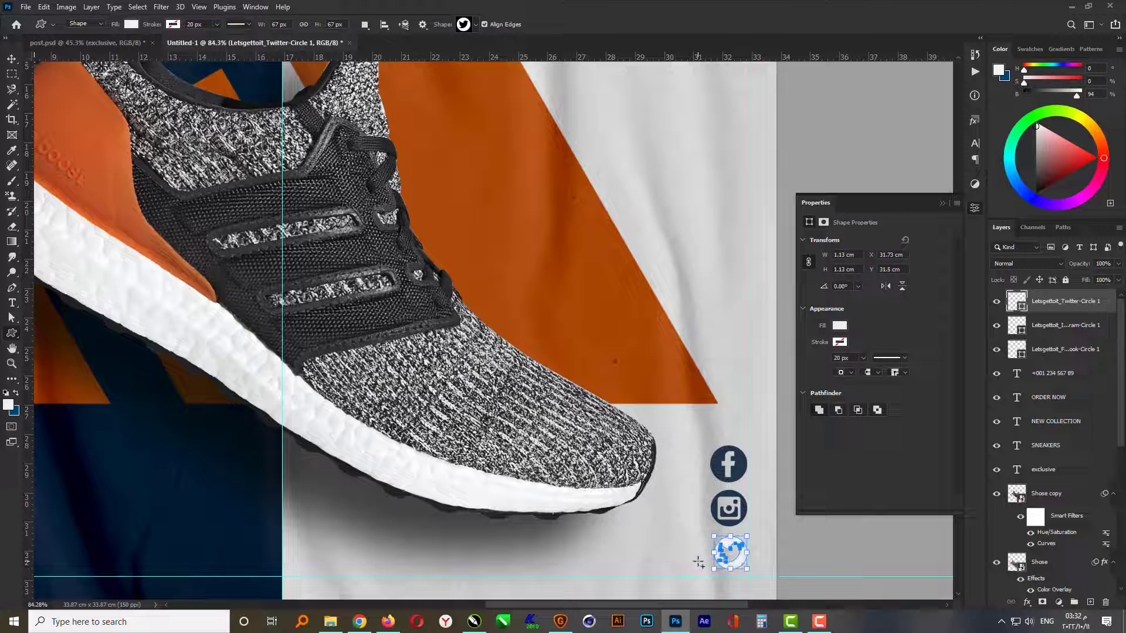
# - Recolour the Twitter icon by sampling the Facebook icon's dark blue
pyautogui.doubleClick(1021, 307)
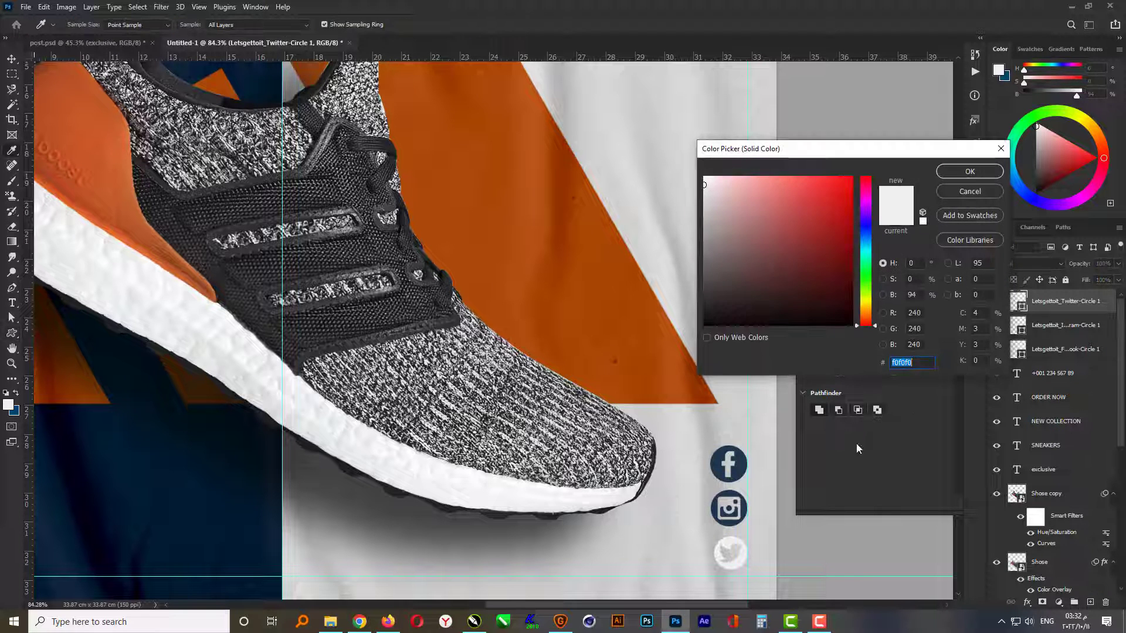
pyautogui.click(737, 469)
pyautogui.click(956, 168)
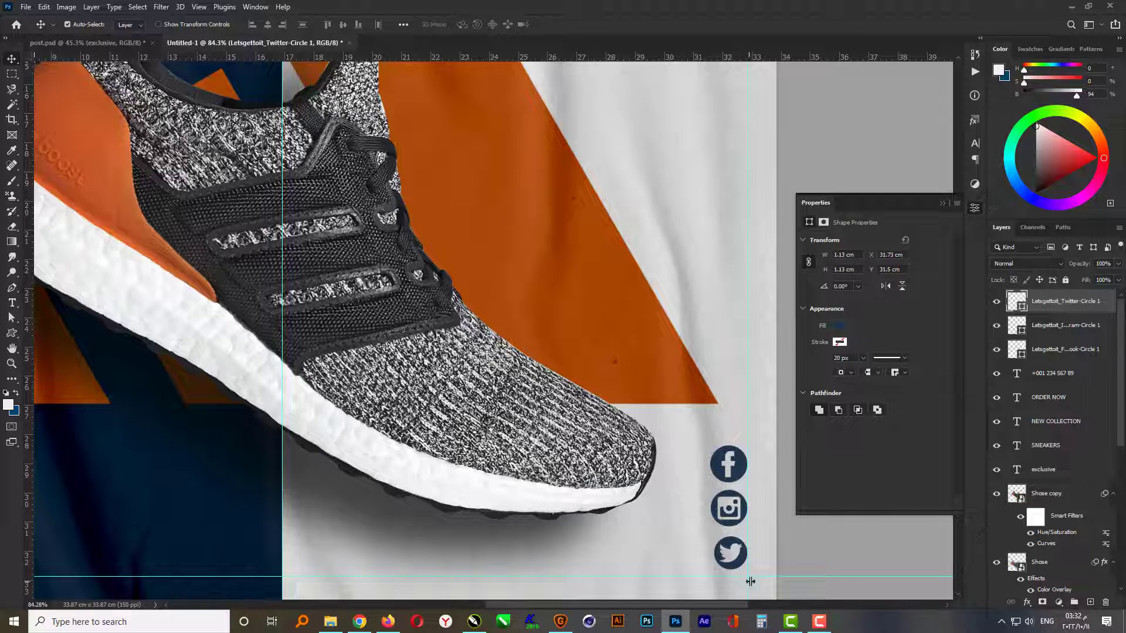
# - Move the Twitter icon closer beneath the Instagram icon and enlarge it to about 1.23 cm so their widths nearly match
pyautogui.scroll(5, 751, 581)
pyautogui.moveTo(724, 553)
pyautogui.mouseDown()
pyautogui.moveTo(712, 531)
pyautogui.moveTo(741, 544)
pyautogui.mouseUp()
pyautogui.hotkey('ctrl', 't')
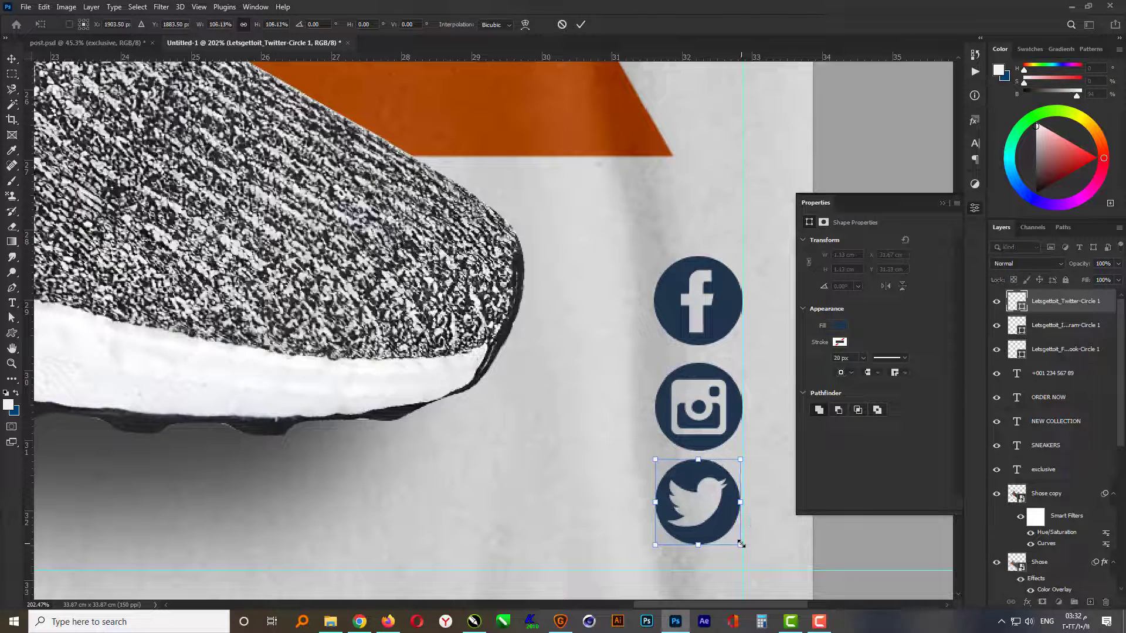
pyautogui.press('Return')
# - Move the Facebook icon slightly up and distribute the three social icons evenly in the vertical direction
pyautogui.scroll(-3, 782, 545)
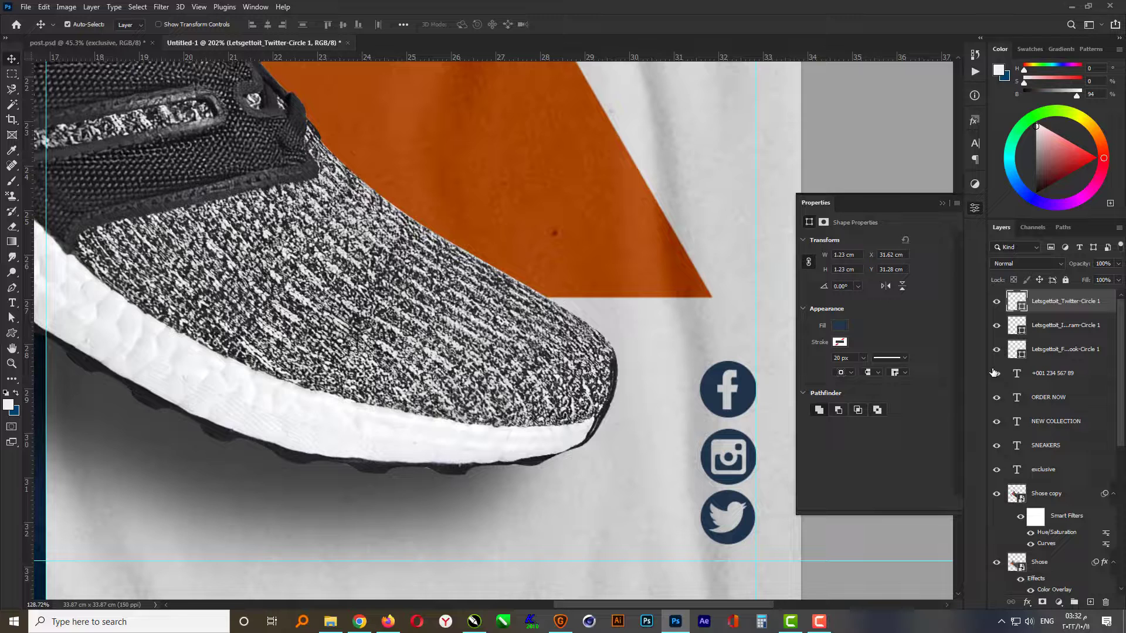
pyautogui.click(748, 402)
pyautogui.press('Up')
pyautogui.press('Up')
pyautogui.press('Up')
pyautogui.press('Up')
pyautogui.press('Up')
pyautogui.press('Up')
pyautogui.press('Up')
pyautogui.press('Up')
pyautogui.press('Up')
pyautogui.press('Up')
pyautogui.press('Up')
pyautogui.press('Up')
pyautogui.press('Up')
pyautogui.press('Up')
pyautogui.press('Up')
pyautogui.press('Up')
pyautogui.press('Up')
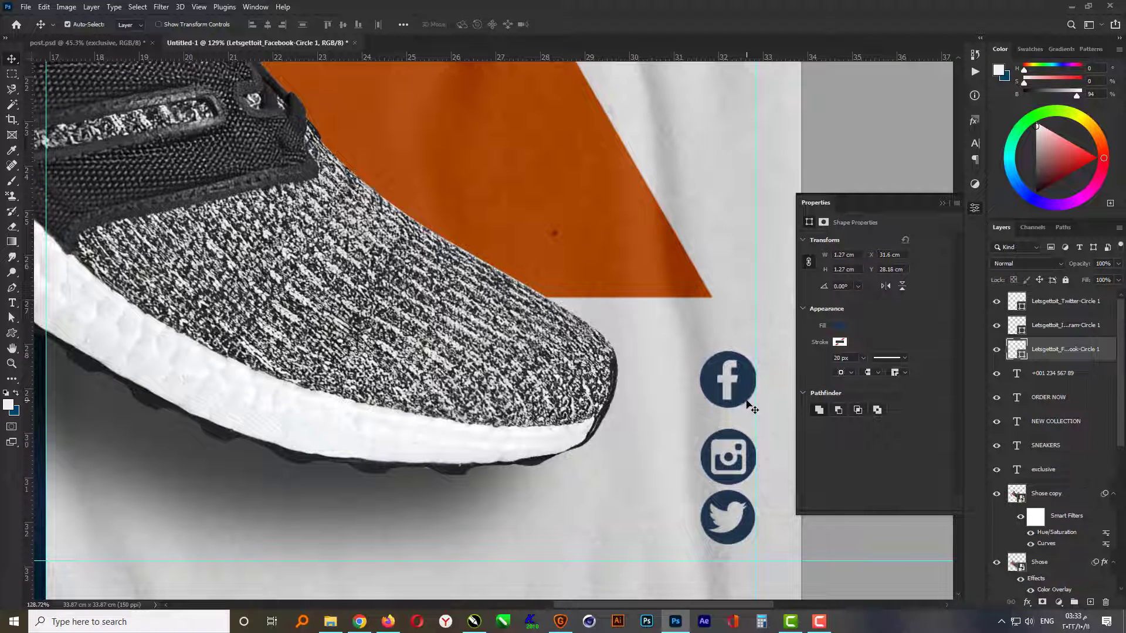
pyautogui.keyDown('shift'); pyautogui.click(1048, 302); pyautogui.keyUp('shift')
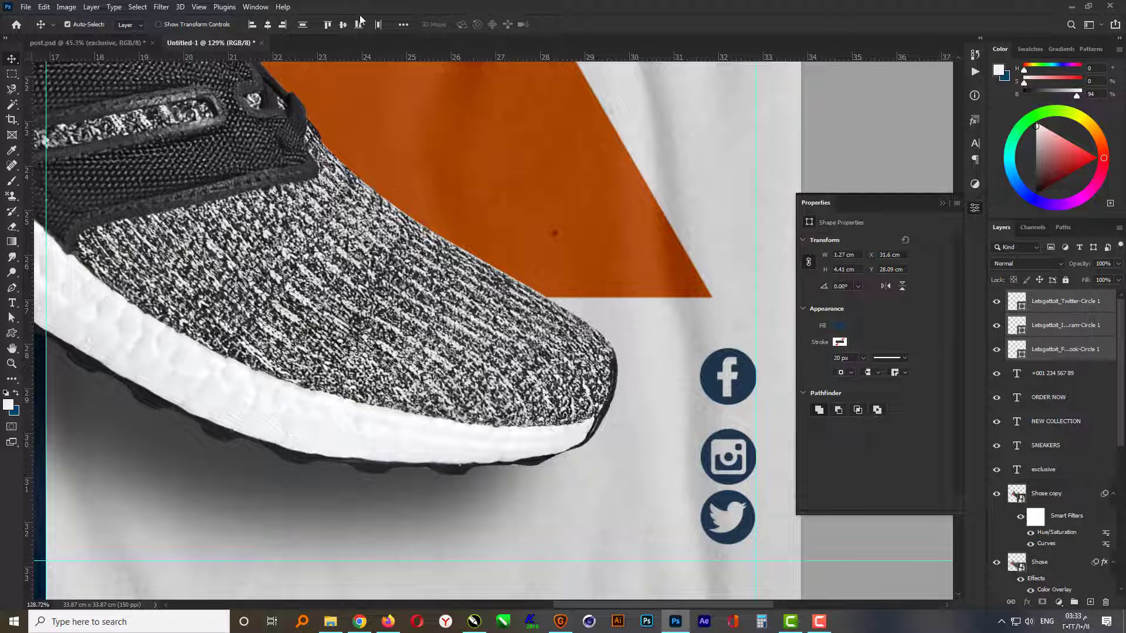
pyautogui.click(302, 24)
# - Shift the three social icons left away from the margin guide and scale them together to about 86%
pyautogui.hotkey('ctrl', 't')
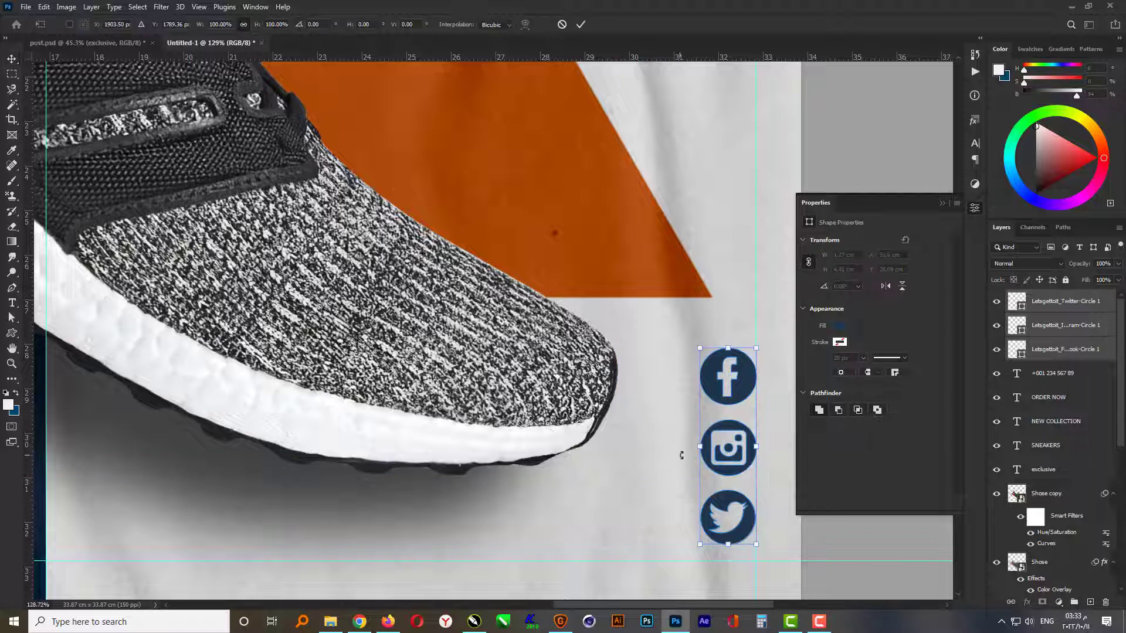
pyautogui.scroll(-3, 753, 521)
pyautogui.scroll(-3, 754, 521)
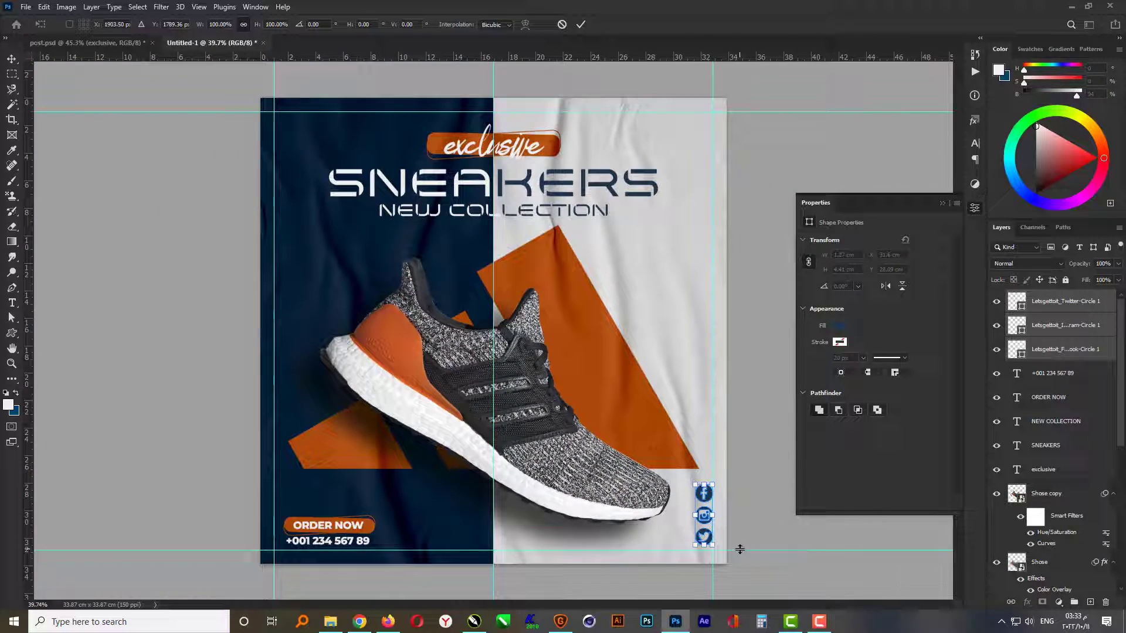
pyautogui.press('Left')
pyautogui.press('Left')
pyautogui.press('Left')
pyautogui.press('Left')
pyautogui.press('Left')
pyautogui.press('Left')
pyautogui.press('Left')
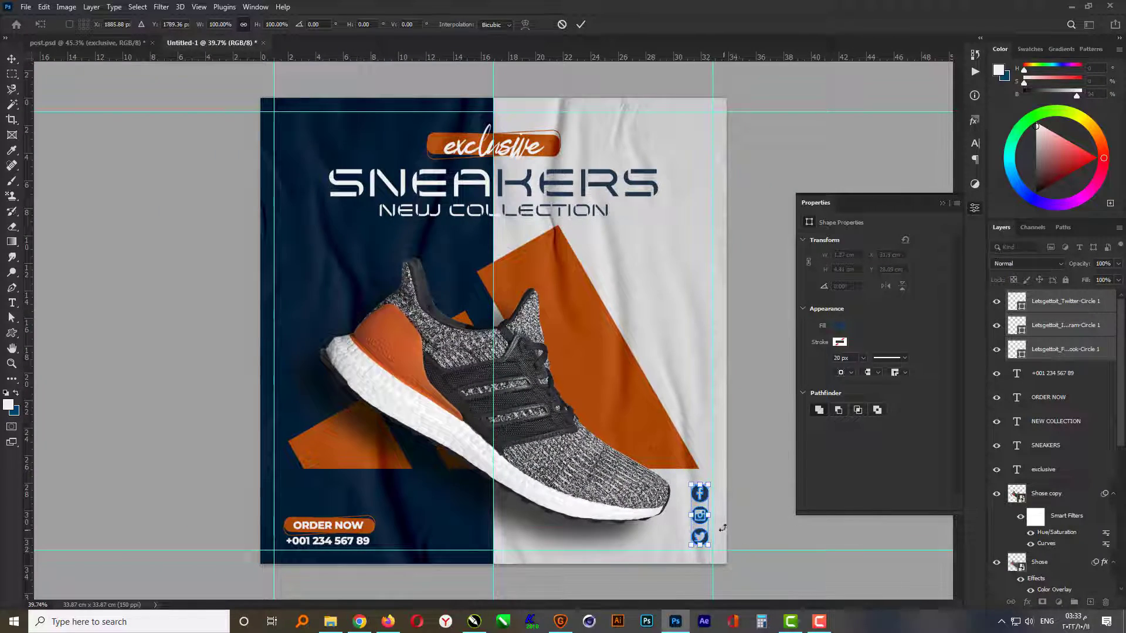
pyautogui.moveTo(689, 481); pyautogui.dragTo(693, 492)
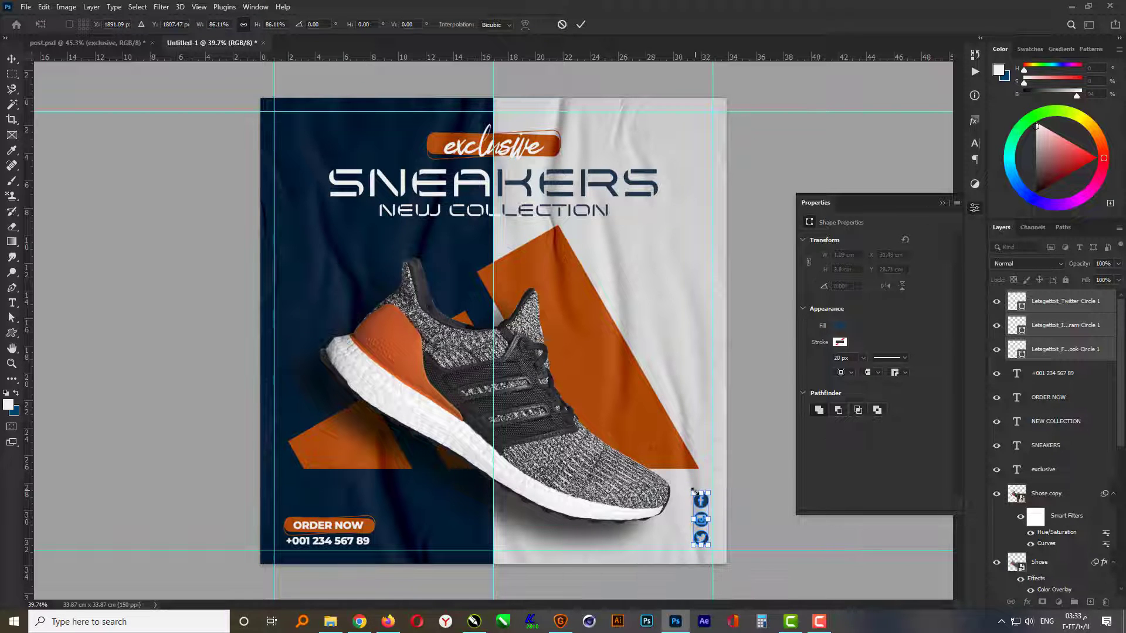
pyautogui.press('Return')
# - Nudge the three social icons down and slightly right within the corner margin guides, and fit the whole post in view
pyautogui.press('Down')
pyautogui.press('Down')
pyautogui.press('Down')
pyautogui.press('Down')
pyautogui.press('Down')
pyautogui.press('Down')
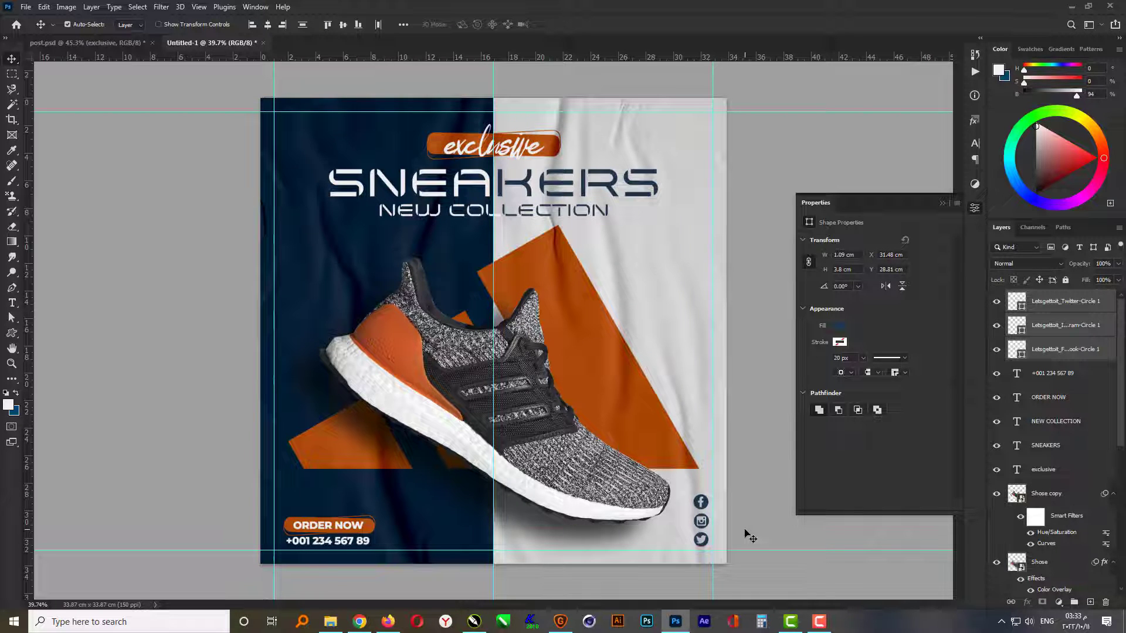
pyautogui.press('Right')
pyautogui.press('Right')
pyautogui.click(943, 203)
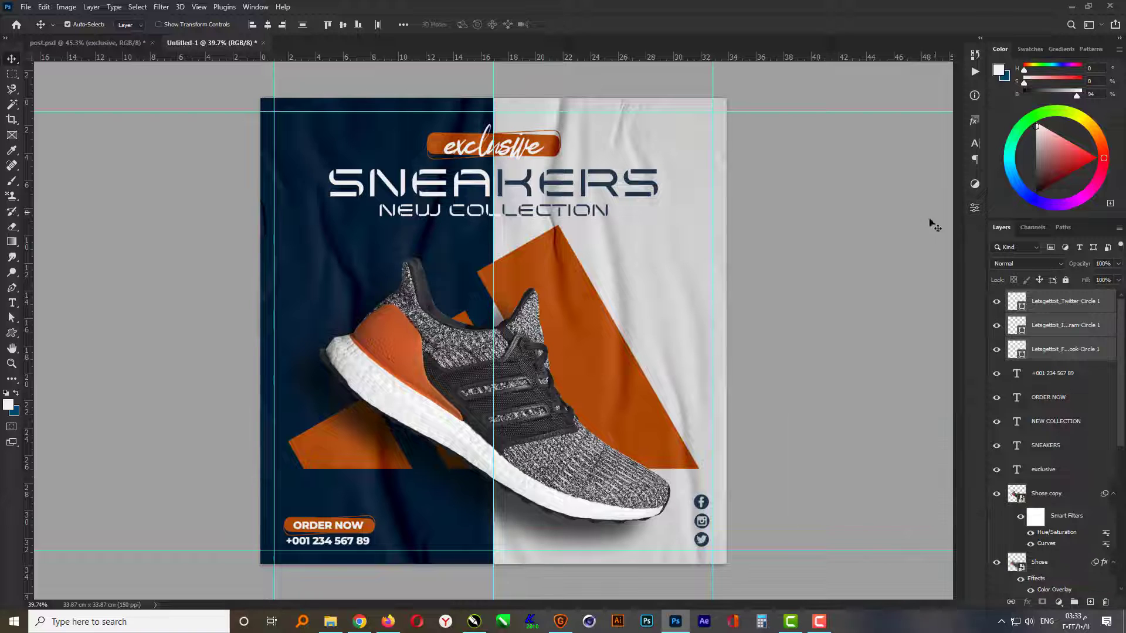
pyautogui.click(850, 322)
pyautogui.hotkey('ctrl', '0')
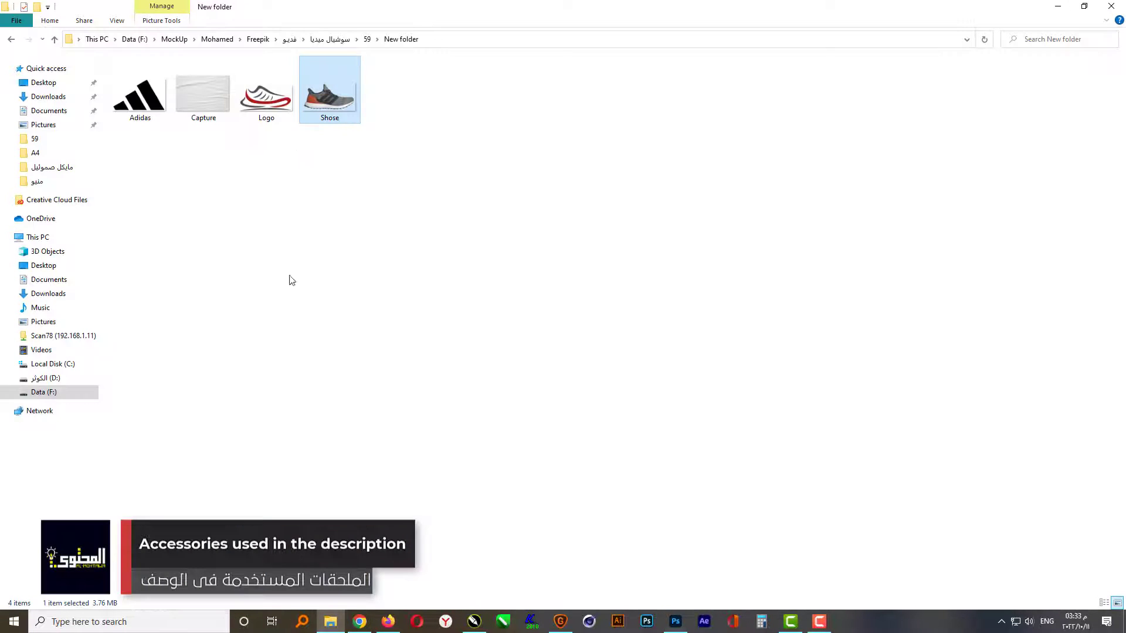
# - Place the Logo image from the project folder into the post, on the navy half below the headings
pyautogui.click(269, 106)
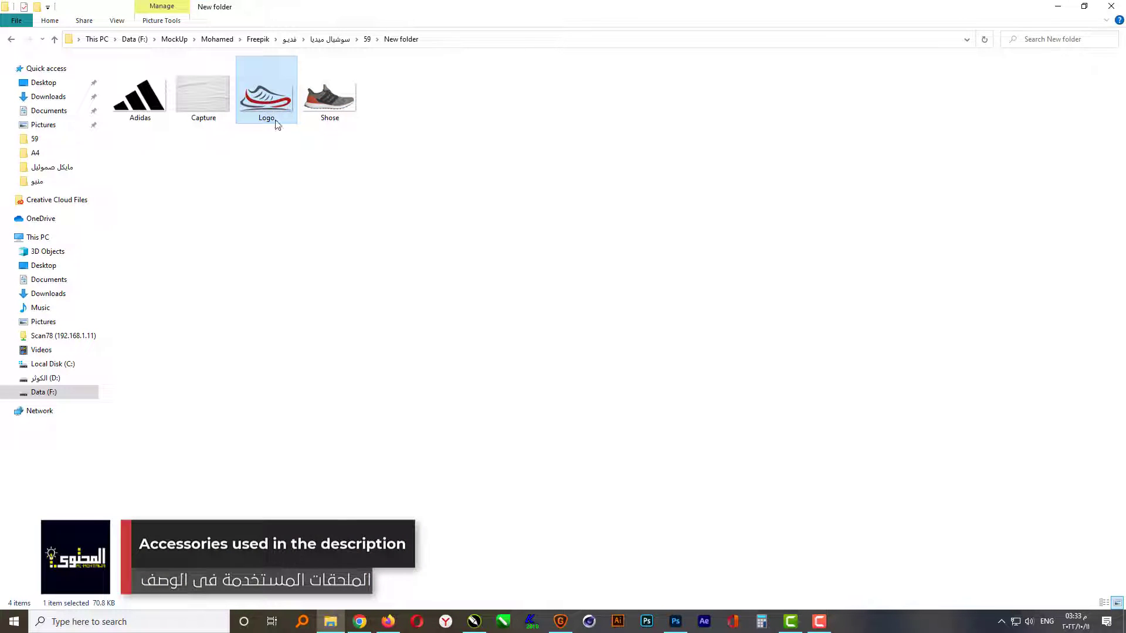
pyautogui.moveTo(277, 124); pyautogui.dragTo(421, 244)
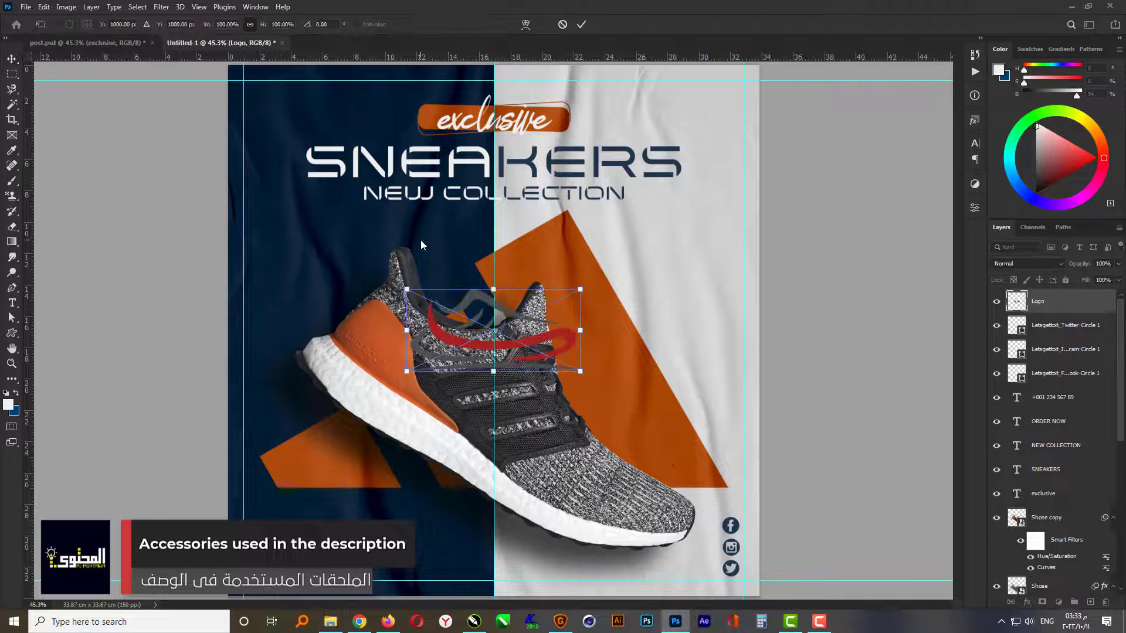
pyautogui.moveTo(480, 349); pyautogui.dragTo(324, 247)
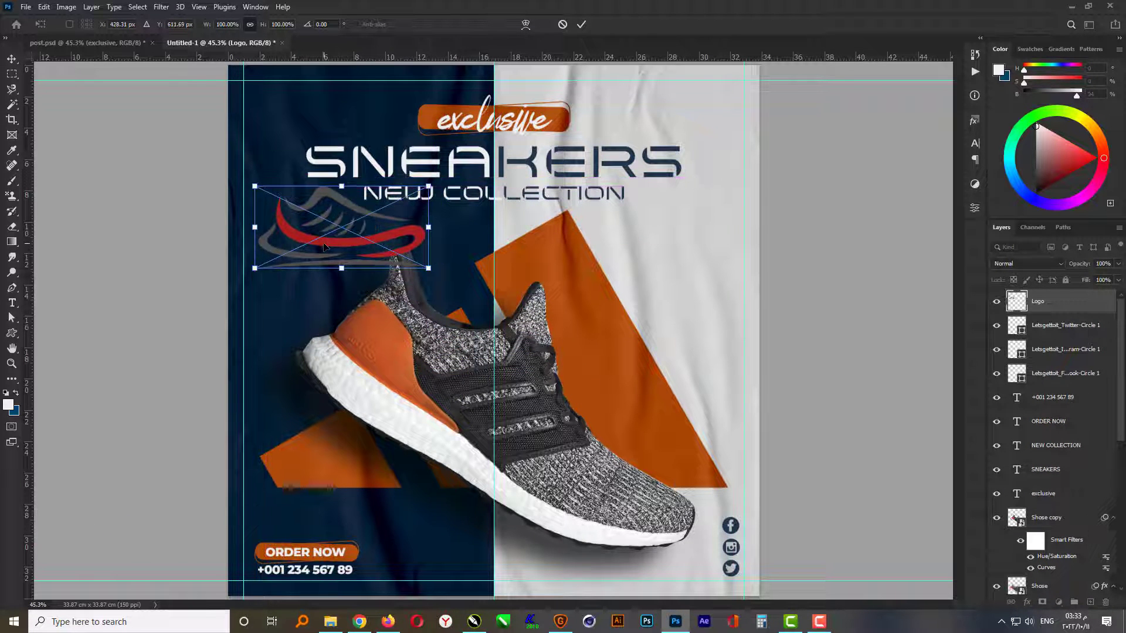
pyautogui.press('Return')
# - Trace a closed Pen tool path around the red swoosh of the shoe logo, leaving out the gray strokes
pyautogui.click(11, 289)
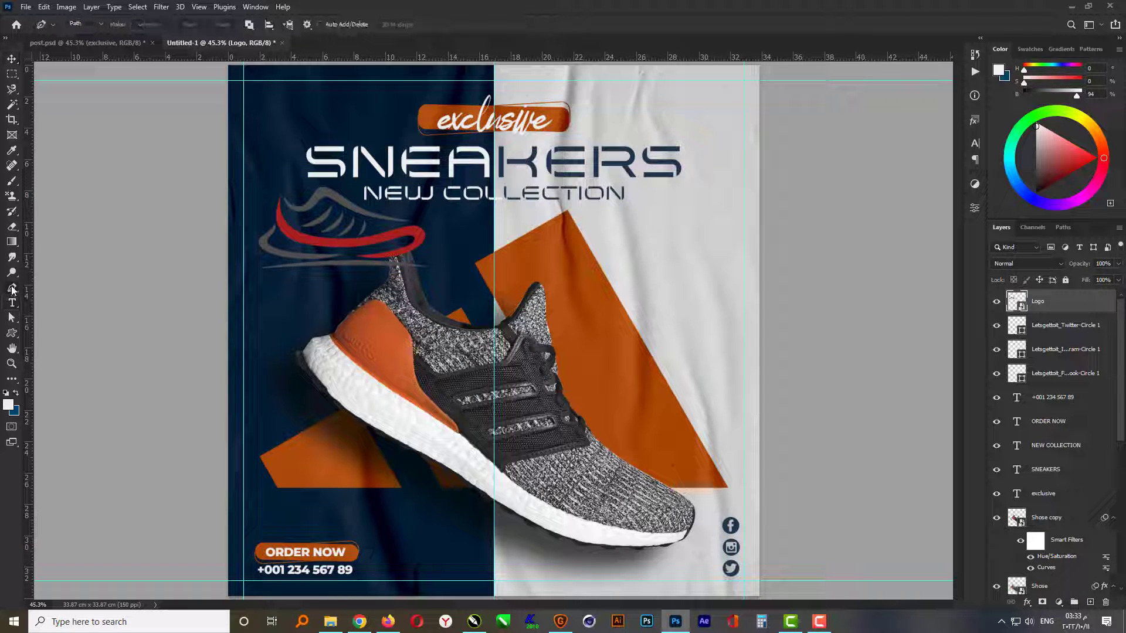
pyautogui.press('capslock')
pyautogui.scroll(9, 299, 214)
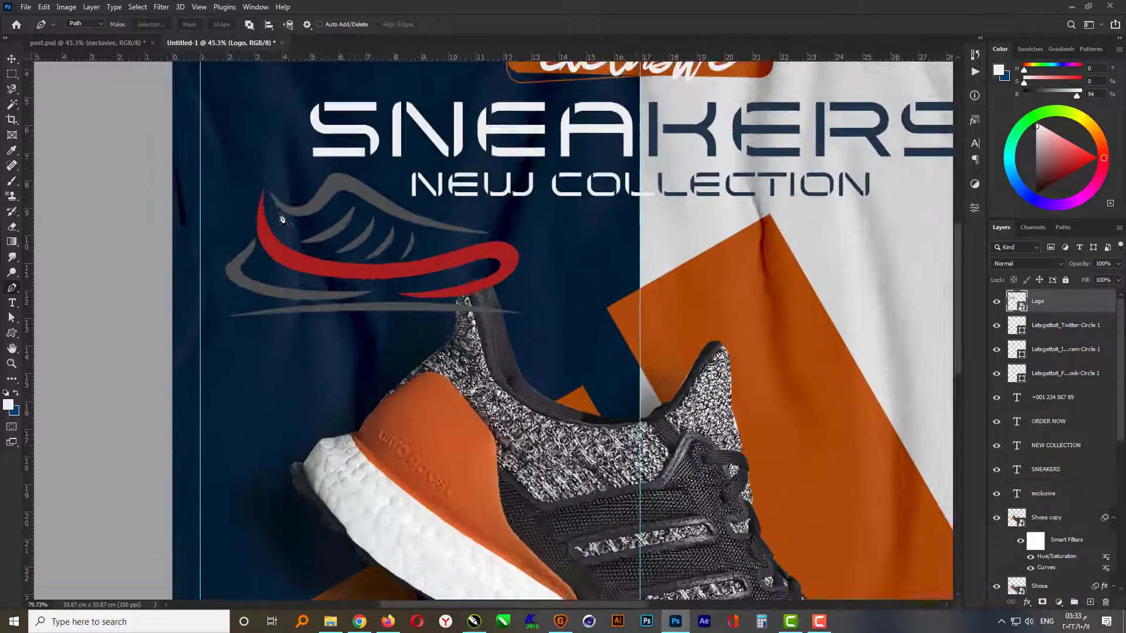
pyautogui.scroll(1, 282, 218)
pyautogui.moveTo(251, 137); pyautogui.dragTo(258, 155)
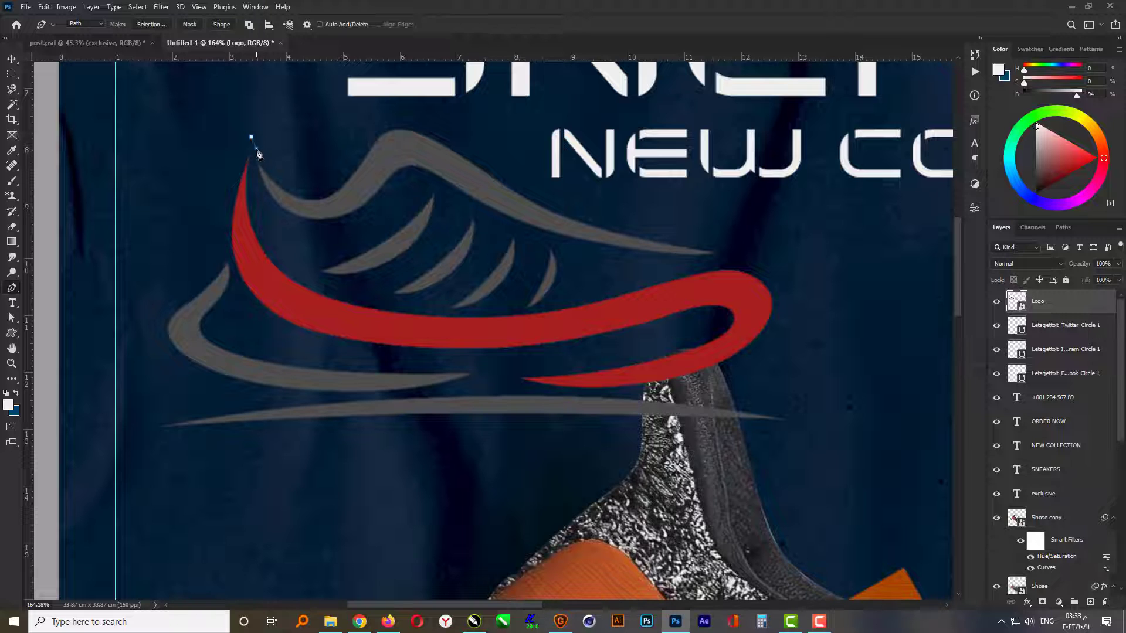
pyautogui.click(253, 175)
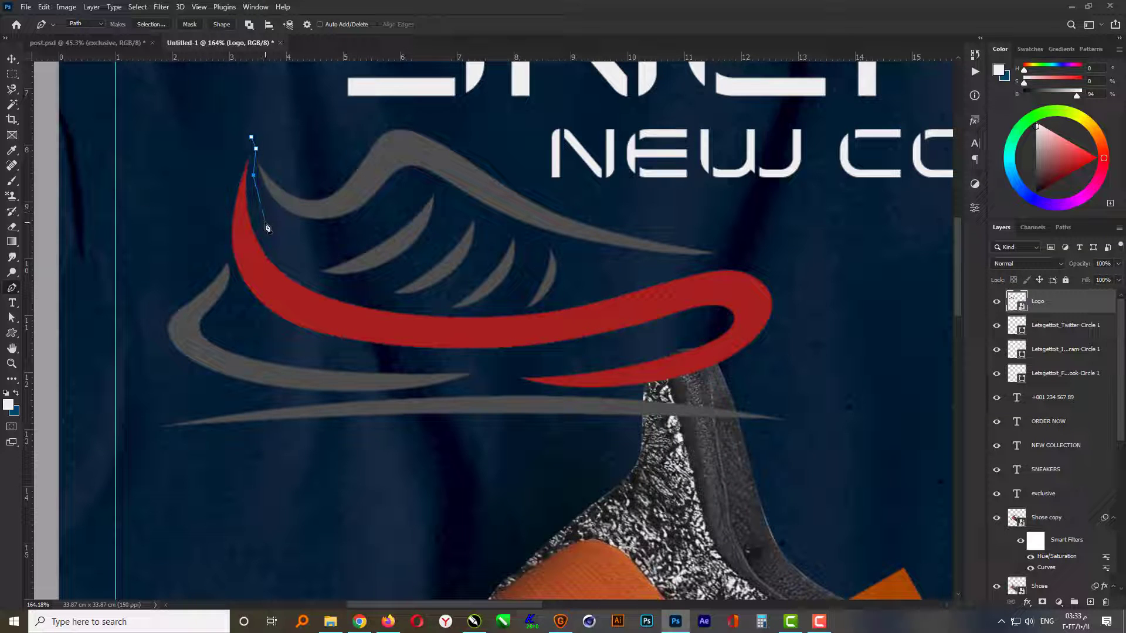
pyautogui.click(390, 302)
pyautogui.click(460, 315)
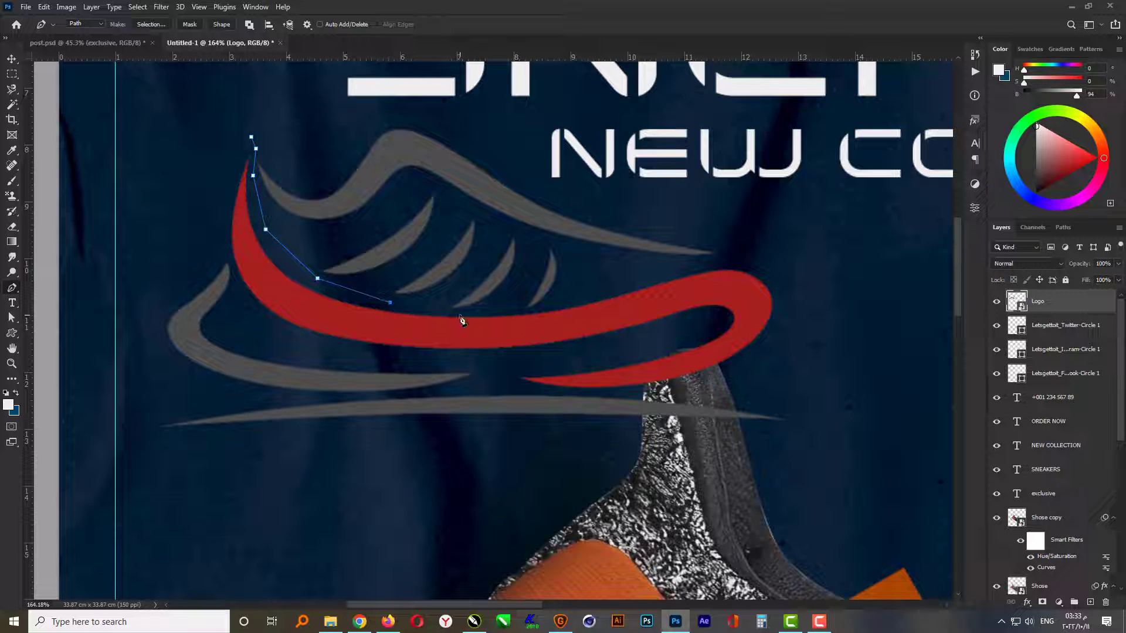
pyautogui.click(536, 312)
pyautogui.click(594, 296)
pyautogui.click(697, 269)
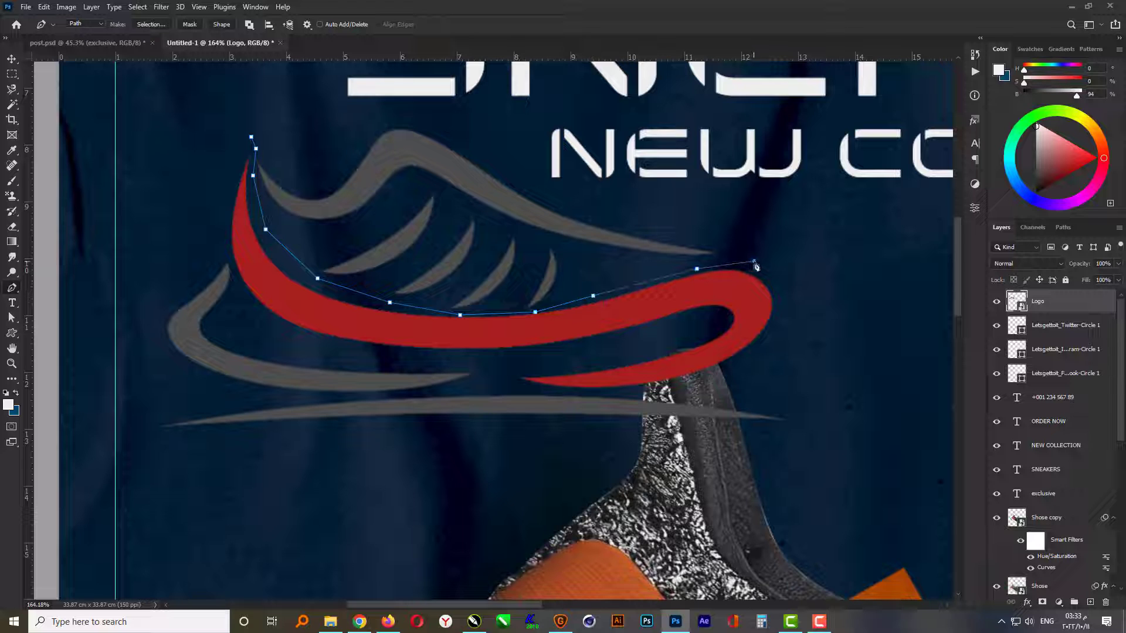
pyautogui.click(796, 301)
pyautogui.click(692, 388)
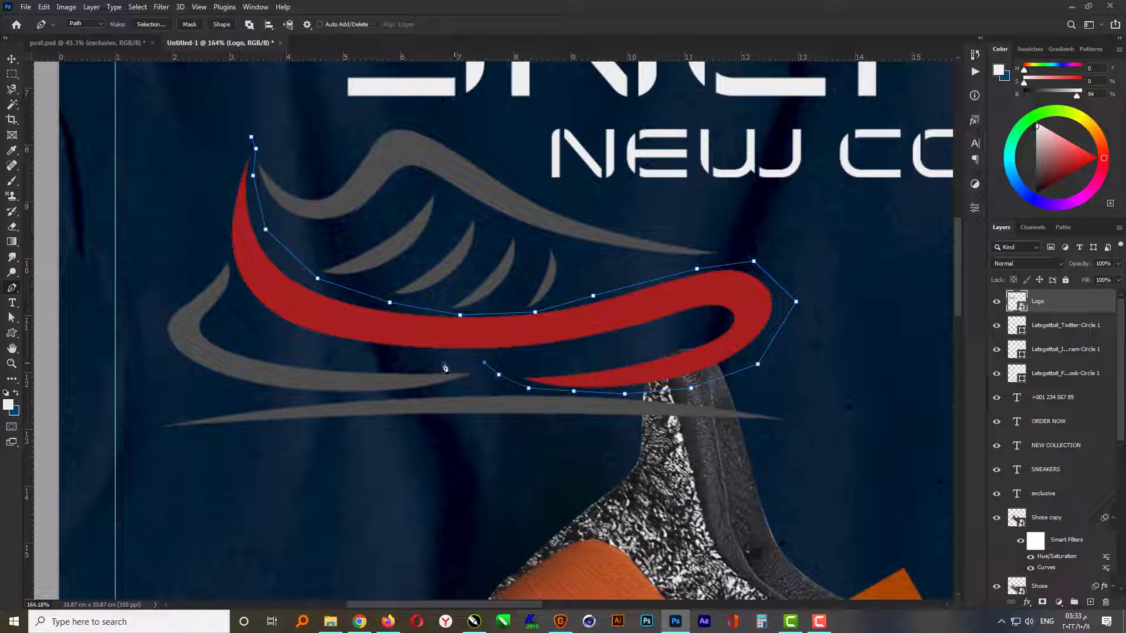
pyautogui.click(393, 360)
pyautogui.click(219, 187)
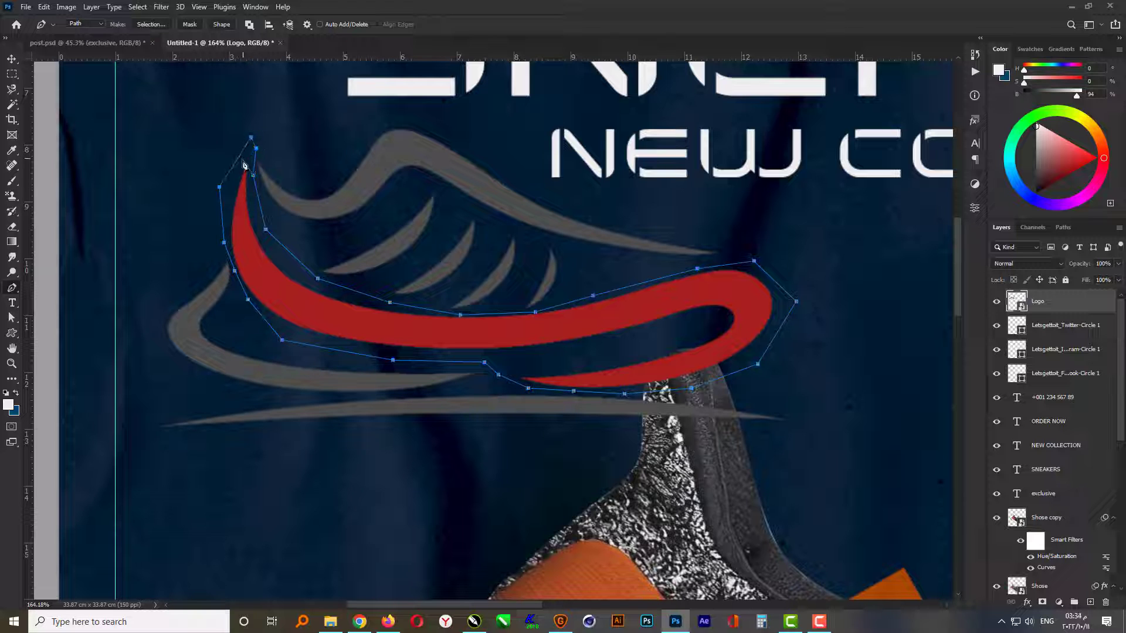
# - Turn the path into a selection with 0-pixel feather and copy the red swoosh to its own layer
pyautogui.rightClick(377, 333)
pyautogui.click(422, 380)
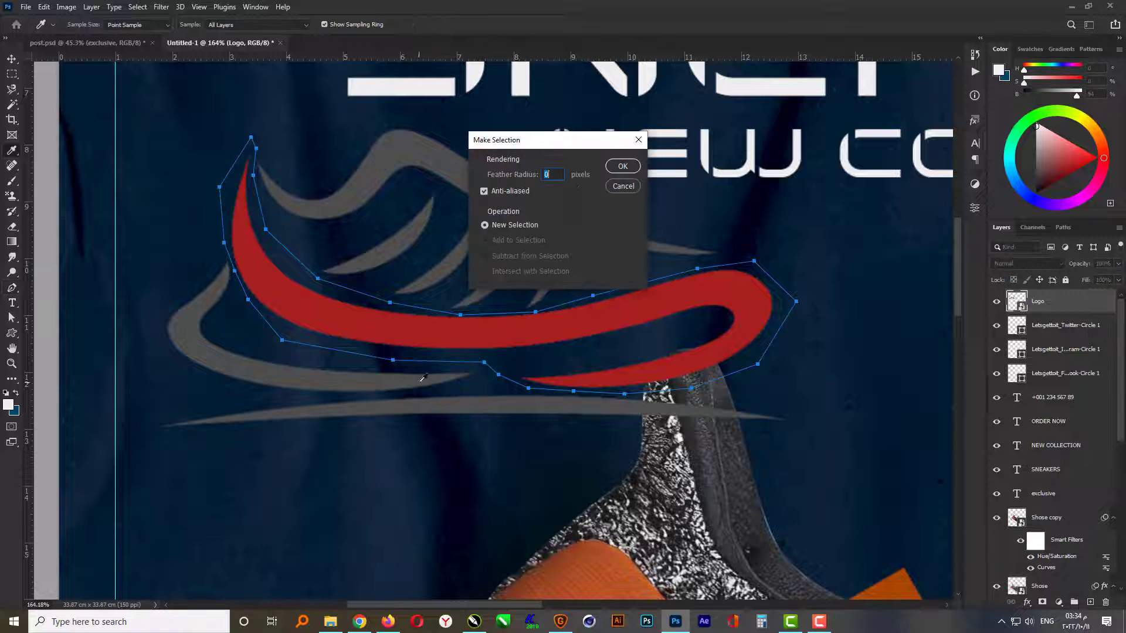
pyautogui.click(624, 166)
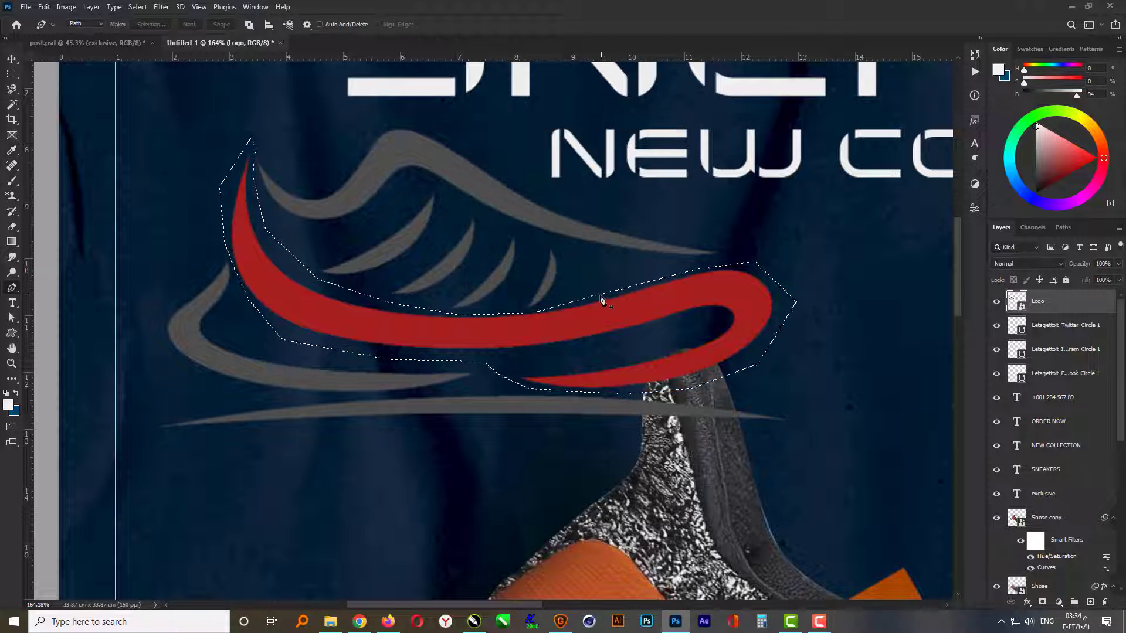
pyautogui.press('m')
pyautogui.rightClick(326, 311)
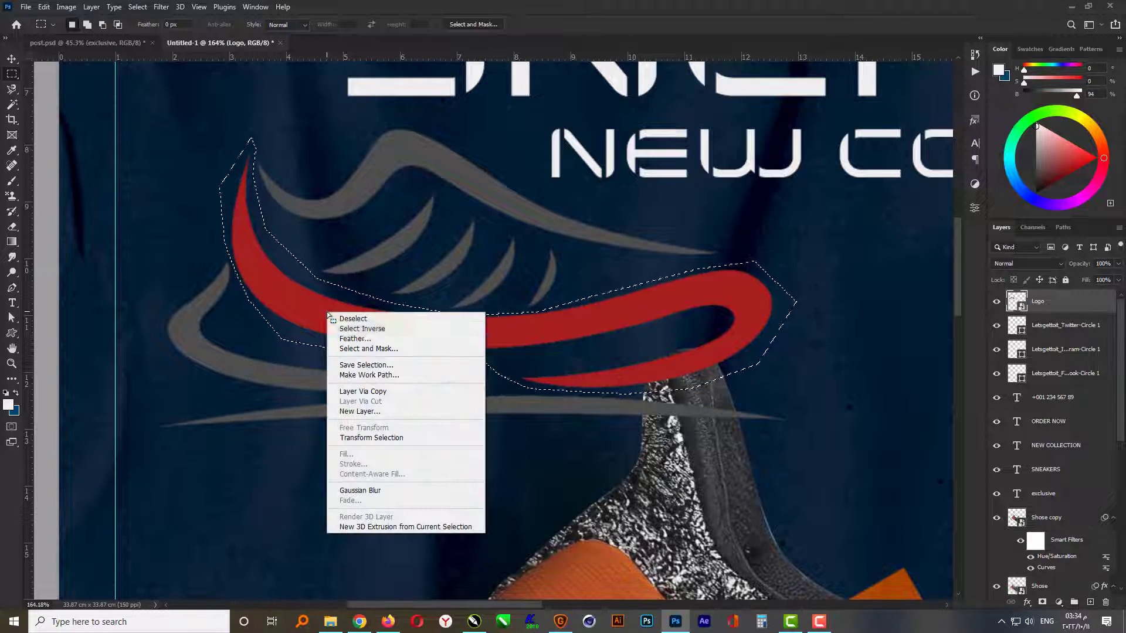
pyautogui.click(392, 392)
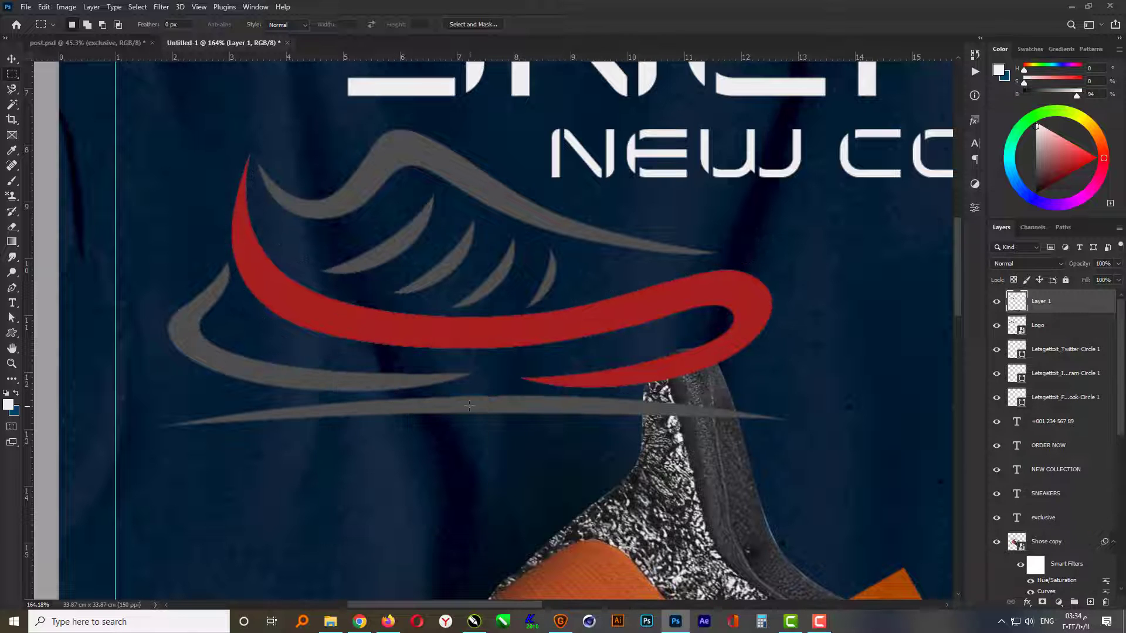
# - Apply a Color Overlay of RGB 200, 100, 30 to the swoosh layer
pyautogui.press('v')
pyautogui.scroll(-3, 313, 360)
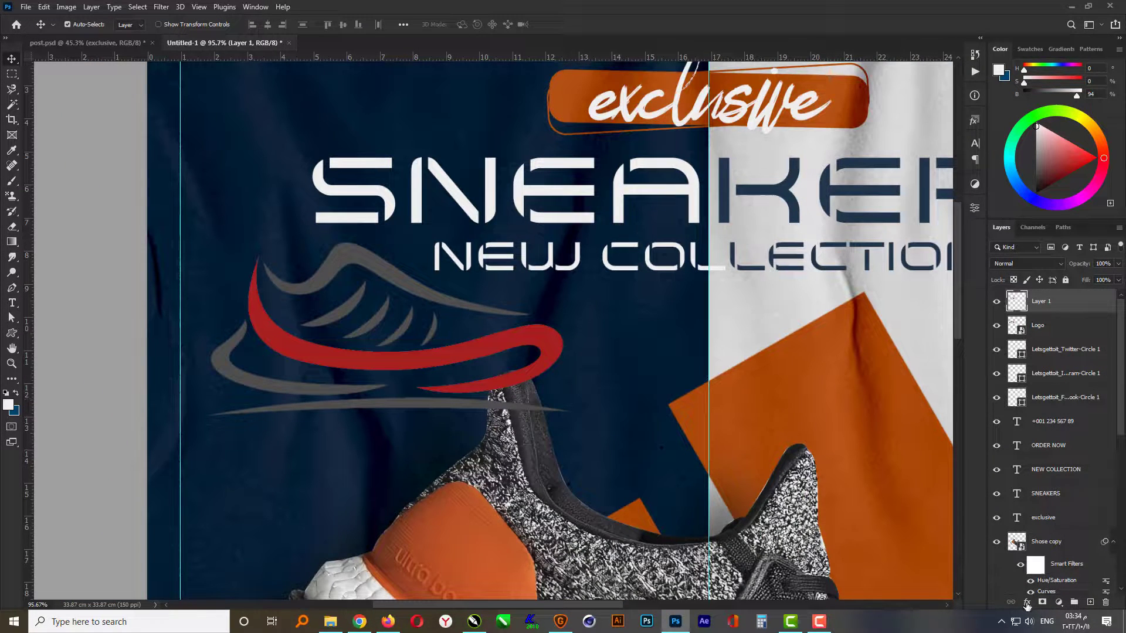
pyautogui.click(1027, 606)
pyautogui.click(1049, 556)
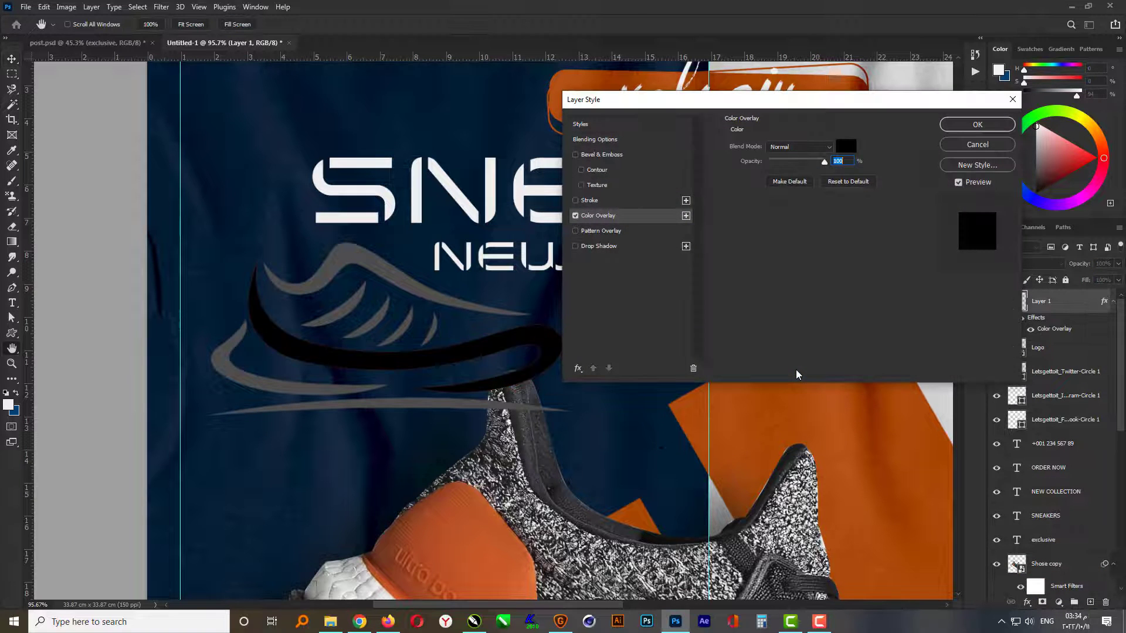
pyautogui.click(846, 146)
pyautogui.click(911, 313)
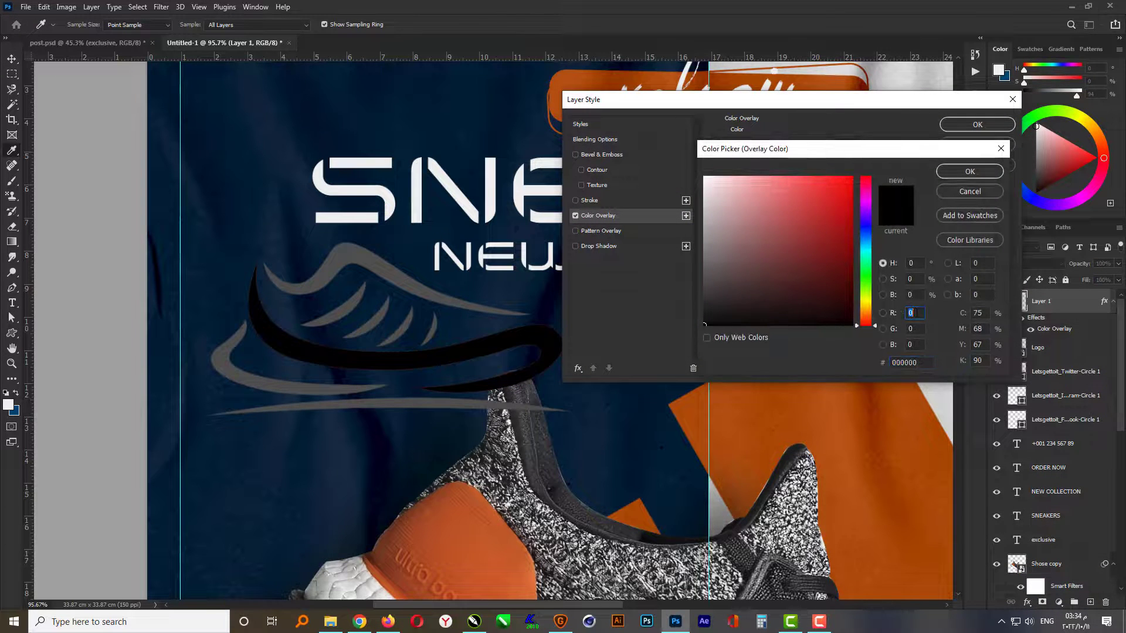
pyautogui.write('200')
pyautogui.press('Tab')
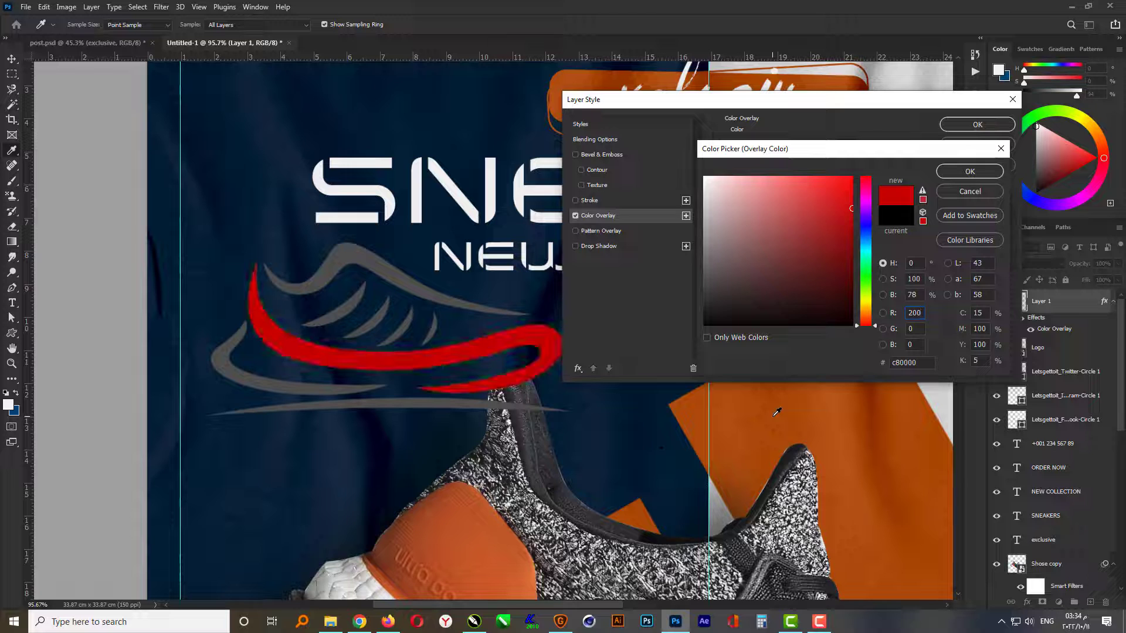
pyautogui.write('100')
pyautogui.press('Tab')
pyautogui.write('30')
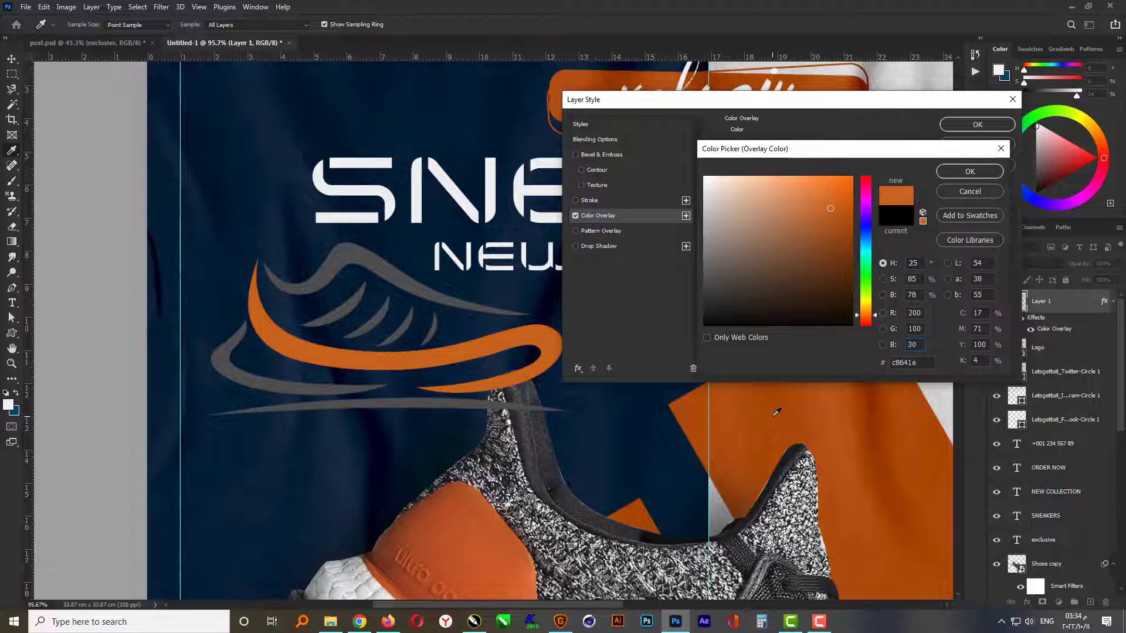
pyautogui.press('Return')
pyautogui.press('Return')
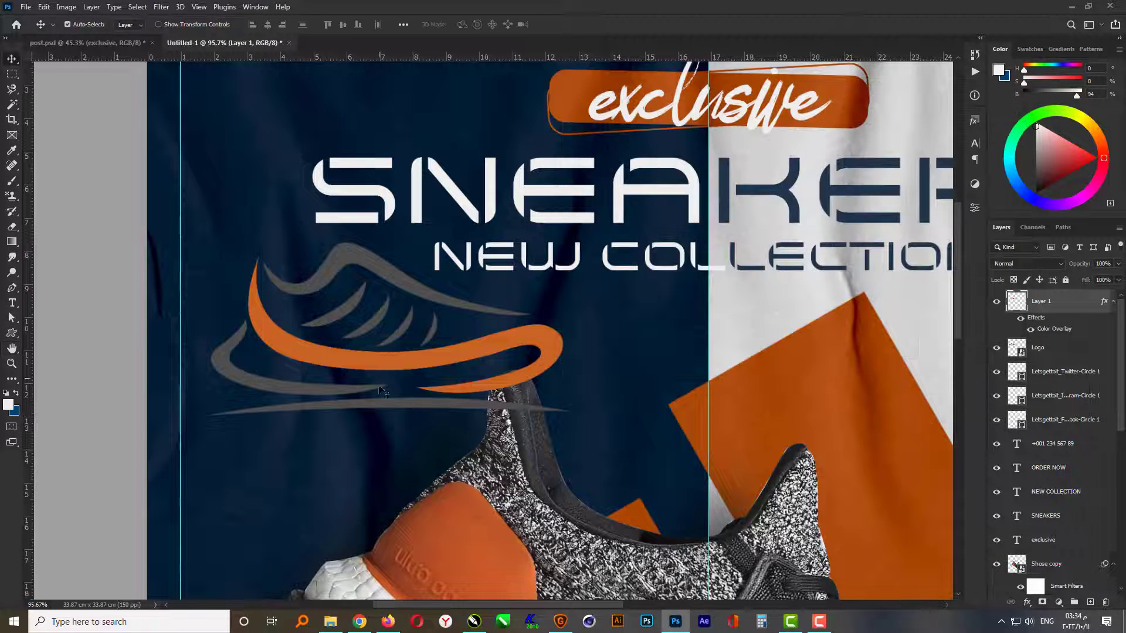
# - Apply a Color Overlay of RGB 240, 240, 240 to the Logo layer beneath the swoosh
pyautogui.click(1054, 347)
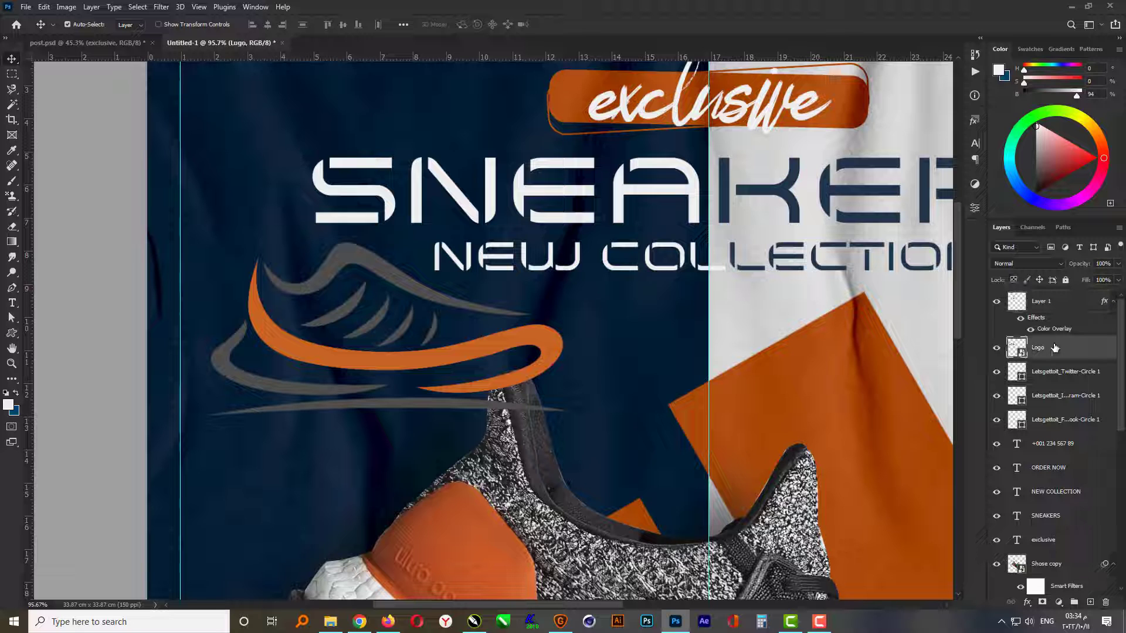
pyautogui.click(1027, 603)
pyautogui.click(1050, 560)
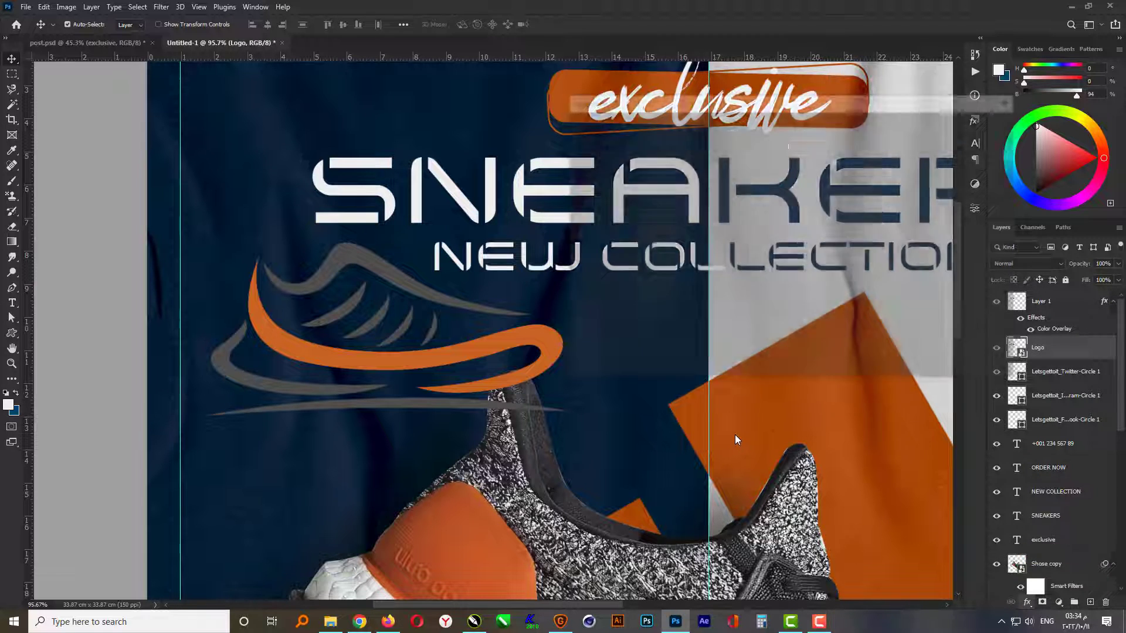
pyautogui.click(845, 144)
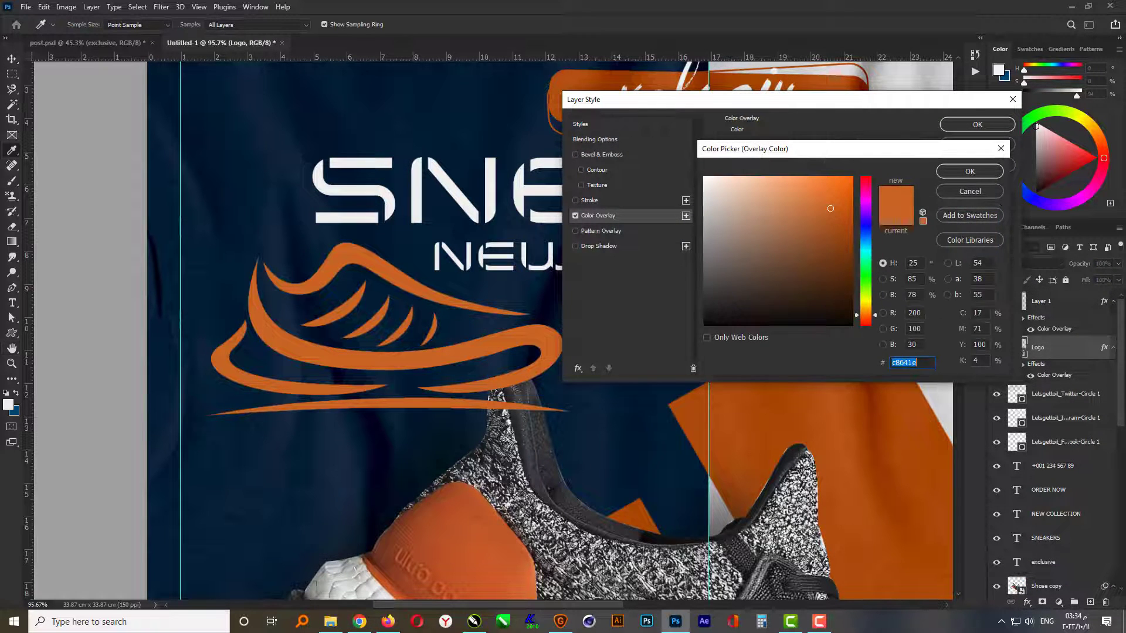
pyautogui.click(914, 312)
pyautogui.write('240')
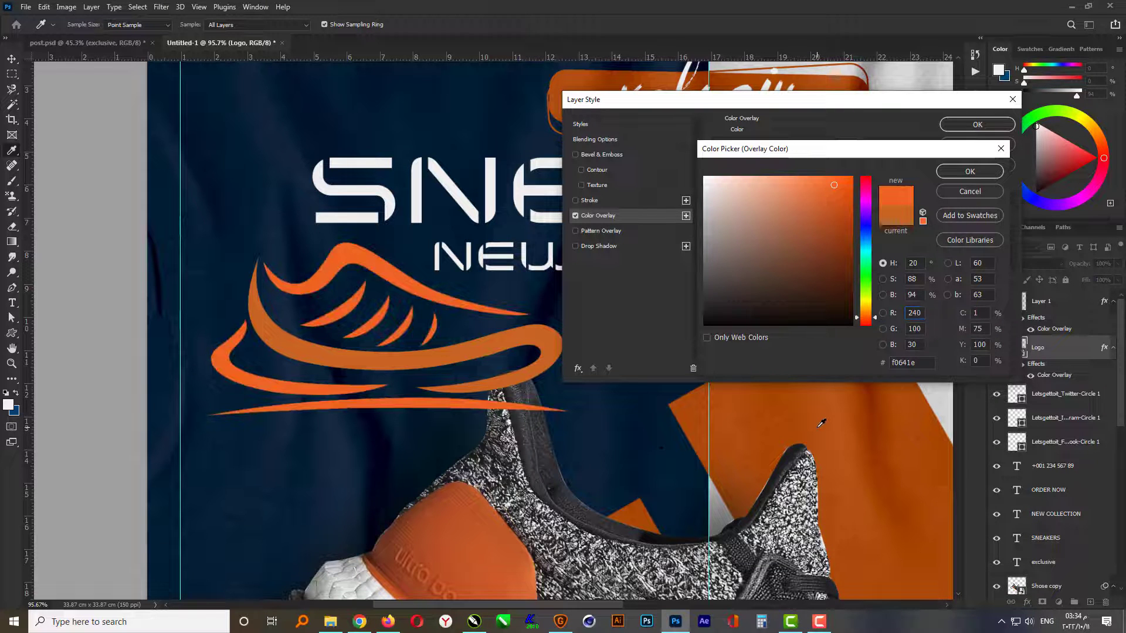
pyautogui.press('Tab')
pyautogui.write('240')
pyautogui.press('Tab')
pyautogui.write('240')
pyautogui.press('Return')
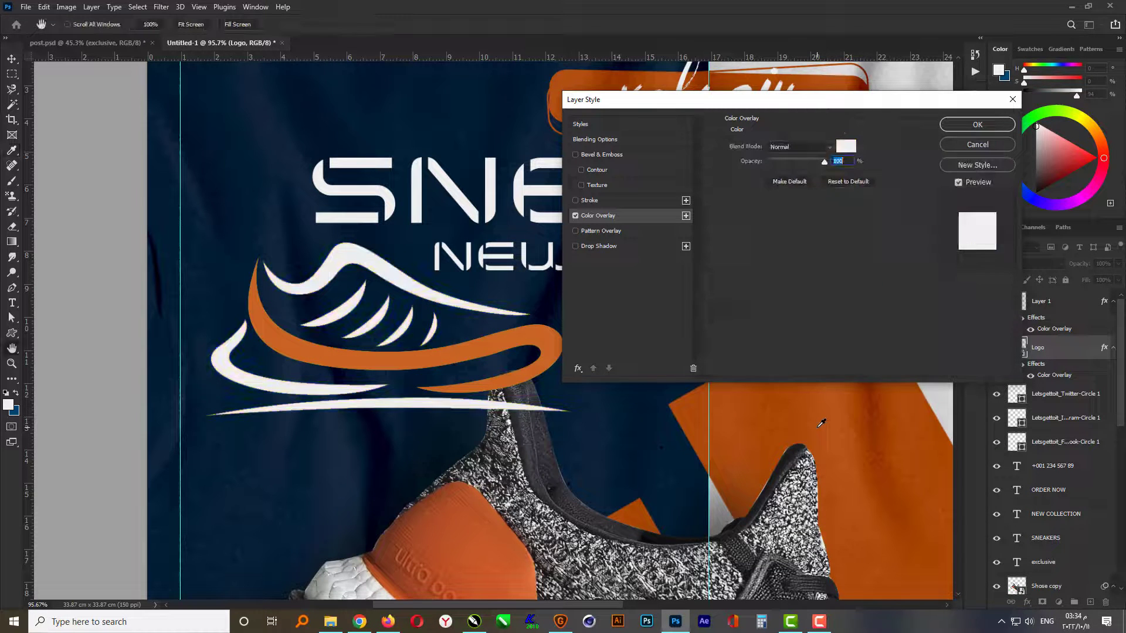
pyautogui.press('Return')
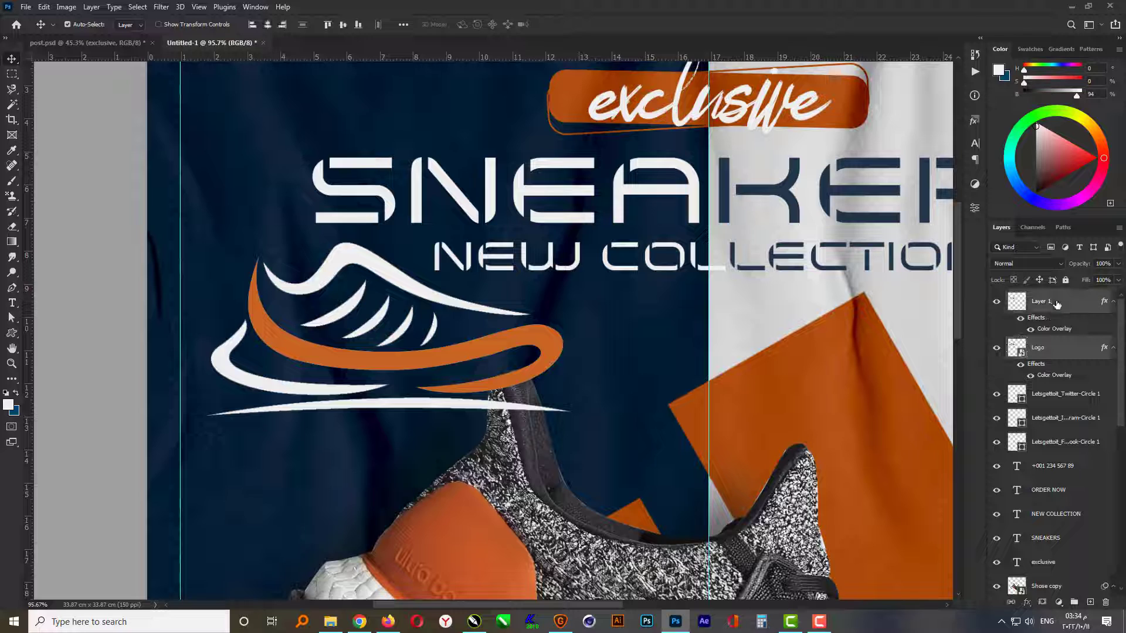
# - Convert the swoosh layer and the Logo layer together into one smart object
pyautogui.rightClick(1071, 318)
pyautogui.rightClick(1073, 305)
pyautogui.click(1006, 277)
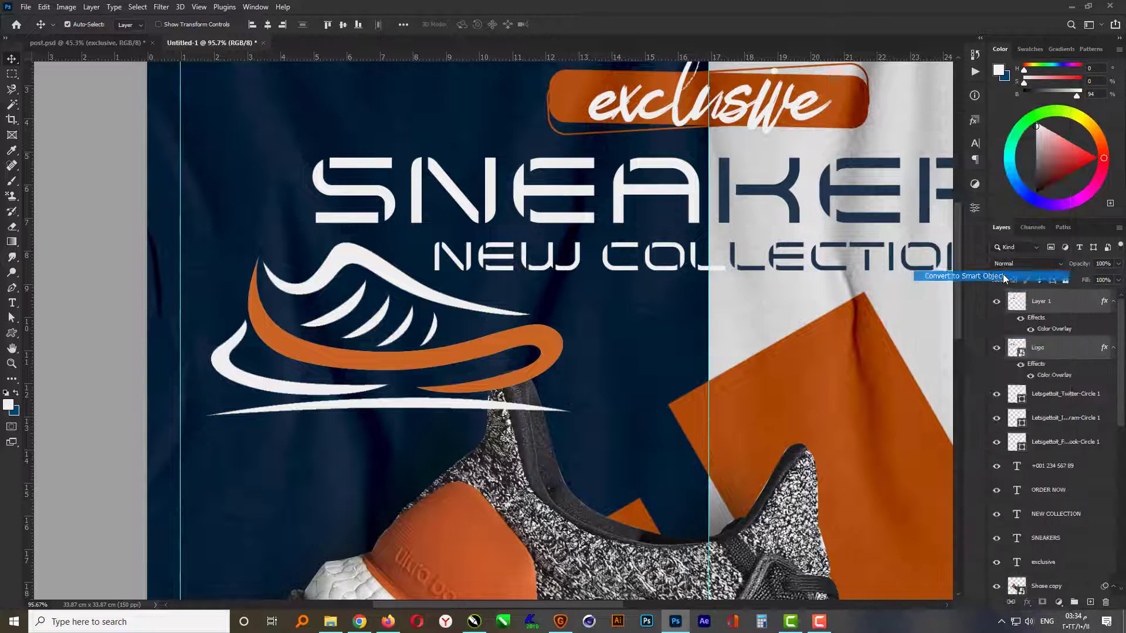
# - Scale the combined logo to about 36% and place it in the post's upper-left corner inside the margin guides
pyautogui.scroll(-3, 379, 529)
pyautogui.hotkey('ctrl', 't')
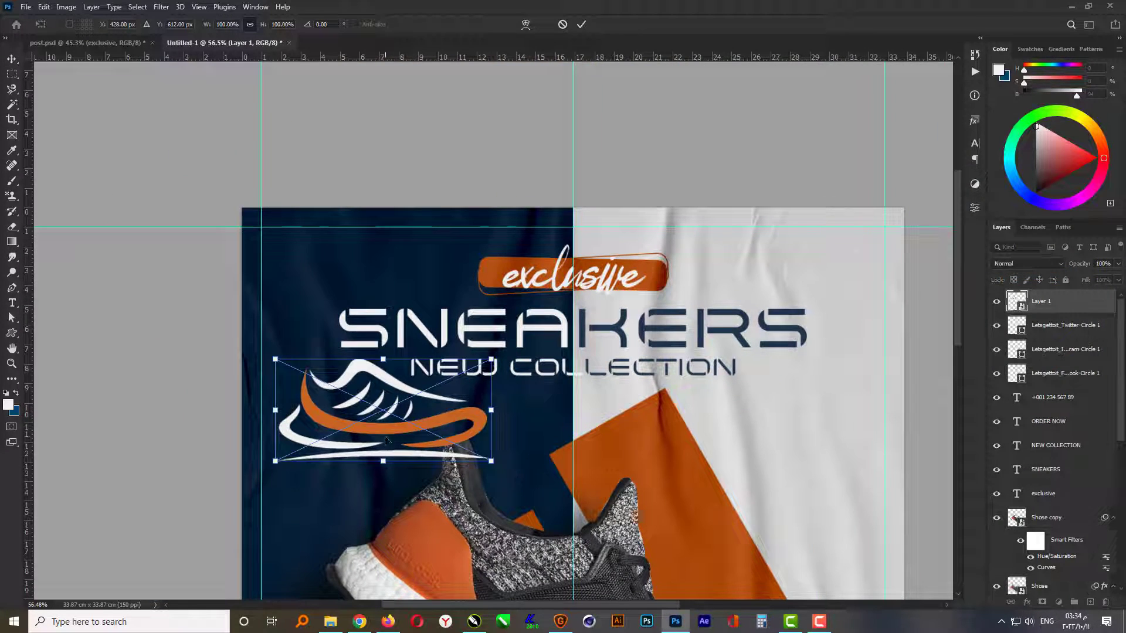
pyautogui.moveTo(372, 442); pyautogui.dragTo(379, 318)
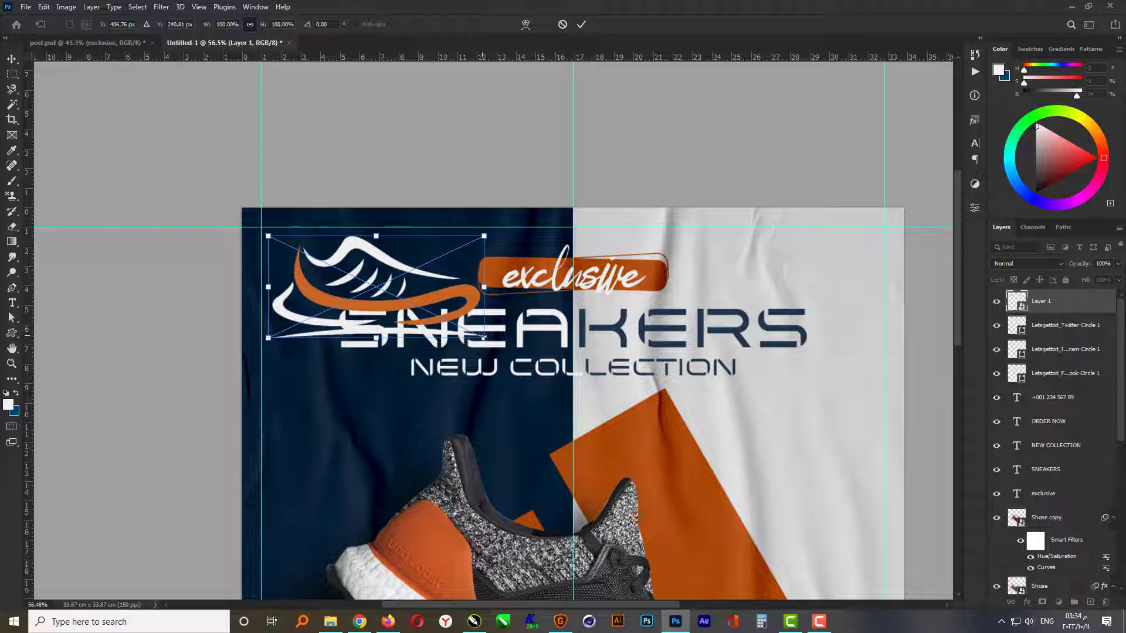
pyautogui.moveTo(484, 336); pyautogui.dragTo(361, 280)
pyautogui.moveTo(343, 275); pyautogui.dragTo(343, 275)
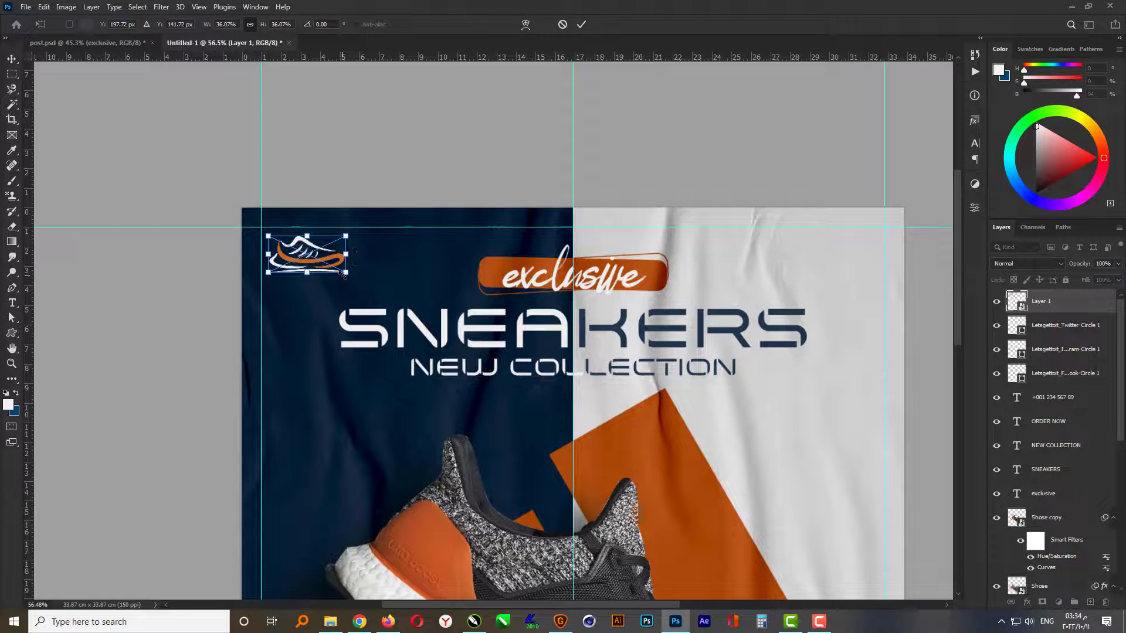
pyautogui.press('Return')
pyautogui.hotkey('ctrl', '0')
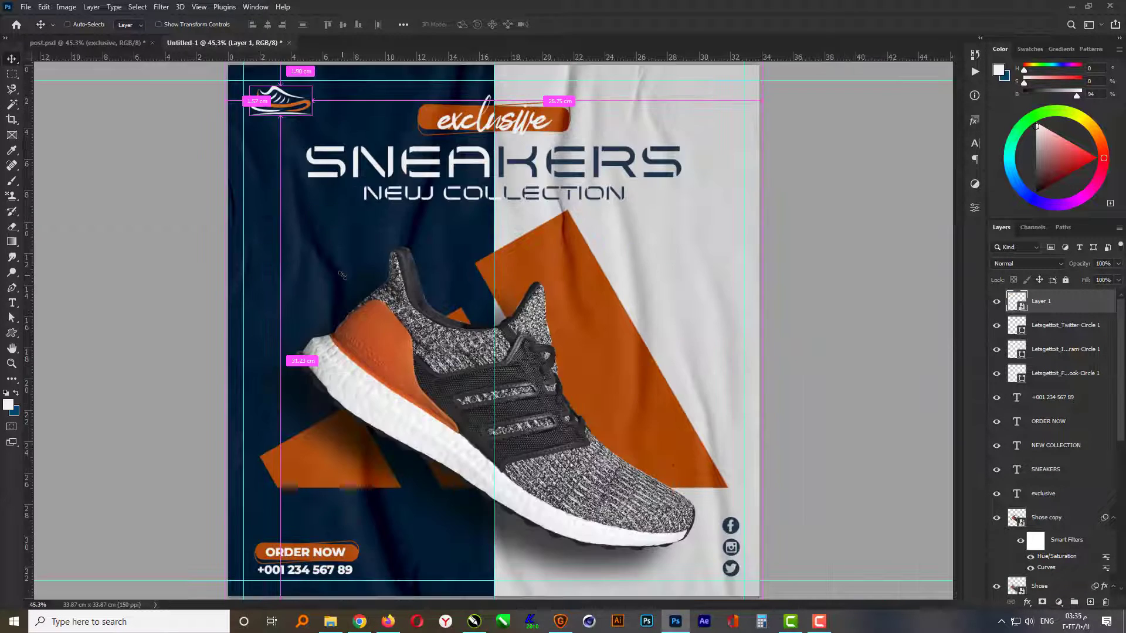
pyautogui.click(798, 382)
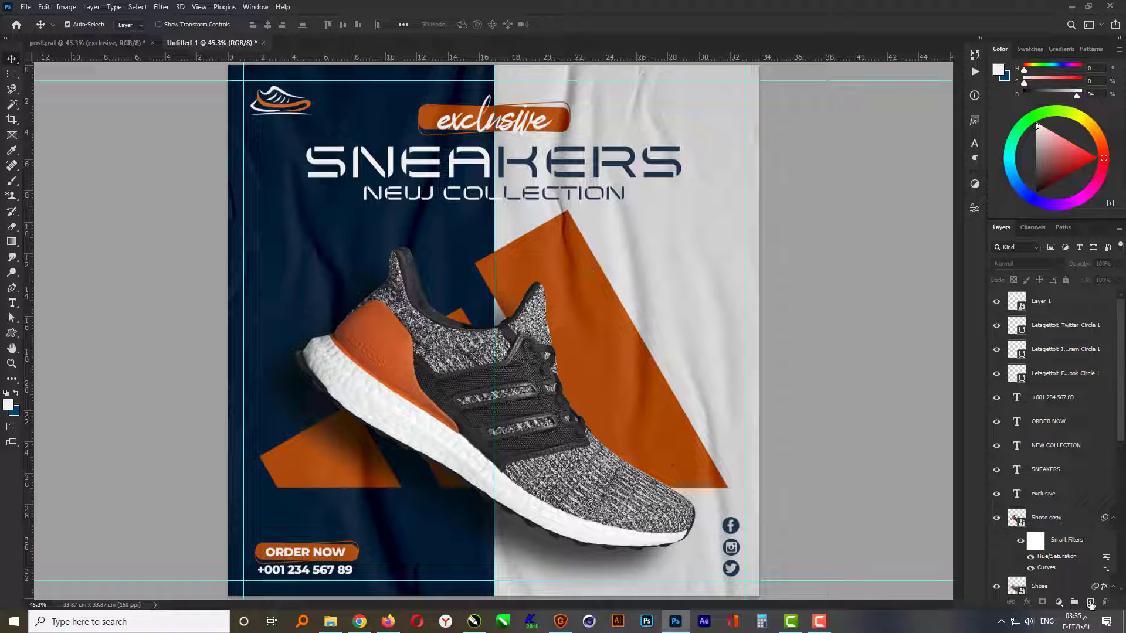
# - Stamp a white dot-grid with the 300 px brush on a new layer, beside the shoe's heel on the navy side
pyautogui.click(1090, 602)
pyautogui.click(11, 181)
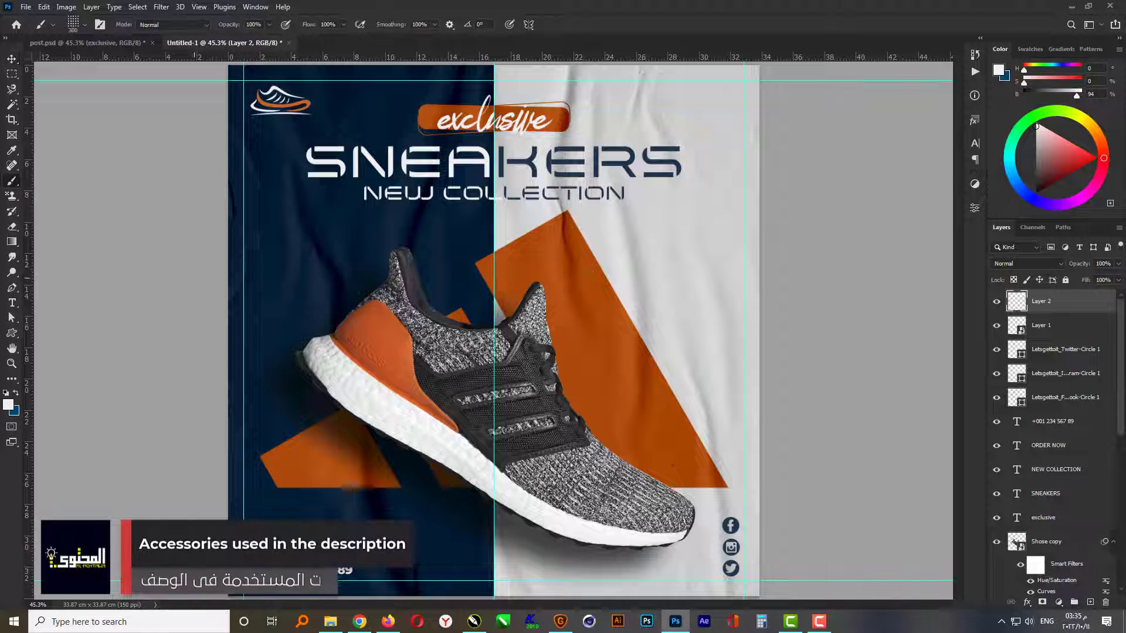
pyautogui.rightClick(322, 275)
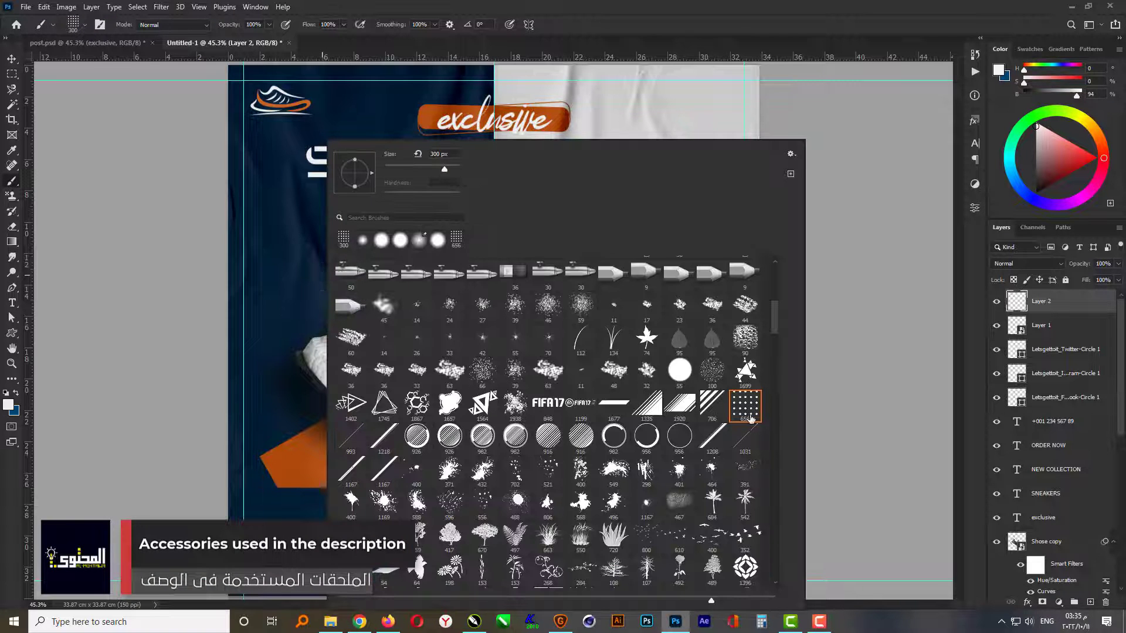
pyautogui.click(607, 37)
pyautogui.click(313, 297)
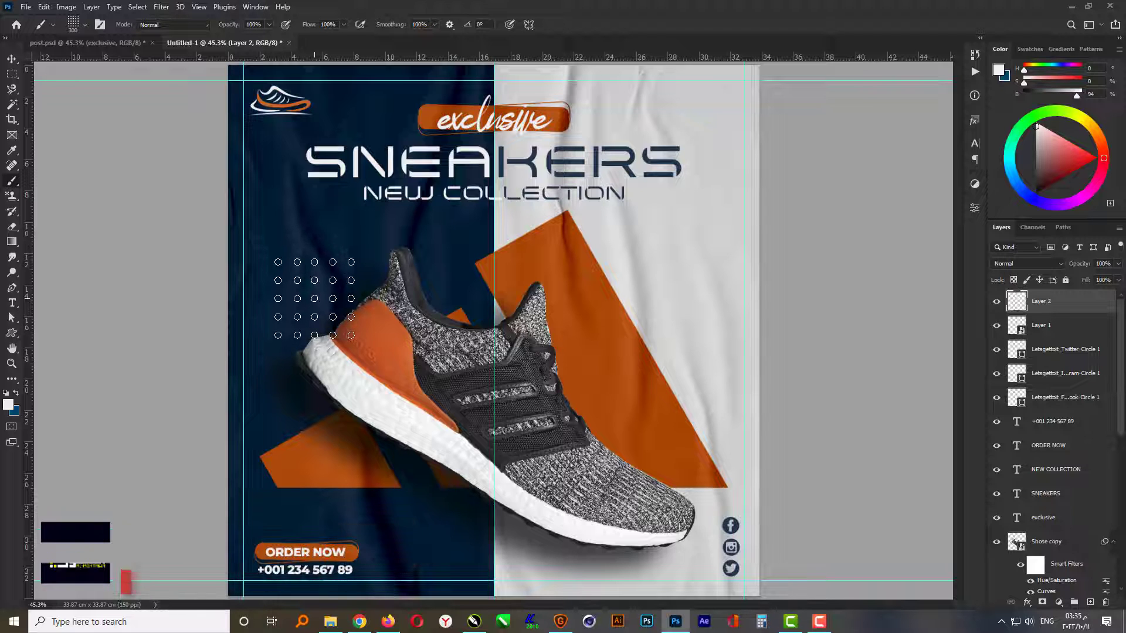
# - Scale the dot grid to about 119% and nudge it slightly right and down beside the shoe's heel
pyautogui.hotkey('ctrl', 't')
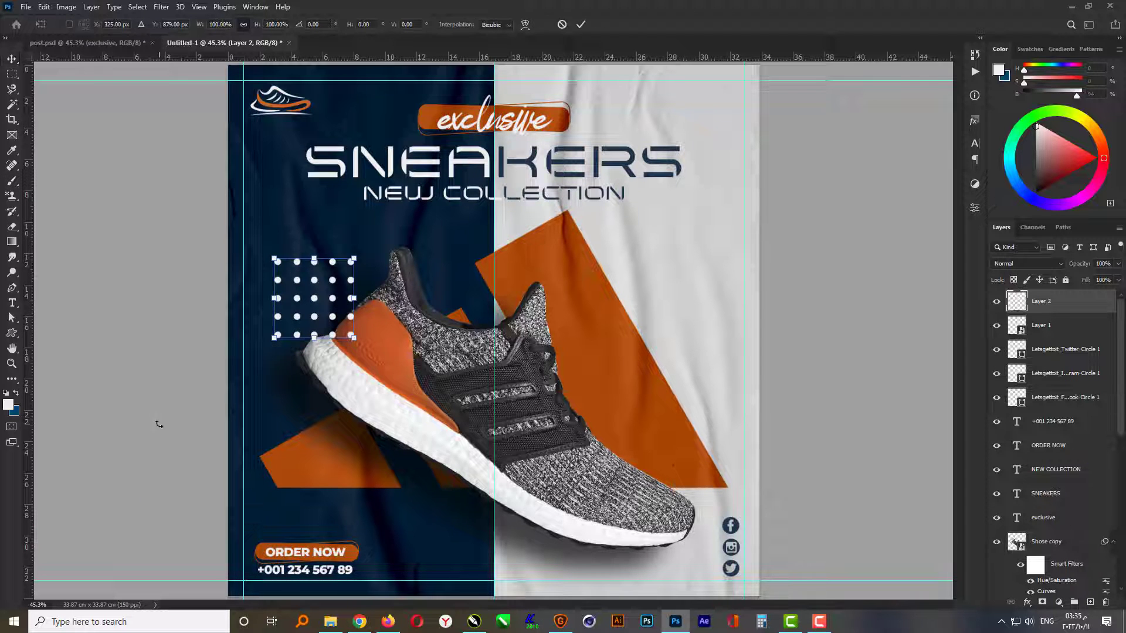
pyautogui.moveTo(352, 339); pyautogui.dragTo(360, 346)
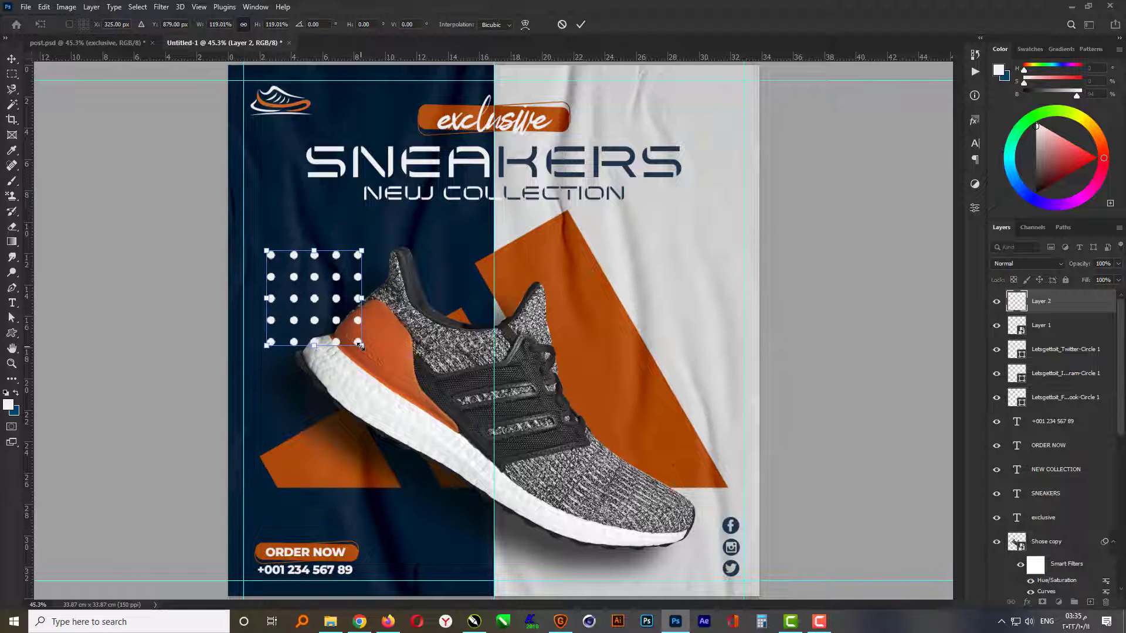
pyautogui.press('Return')
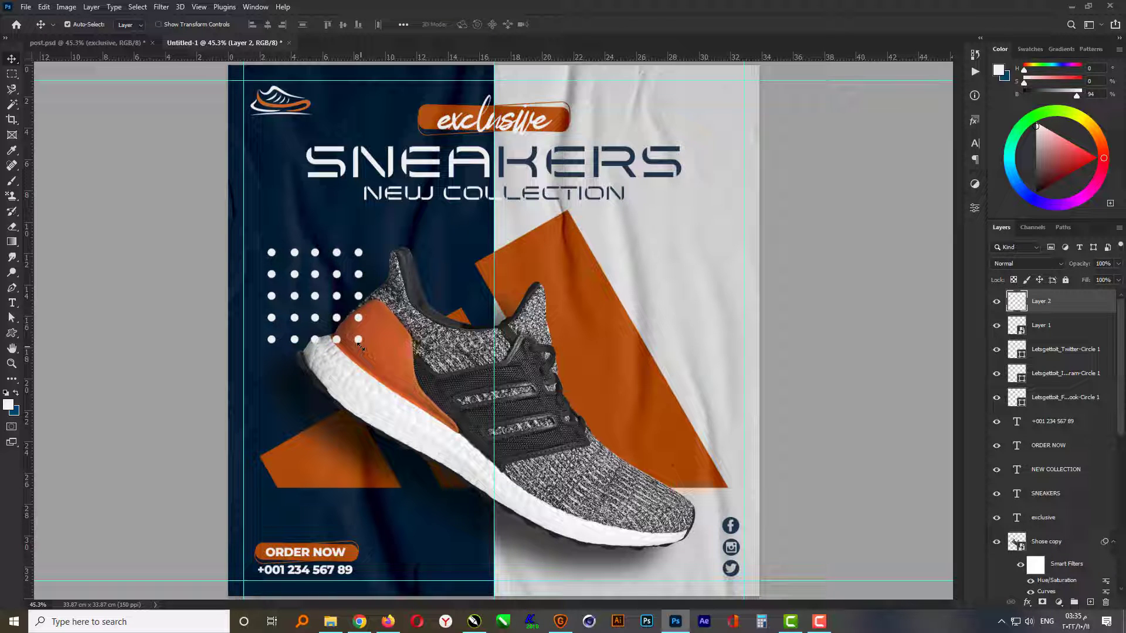
pyautogui.hotkey('shift', 'Right')
pyautogui.hotkey('shift', 'Right')
pyautogui.hotkey('shift', 'Down')
pyautogui.press('Right')
pyautogui.press('Right')
pyautogui.press('Right')
pyautogui.press('Right')
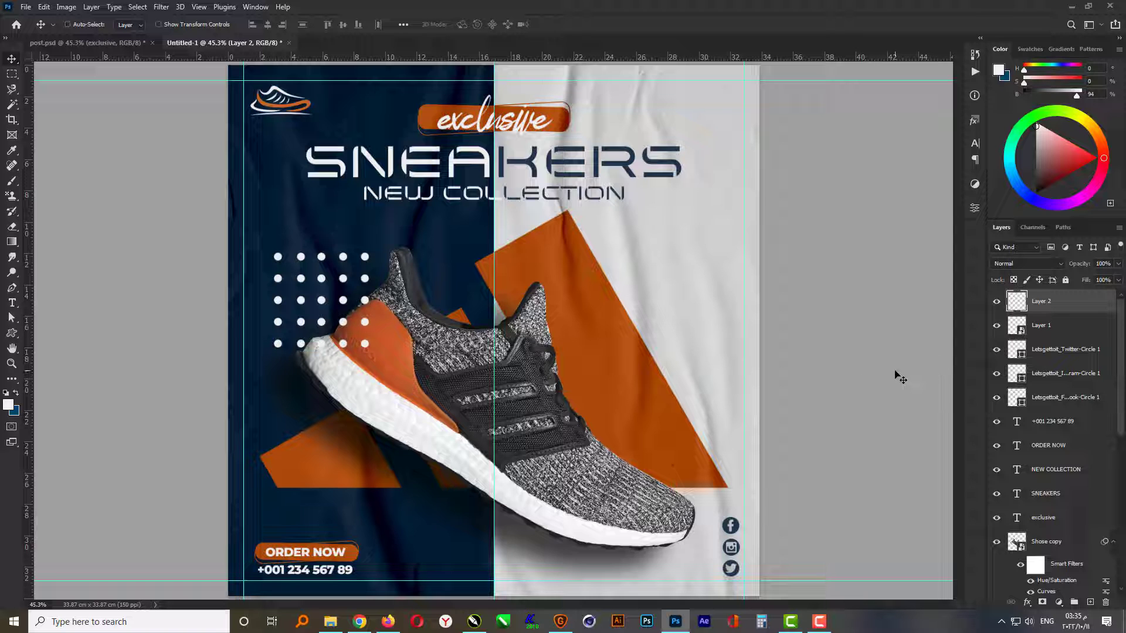
# - Duplicate the dot grid onto the light half of the post and delete the copy's two lower rows
pyautogui.hotkey('ctrl', 'j')
pyautogui.moveTo(340, 303); pyautogui.dragTo(671, 272)
pyautogui.press('m')
pyautogui.moveTo(607, 334); pyautogui.dragTo(766, 267)
pyautogui.hotkey('ctrl', 'd')
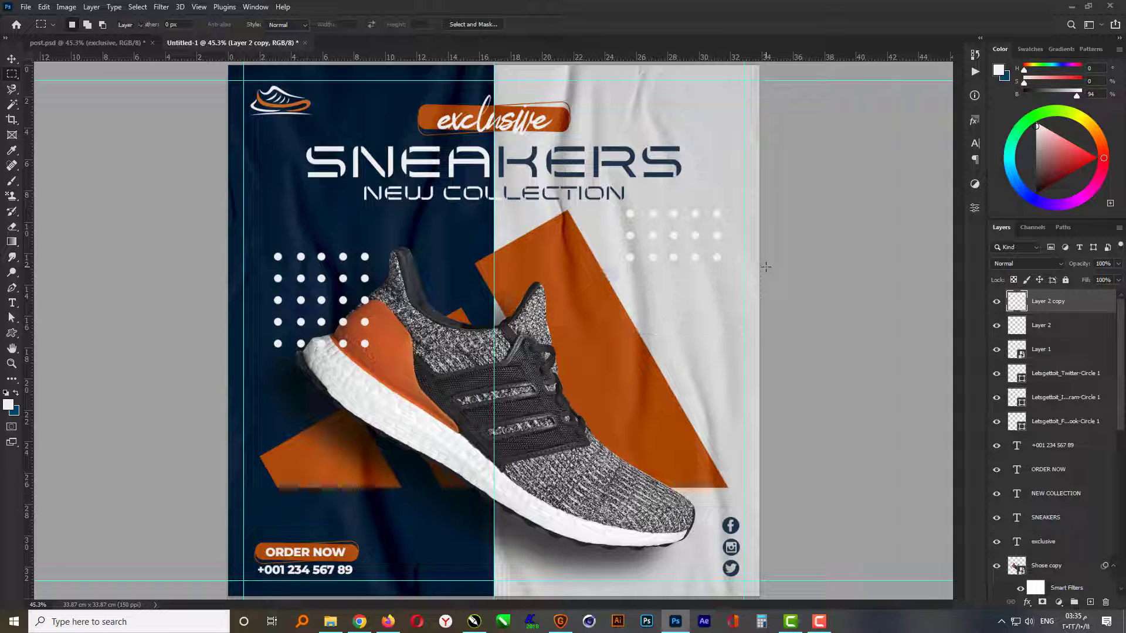
# - Rotate the dot-grid copy 90° and place it in the post's upper-right corner
pyautogui.hotkey('ctrl', 't')
pyautogui.moveTo(740, 202); pyautogui.dragTo(708, 304)
pyautogui.hotkey('ctrl', '-')
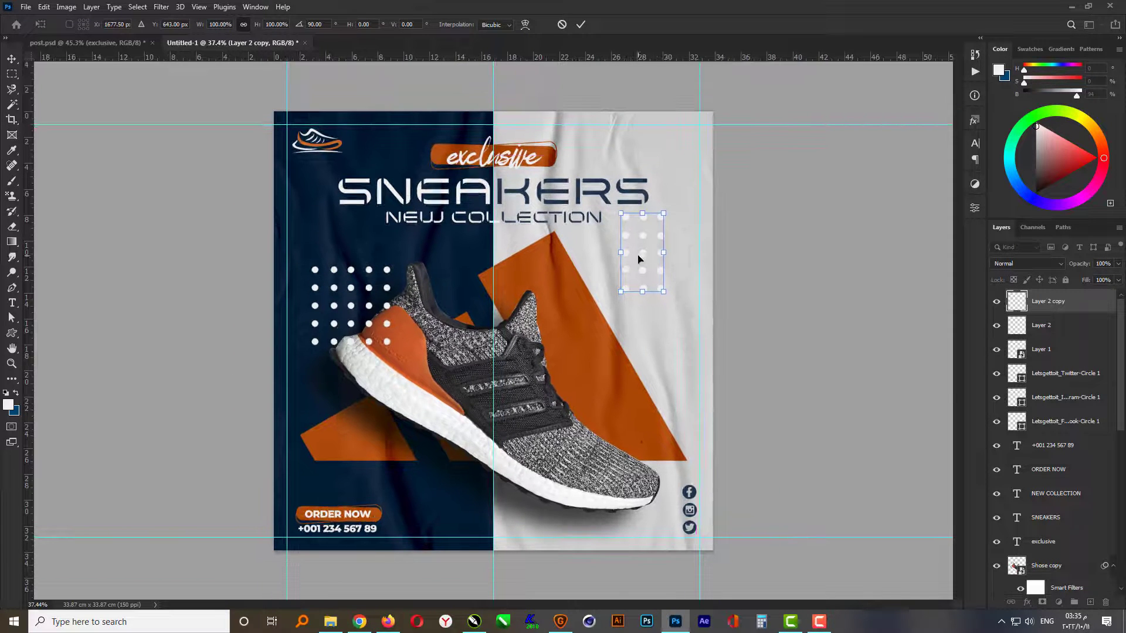
pyautogui.moveTo(625, 276); pyautogui.dragTo(671, 163)
pyautogui.press('Return')
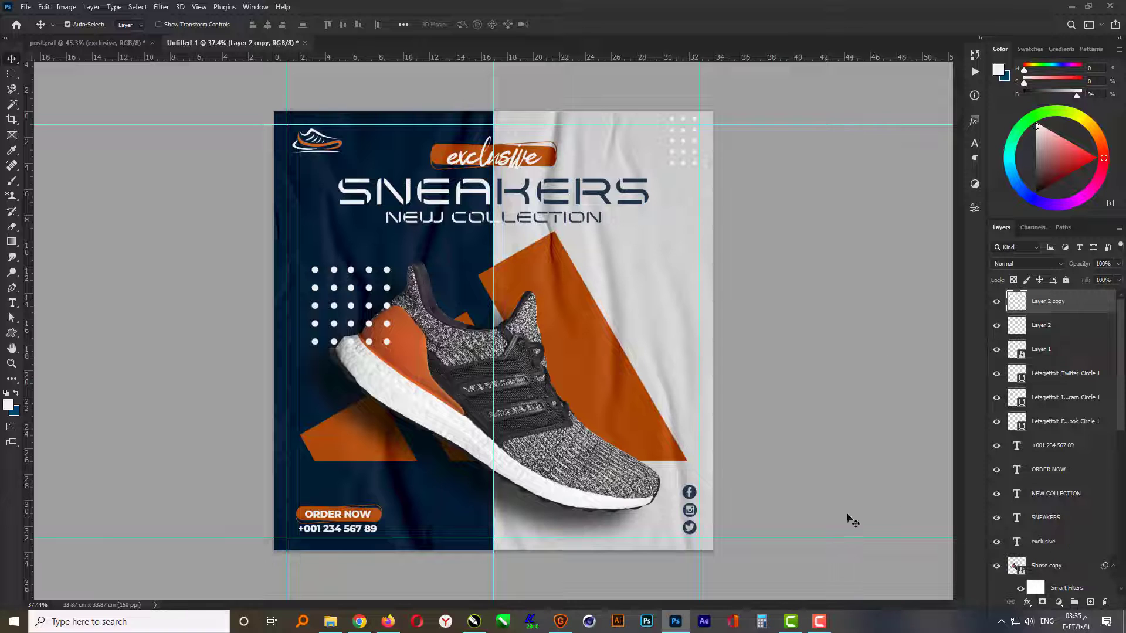
# - Apply a Color Overlay of navy #19324b, sampled from the social icons, to the corner dot grid
pyautogui.hotkey('ctrl', '+')
pyautogui.click(1027, 602)
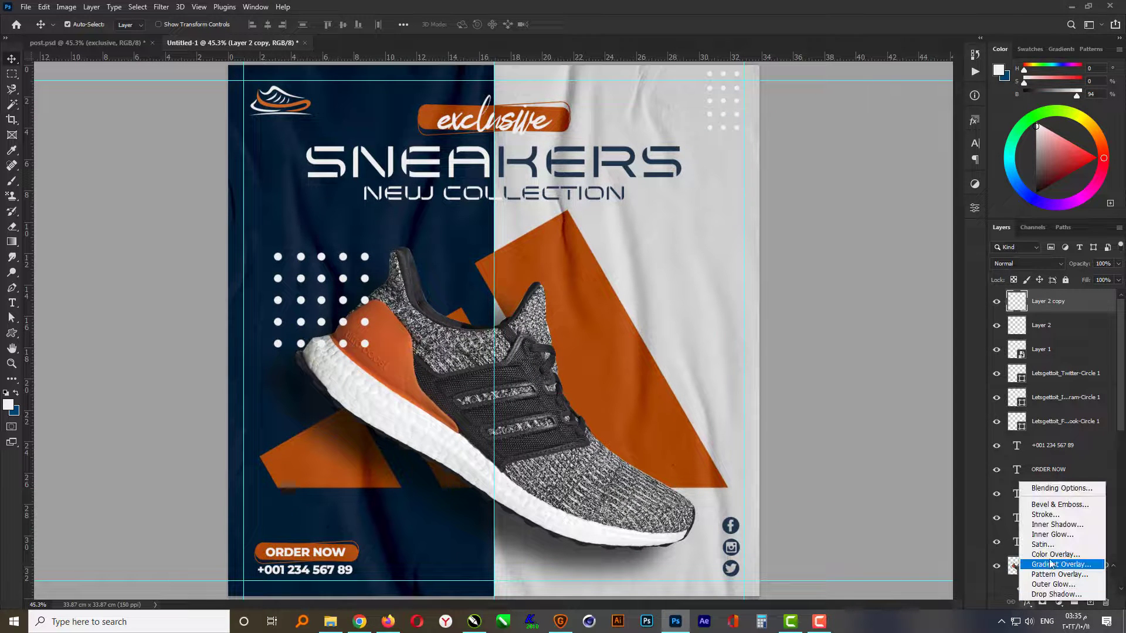
pyautogui.click(1053, 554)
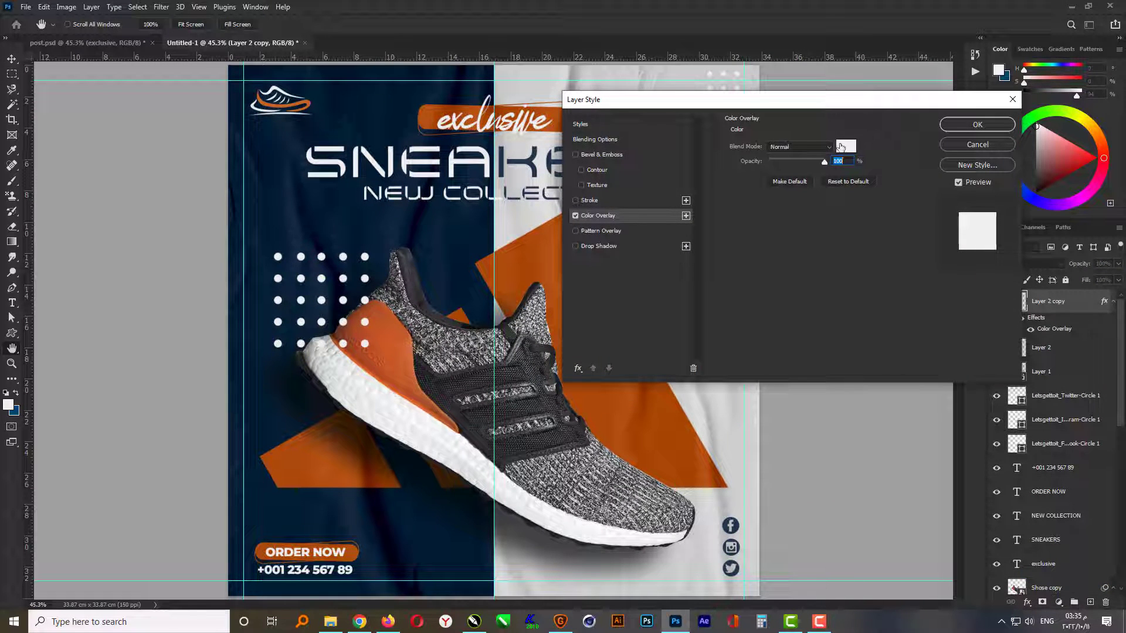
pyautogui.click(841, 146)
pyautogui.click(737, 527)
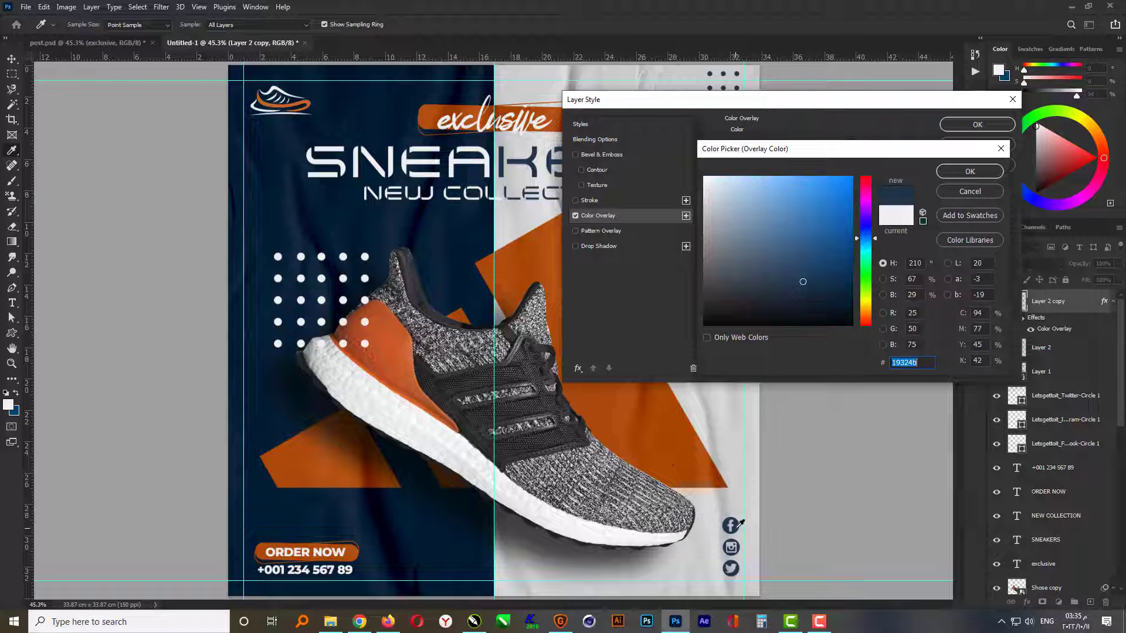
pyautogui.click(969, 171)
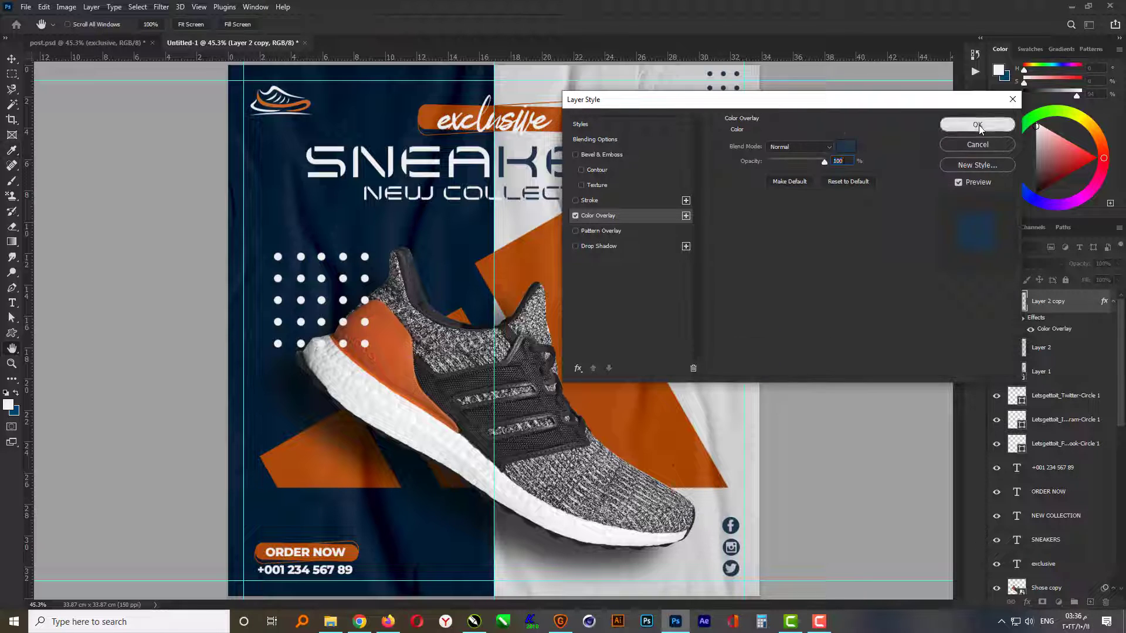
pyautogui.click(978, 124)
# - Scale the corner dot grid to about 88% and nudge it slightly down and right toward the margin guide
pyautogui.press('v')
pyautogui.press('ctrl')
pyautogui.hotkey('ctrl', 't')
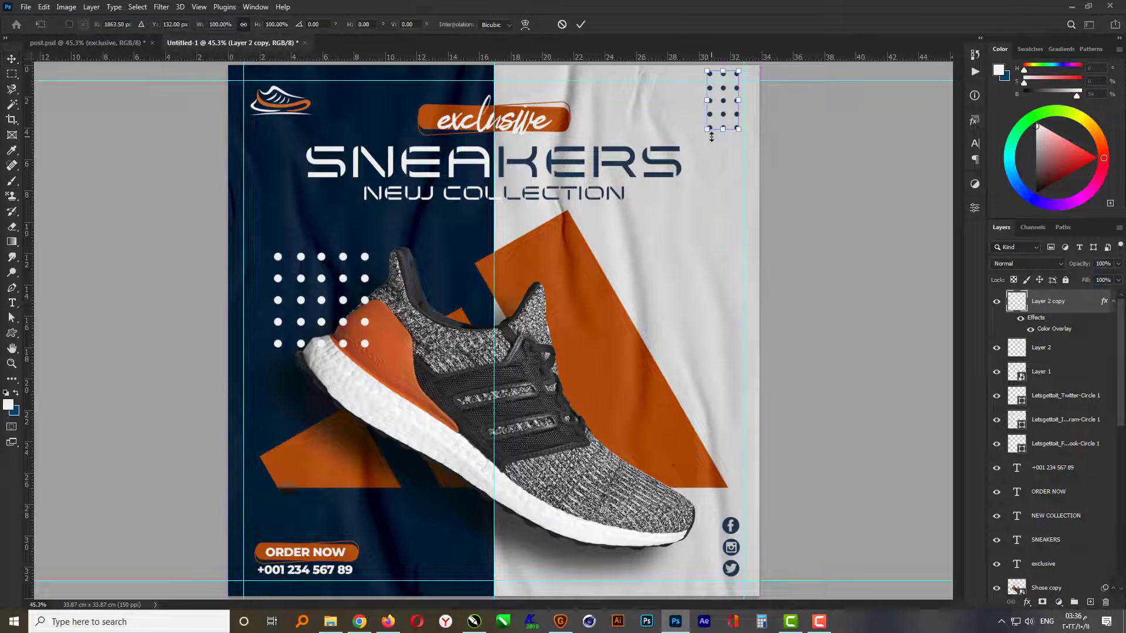
pyautogui.moveTo(708, 128); pyautogui.dragTo(714, 122)
pyautogui.press('Return')
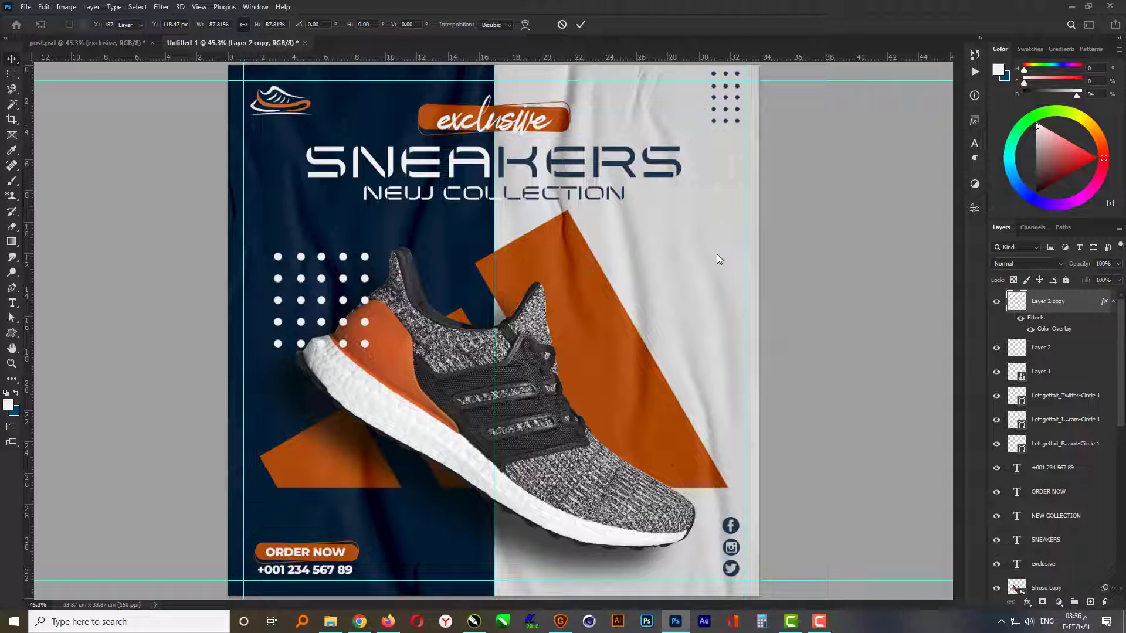
pyautogui.press('Down')
pyautogui.press('Down')
pyautogui.press('Down')
pyautogui.press('Down')
pyautogui.press('Down')
pyautogui.press('Down')
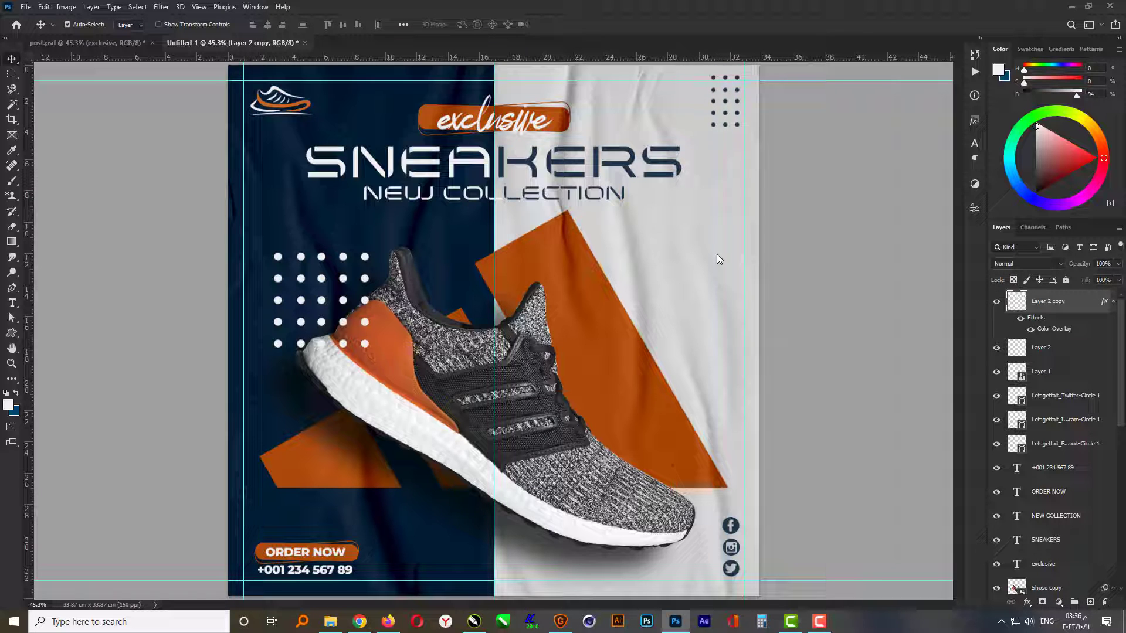
pyautogui.press('Right')
pyautogui.press('Right')
pyautogui.press('Right')
pyautogui.press('Right')
pyautogui.click(801, 371)
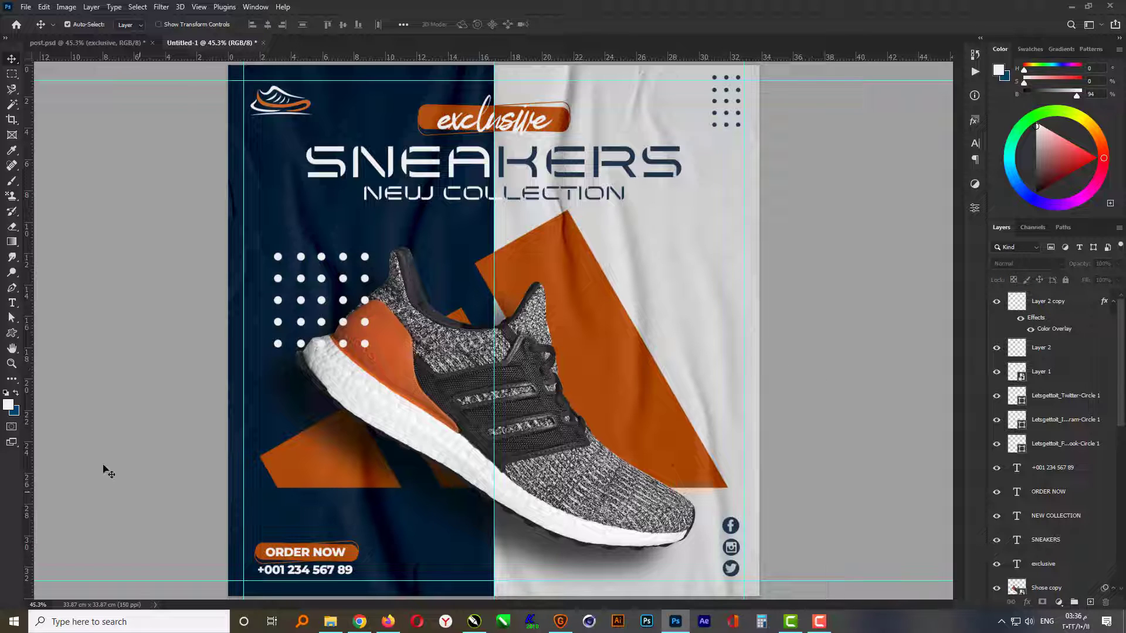
# - Add a white "+" text on the light half of the post and set its font style to Montserrat Medium
pyautogui.click(12, 303)
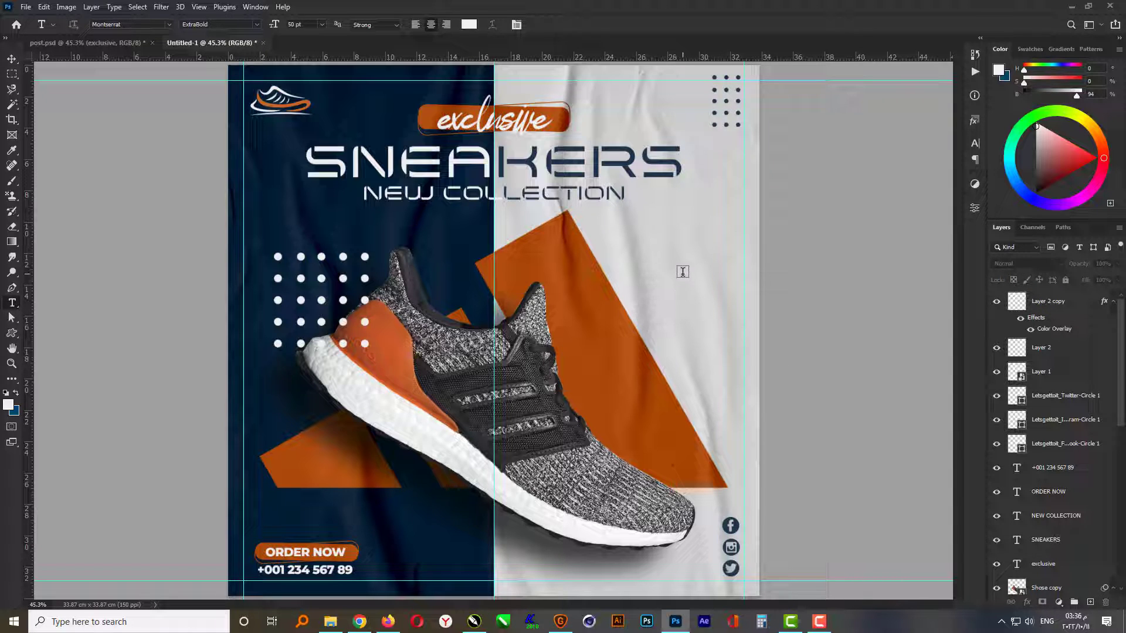
pyautogui.click(643, 361)
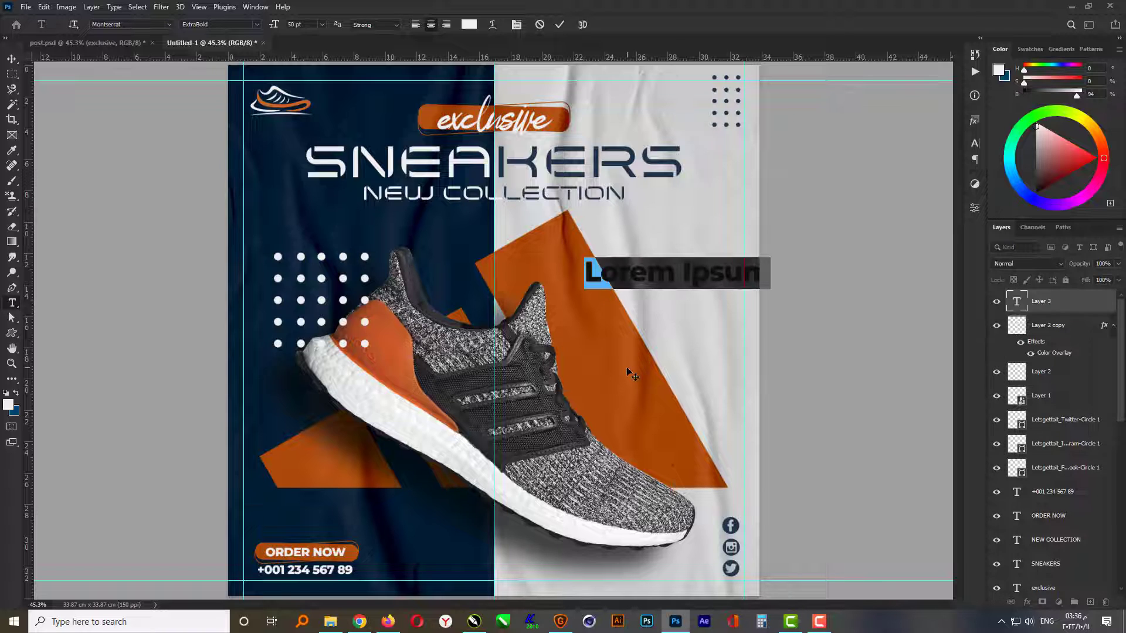
pyautogui.press('BackSpace')
pyautogui.write('+')
pyautogui.hotkey('ctrl', 'Return')
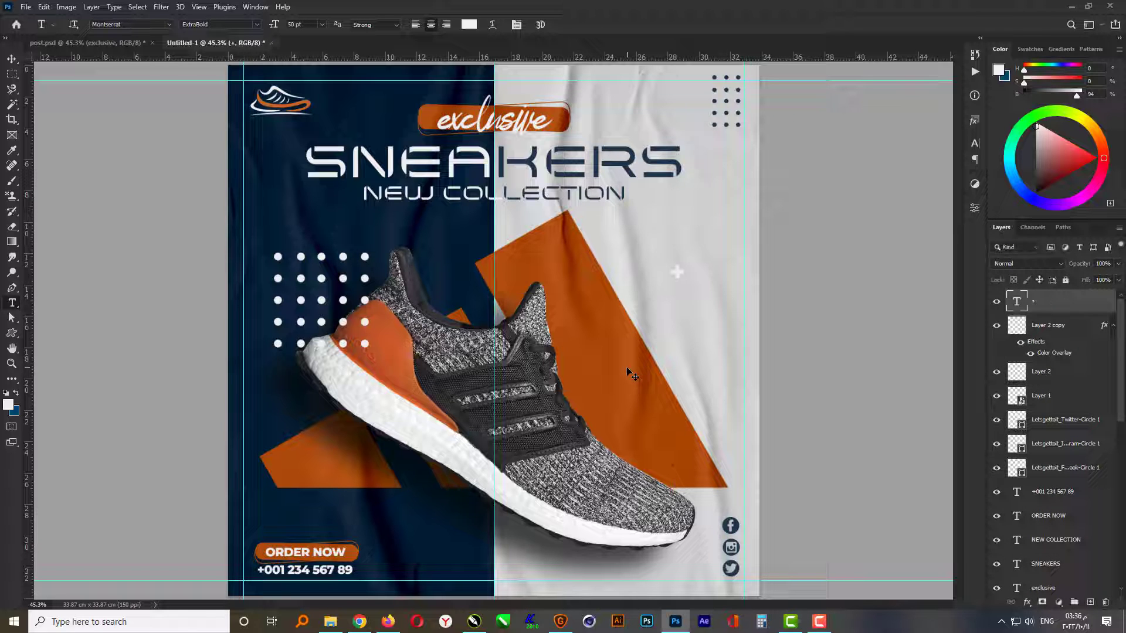
pyautogui.click(257, 25)
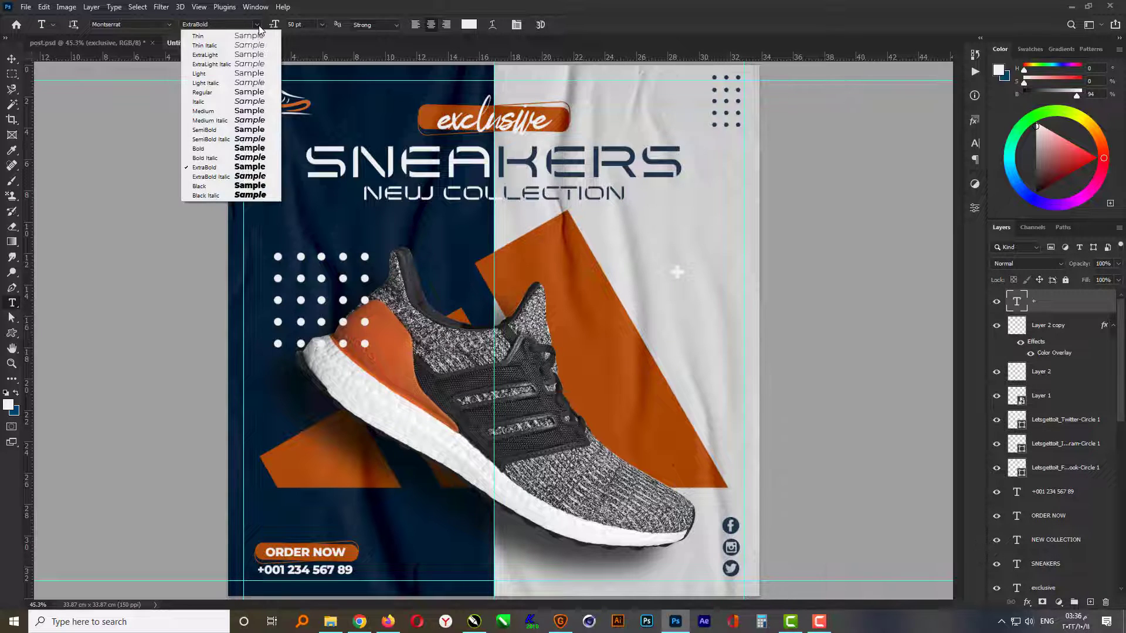
pyautogui.click(223, 109)
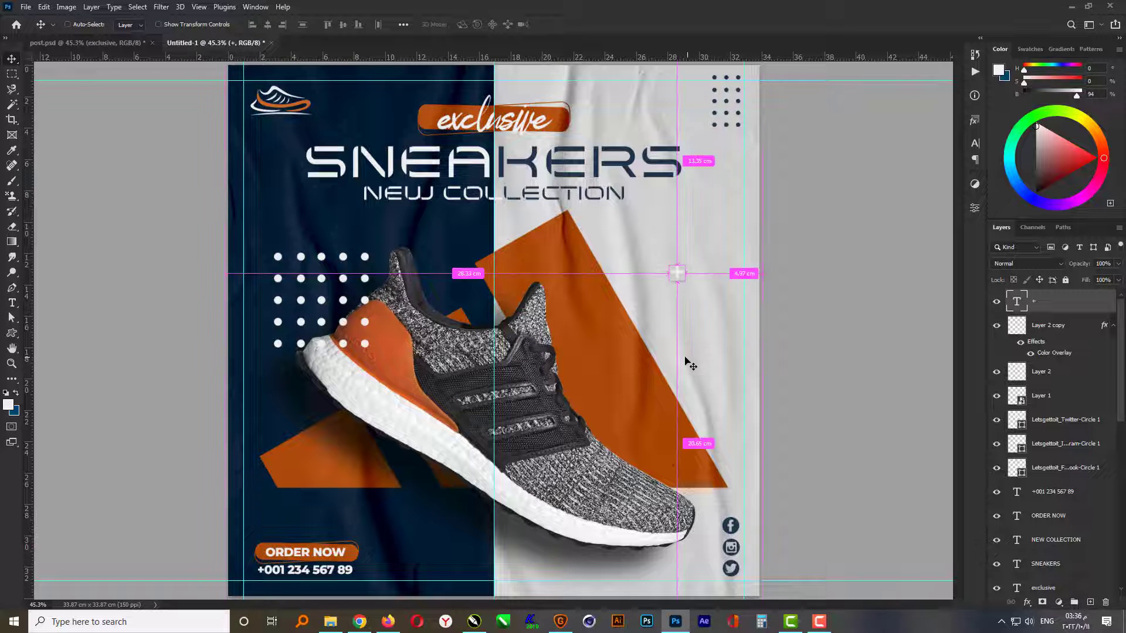
# - Enlarge and tilt the plus sign and move it to the navy area just above the ORDER NOW button
pyautogui.hotkey('ctrl', 't')
pyautogui.moveTo(693, 251); pyautogui.dragTo(416, 496)
pyautogui.press('Return')
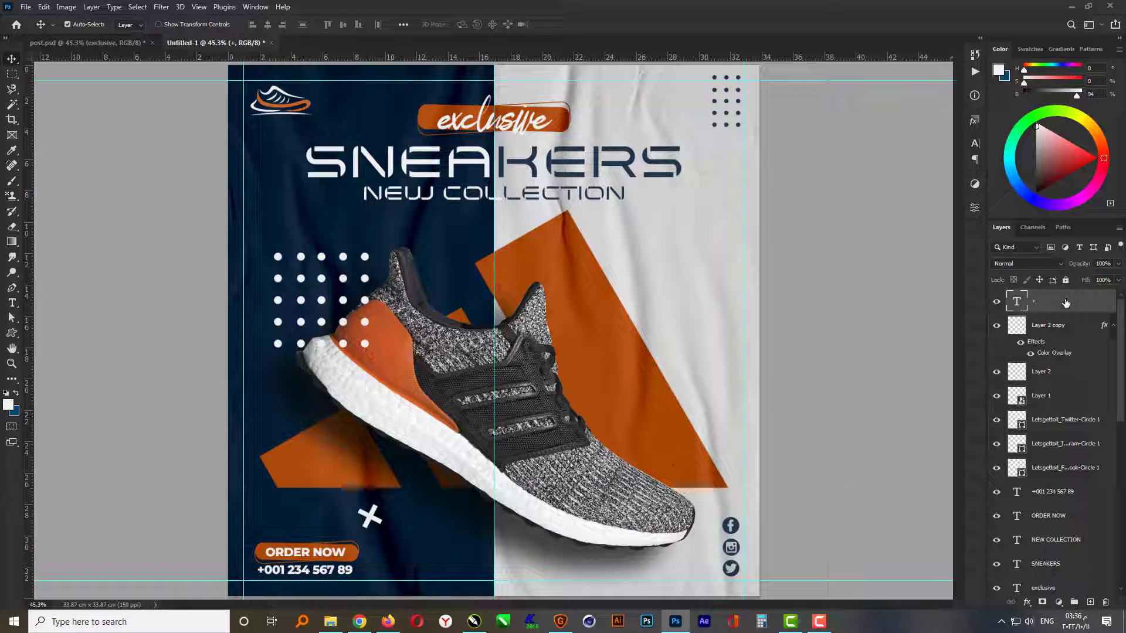
# - Move the plus sign's layer down the stack to directly beneath the Capture texture layer
pyautogui.moveTo(1066, 303); pyautogui.dragTo(1058, 530)
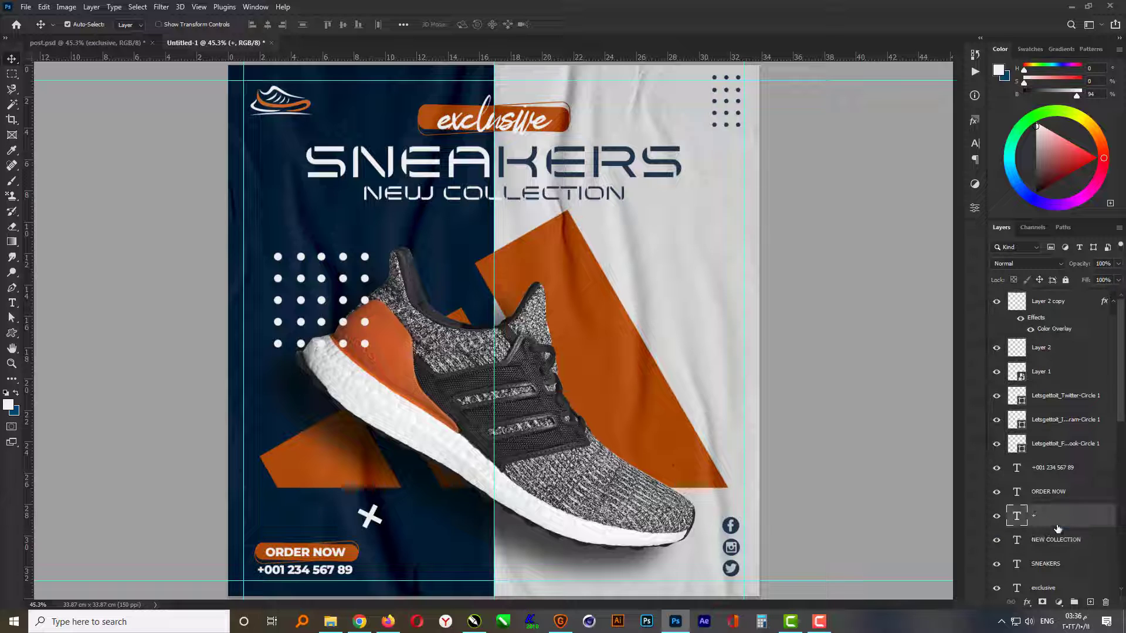
pyautogui.scroll(-5, 1058, 530)
pyautogui.moveTo(1060, 295); pyautogui.dragTo(1048, 547)
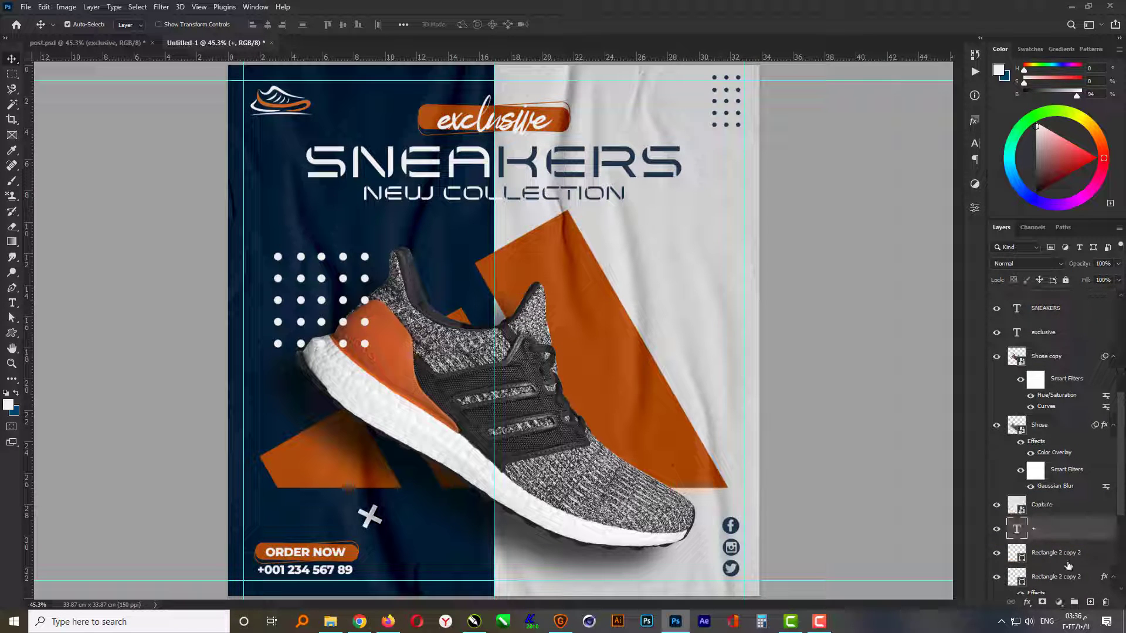
# - Scale the plus sign to about 78% and shift it slightly right, above the ORDER NOW button
pyautogui.scroll(2, 408, 538)
pyautogui.hotkey('ctrl', 't')
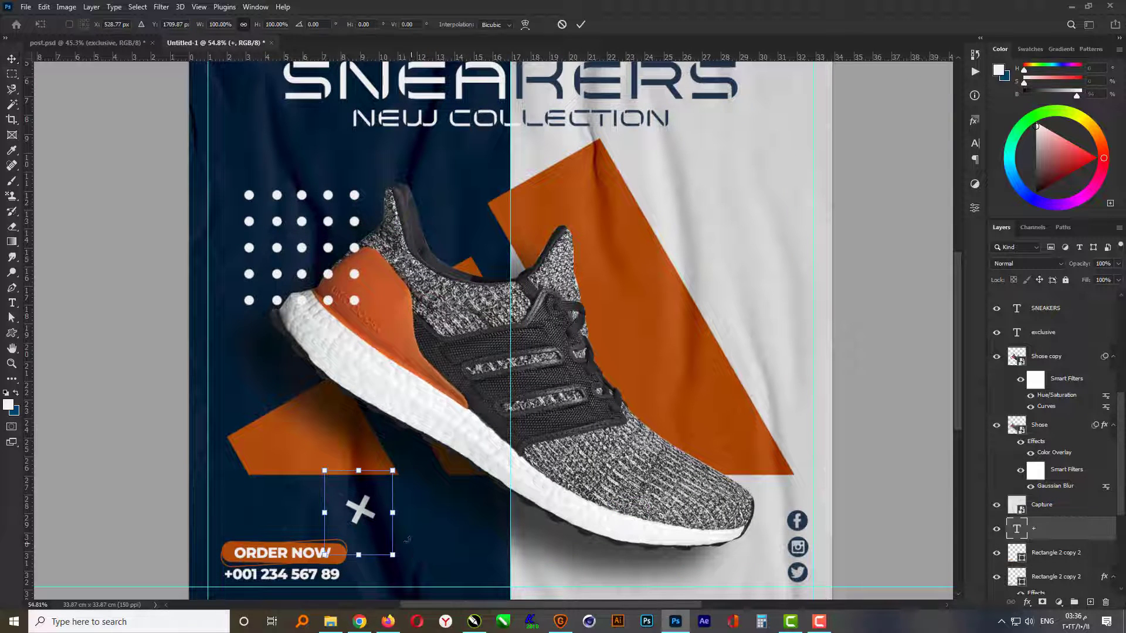
pyautogui.moveTo(394, 470); pyautogui.dragTo(391, 512)
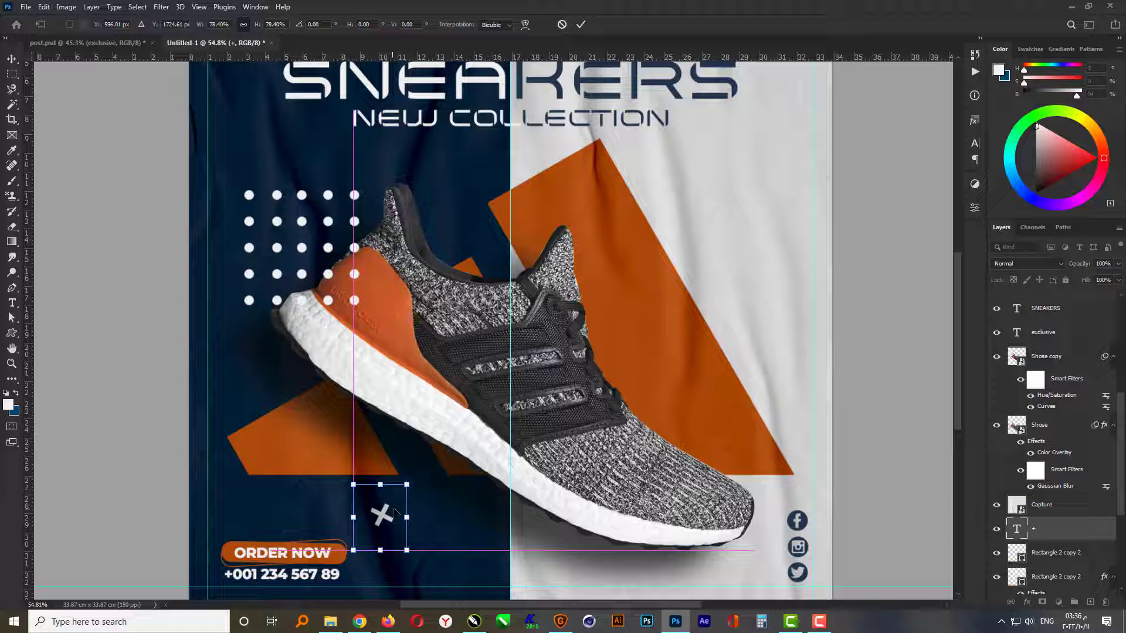
pyautogui.press('Return')
pyautogui.scroll(-2, 326, 526)
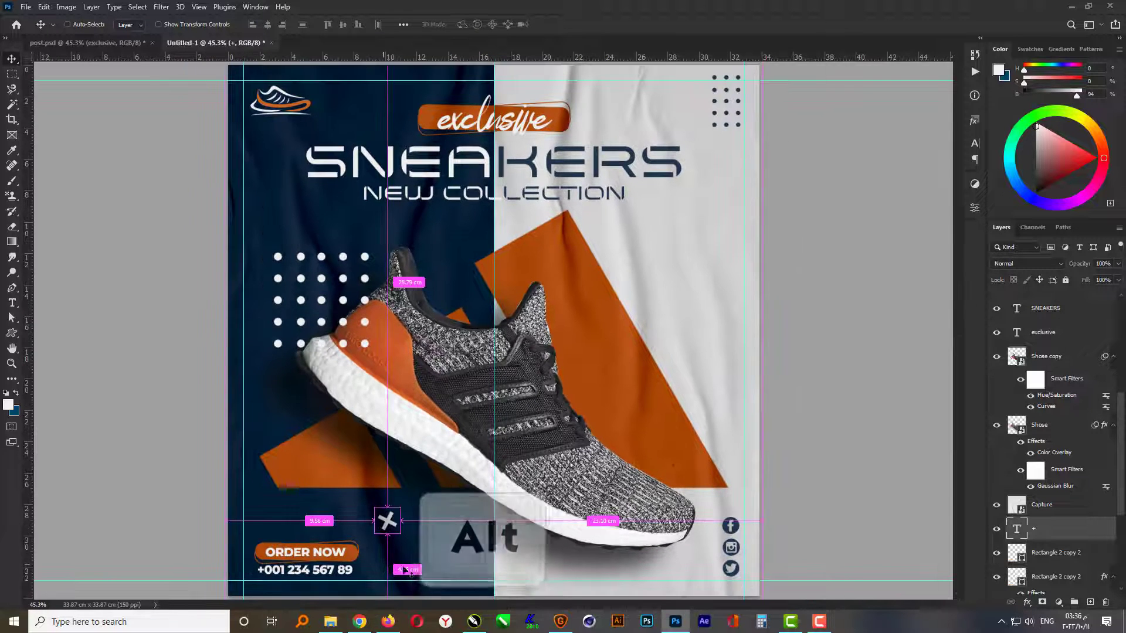
# - Duplicate the plus sign twice, placing one copy on the tall orange shape's upper part and one on the light background beside it
pyautogui.moveTo(409, 540); pyautogui.dragTo(729, 390)
pyautogui.hotkey('ctrl', 't')
pyautogui.press('Return')
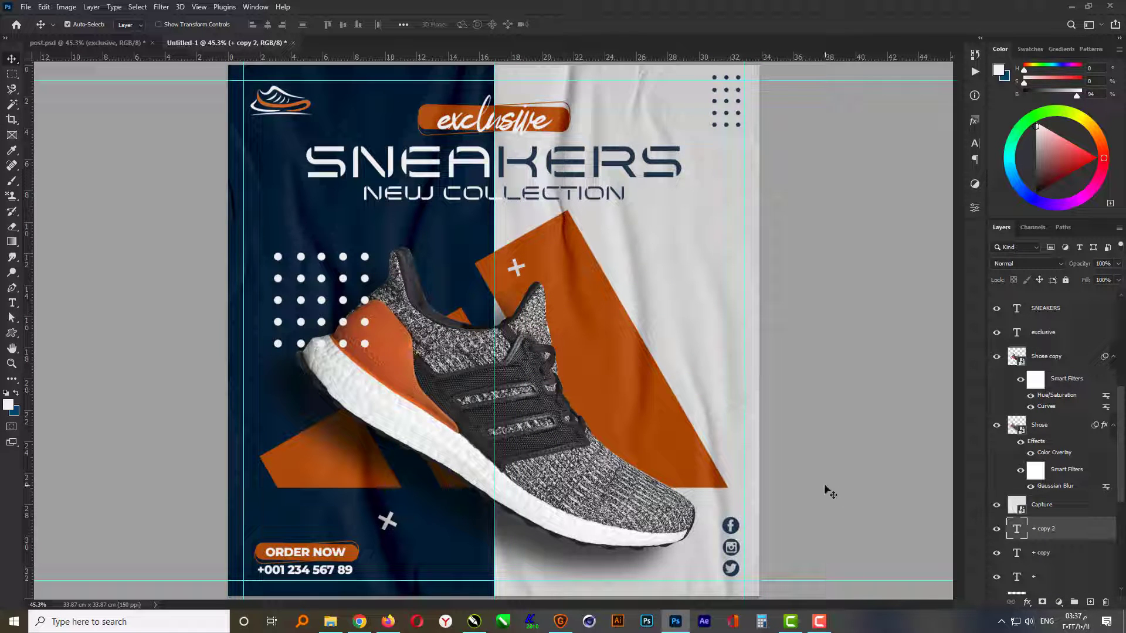
# - Set the text color of the plus sign on the light background to navy #19324b, sampled from the social icons
pyautogui.press('t')
pyautogui.click(476, 28)
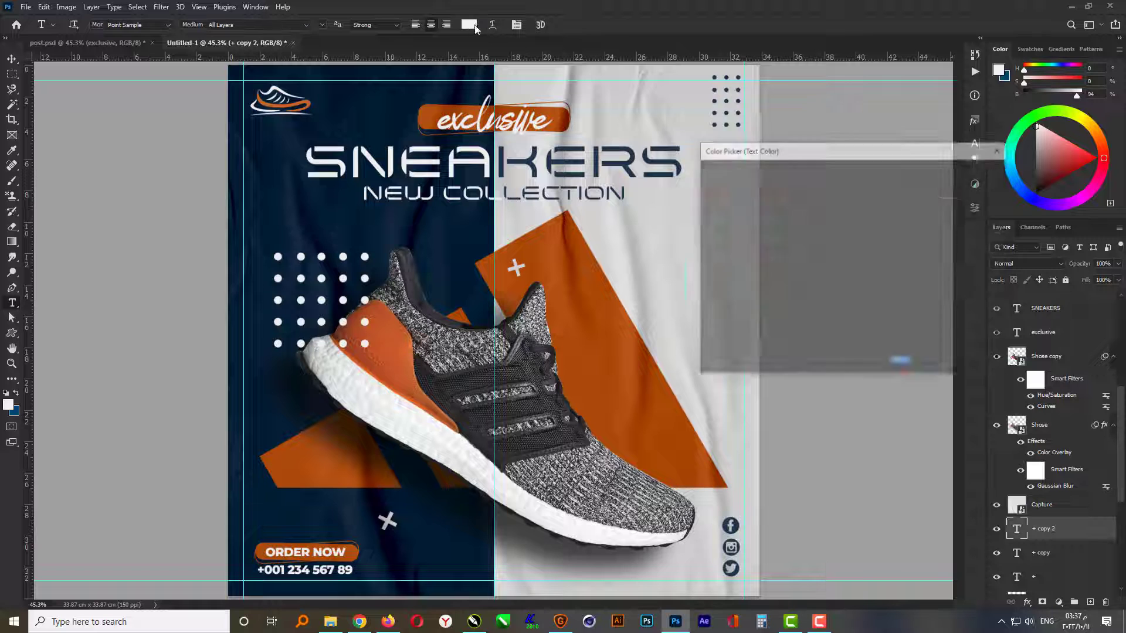
pyautogui.click(737, 528)
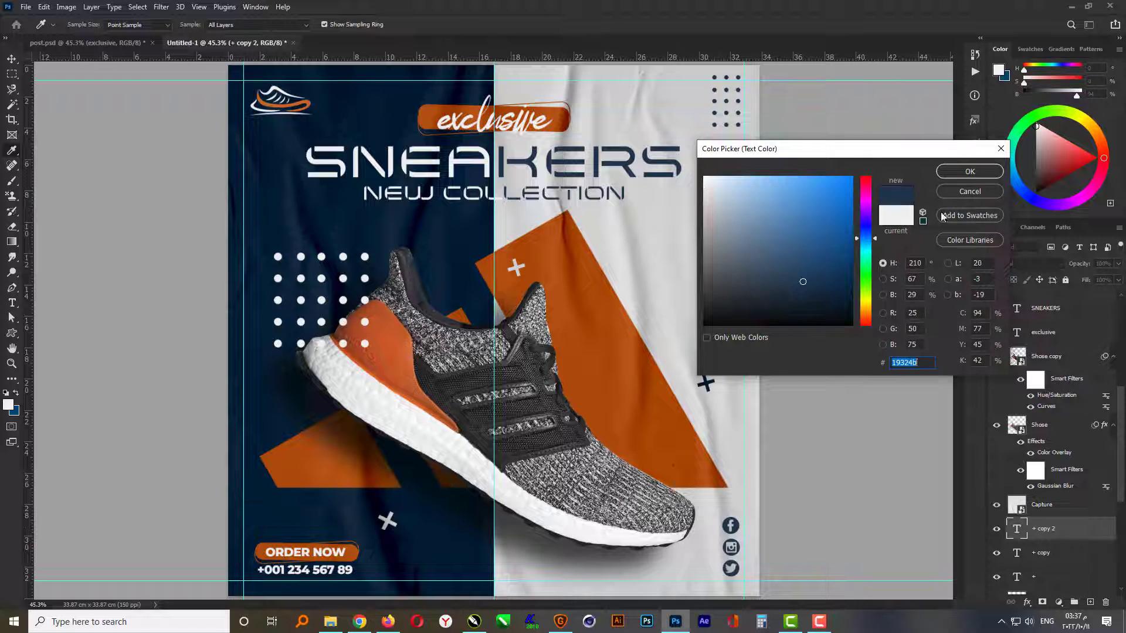
pyautogui.click(968, 172)
# - Enlarge and rotate the navy plus sign, and nudge it slightly upward beside the orange shape
pyautogui.hotkey('ctrl', 't')
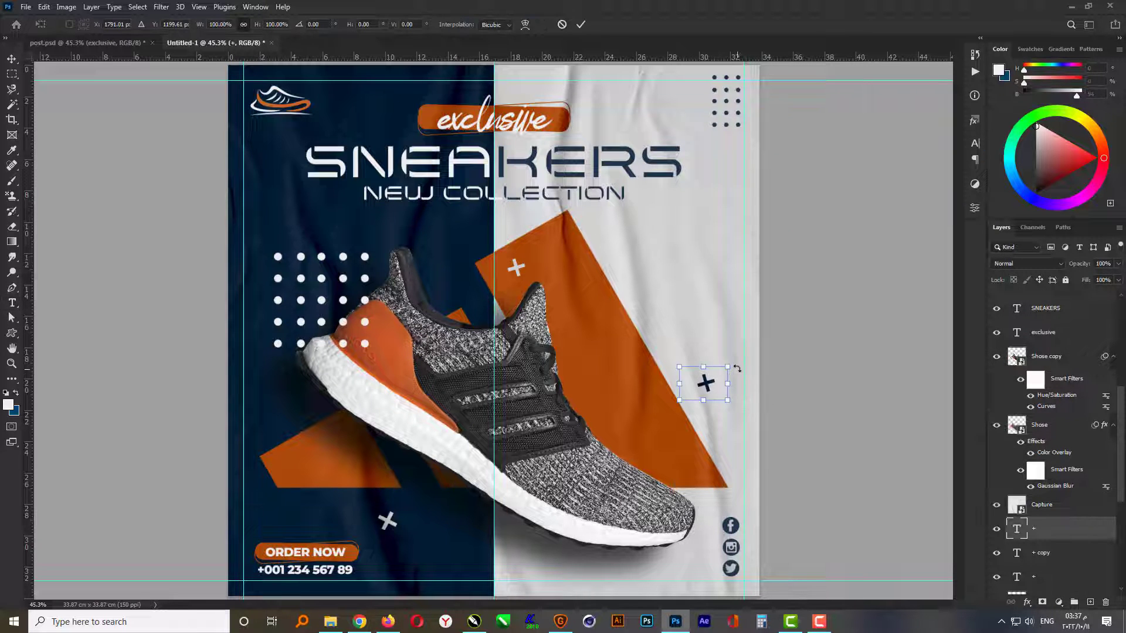
pyautogui.moveTo(737, 368)
pyautogui.mouseDown()
pyautogui.moveTo(708, 322)
pyautogui.moveTo(748, 357)
pyautogui.moveTo(755, 392)
pyautogui.moveTo(741, 354)
pyautogui.mouseUp()
pyautogui.press('Return')
pyautogui.hotkey('ctrl', 't')
pyautogui.press('Return')
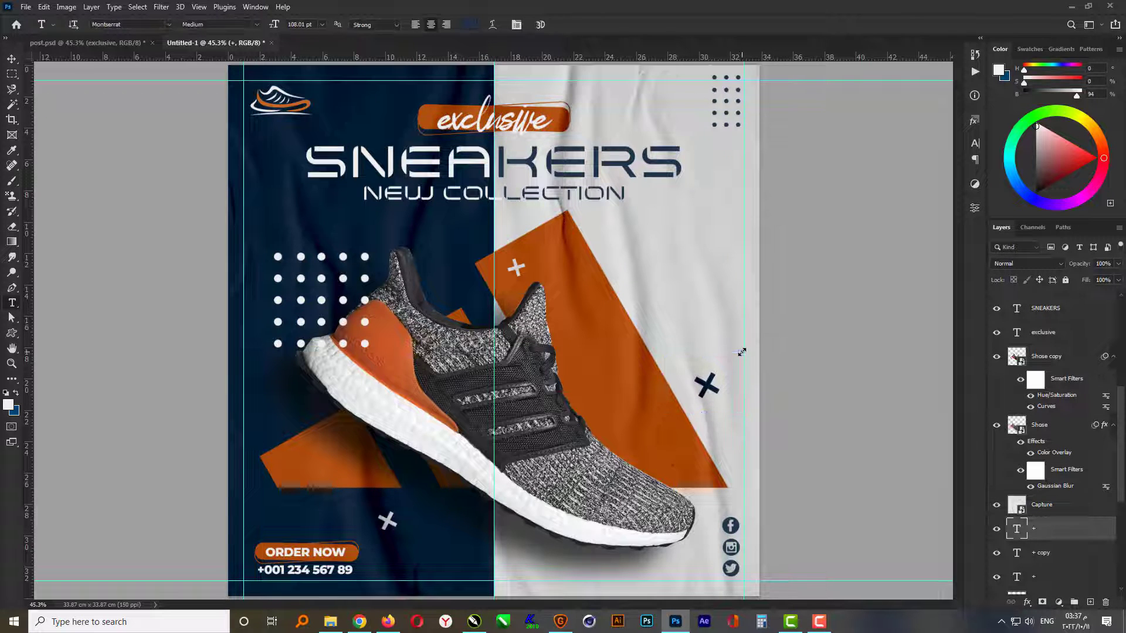
pyautogui.press('v')
pyautogui.press('Up')
pyautogui.press('Up')
pyautogui.press('Up')
pyautogui.press('Up')
pyautogui.press('Up')
pyautogui.press('Up')
pyautogui.press('Up')
pyautogui.press('Up')
pyautogui.press('Up')
pyautogui.press('Up')
pyautogui.press('Up')
pyautogui.press('Up')
pyautogui.press('Up')
pyautogui.press('Up')
pyautogui.press('Up')
pyautogui.press('Up')
pyautogui.press('Up')
pyautogui.press('Up')
pyautogui.press('Up')
pyautogui.press('Up')
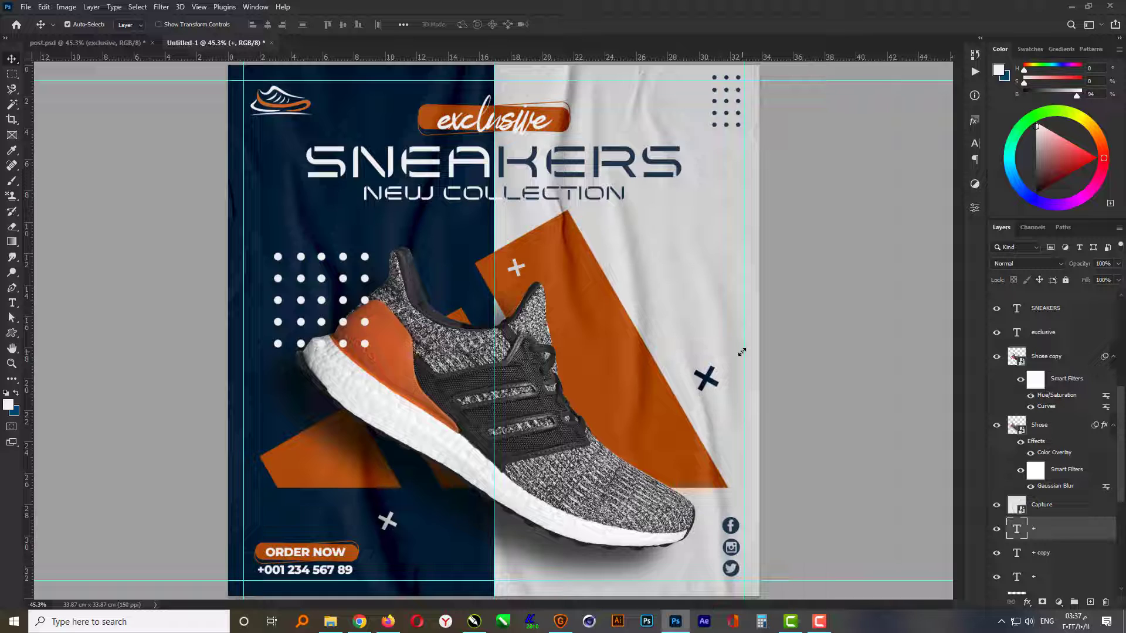
# - Nudge the navy plus sign slightly left beside the orange shape, deselect it, and hide the canvas guides
pyautogui.press('Left')
pyautogui.press('Left')
pyautogui.press('Left')
pyautogui.press('Left')
pyautogui.press('Left')
pyautogui.press('Left')
pyautogui.keyDown('ctrl'); pyautogui.click(810, 357); pyautogui.keyUp('ctrl')
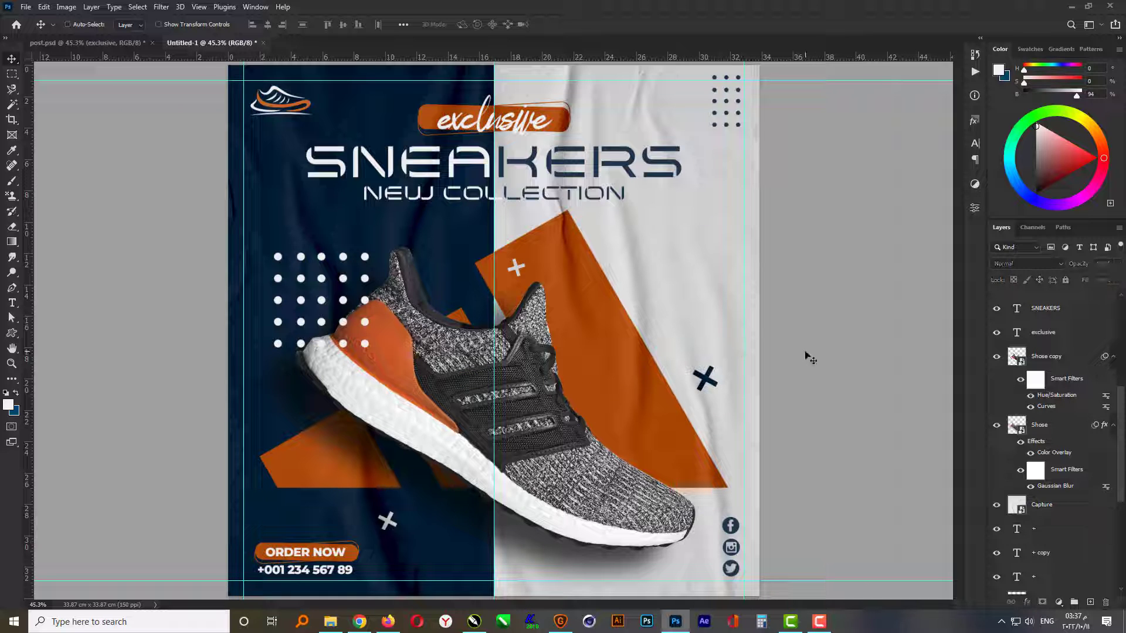
pyautogui.hotkey('ctrl', ';')
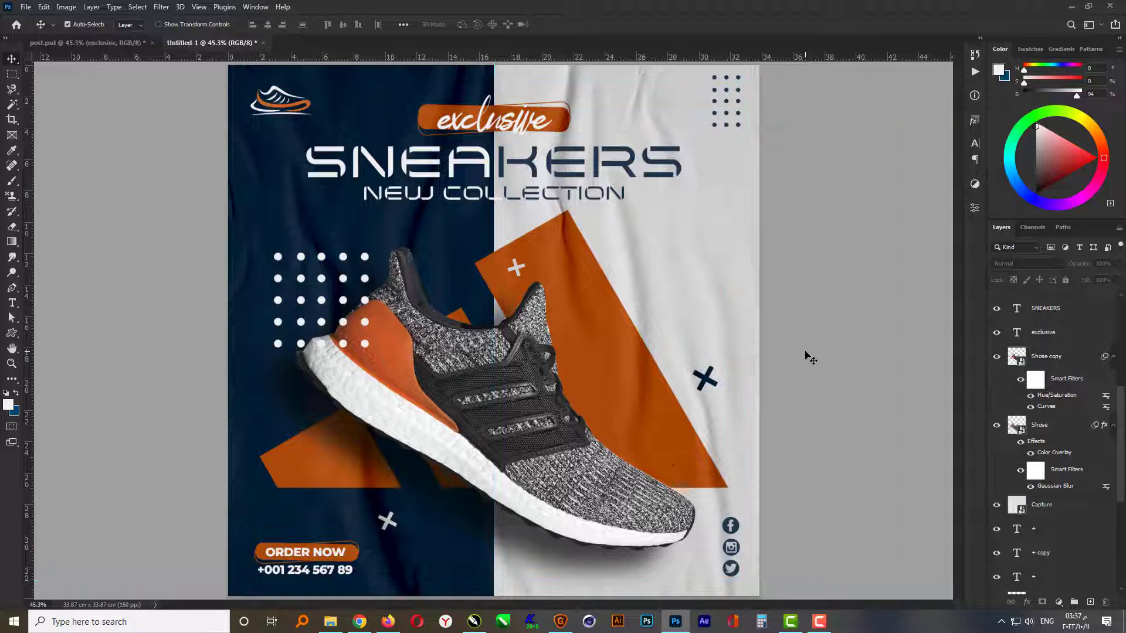
# - Add a Drop Shadow to the SNEAKERS heading with size 15 px, angle 45°, opacity 20% and distance 21 px
pyautogui.click(622, 170)
pyautogui.click(1027, 603)
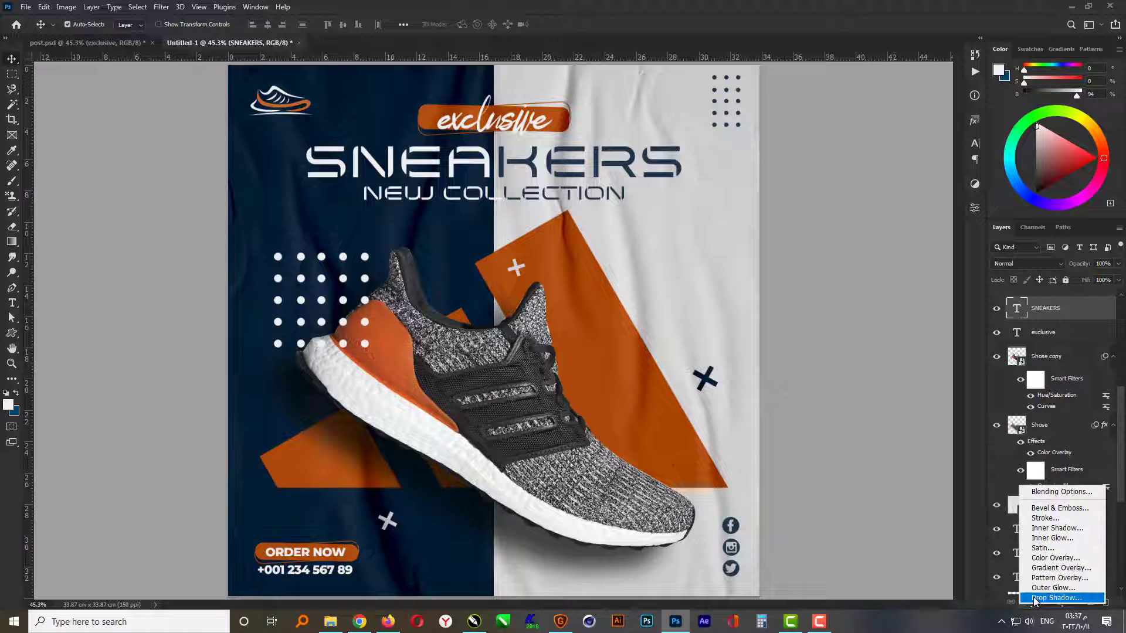
pyautogui.click(1034, 597)
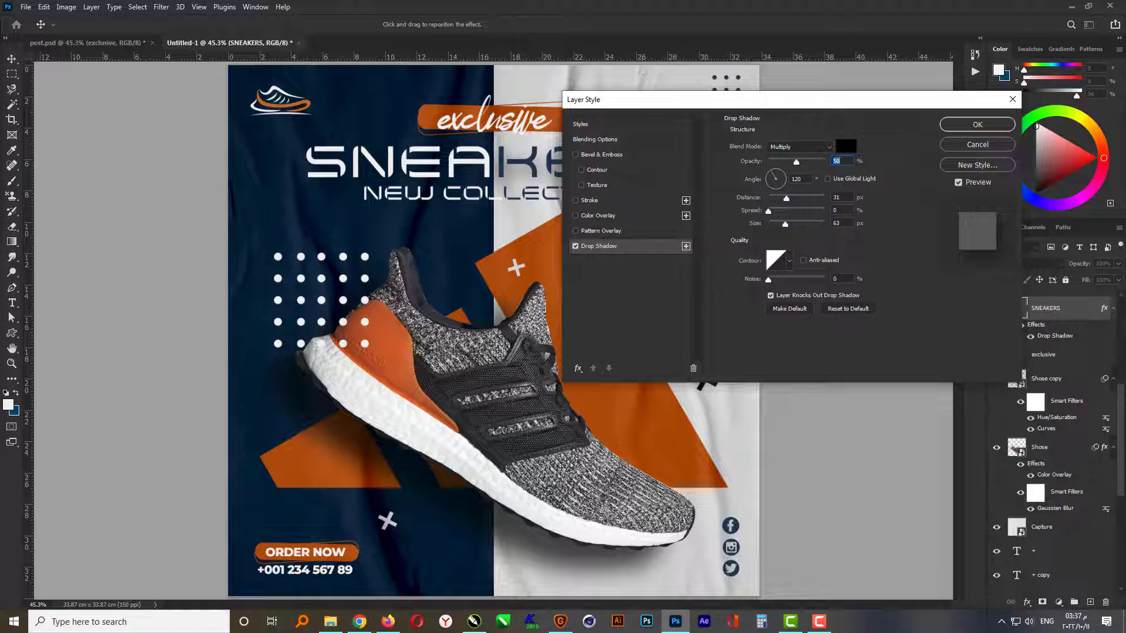
pyautogui.write('15')
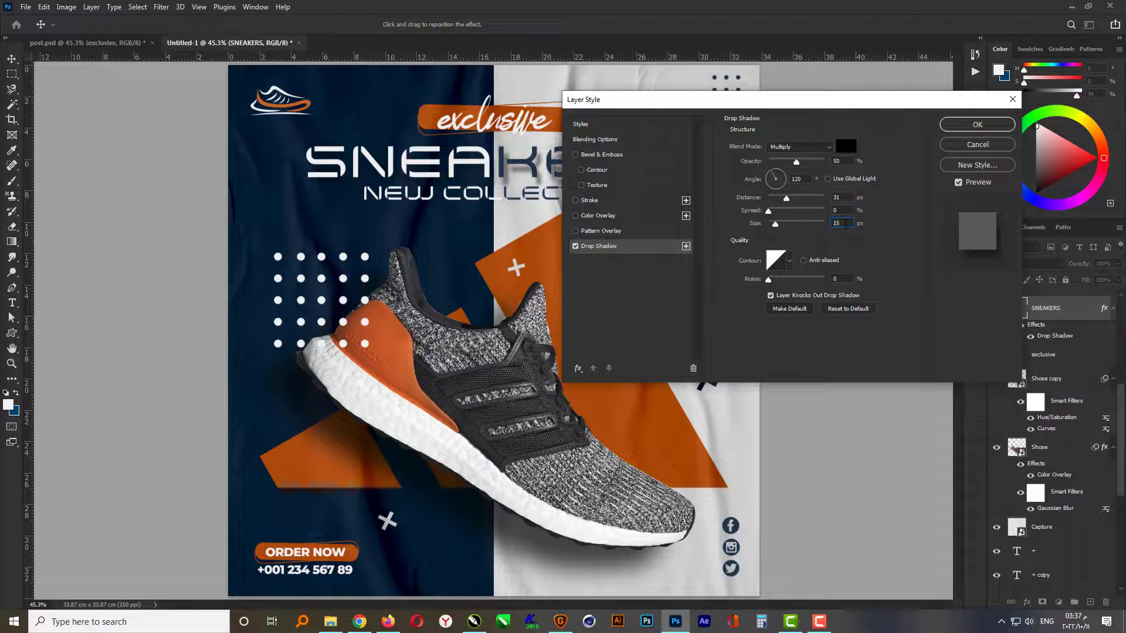
pyautogui.write('45')
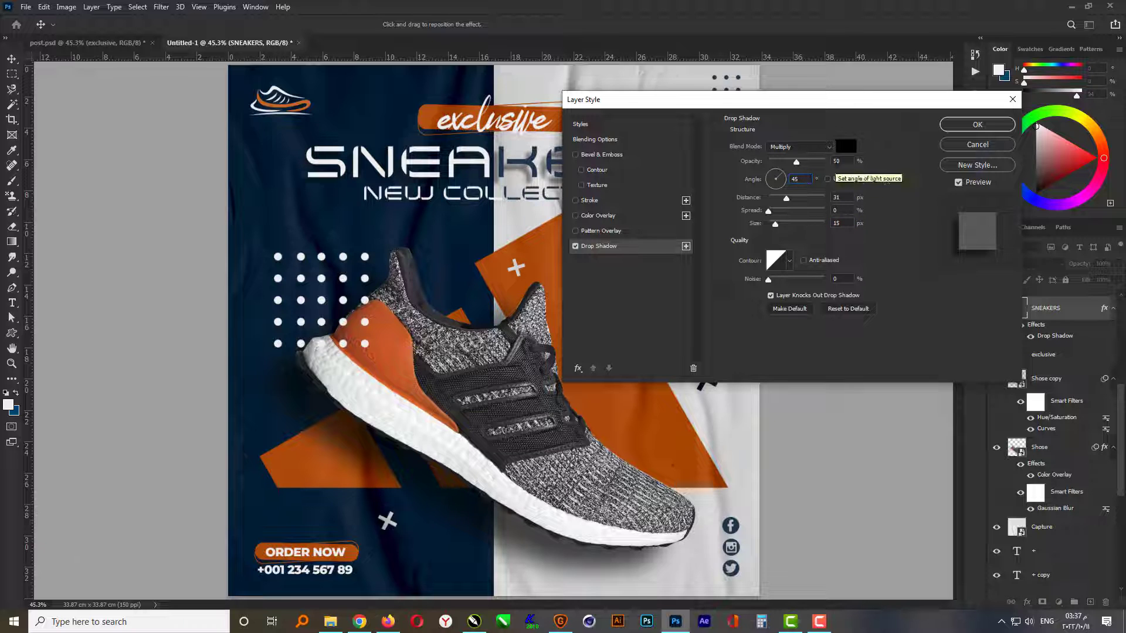
pyautogui.doubleClick(843, 162)
pyautogui.write('20')
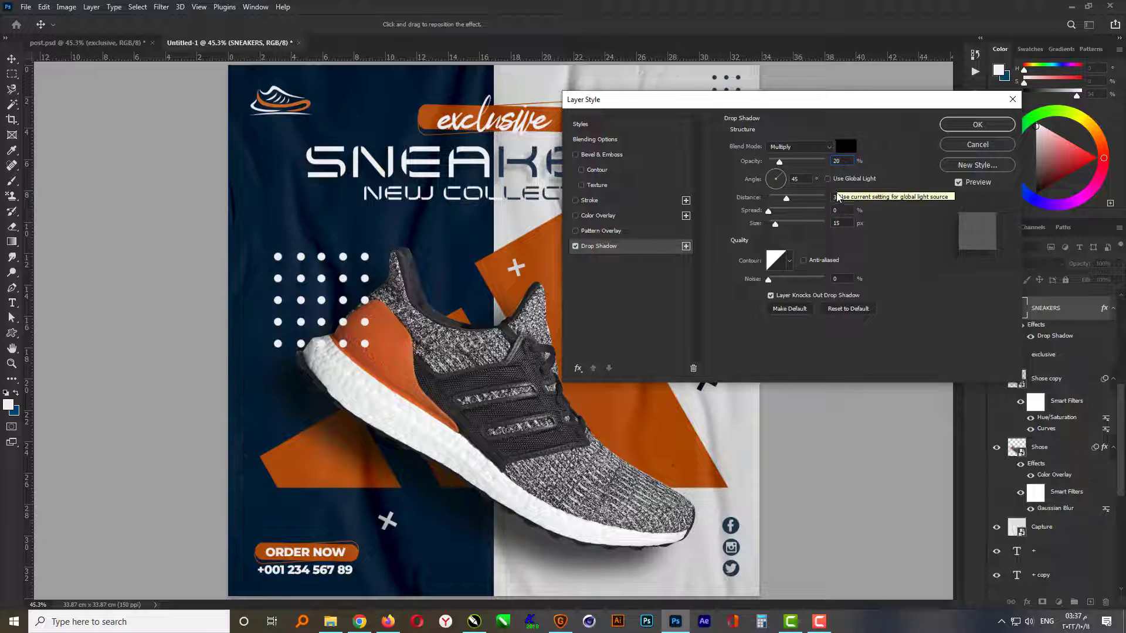
pyautogui.doubleClick(838, 198)
pyautogui.write('25')
pyautogui.scroll(-4, 849, 196)
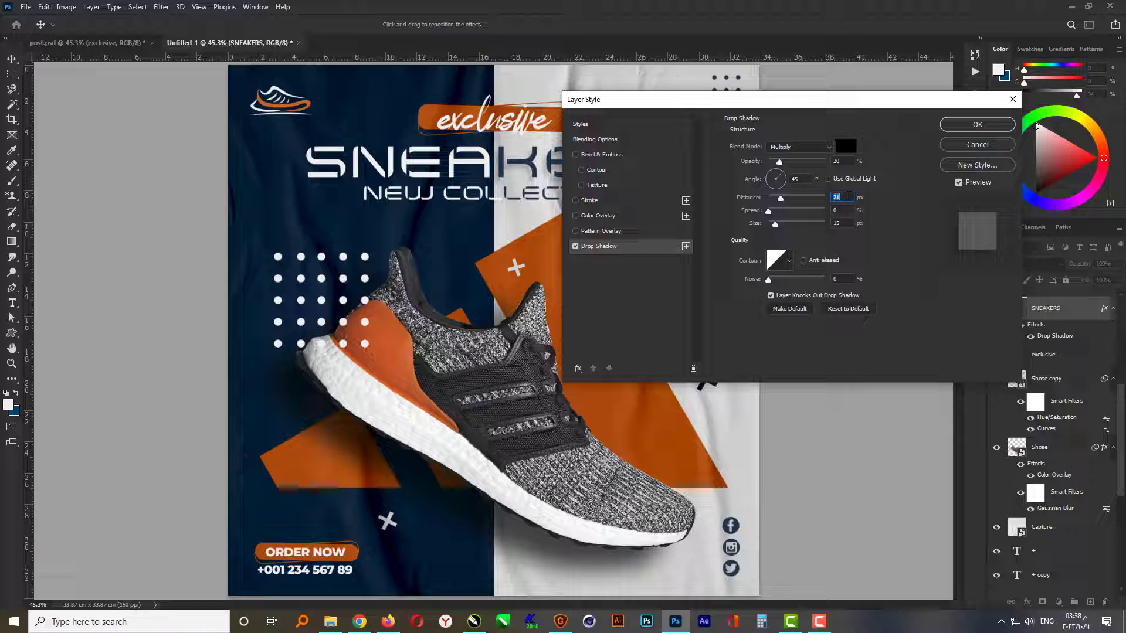
pyautogui.click(975, 125)
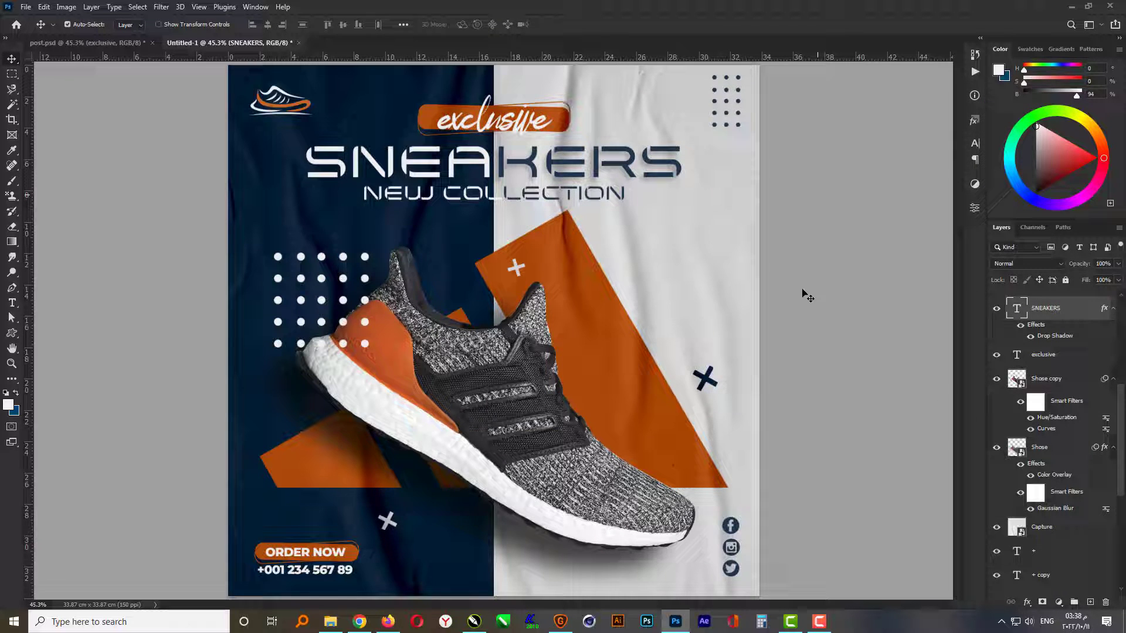
# - Deselect the heading layer and view the finished design in full-screen mode on a black background
pyautogui.click(811, 352)
pyautogui.press('f')
pyautogui.press('f')
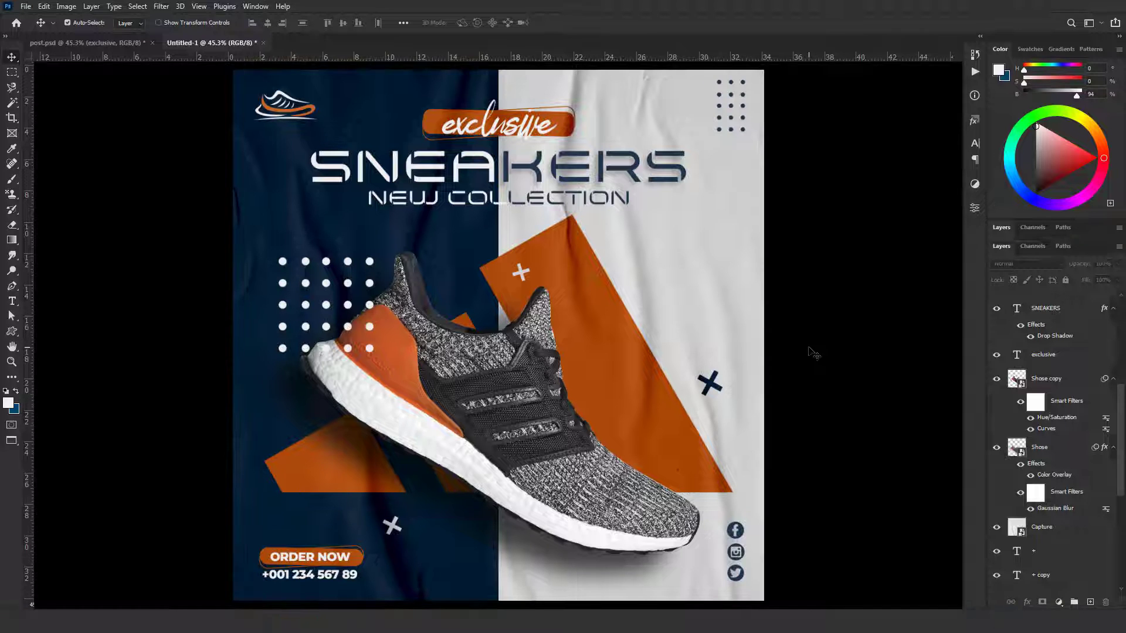